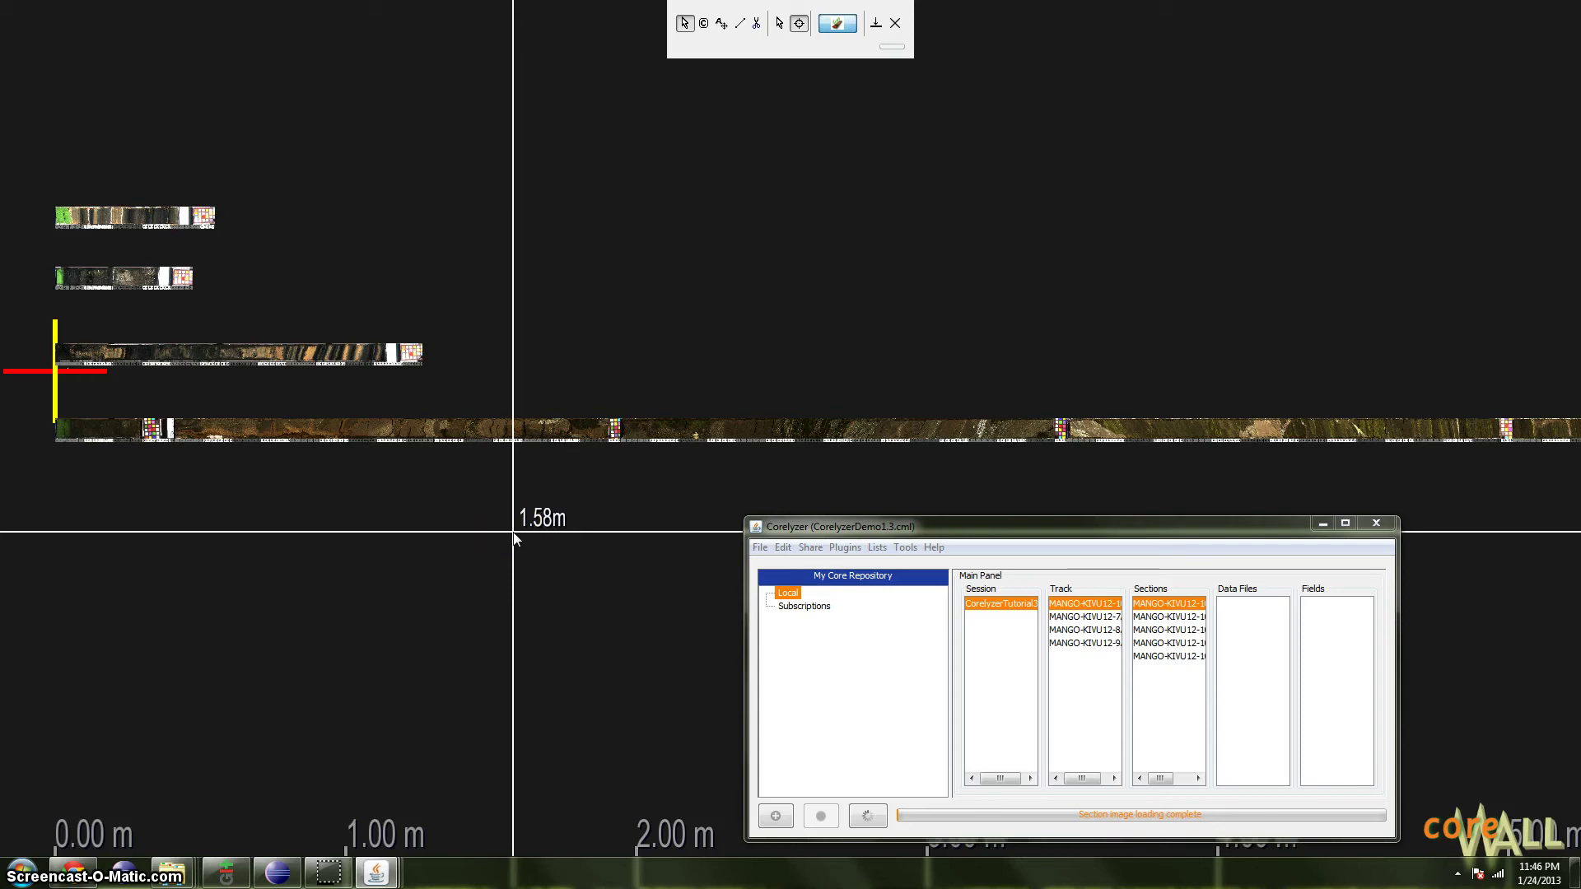
Select sections 1K-1-W, 1K-2-W, 1K-3-W and 1K-4-W of track MANGO-KIVU12-10A one after another on the canvas.
click(531, 542)
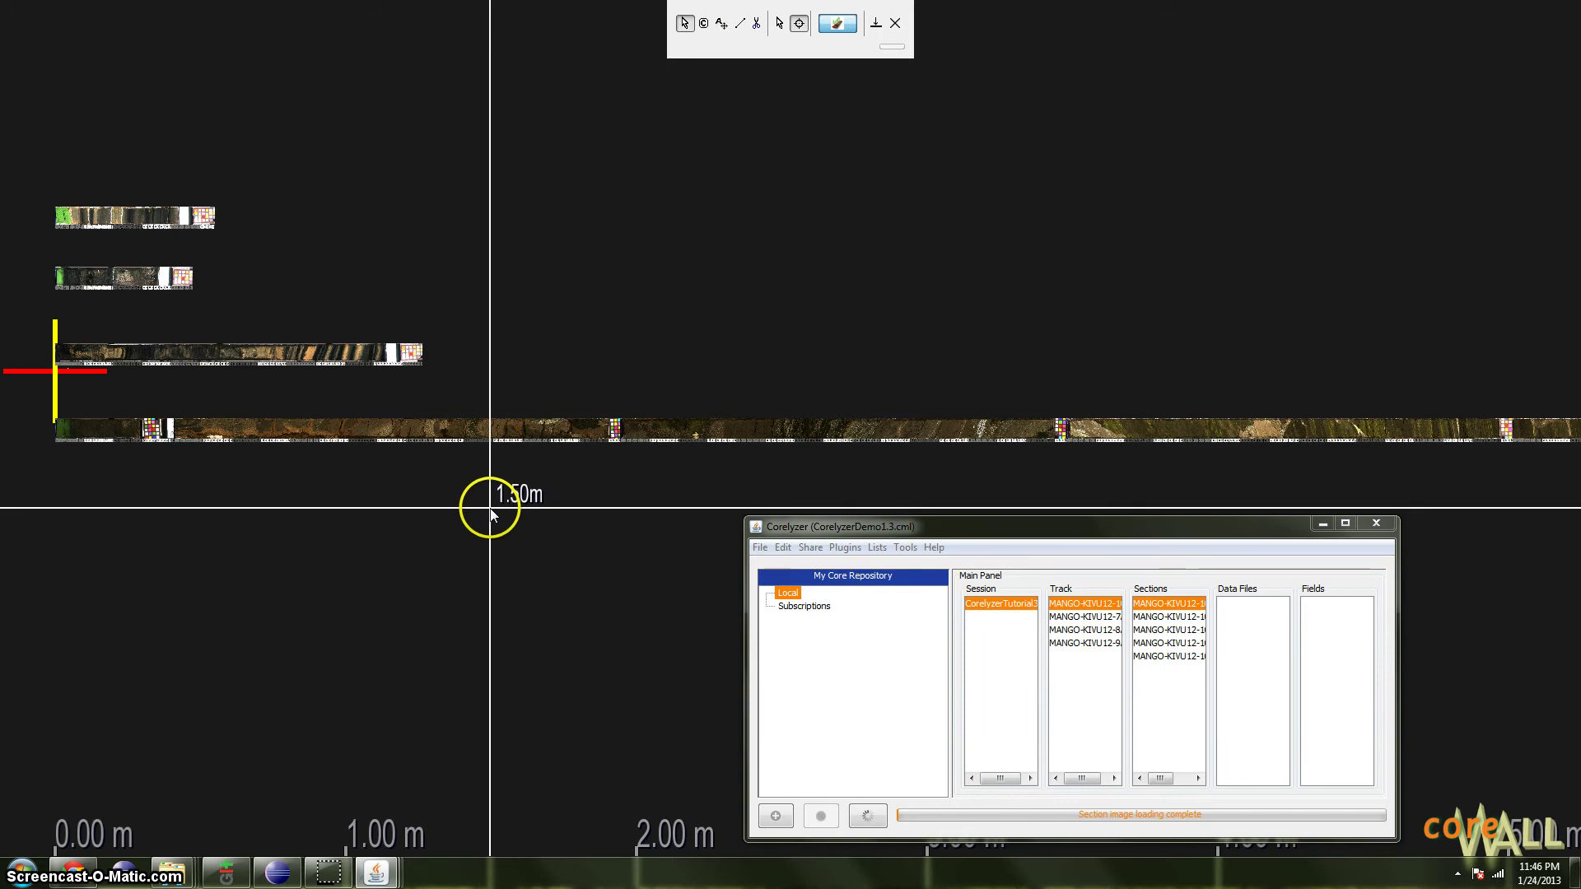
drag(490, 516, 107, 434)
click(258, 436)
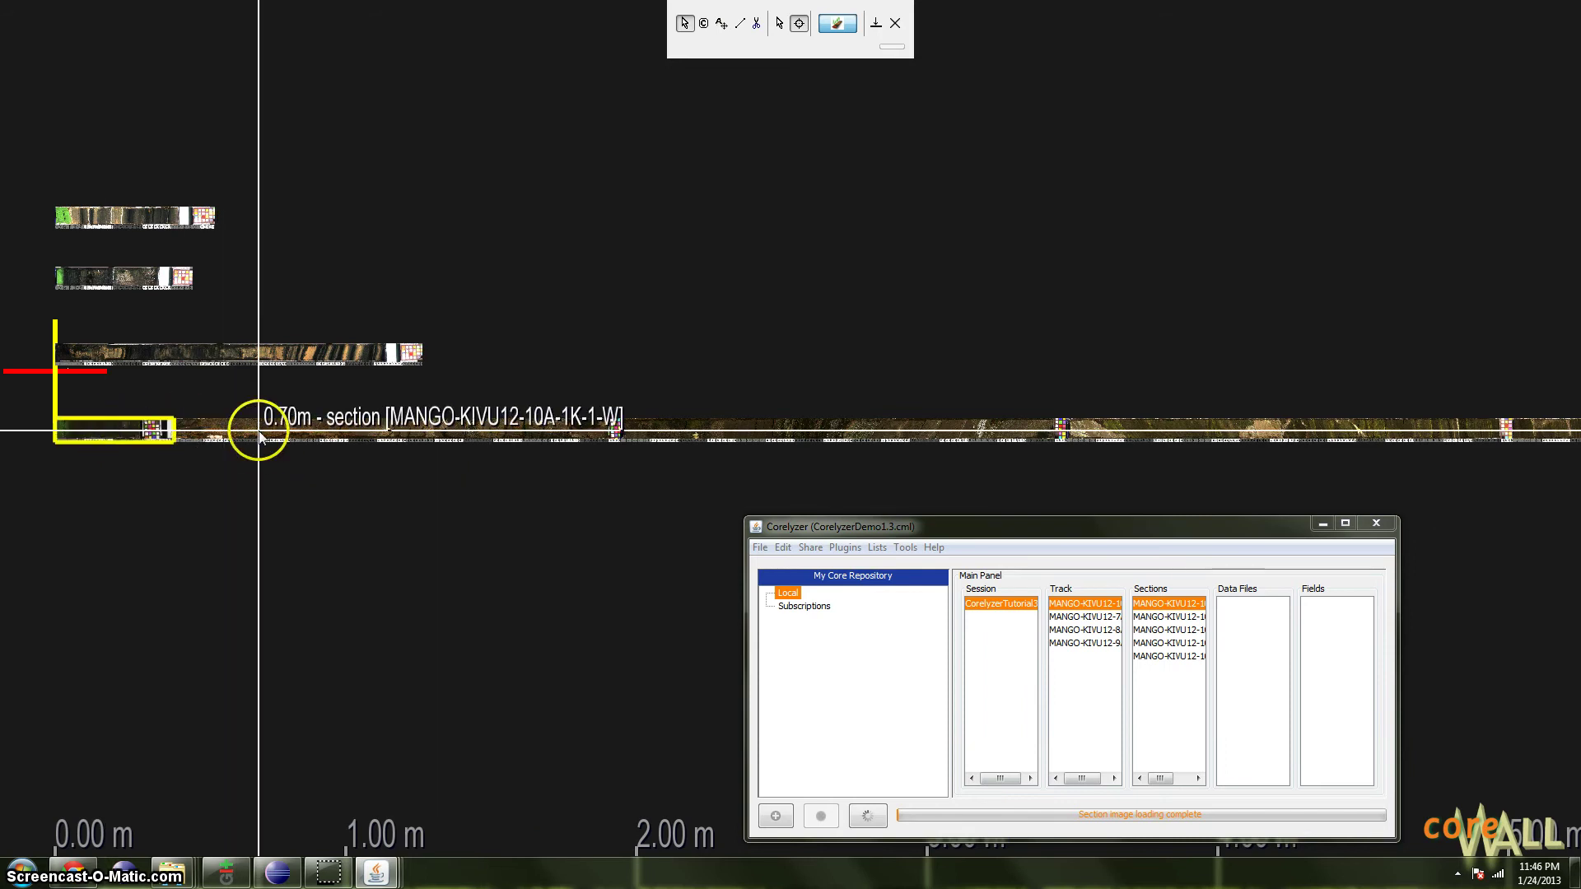
click(259, 431)
click(734, 432)
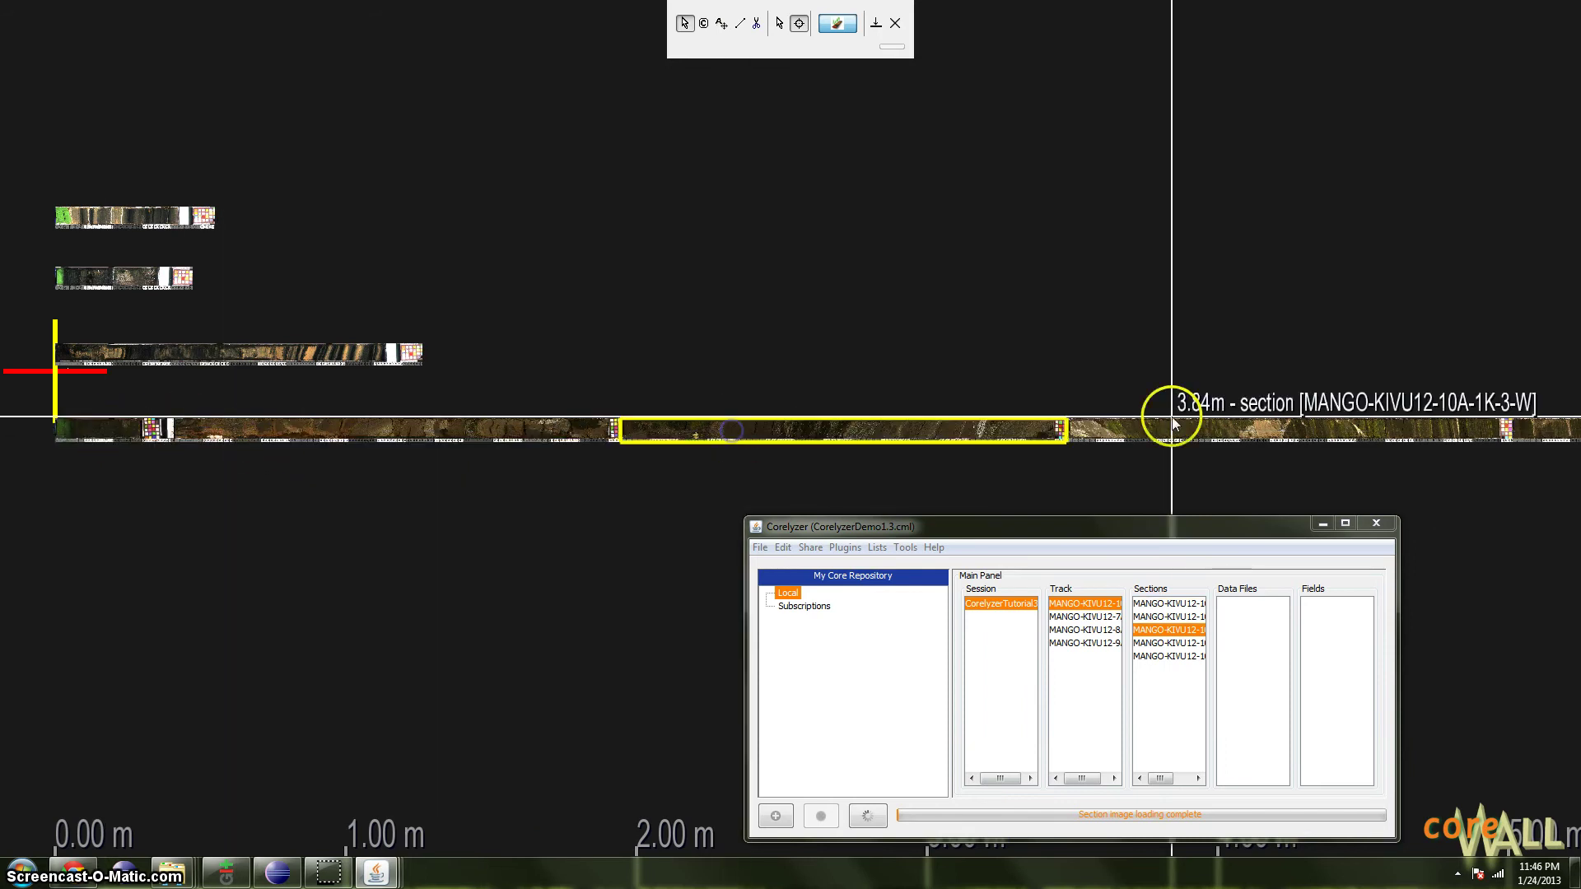
click(1146, 423)
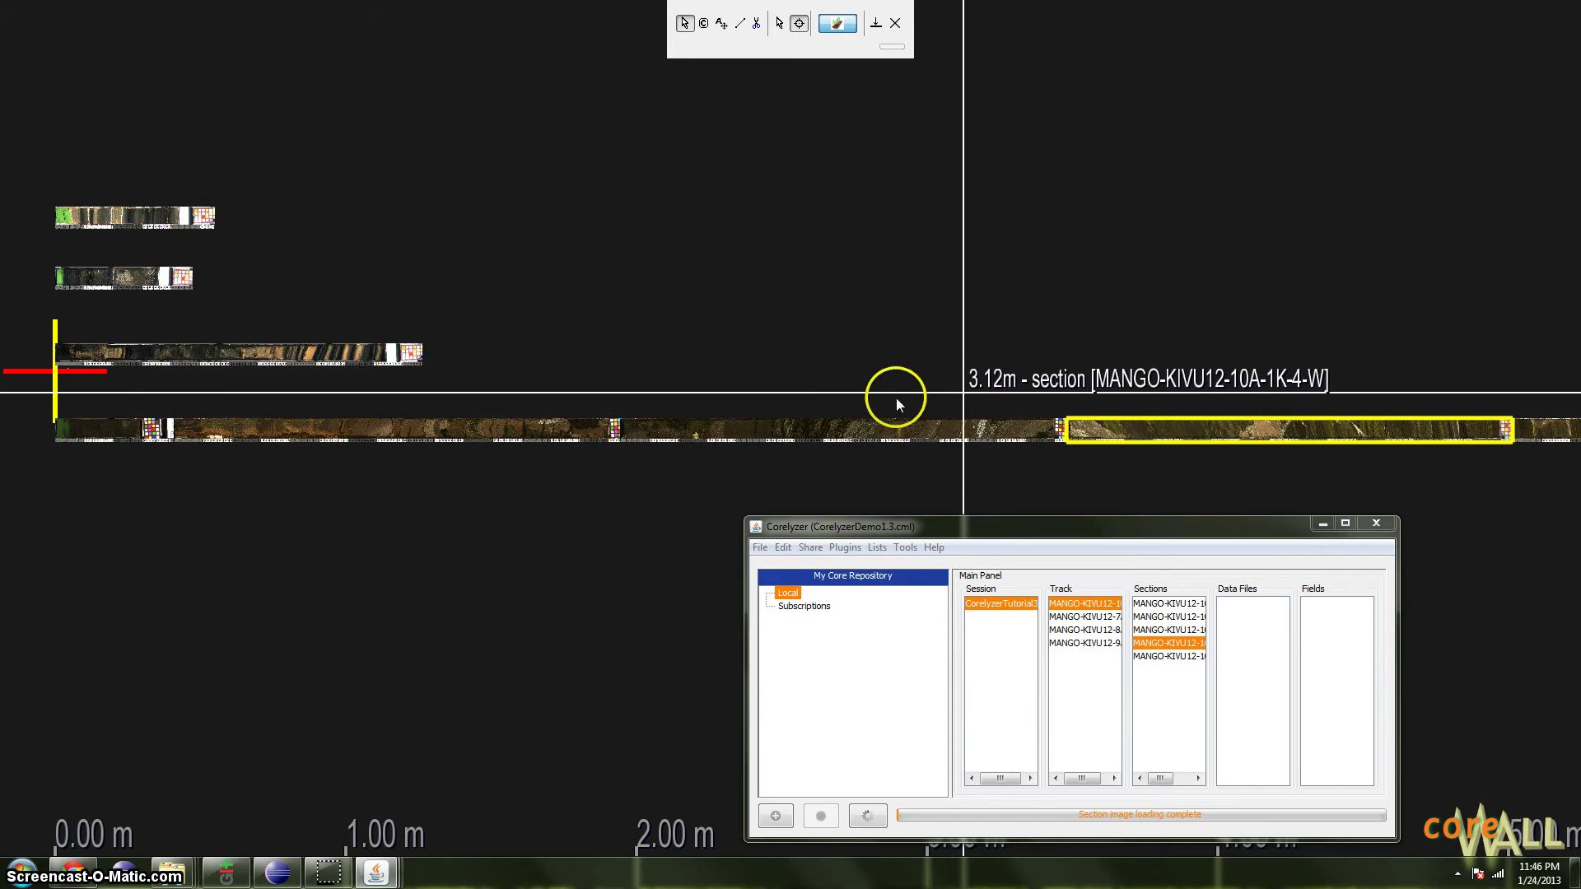
Select sections from tracks MANGO-KIVU12-7A, 8A and 10A in turn on the canvas, ending with MANGO-KIVU12-10A-1K-2-W.
click(260, 354)
click(106, 279)
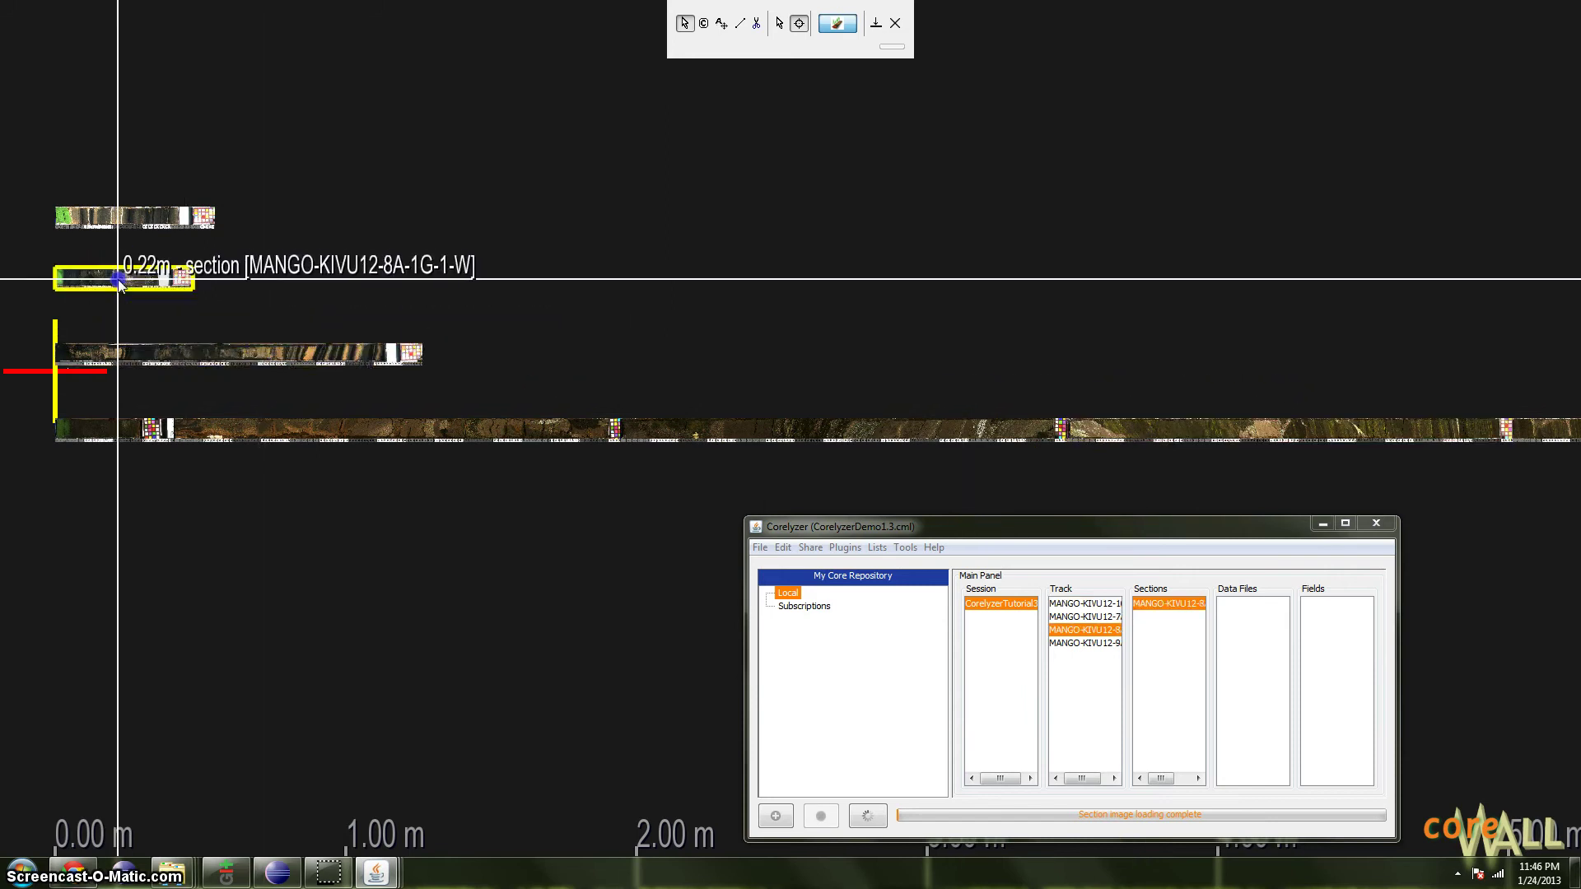
click(776, 431)
click(554, 437)
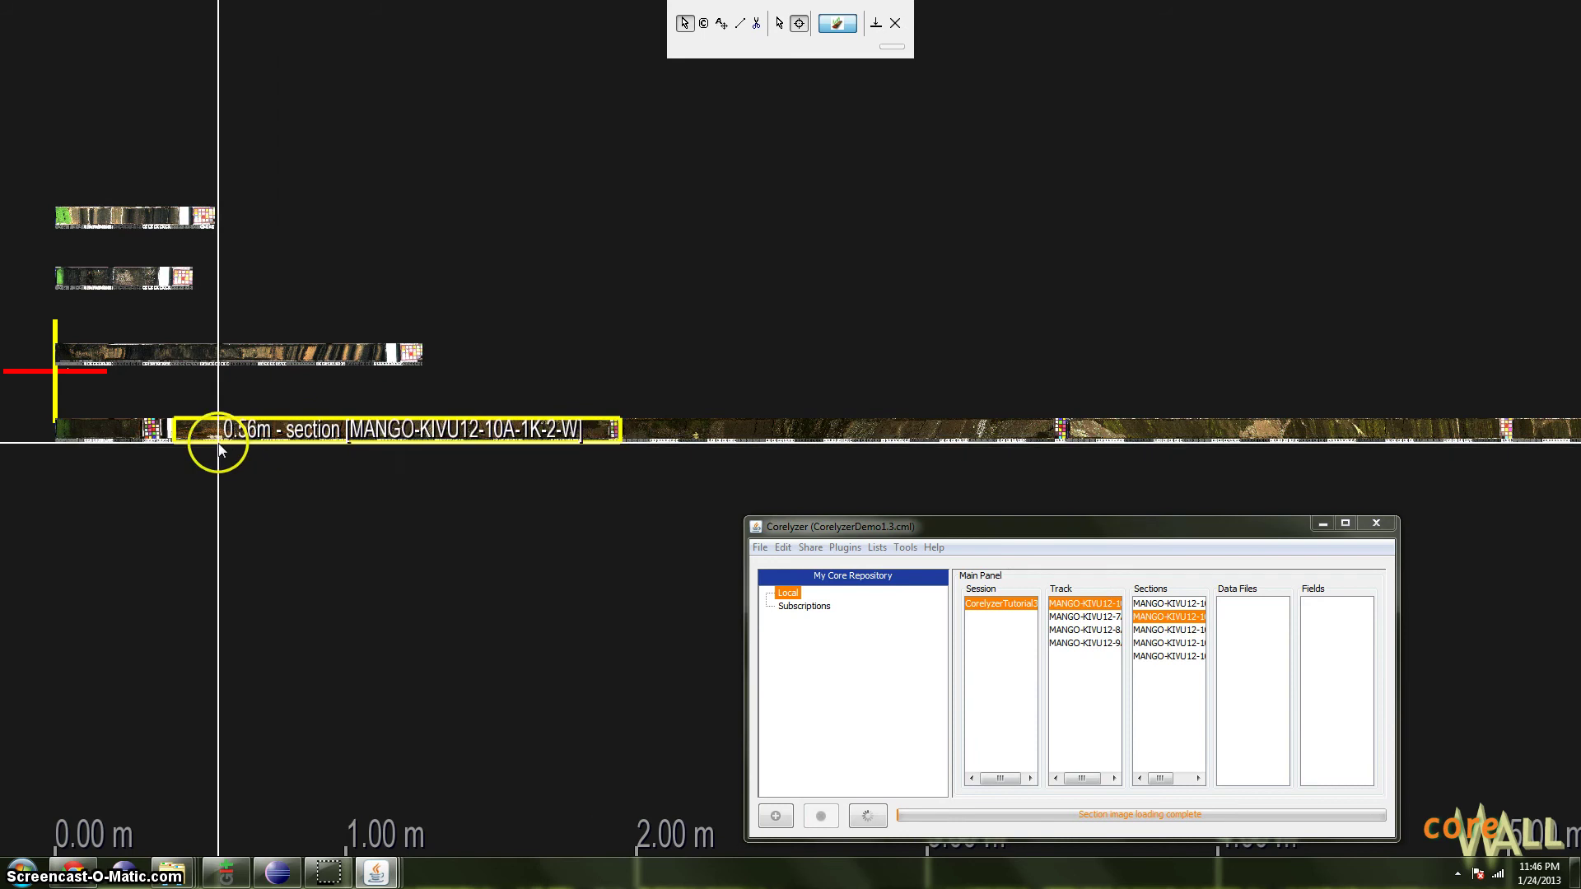
click(208, 359)
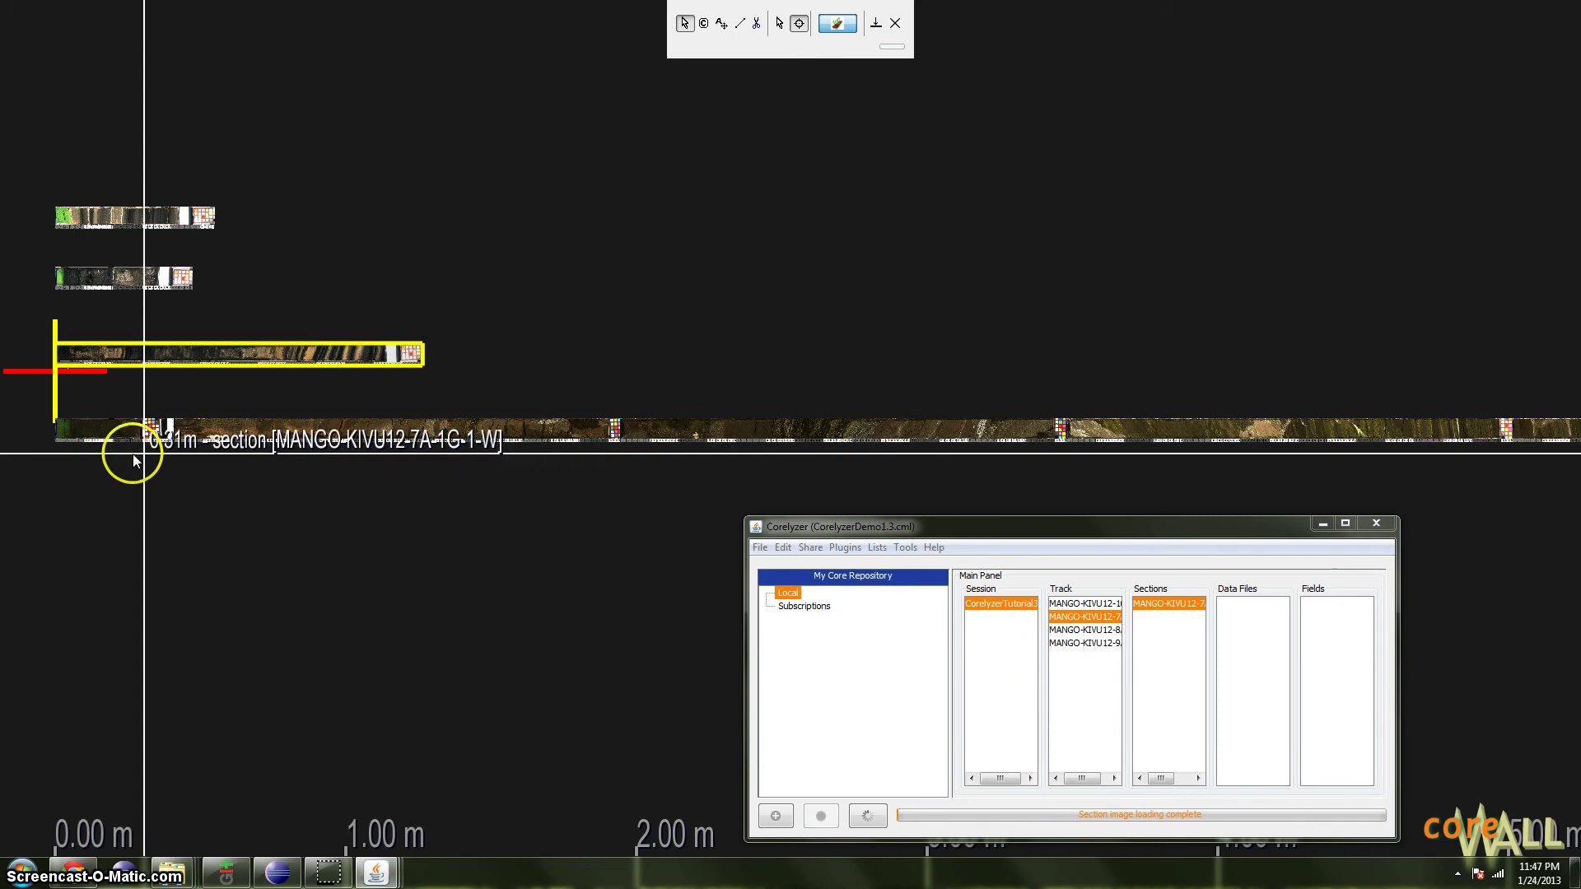
click(412, 431)
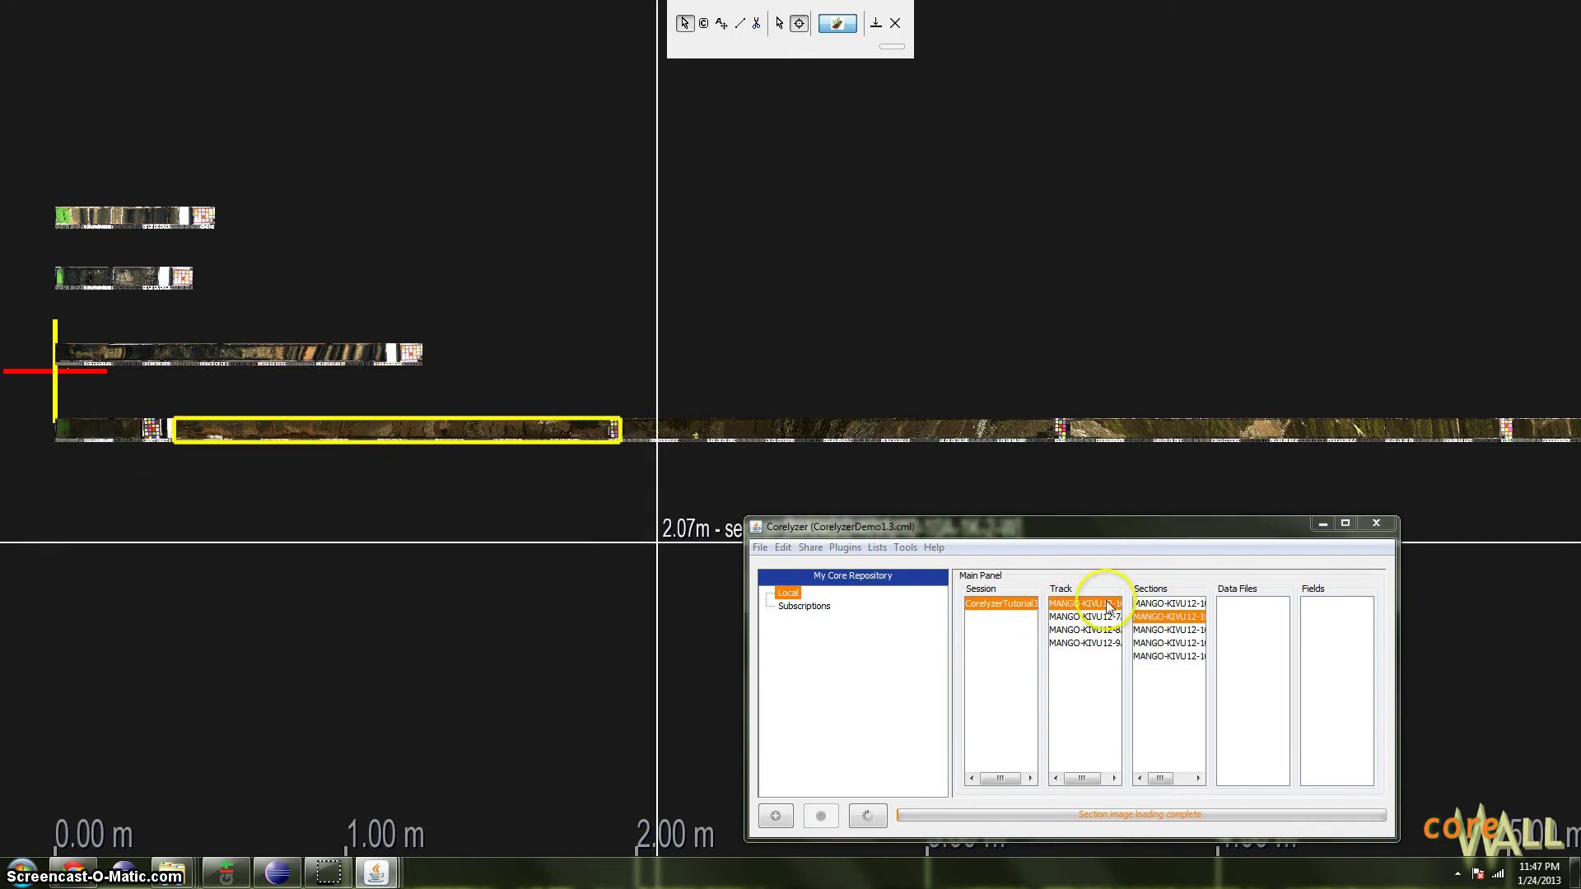
Reveal the ends of the track and section names and check the highlighted entries by selecting sections 10A-1K-3-W, 10A-1K-4-W and 8A-1G-1-W.
drag(1104, 781, 1116, 780)
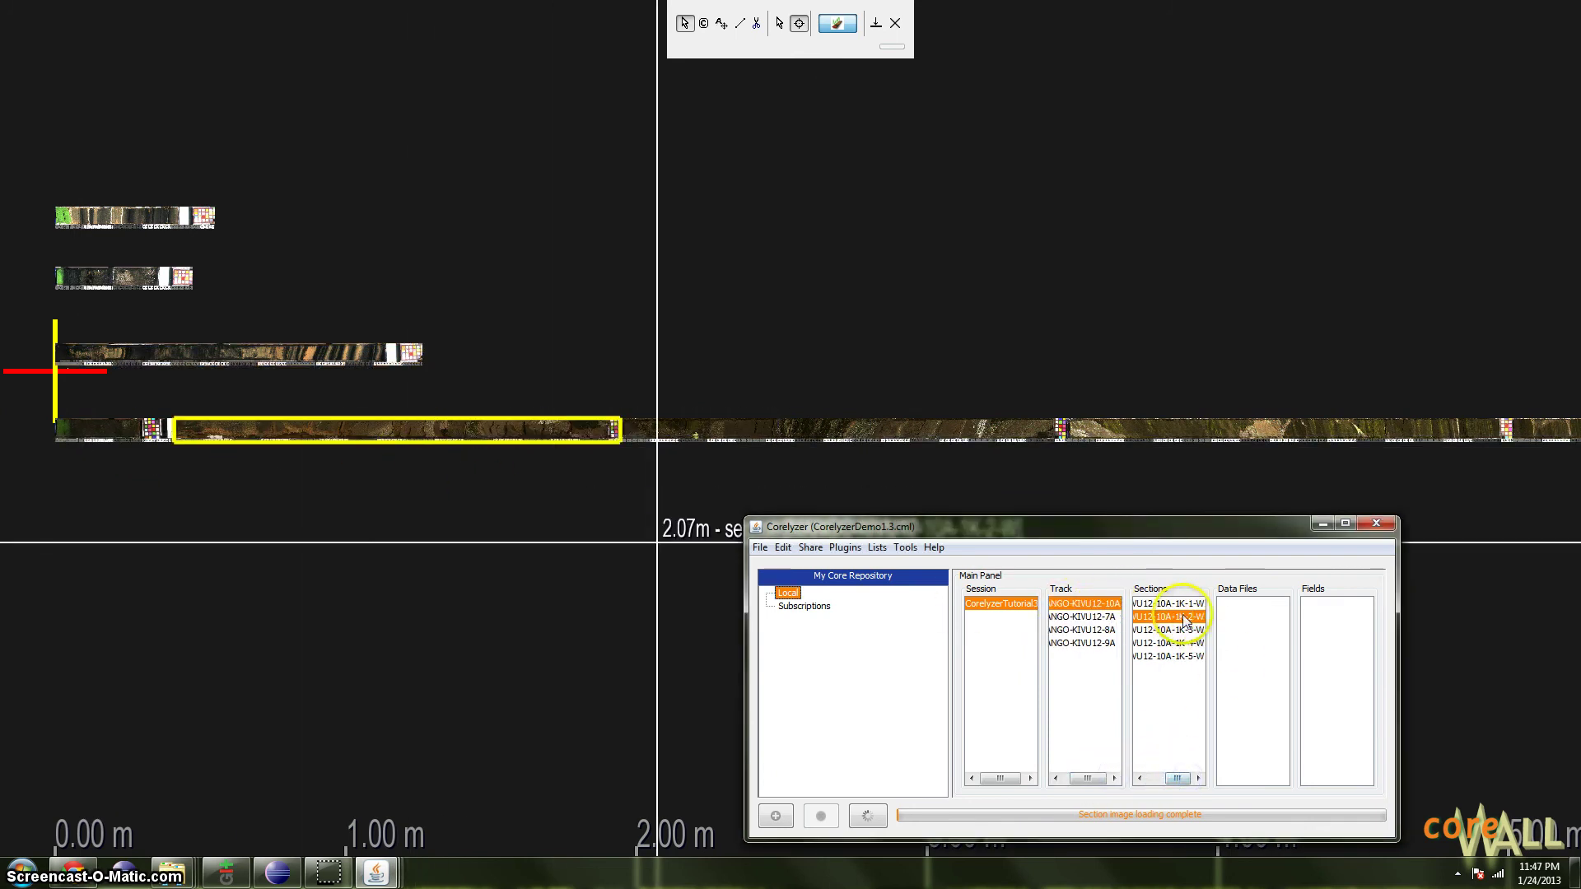
click(764, 422)
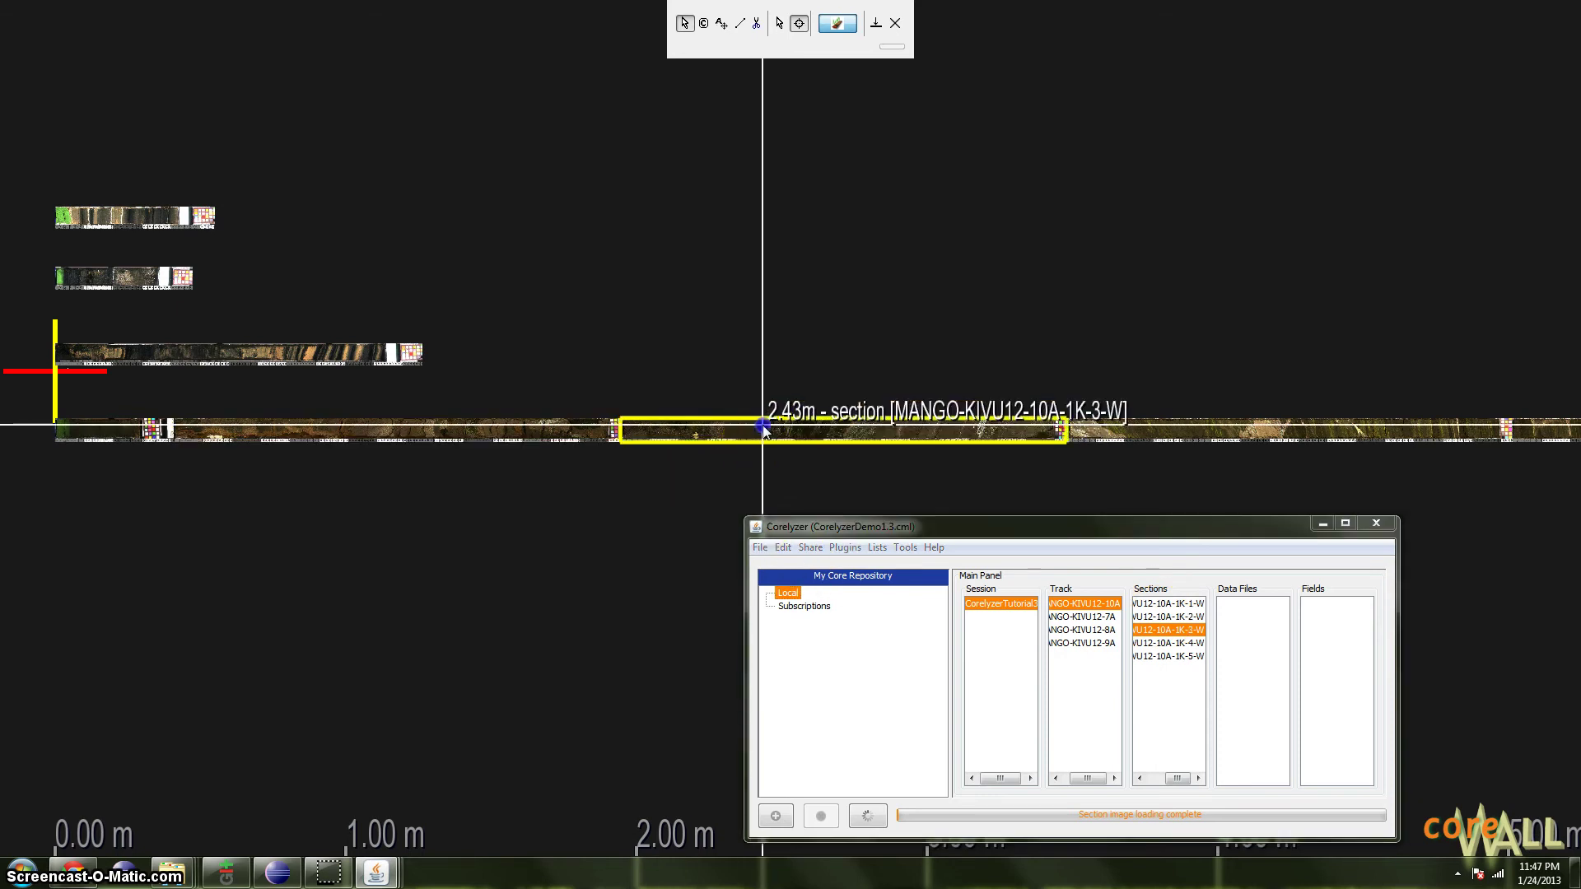
click(1101, 422)
click(107, 277)
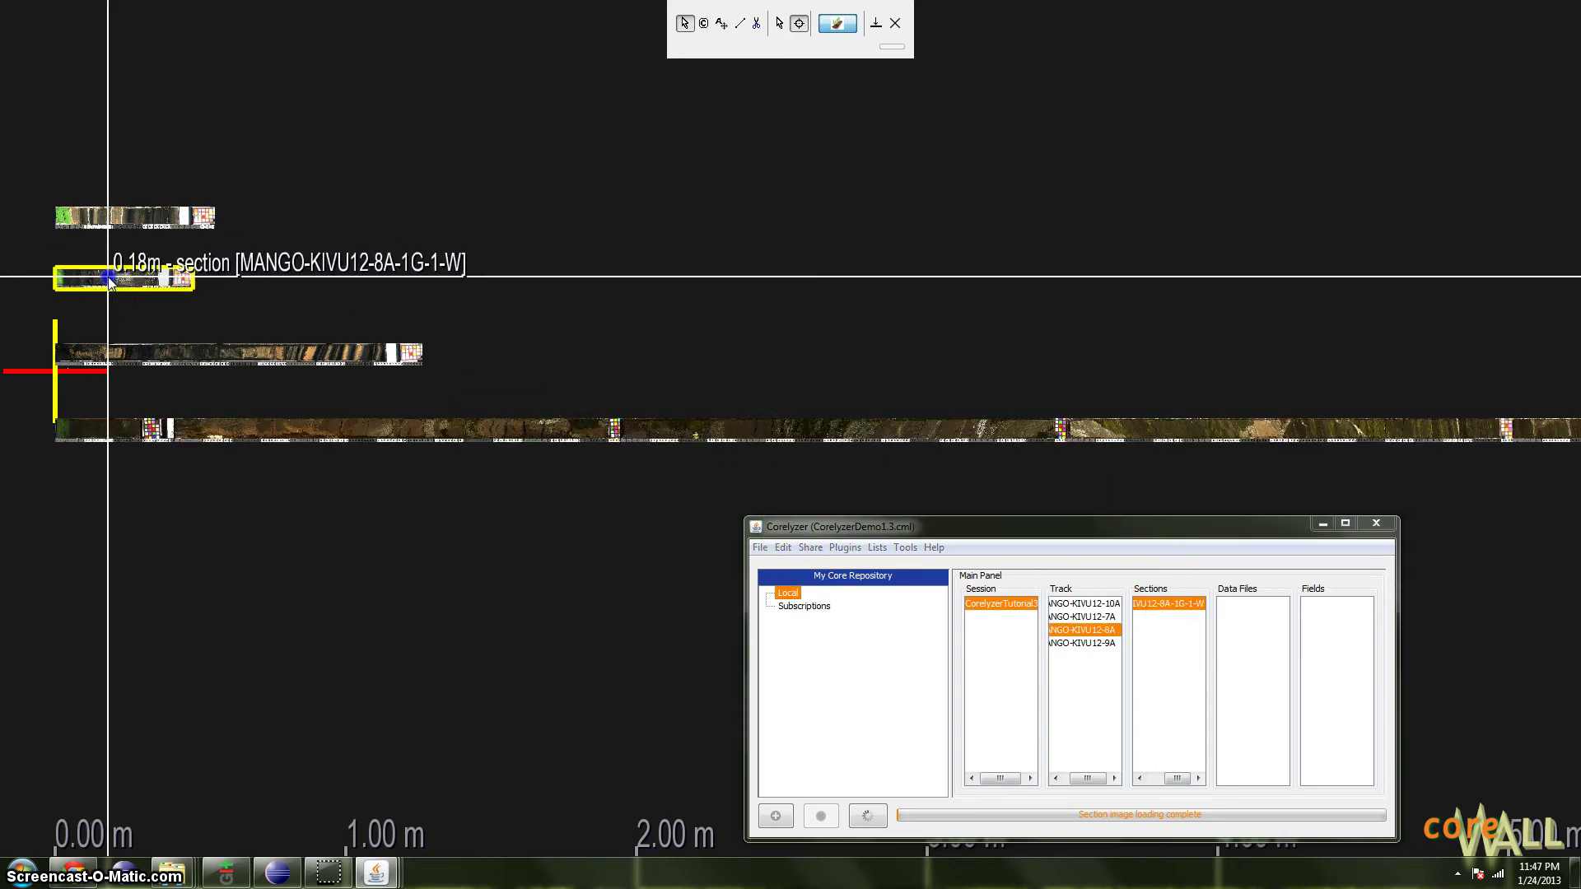
drag(1095, 782, 1084, 783)
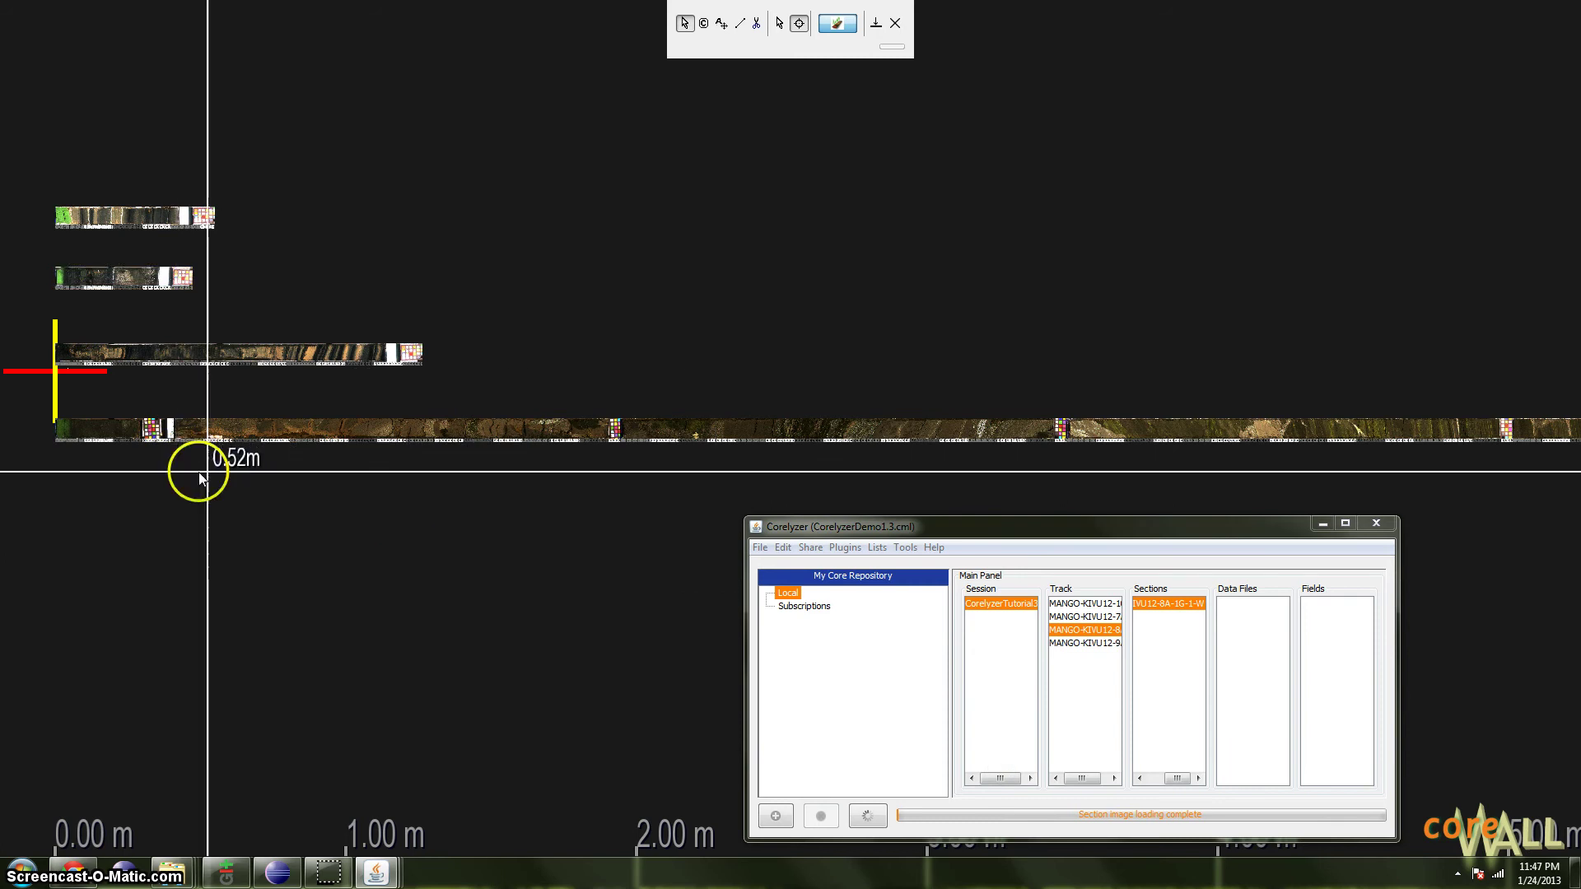
Adjust the vertical positions of tracks MANGO-KIVU12-7A, 8A and 9A, moving 8A and 9A slightly down on the canvas.
scroll(230, 469, down, 3)
scroll(292, 476, down, 1)
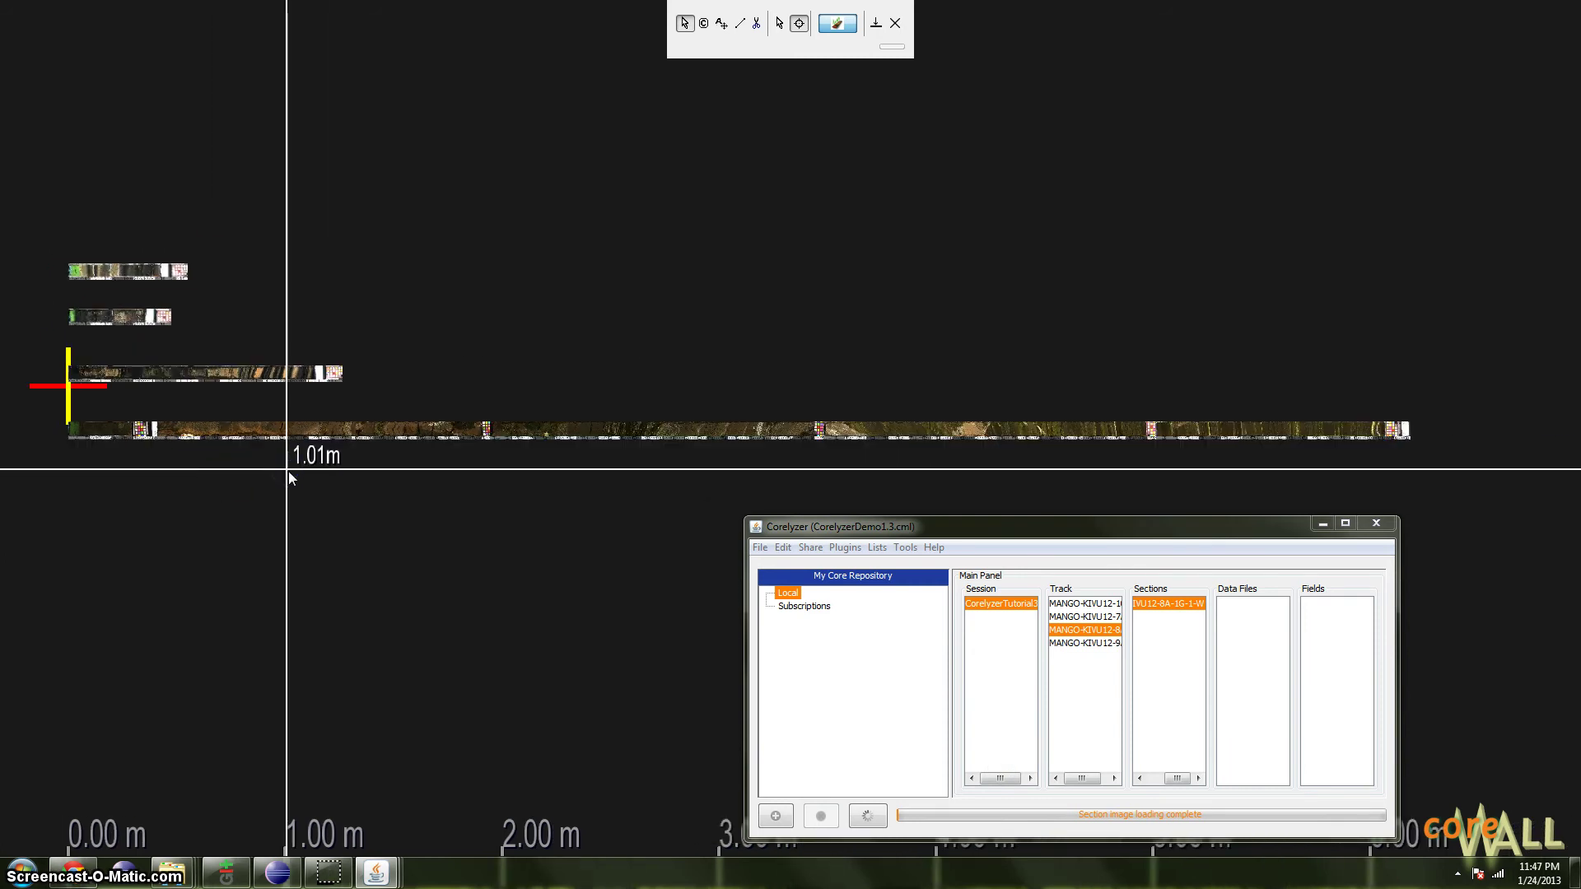
drag(154, 476, 166, 487)
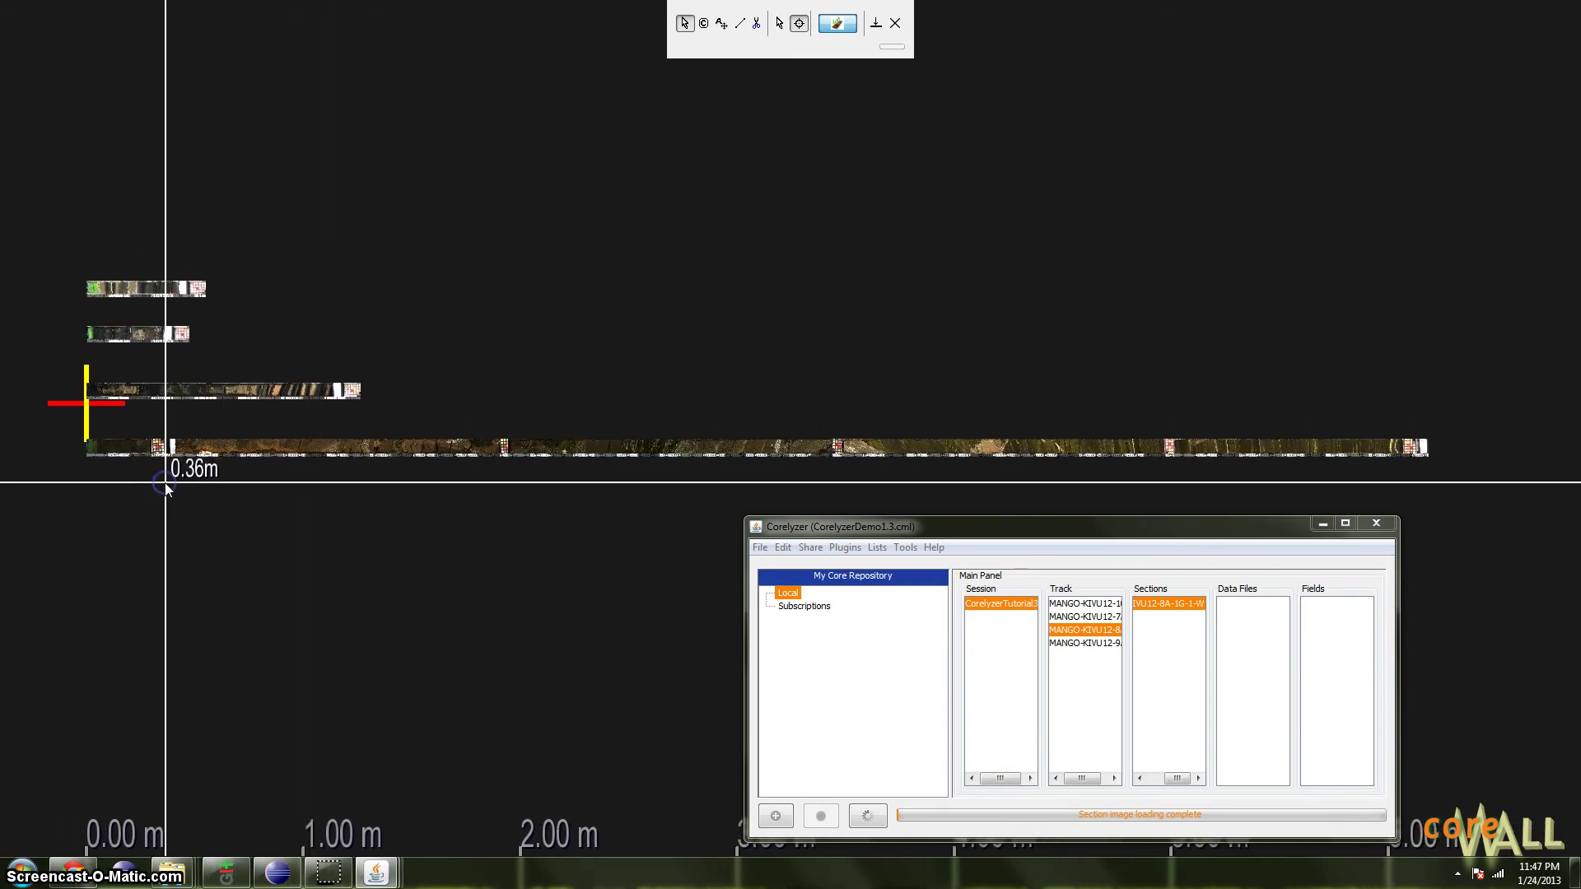
drag(252, 449, 176, 393)
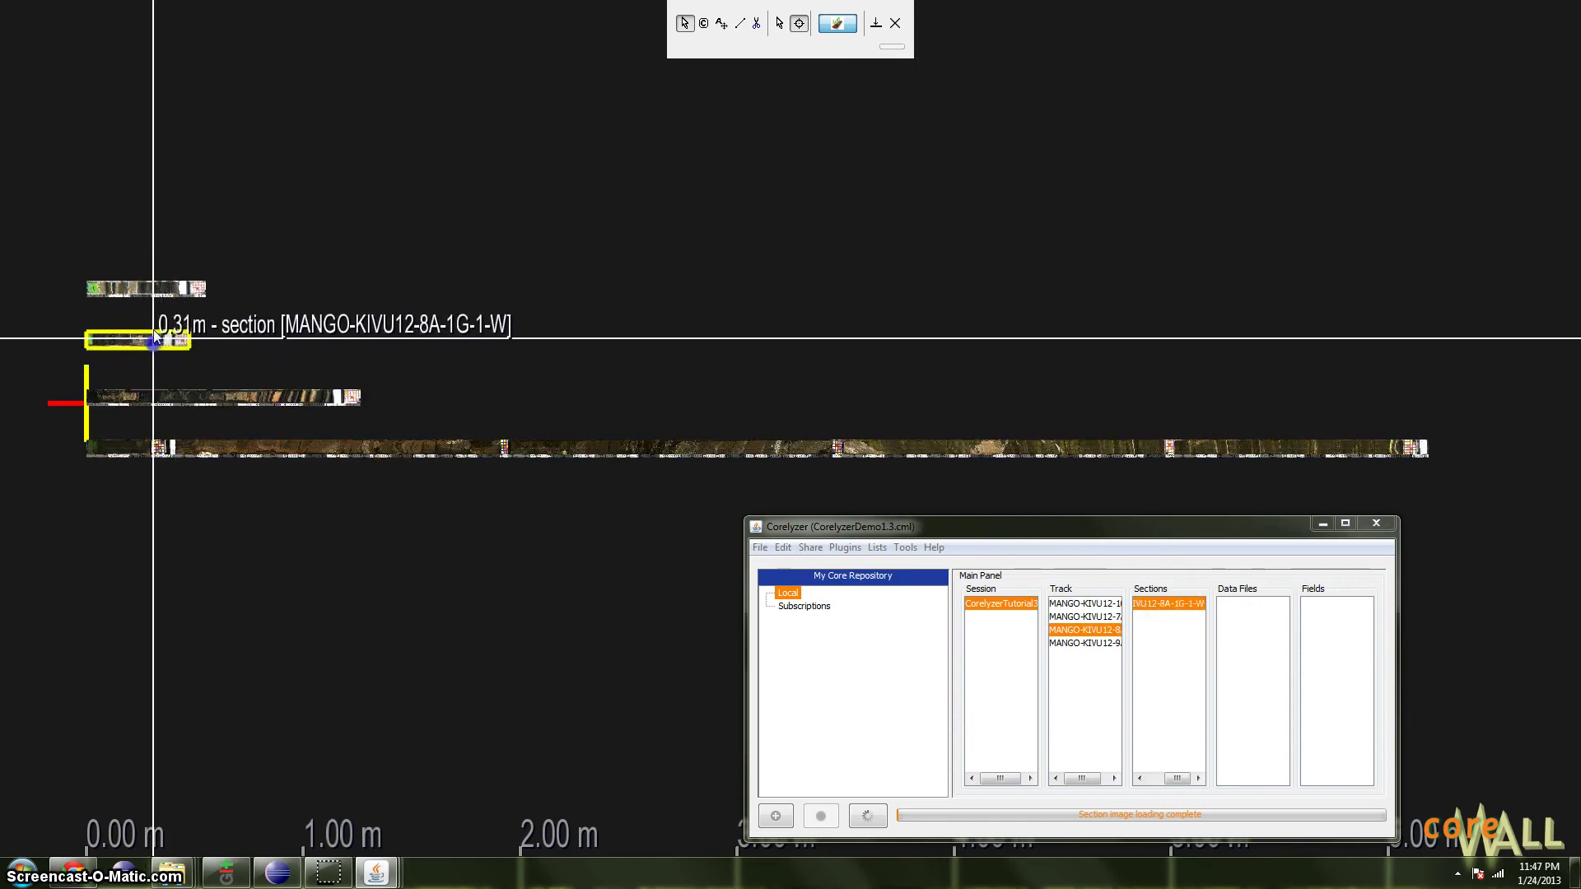
drag(167, 287, 168, 302)
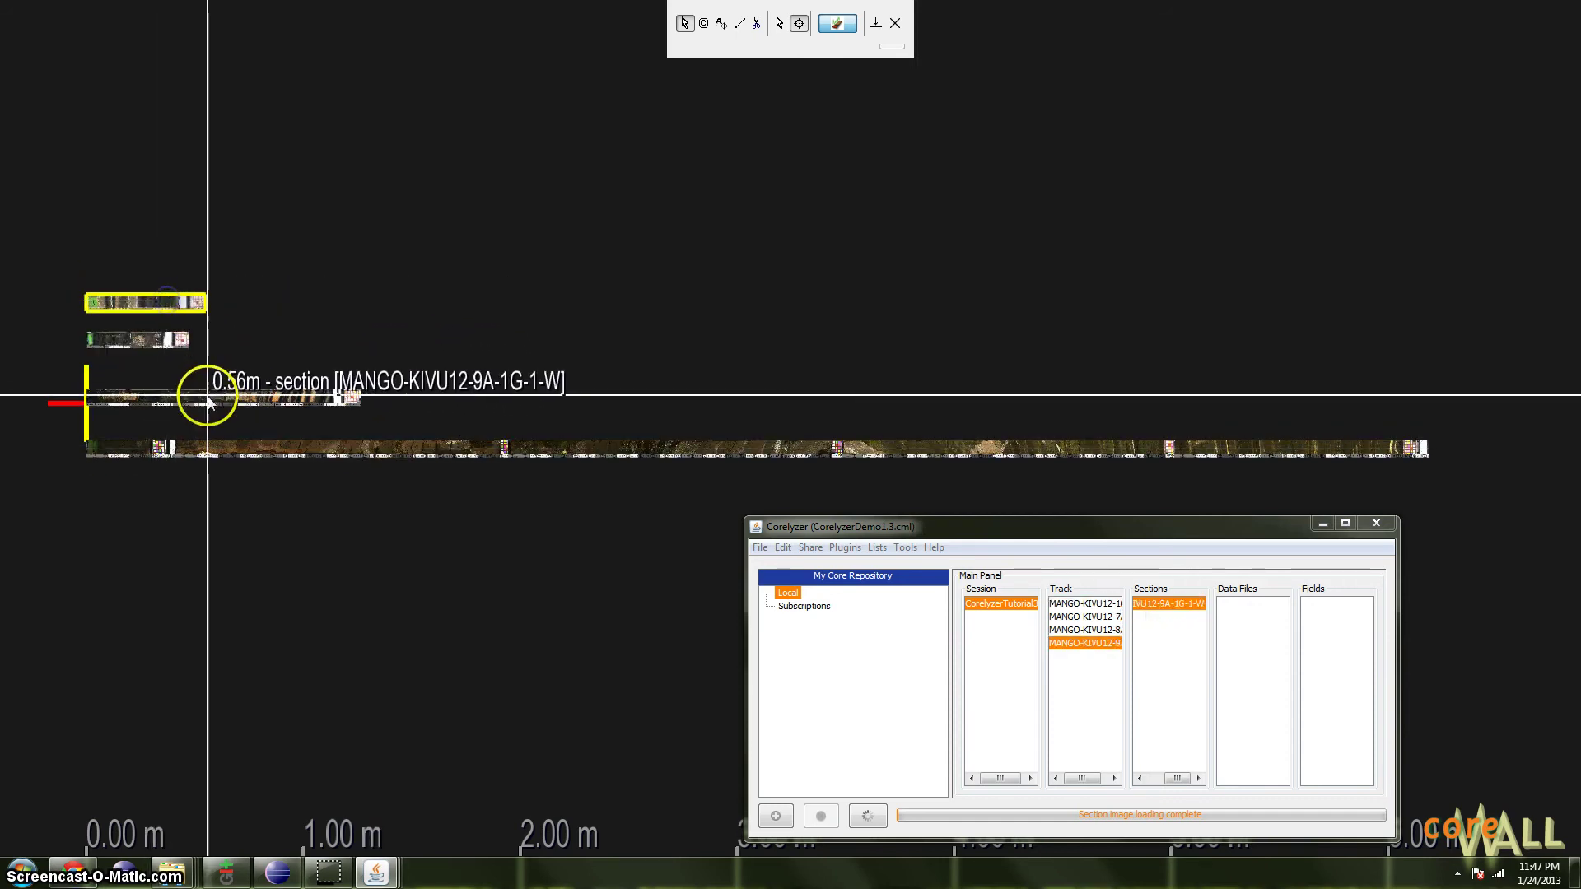
drag(206, 398, 205, 391)
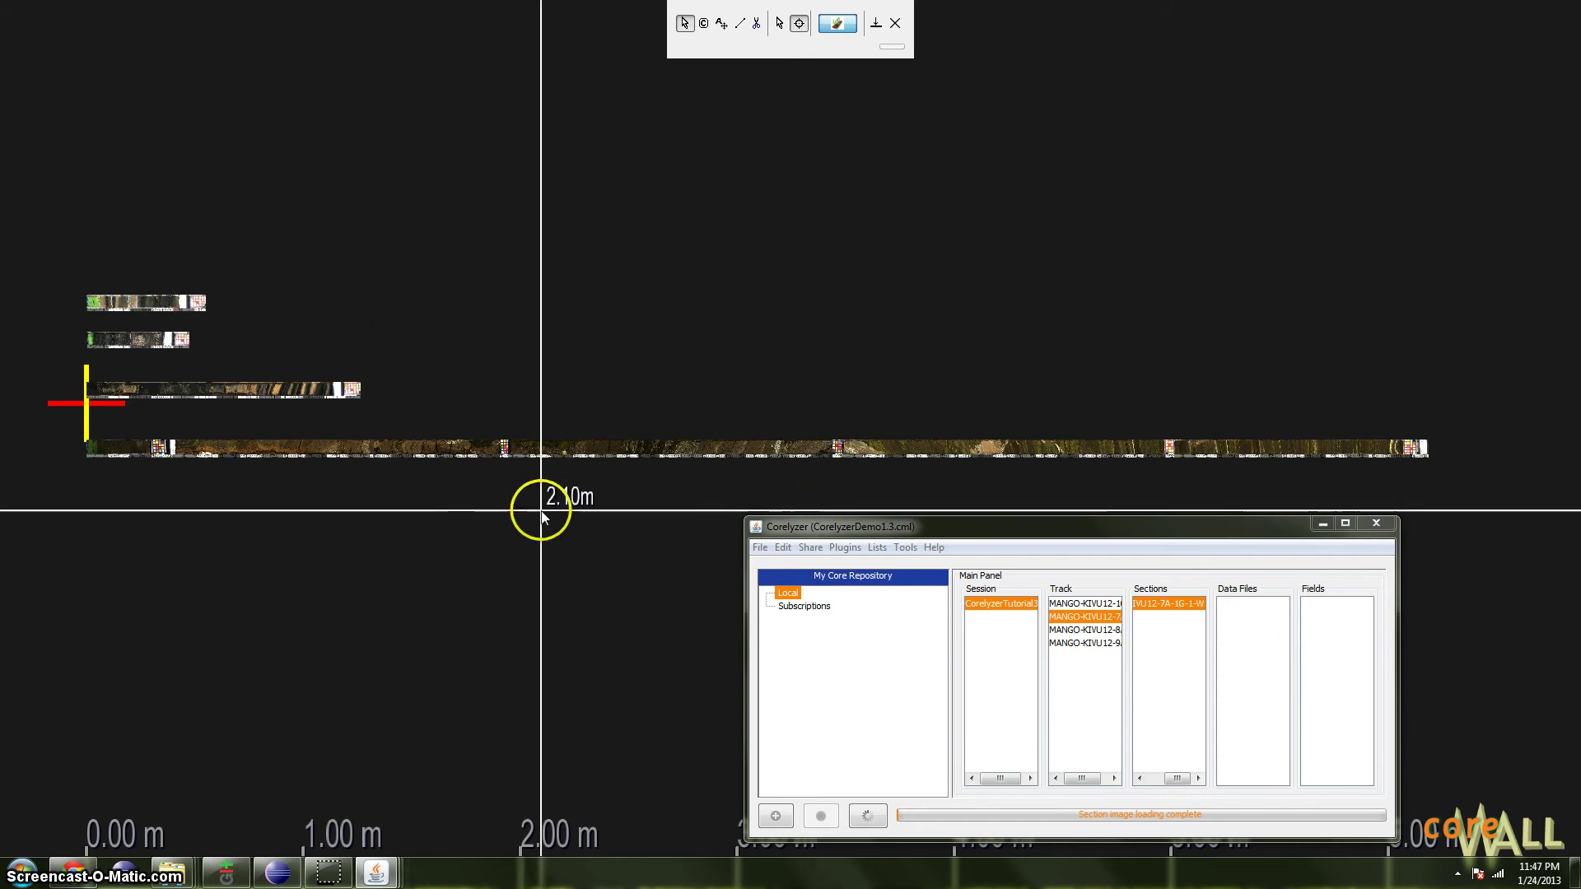
Shift the sections along the depth axis so 9A starts at about 0.66 m, 8A at about 0.24 m and 7A at about -0.10 m.
drag(540, 512, 568, 505)
drag(196, 223, 205, 224)
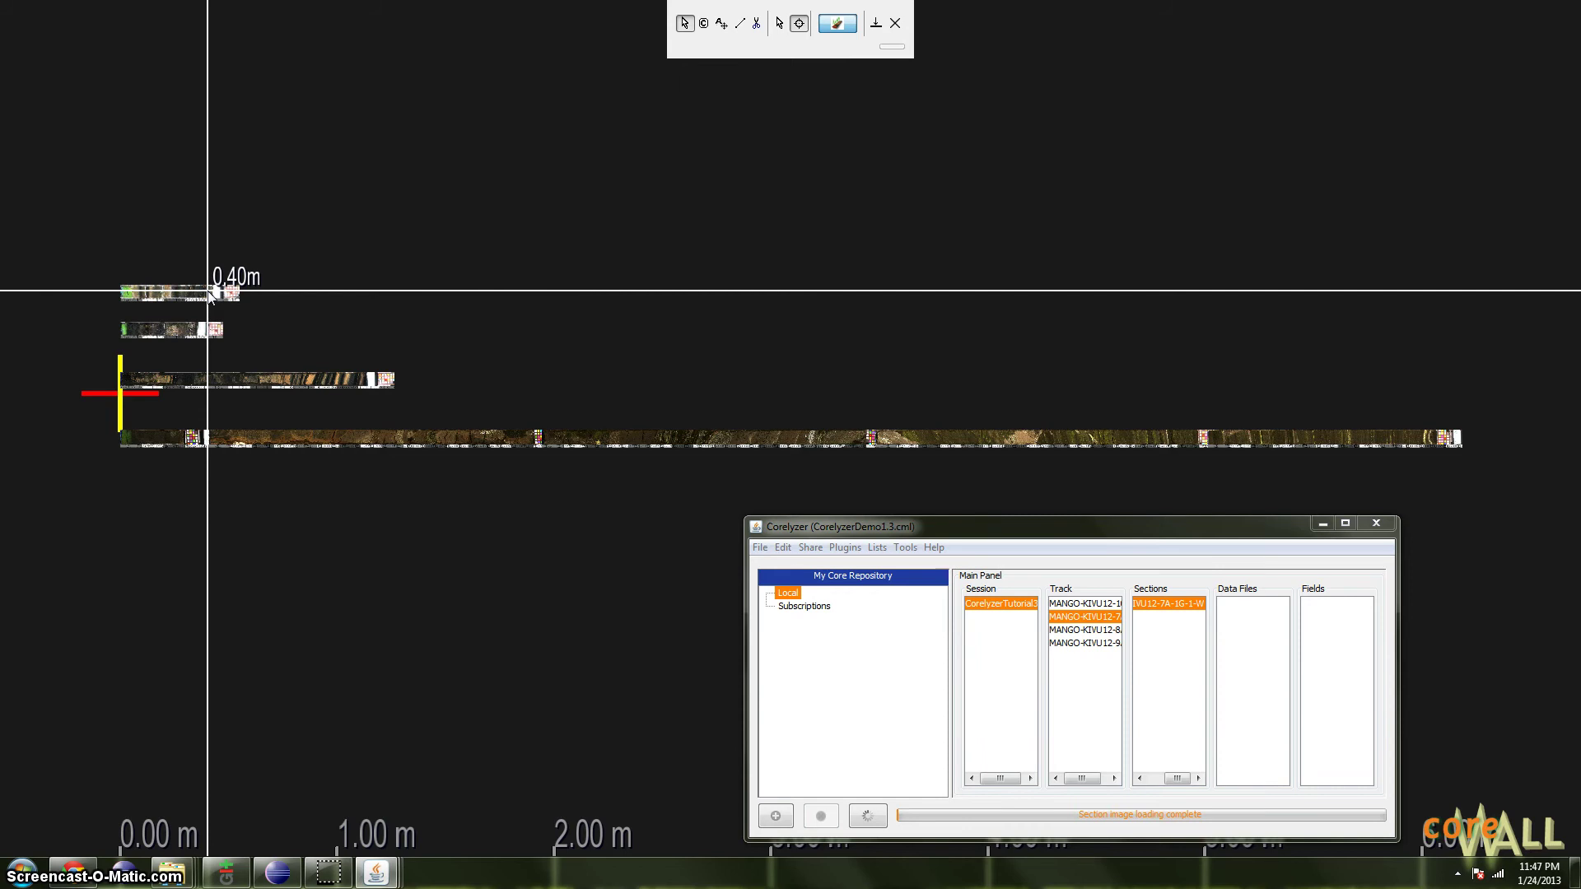
drag(189, 297, 354, 292)
drag(198, 329, 245, 309)
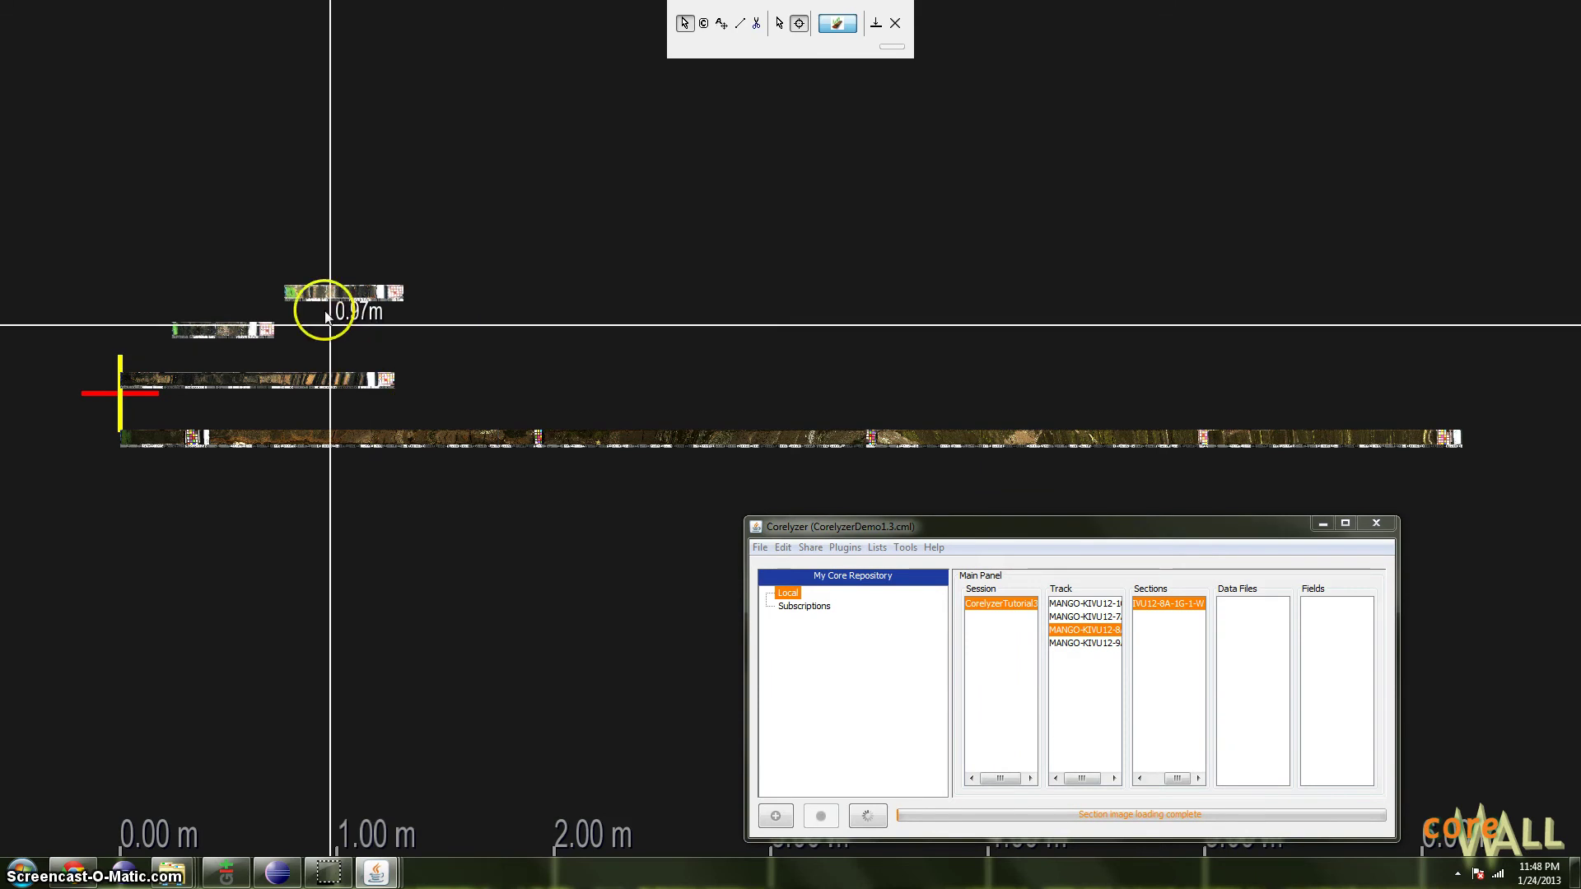
drag(362, 293, 342, 300)
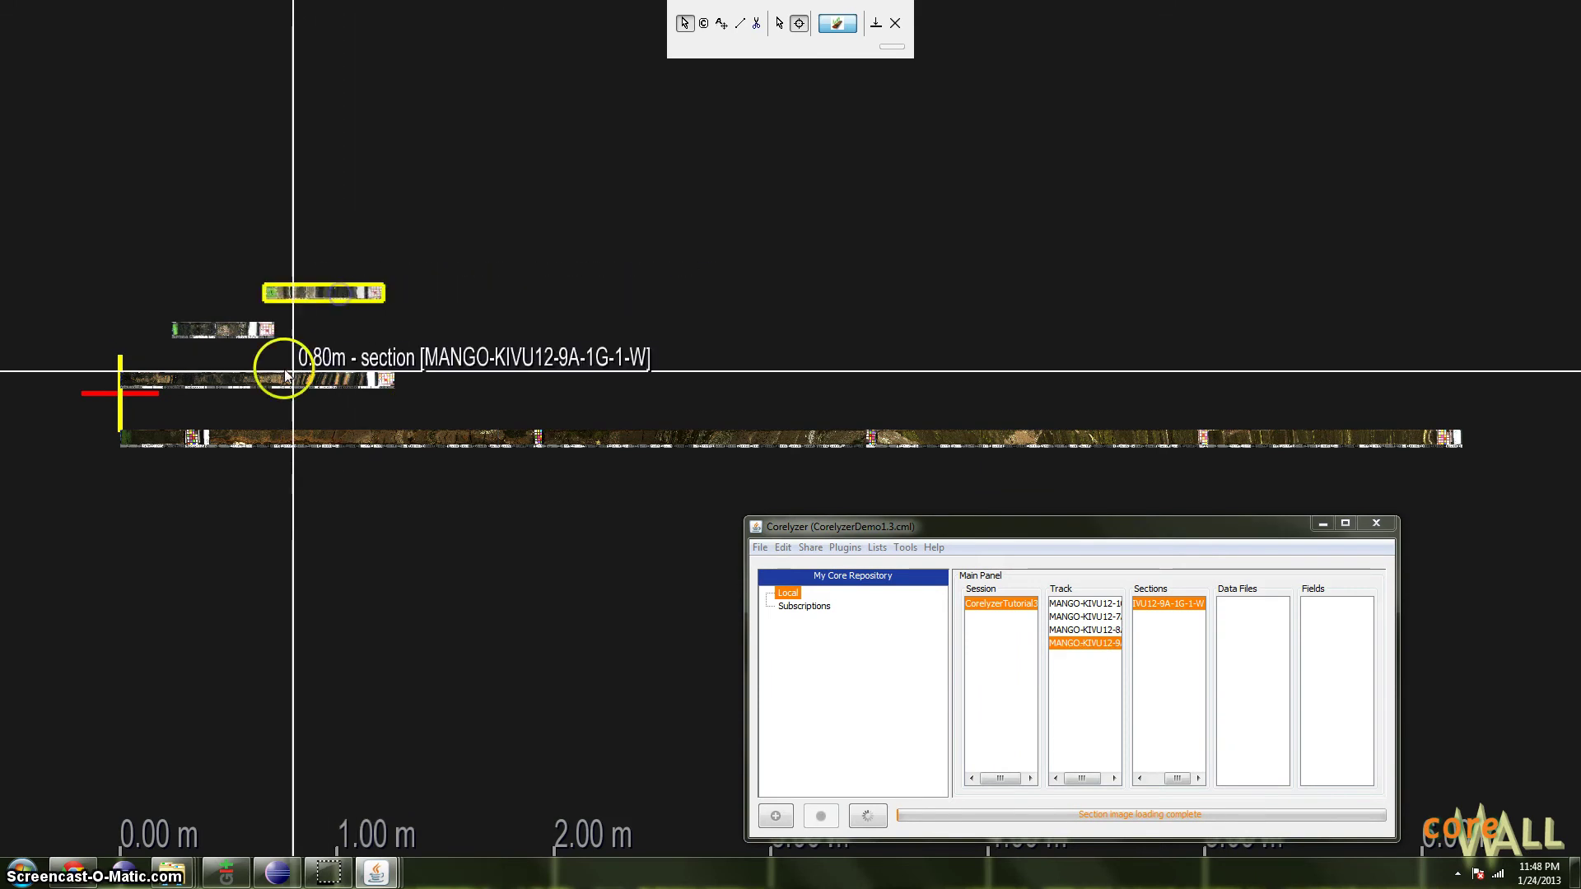
mouse_move(279, 377)
mouse_down()
mouse_move(313, 377)
mouse_move(256, 372)
mouse_up()
Lock section MANGO-KIVU12-7A-1G-1-W and try to shift it along the depth axis.
right_click(333, 384)
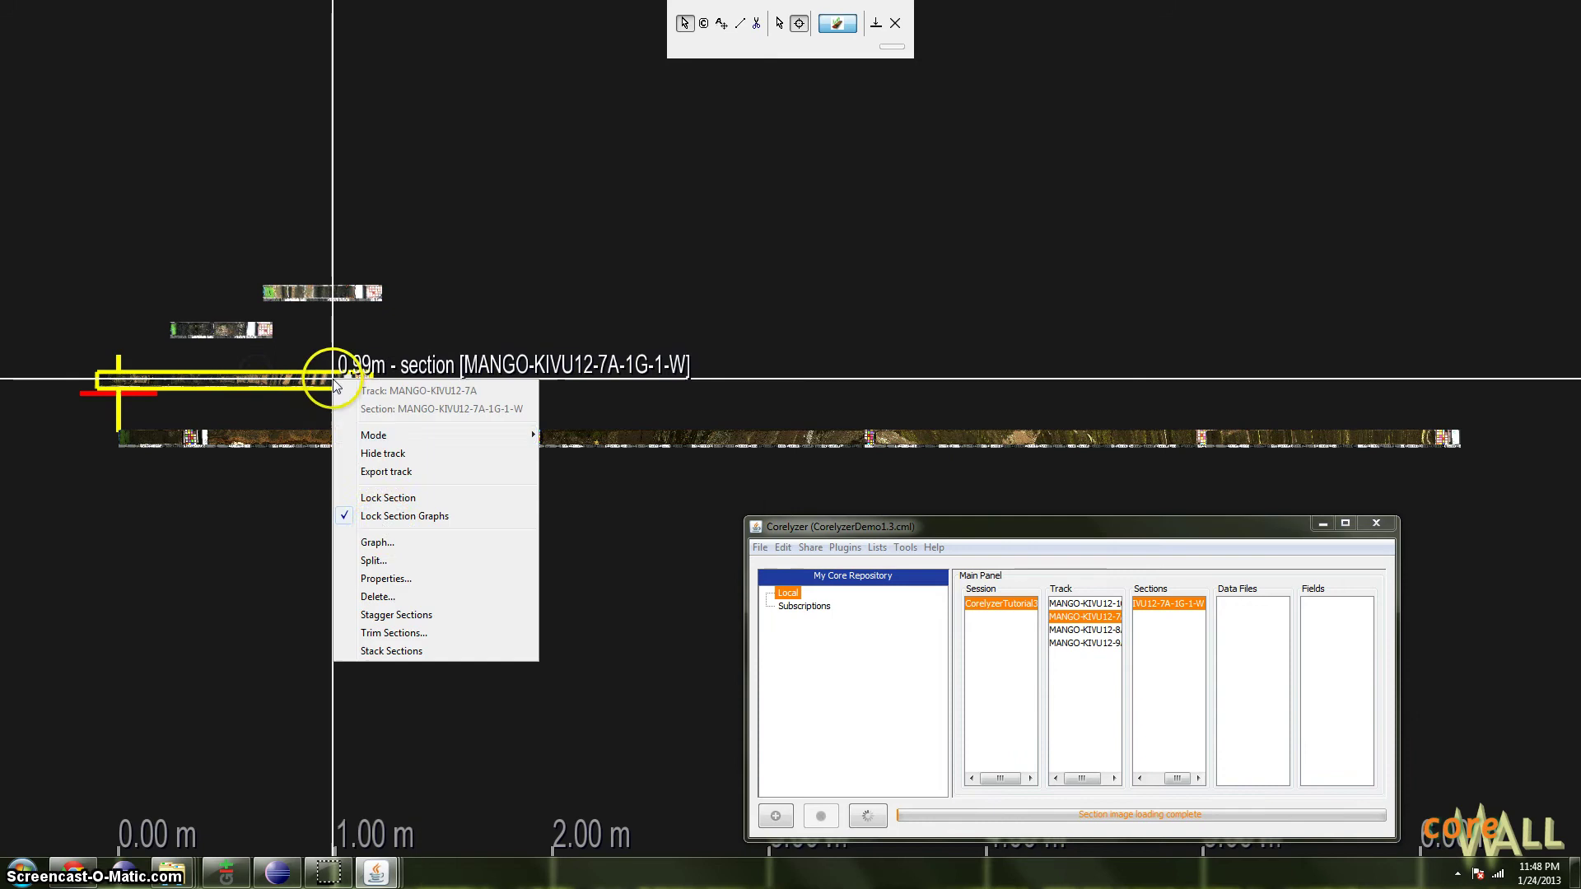
click(397, 498)
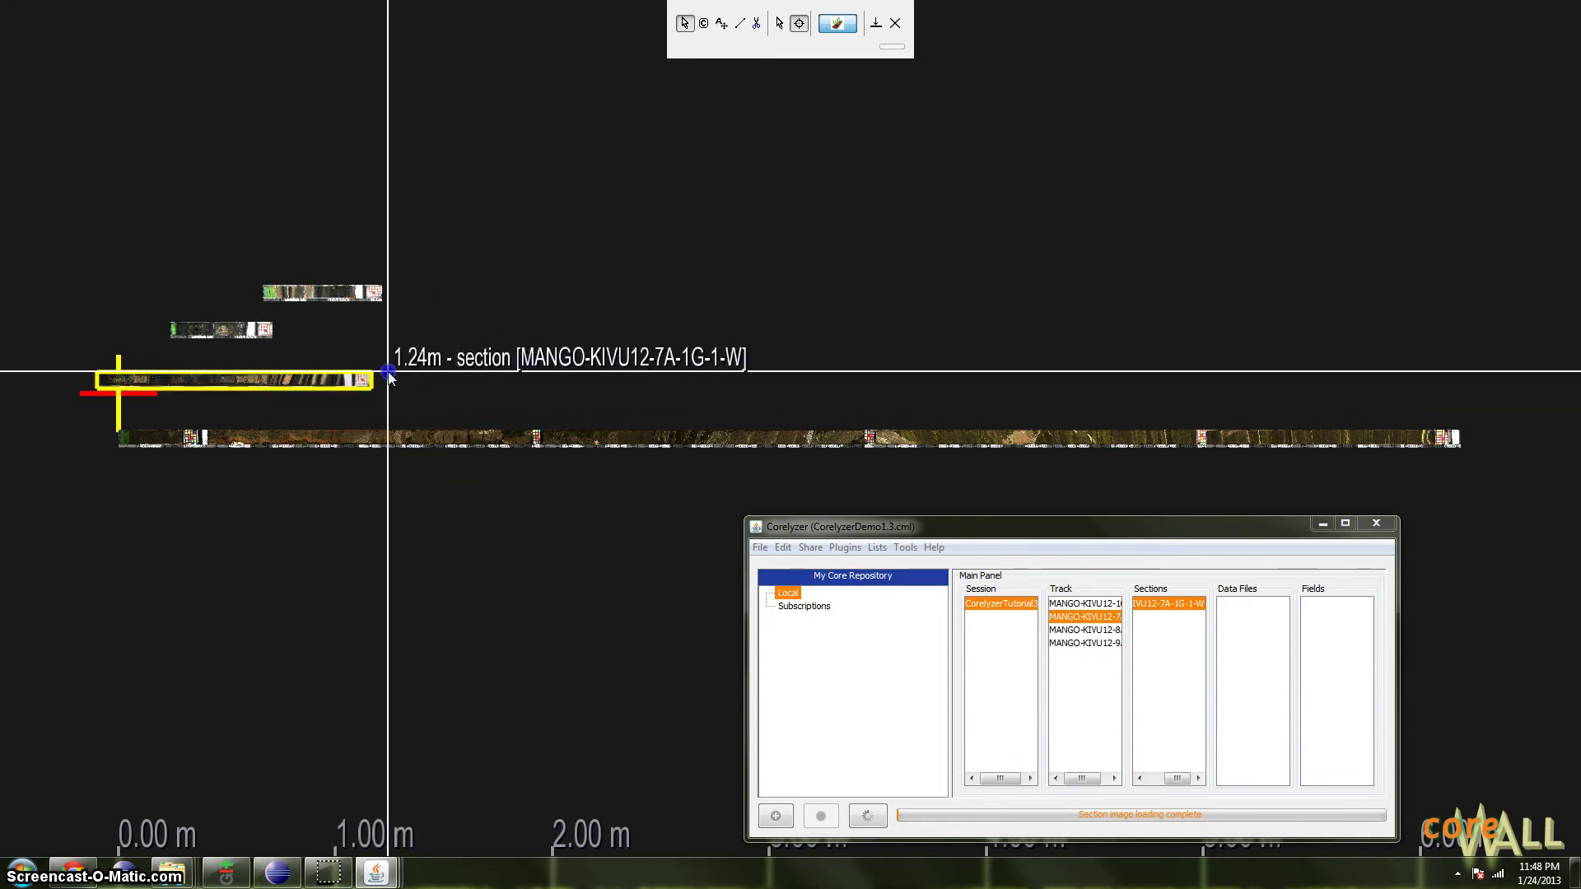
drag(165, 373, 399, 373)
scroll(354, 379, up, 4)
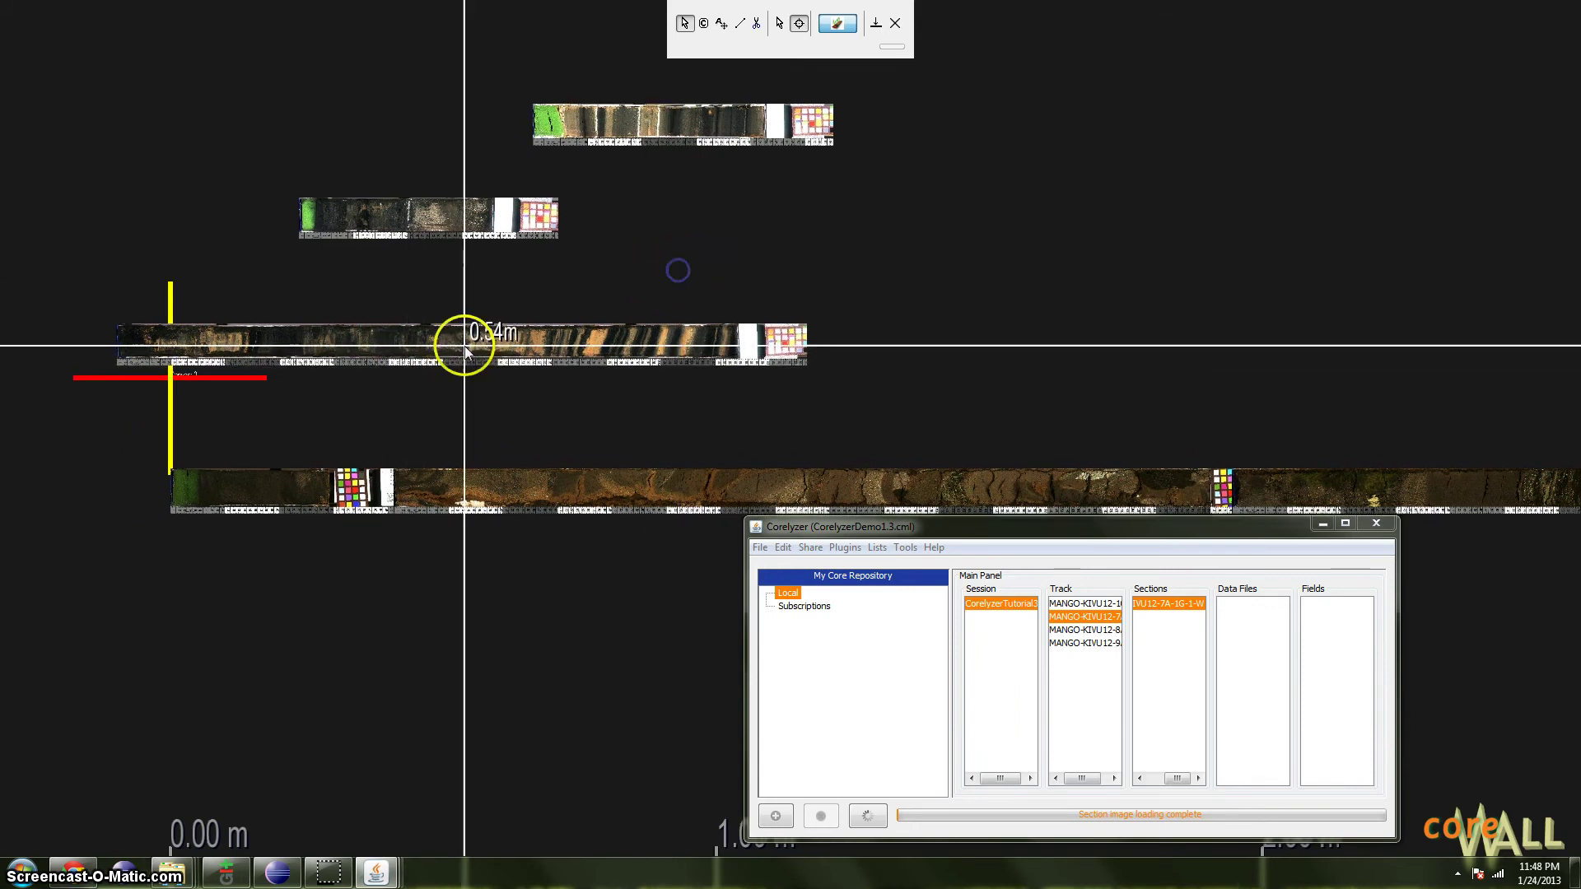
Unlock section MANGO-KIVU12-7A-1G-1-W and shift it deeper so it starts at about 0.54 m.
right_click(465, 350)
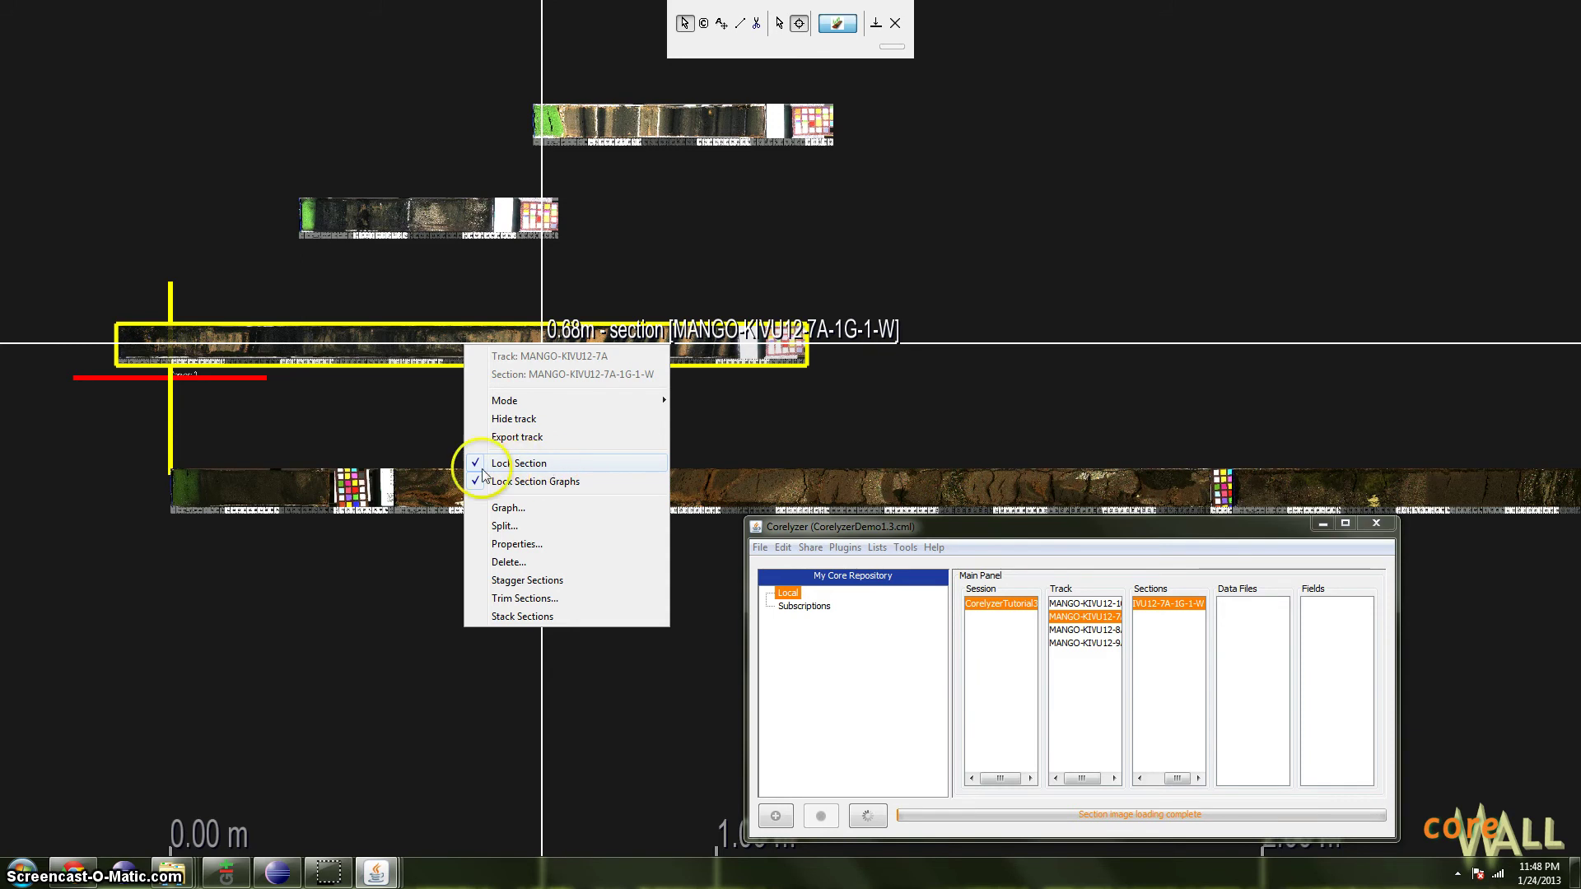
click(521, 471)
right_click(543, 355)
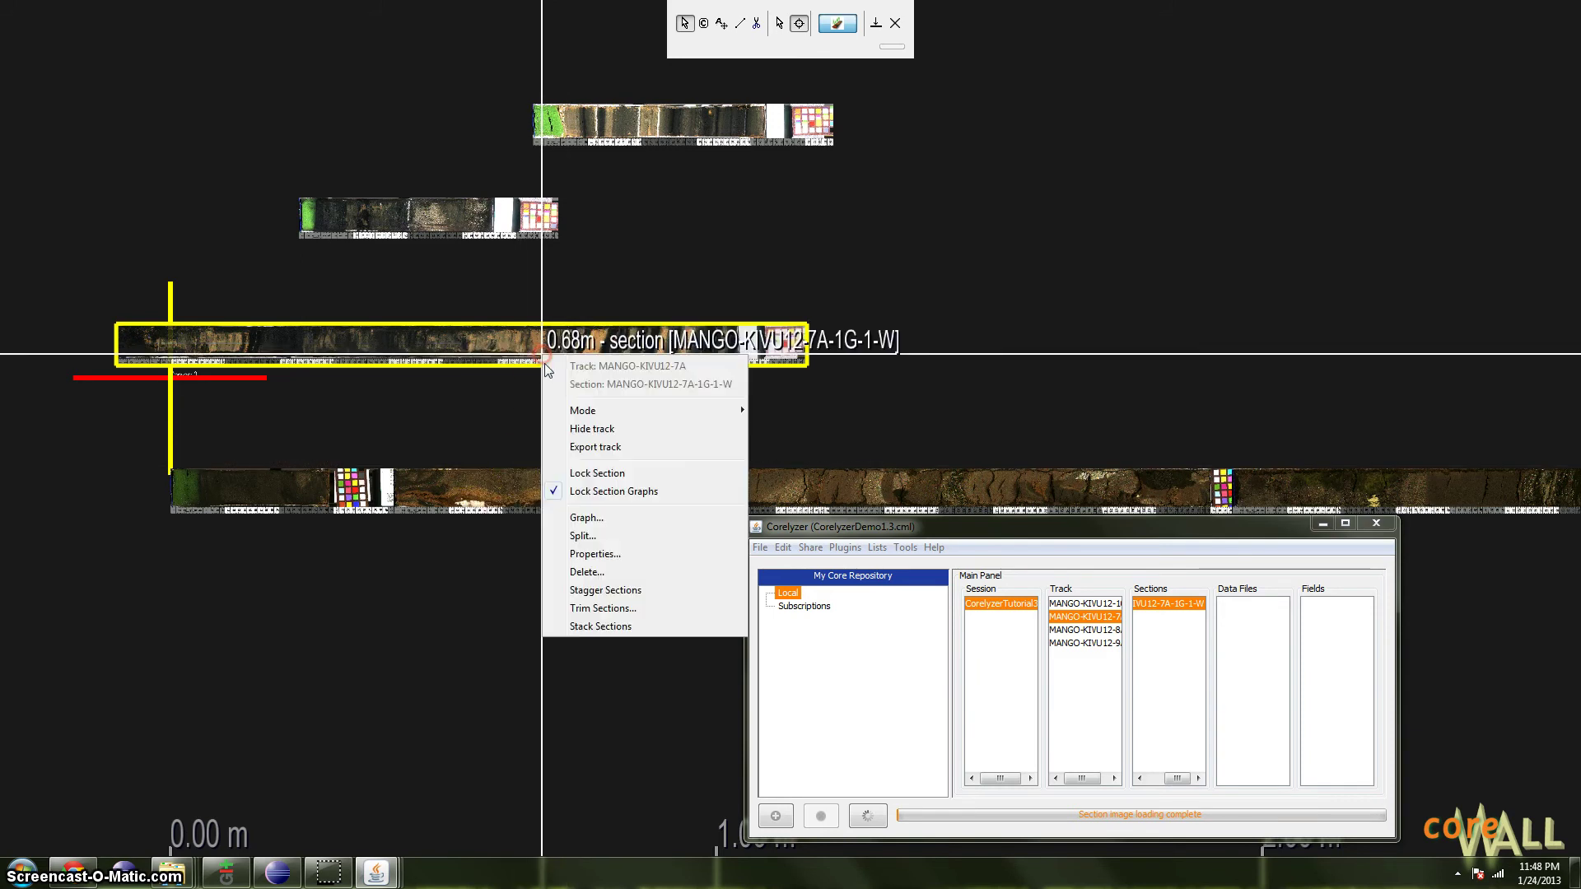
click(580, 476)
drag(505, 342, 799, 327)
click(473, 300)
drag(554, 414, 502, 393)
Review the User Interface preferences, including the option to lock core section image depth after loading, and accept the dialog.
drag(877, 535, 866, 429)
click(803, 453)
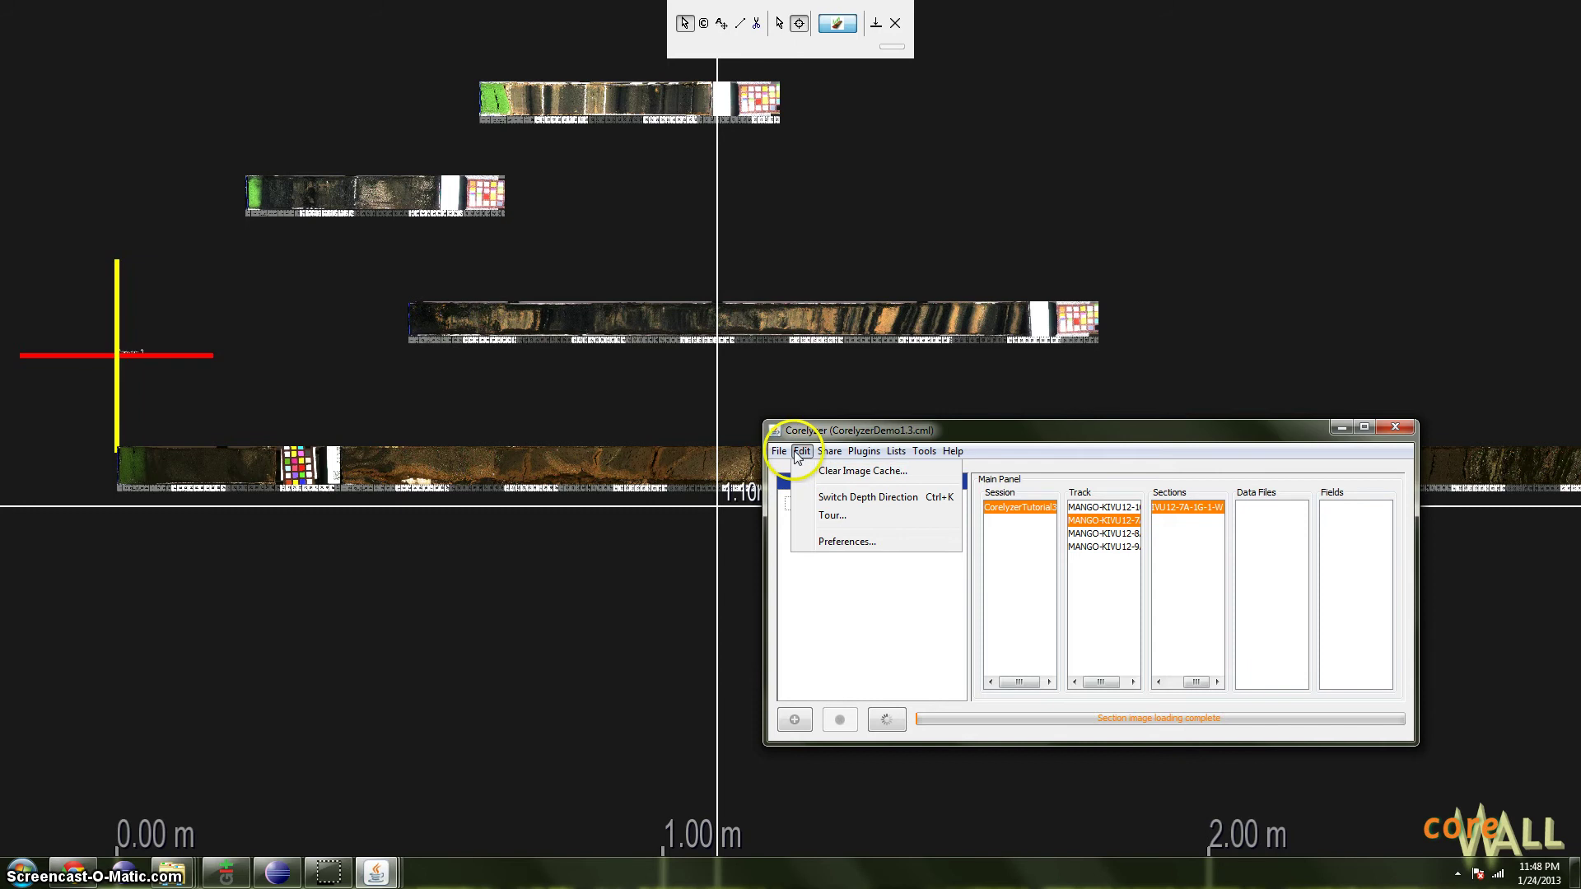
click(834, 542)
drag(1048, 282, 821, 204)
click(760, 258)
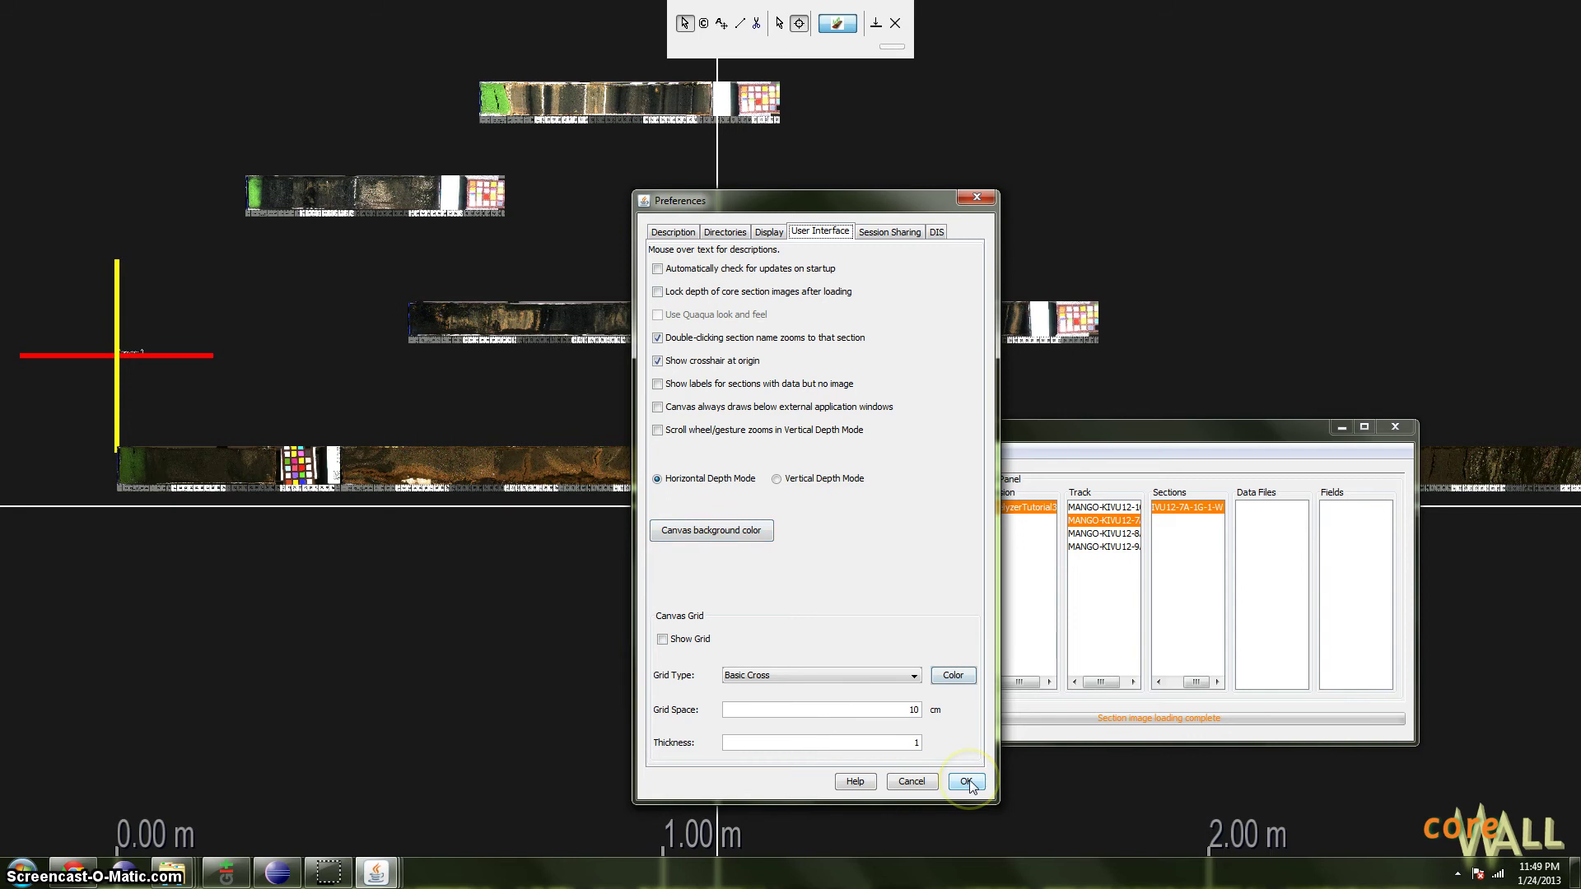
click(970, 781)
drag(577, 609, 495, 547)
drag(944, 430, 1003, 486)
mouse_move(490, 508)
mouse_down()
mouse_move(565, 541)
mouse_move(488, 534)
mouse_up()
drag(983, 488, 1002, 501)
mouse_move(494, 523)
mouse_down()
mouse_move(563, 506)
mouse_move(504, 527)
mouse_up()
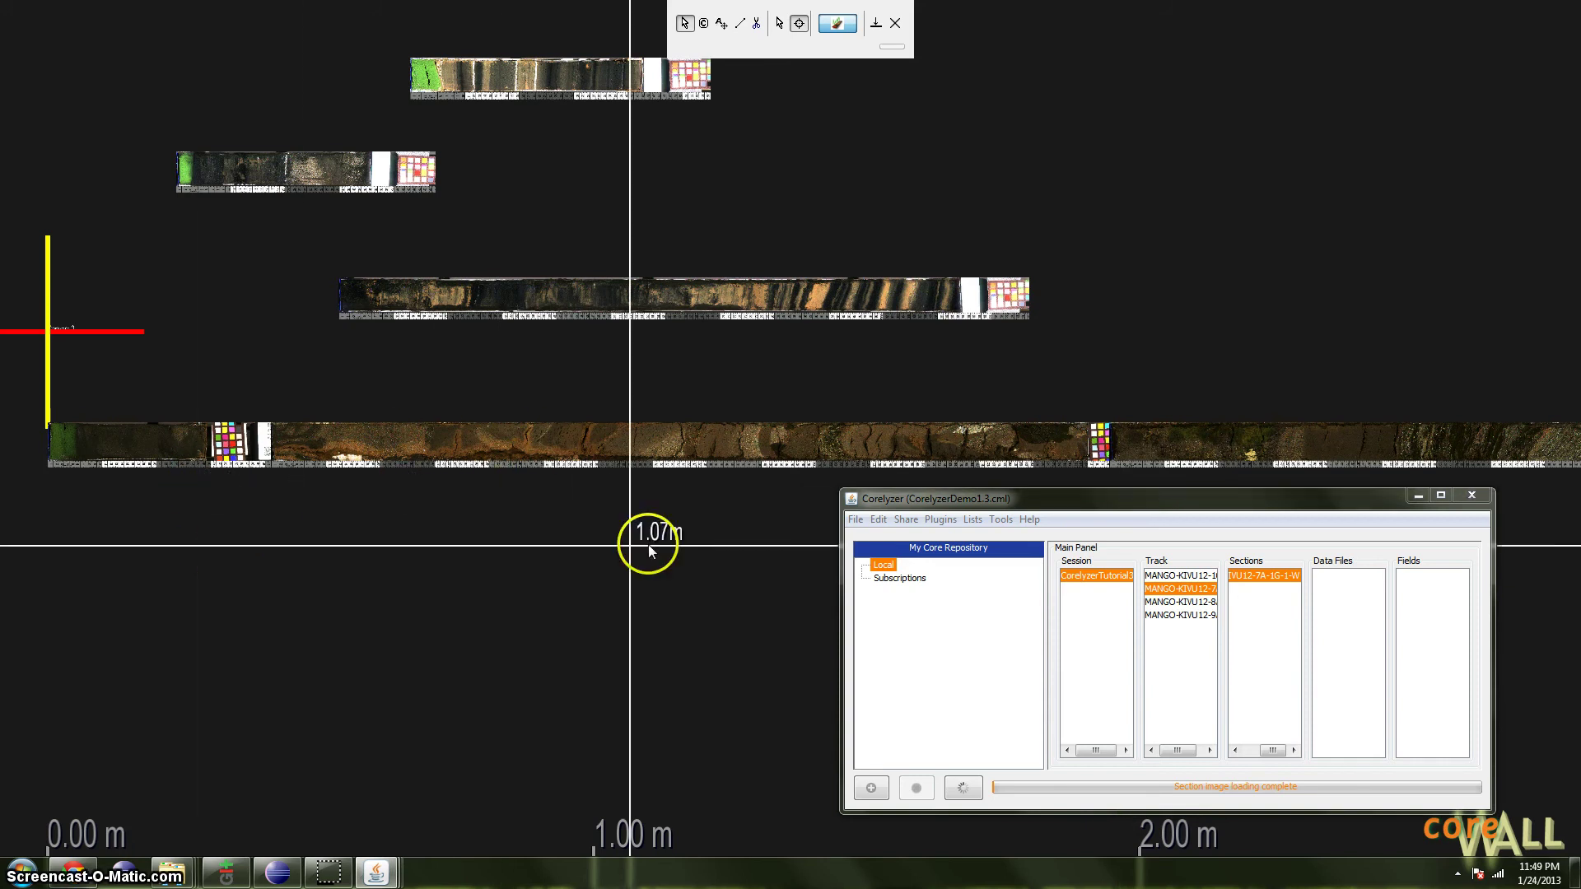
mouse_move(632, 555)
mouse_down()
mouse_move(621, 547)
mouse_move(646, 546)
mouse_up()
drag(1018, 499, 1006, 504)
drag(373, 556, 415, 556)
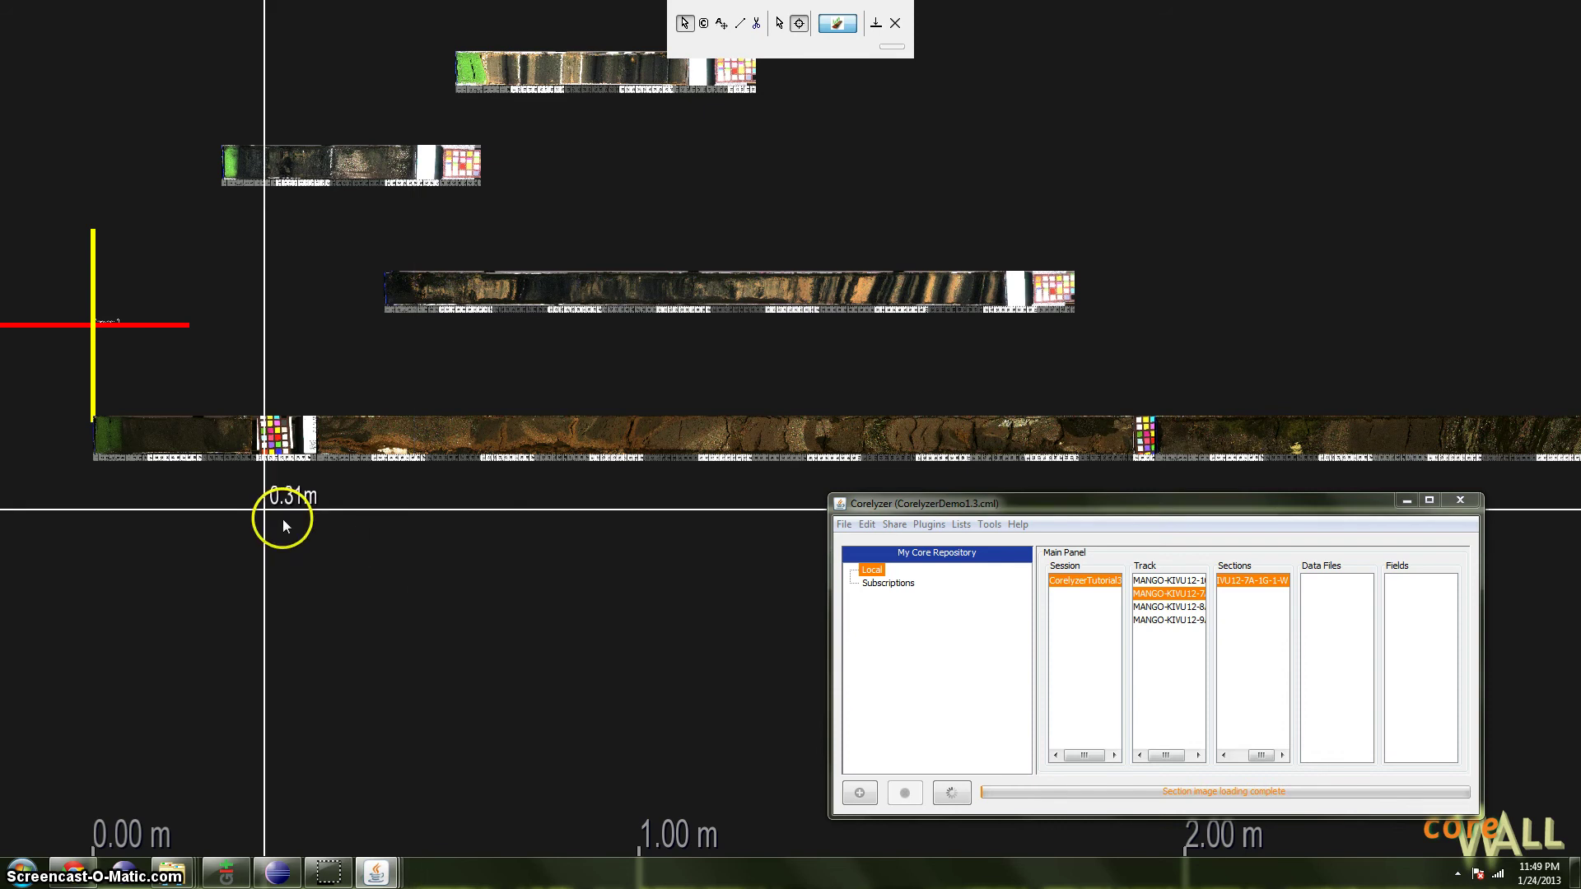
drag(305, 310, 306, 306)
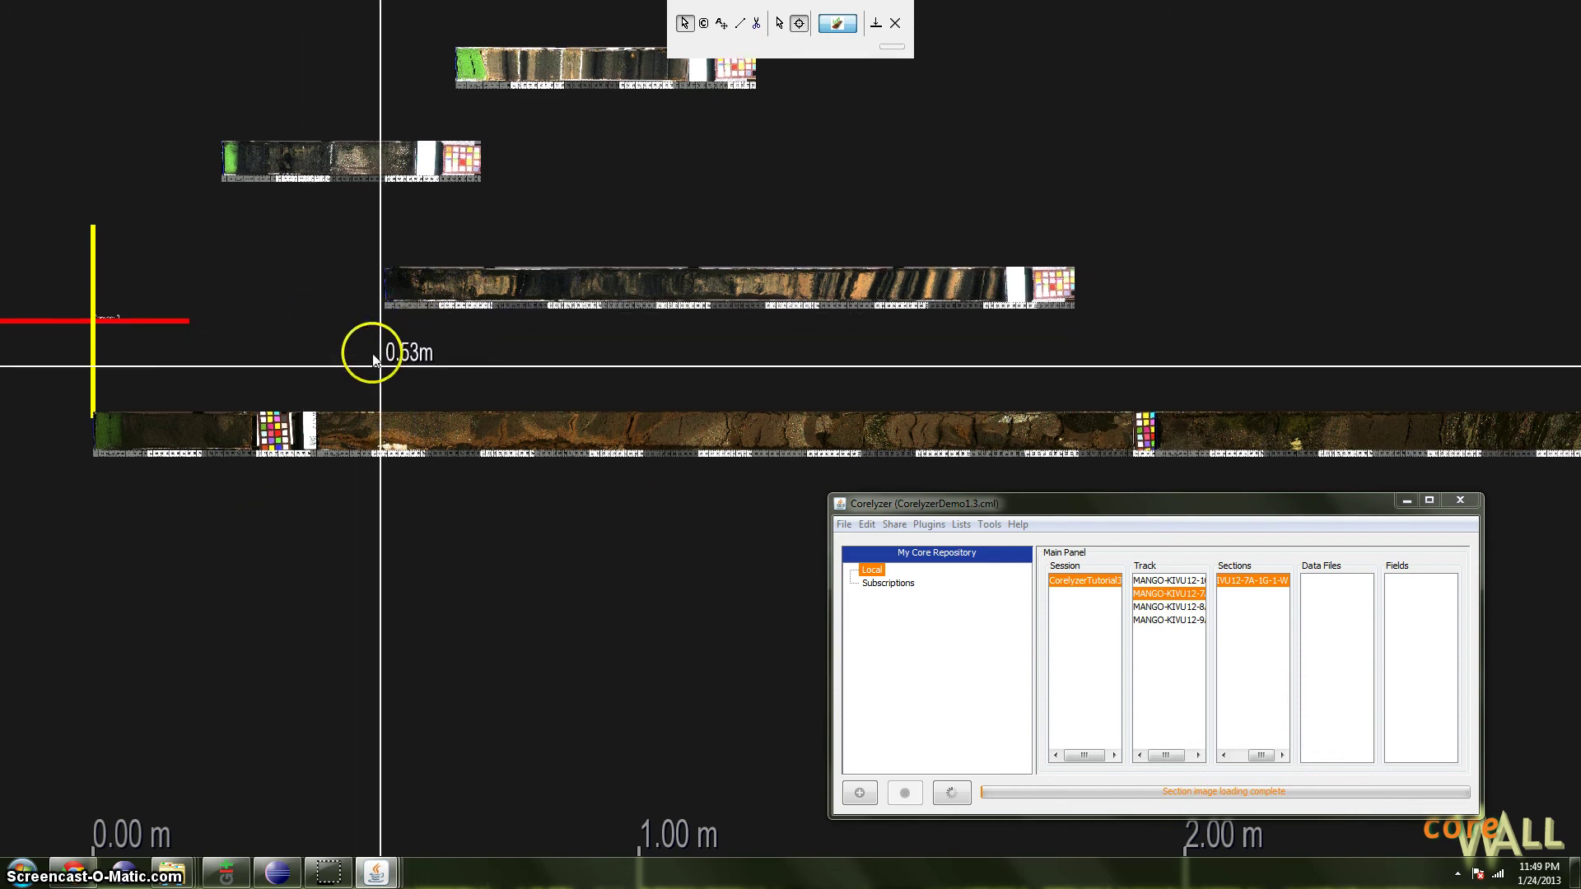
mouse_move(433, 341)
mouse_down()
mouse_move(415, 342)
mouse_move(420, 359)
mouse_up()
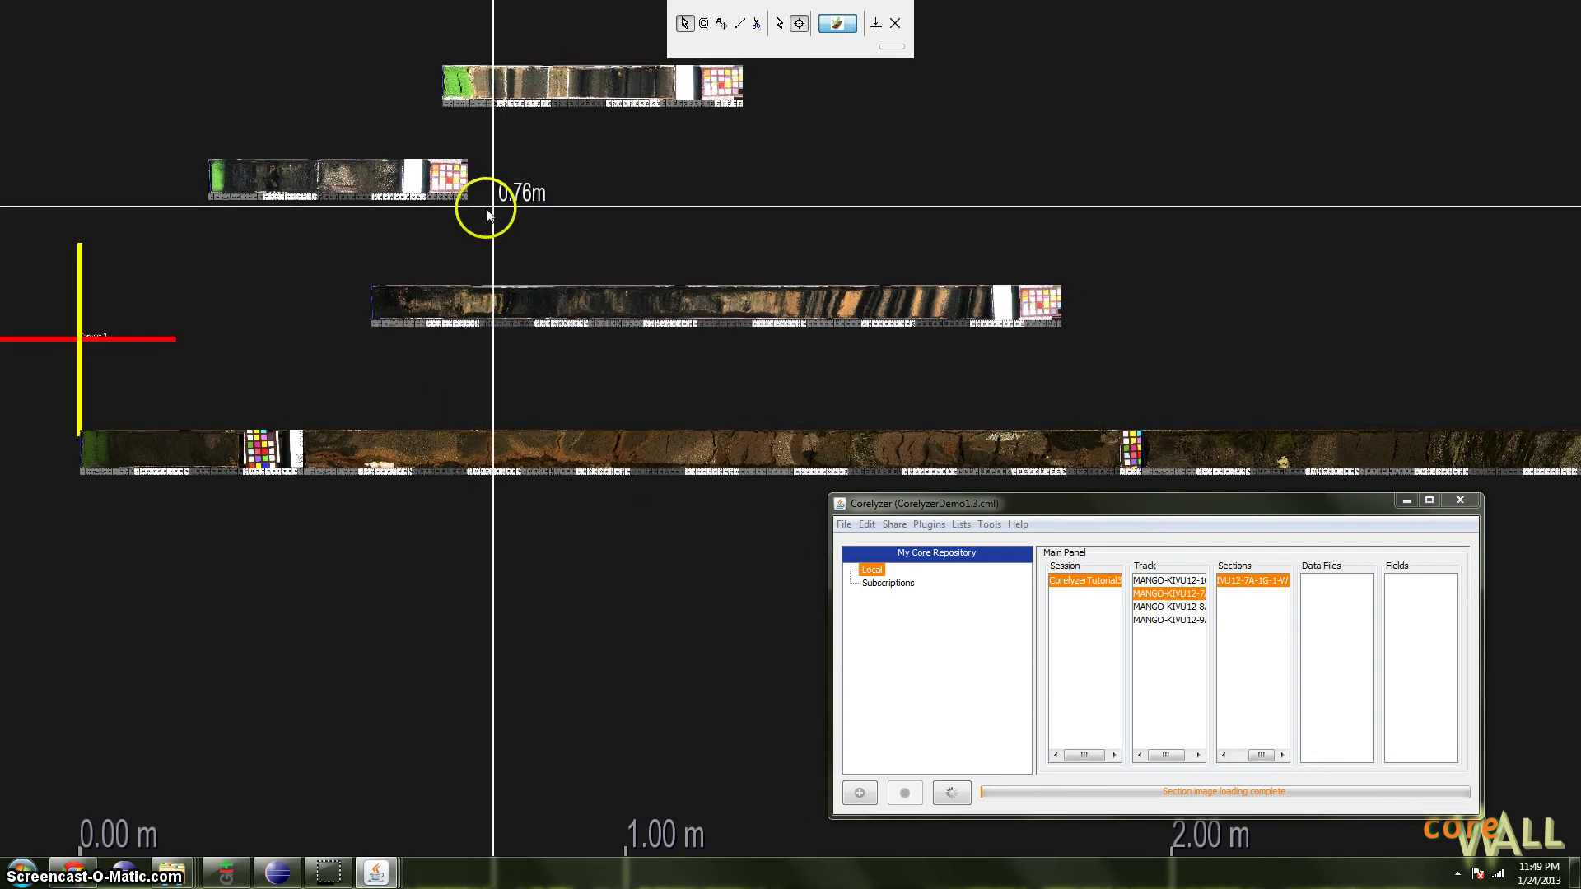
Open the properties of section MANGO-KIVU12-9A-1G-1-W and examine its size, position and appearance settings.
mouse_move(539, 201)
mouse_down()
mouse_move(525, 205)
mouse_move(542, 207)
mouse_up()
mouse_move(484, 125)
mouse_down()
mouse_move(434, 141)
mouse_move(381, 247)
mouse_move(357, 386)
mouse_move(452, 381)
mouse_move(427, 381)
mouse_move(353, 529)
mouse_move(589, 176)
mouse_move(506, 138)
mouse_up()
right_click(510, 130)
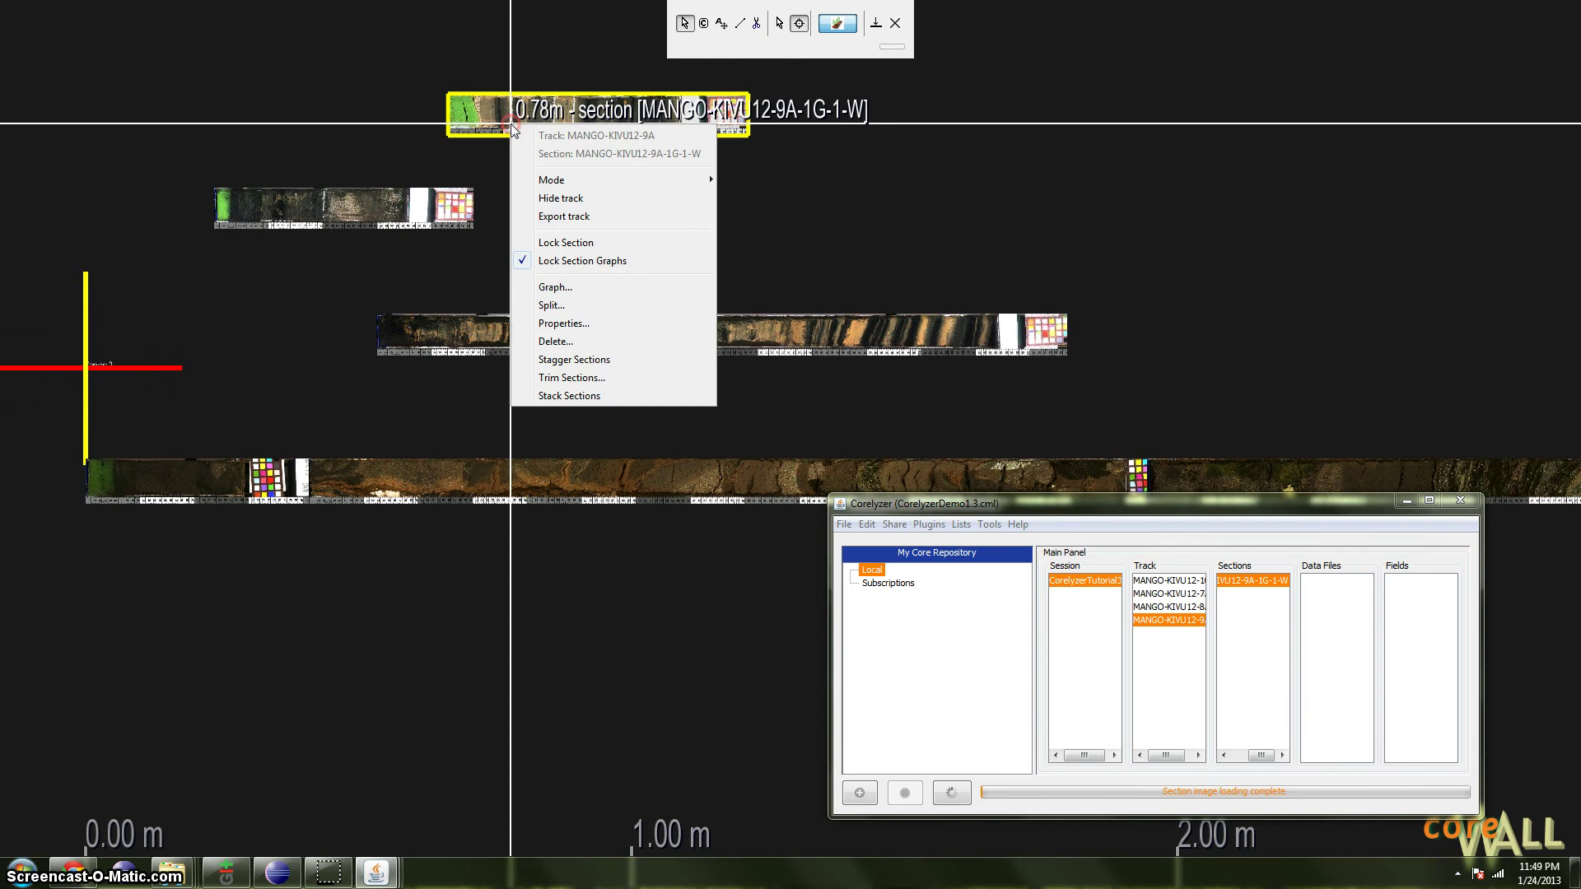
click(564, 324)
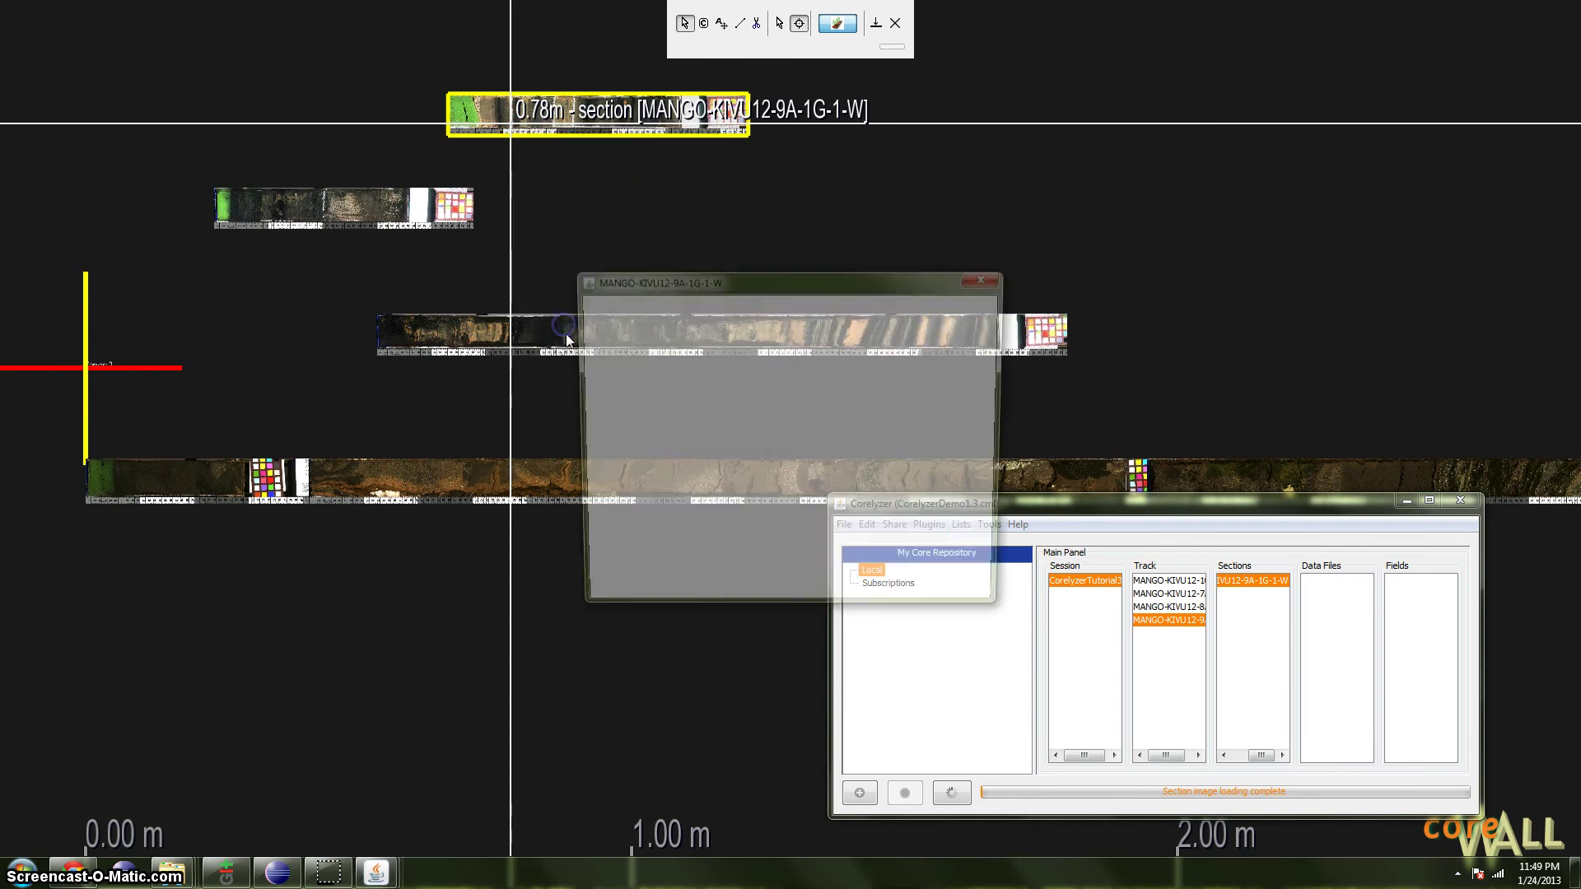
drag(705, 279, 672, 298)
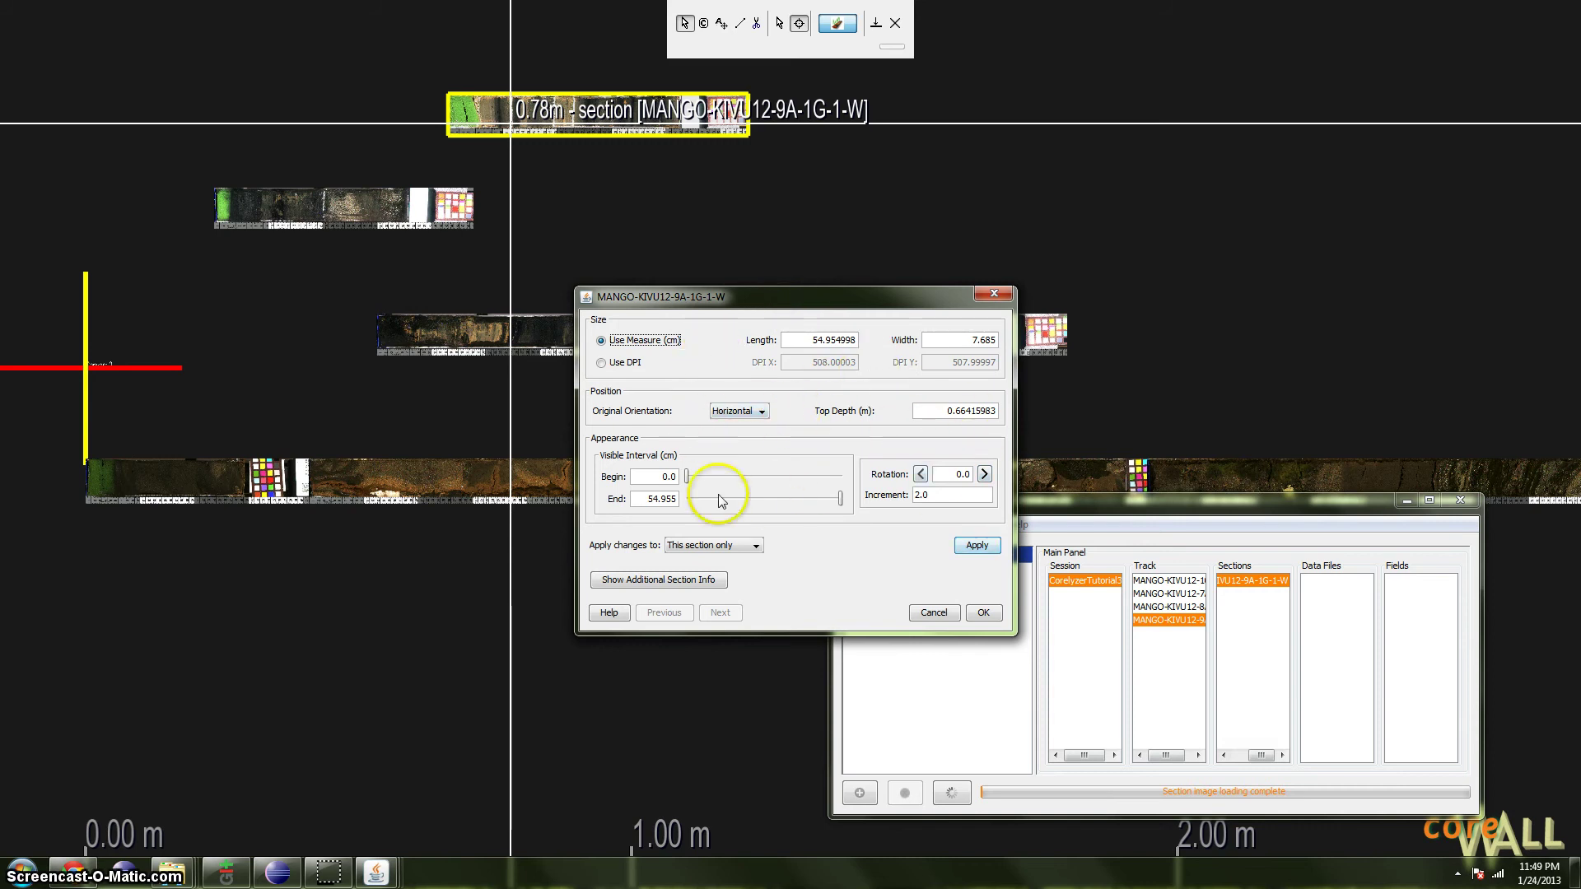
drag(765, 301, 758, 309)
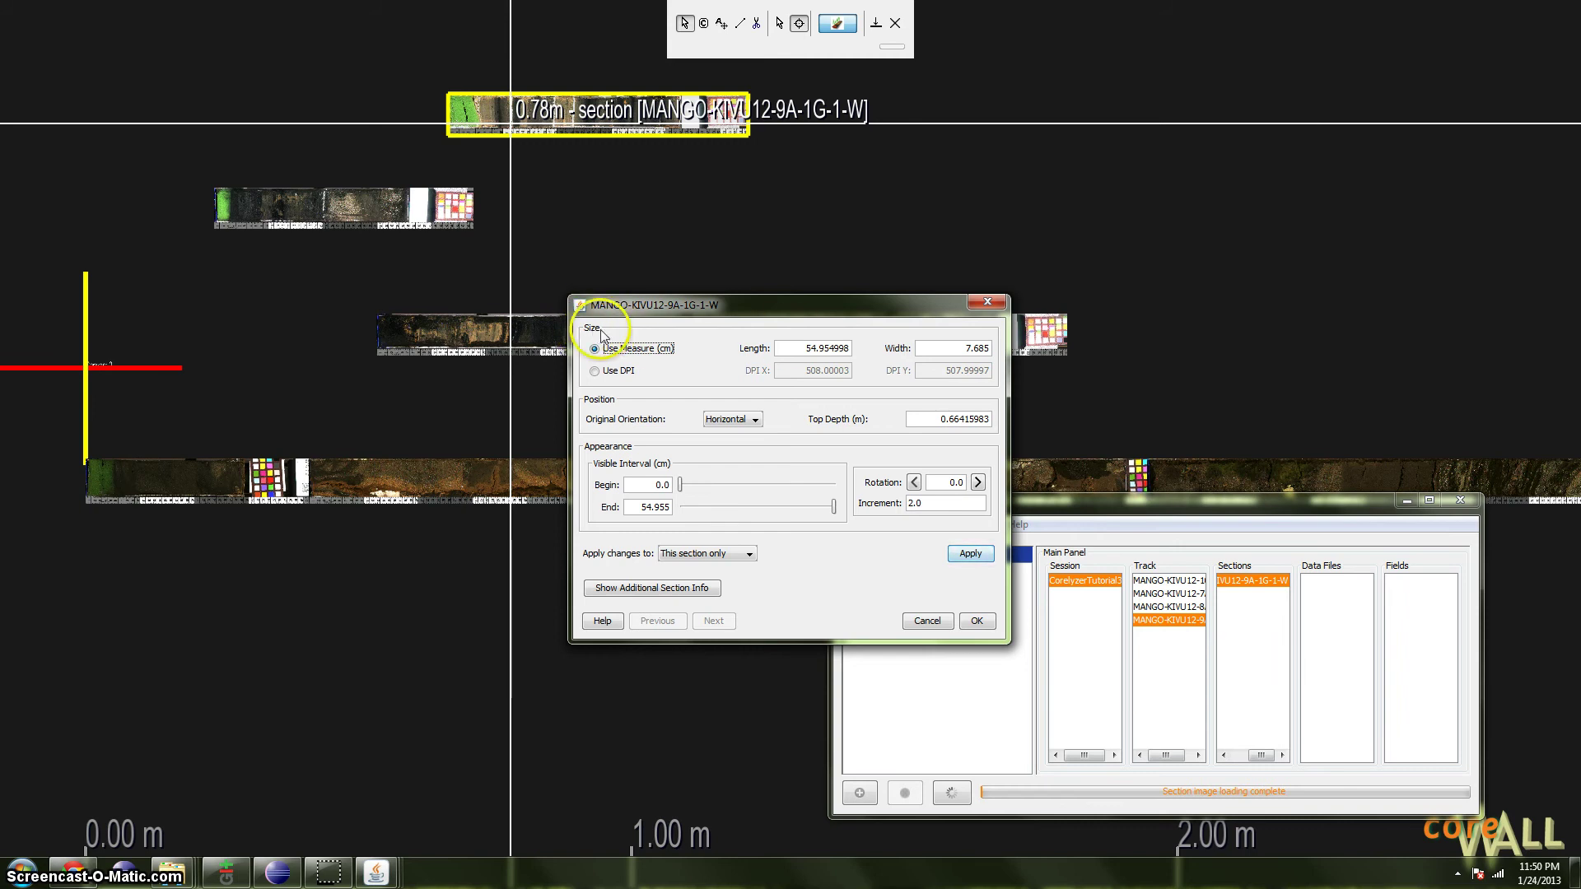
Set the top depth of section MANGO-KIVU12-9A-1G-1-W to 0 m, apply it and close the section properties.
drag(753, 308, 762, 303)
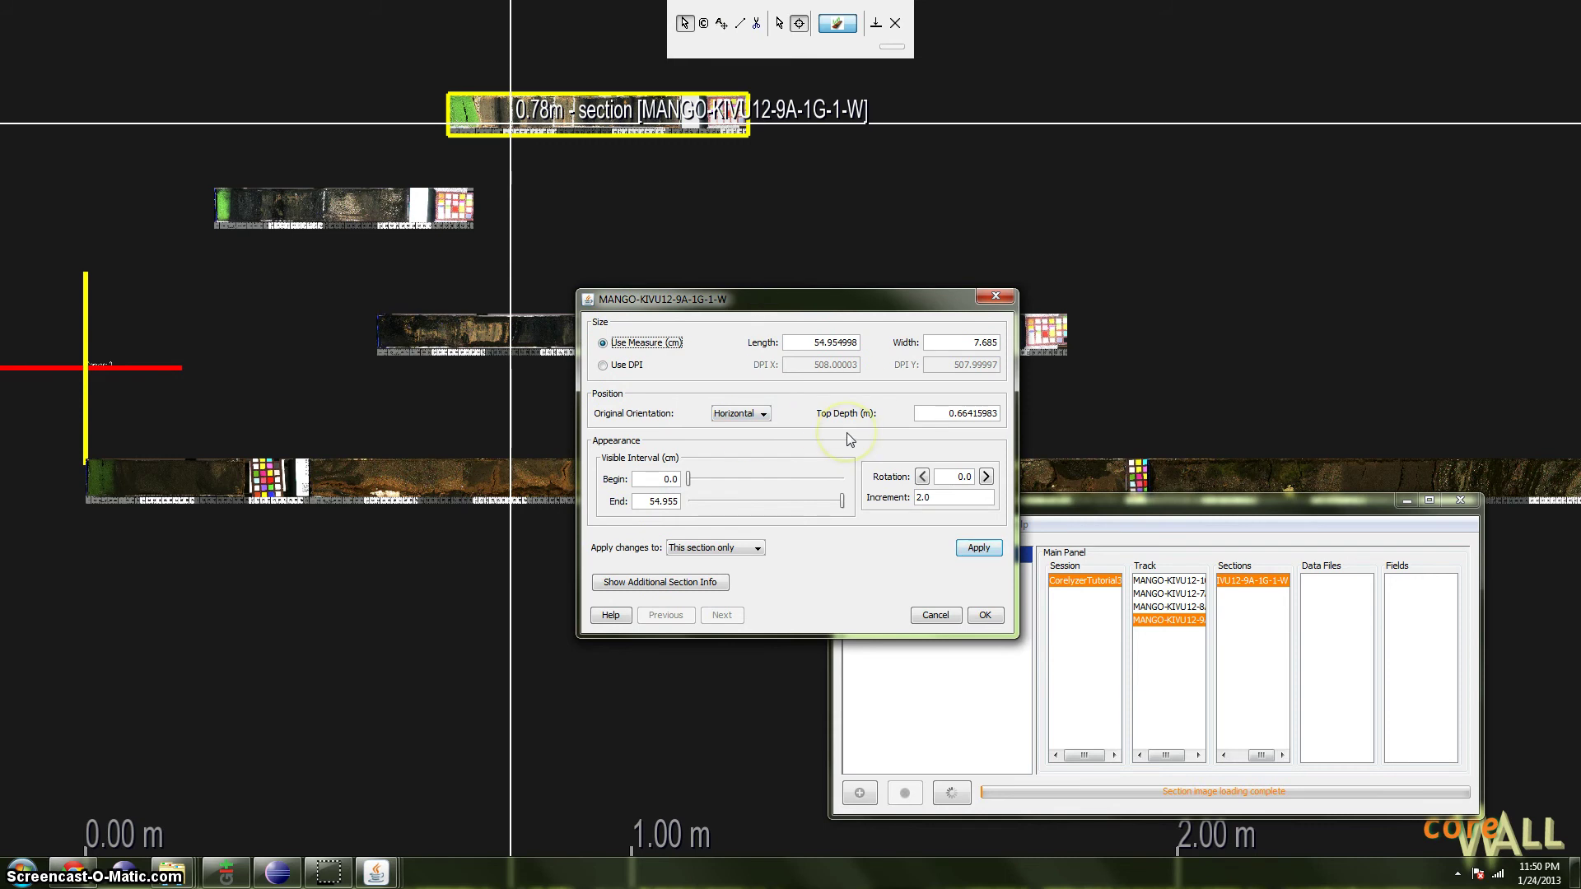
drag(828, 298, 726, 316)
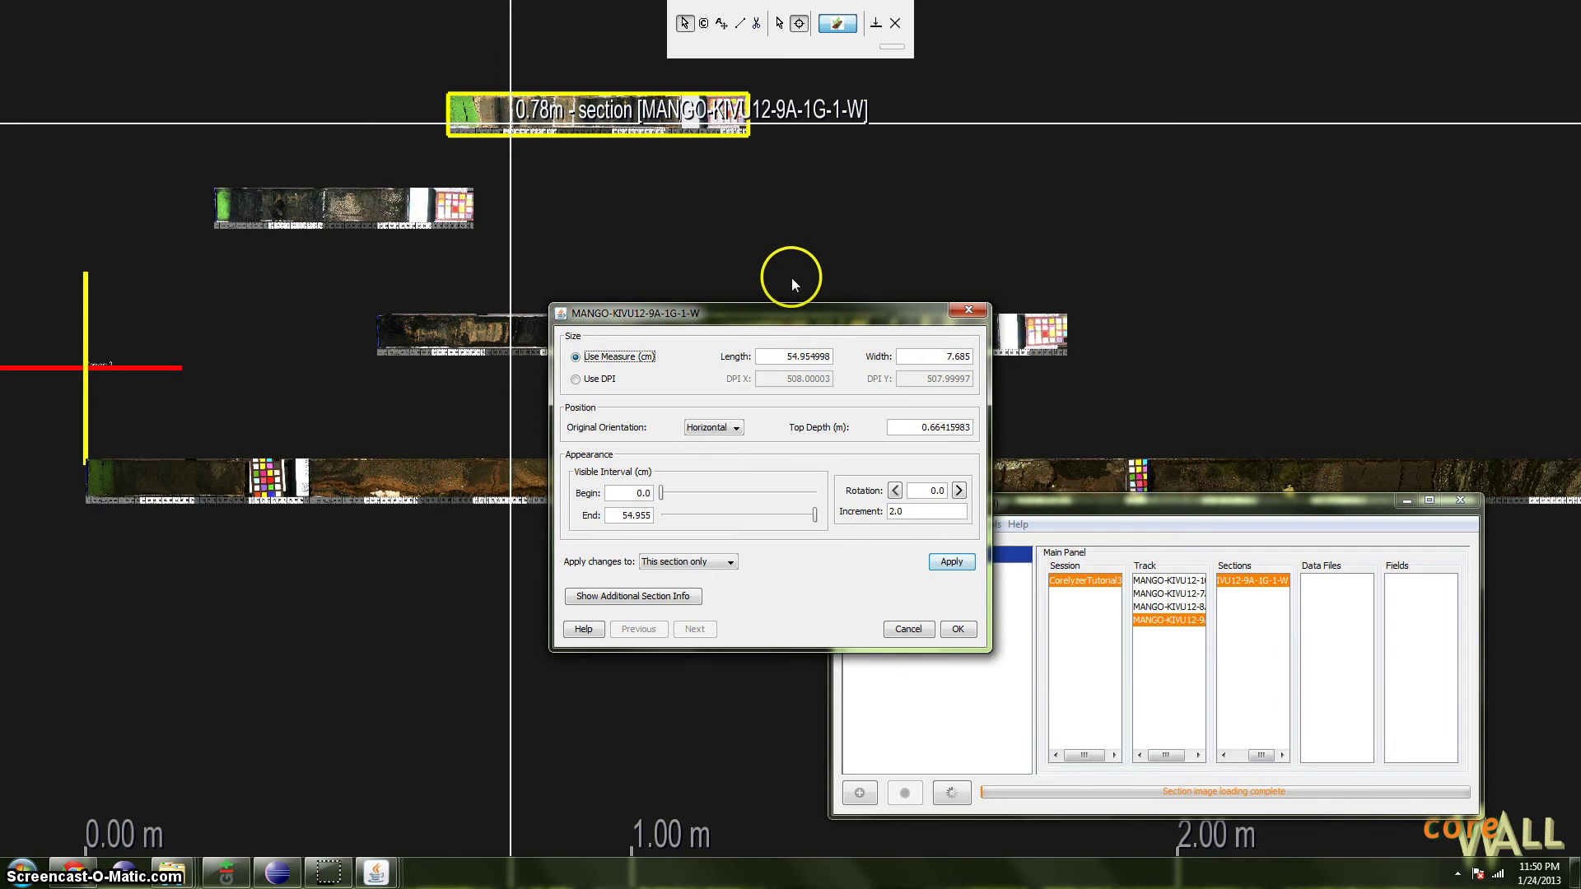
drag(832, 323, 836, 325)
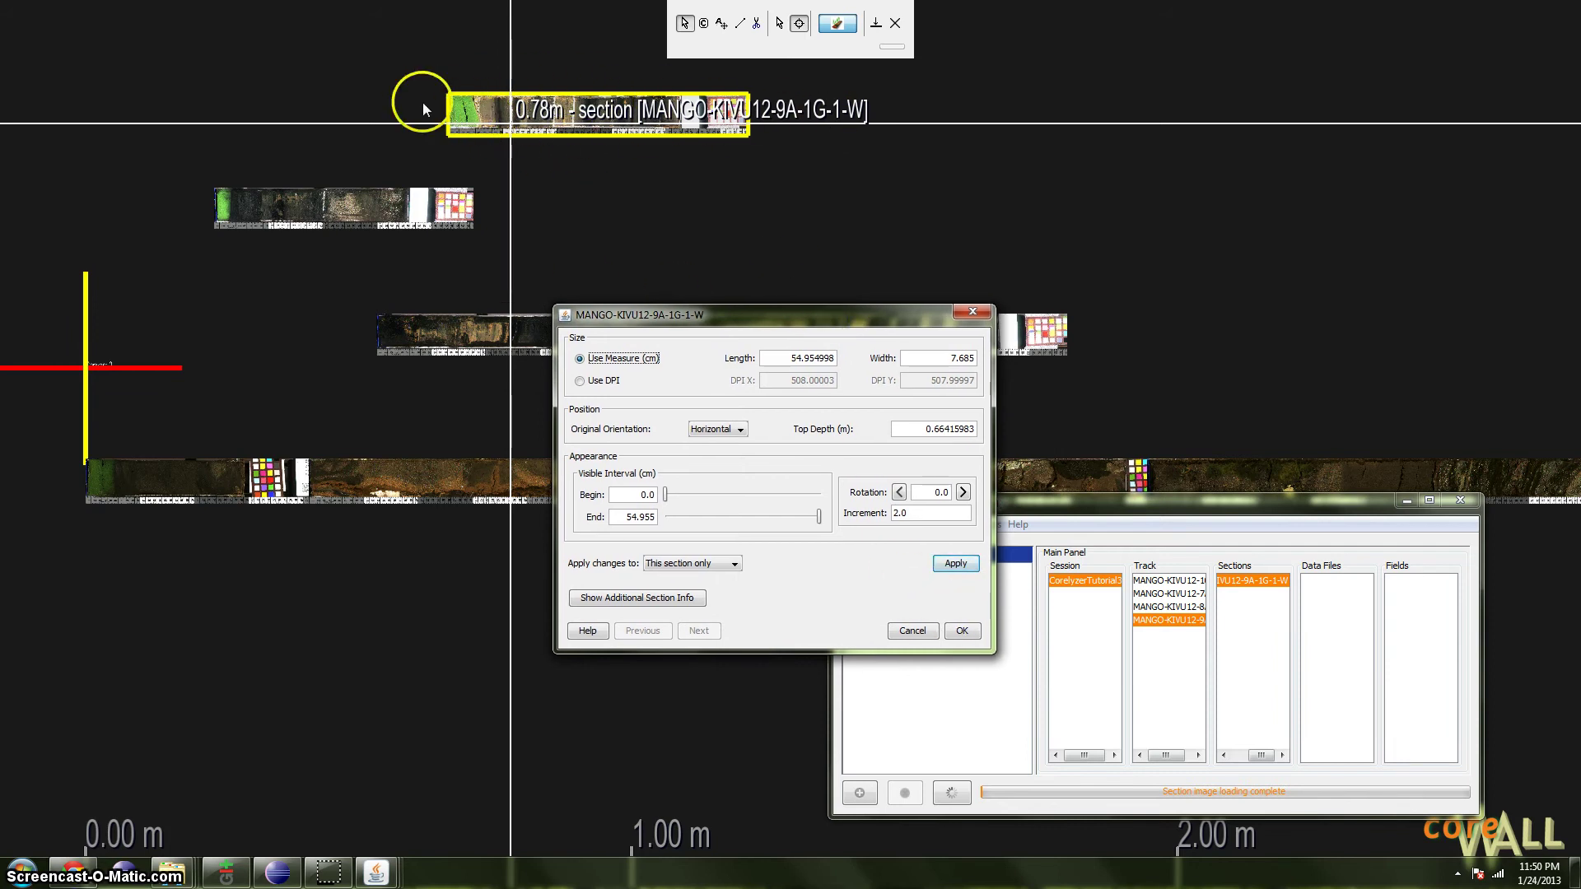
drag(878, 315, 881, 316)
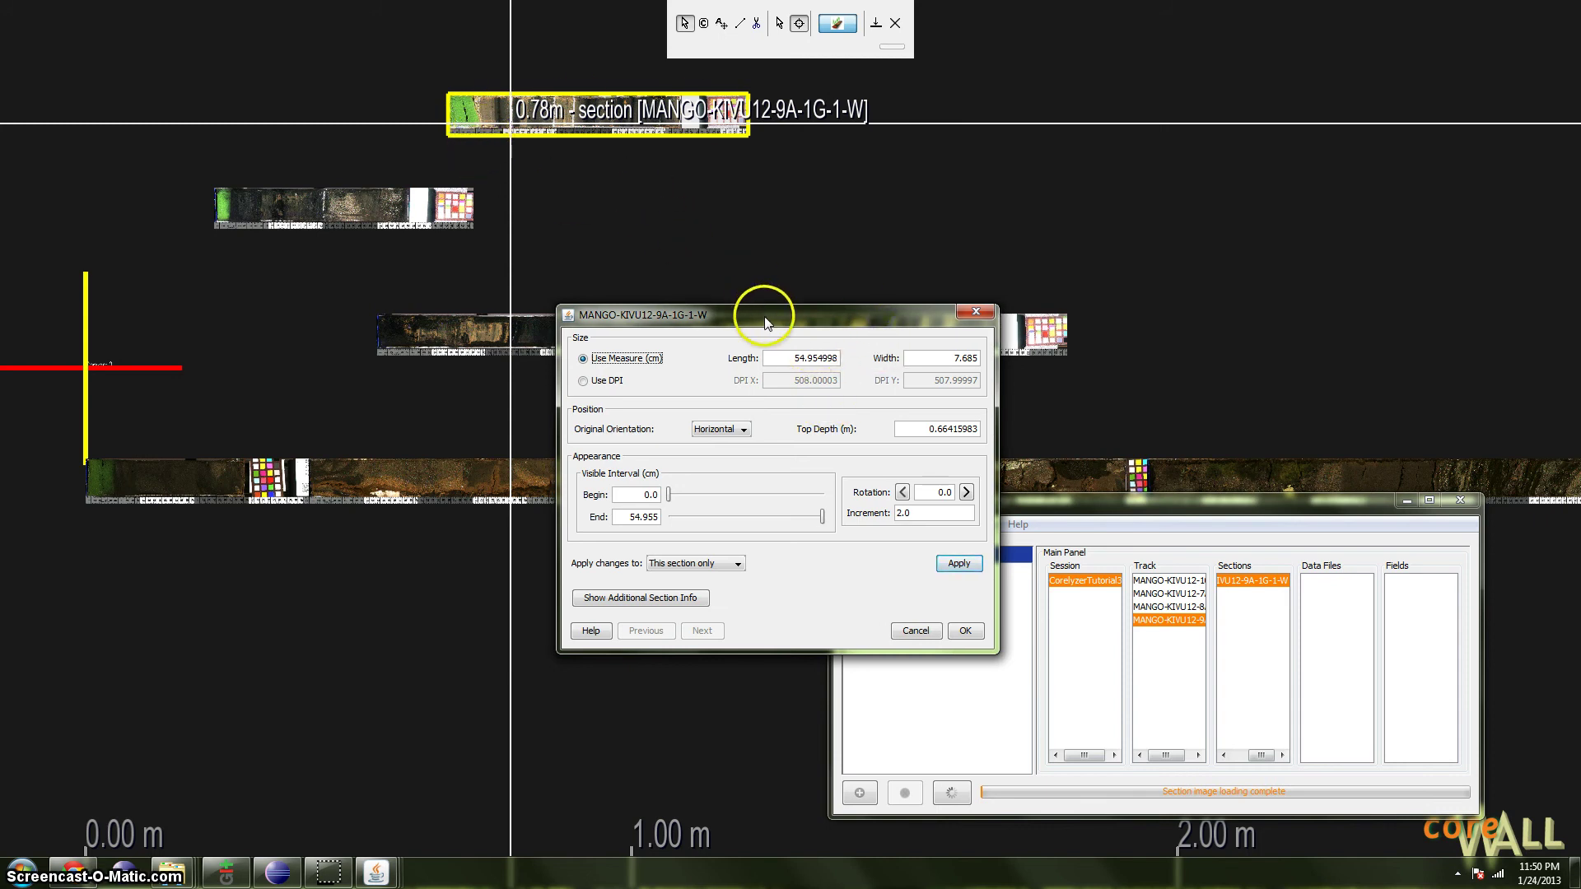
drag(769, 322, 767, 317)
drag(896, 425, 967, 427)
text(0)
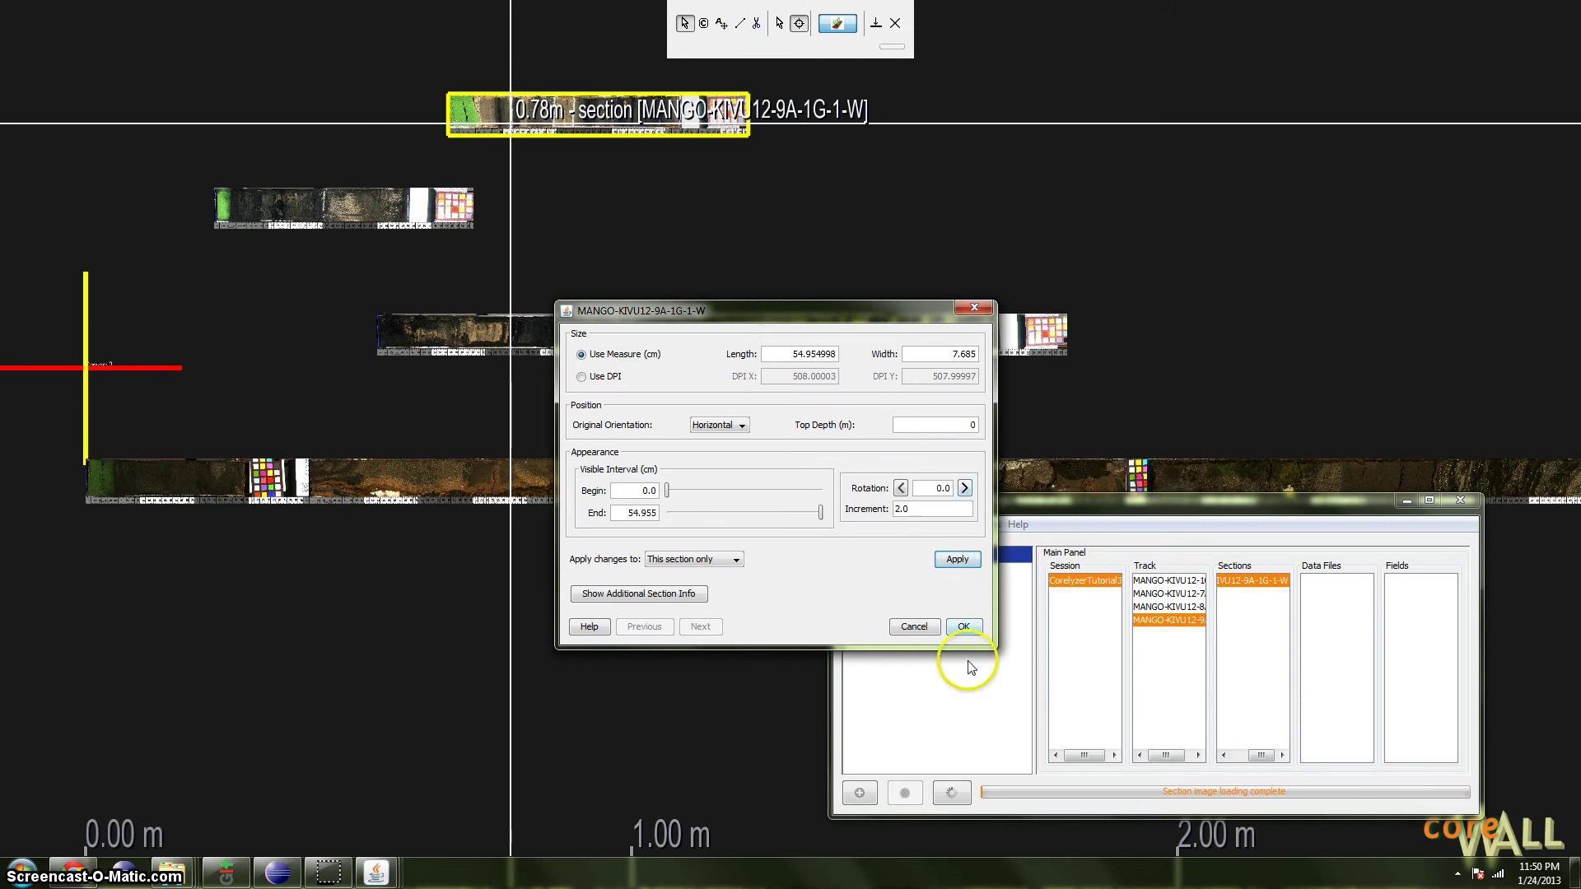
click(956, 560)
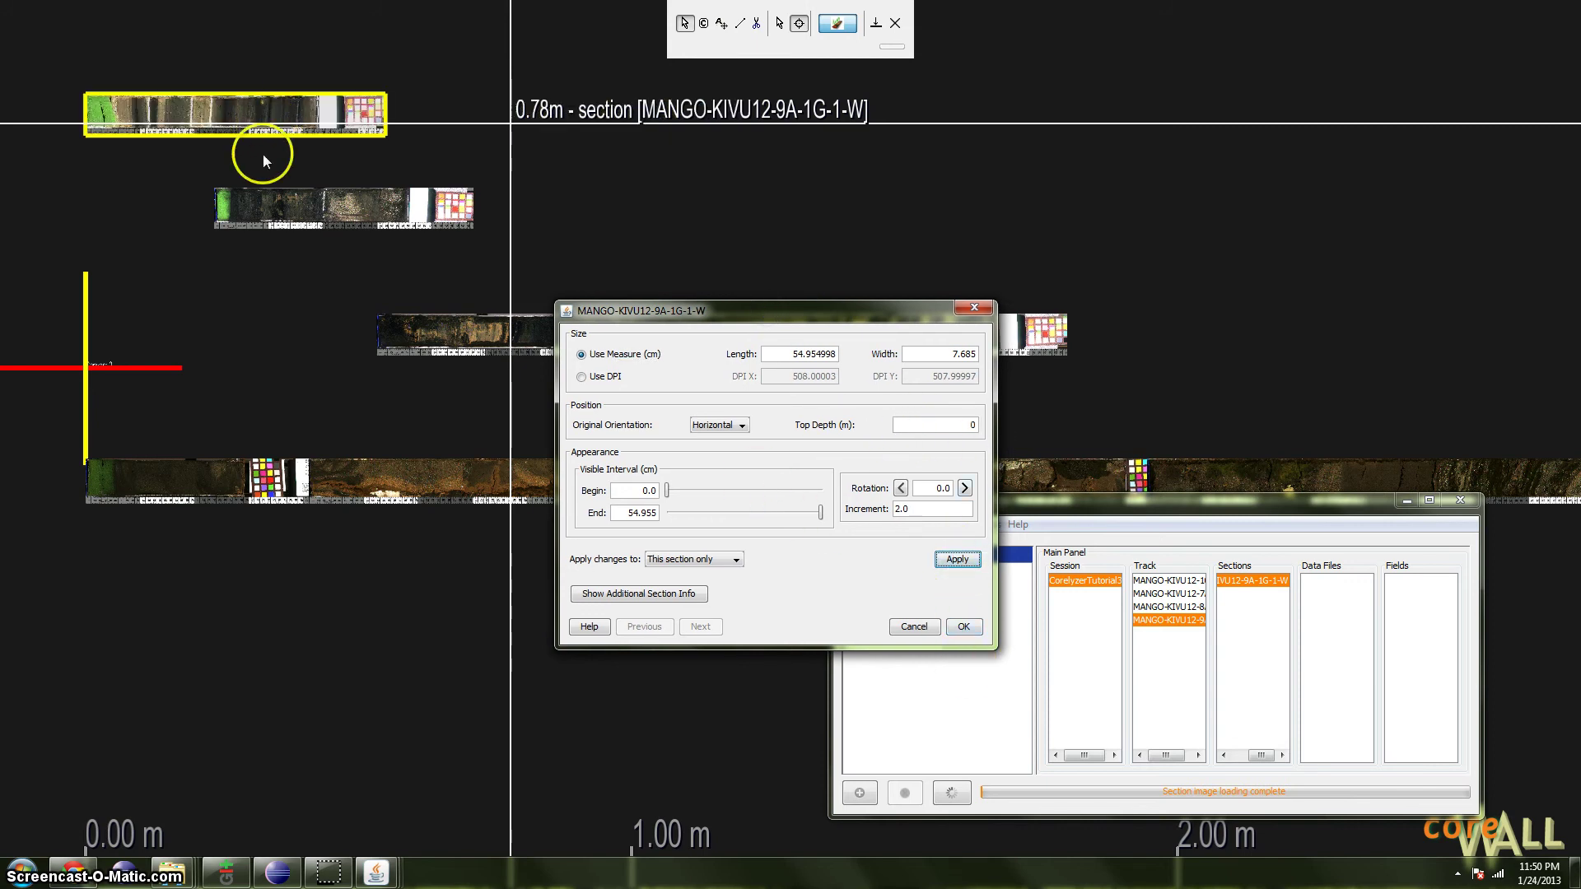
click(964, 627)
Set the top depth of section MANGO-KIVU12-8A-1G-1-W to 0 m through its properties.
click(384, 223)
right_click(385, 218)
click(531, 438)
double_click(924, 396)
text(0)
click(972, 528)
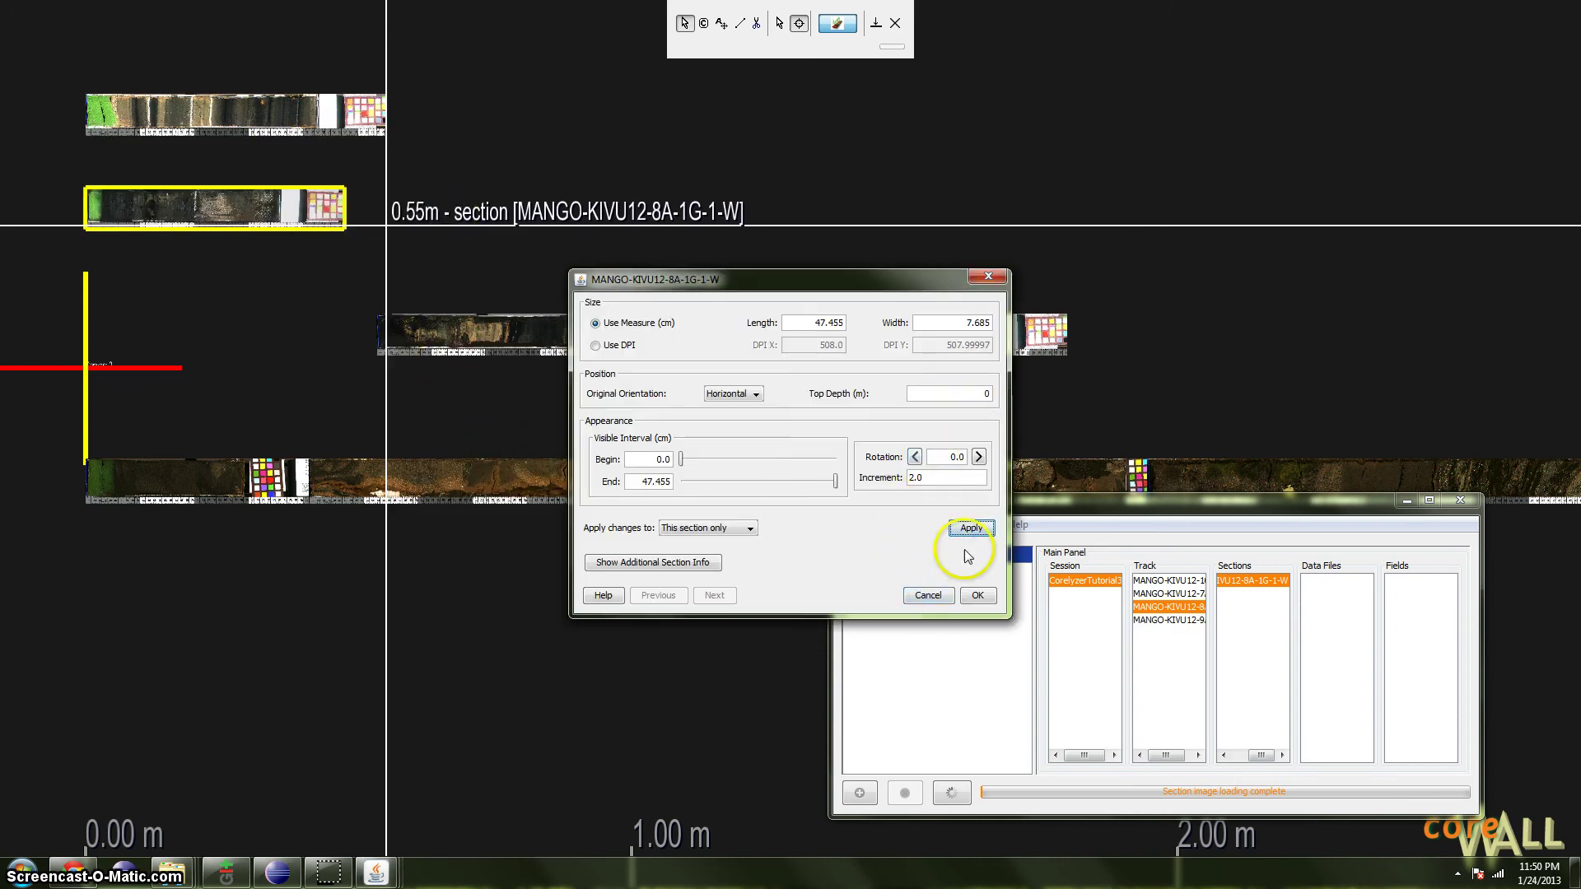
click(978, 595)
Set the top depth of section MANGO-KIVU12-7A-1G-1-W to 0 m through its properties.
right_click(524, 329)
click(601, 515)
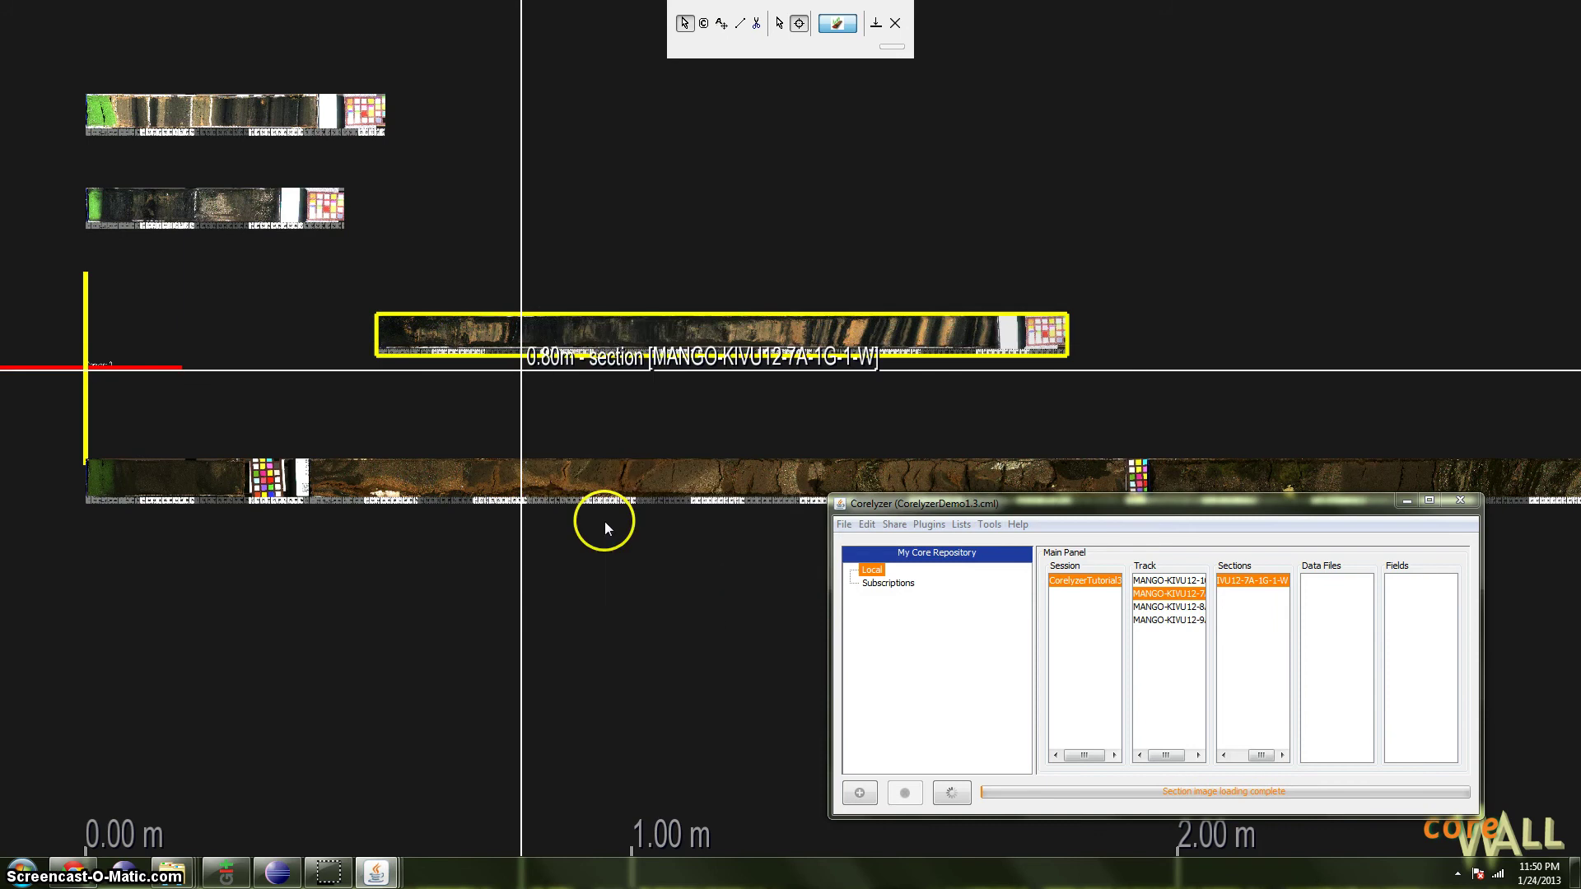
double_click(932, 394)
text(0)
click(970, 528)
drag(856, 283, 834, 273)
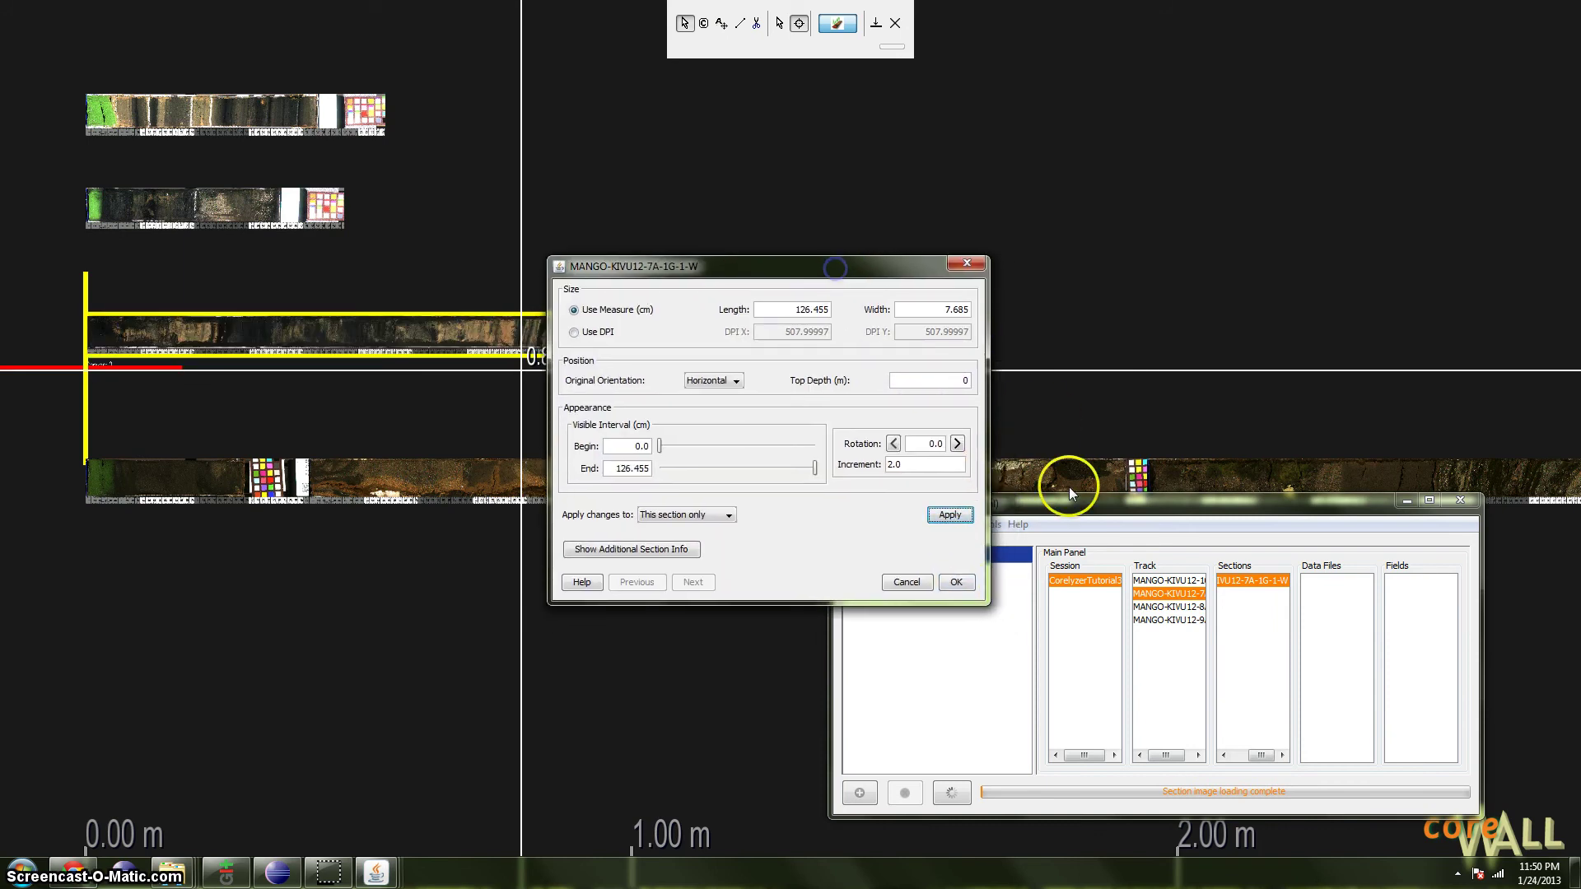
click(956, 585)
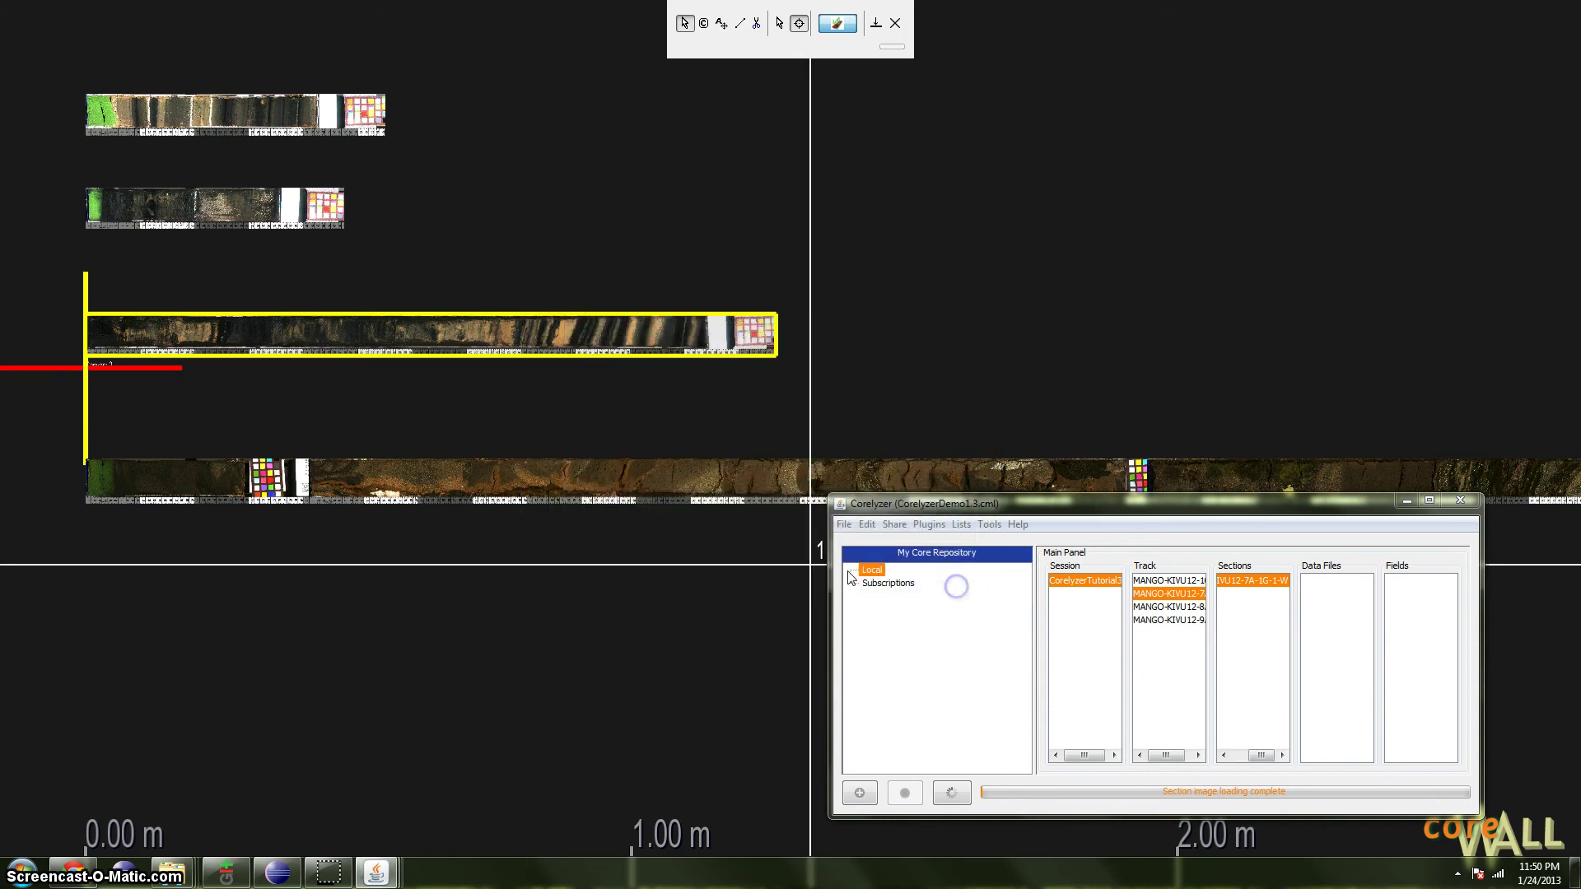
Stagger the sections of track MANGO-KIVU12-10A.
drag(565, 565, 631, 511)
drag(458, 281, 483, 308)
drag(579, 492, 371, 486)
scroll(474, 437, down, 4)
scroll(557, 498, down, 2)
scroll(557, 496, down, 1)
drag(610, 503, 524, 503)
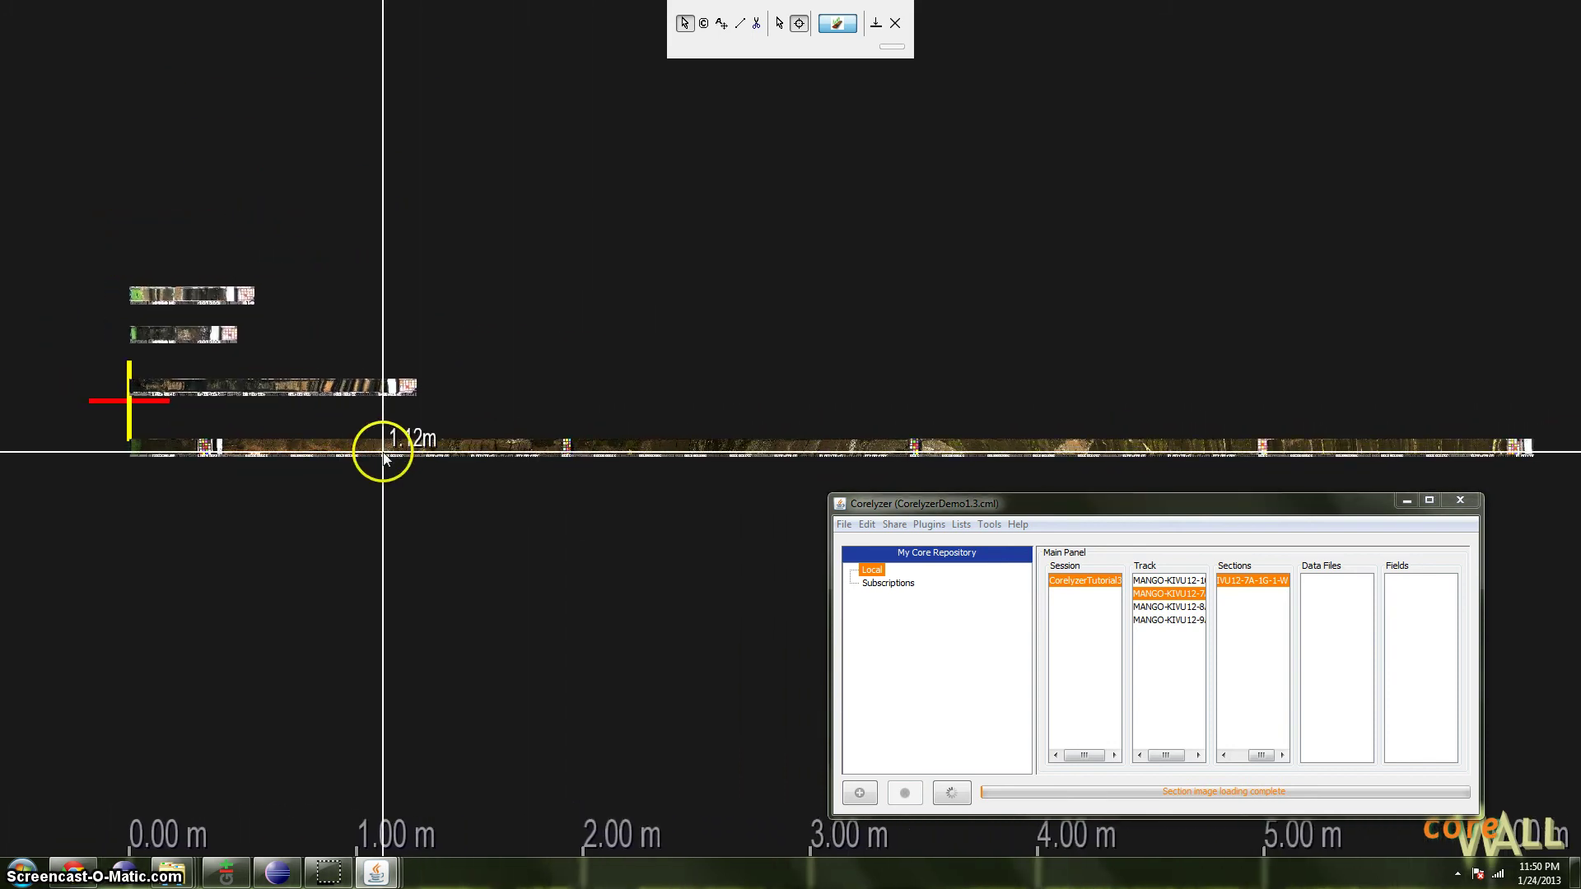
right_click(324, 448)
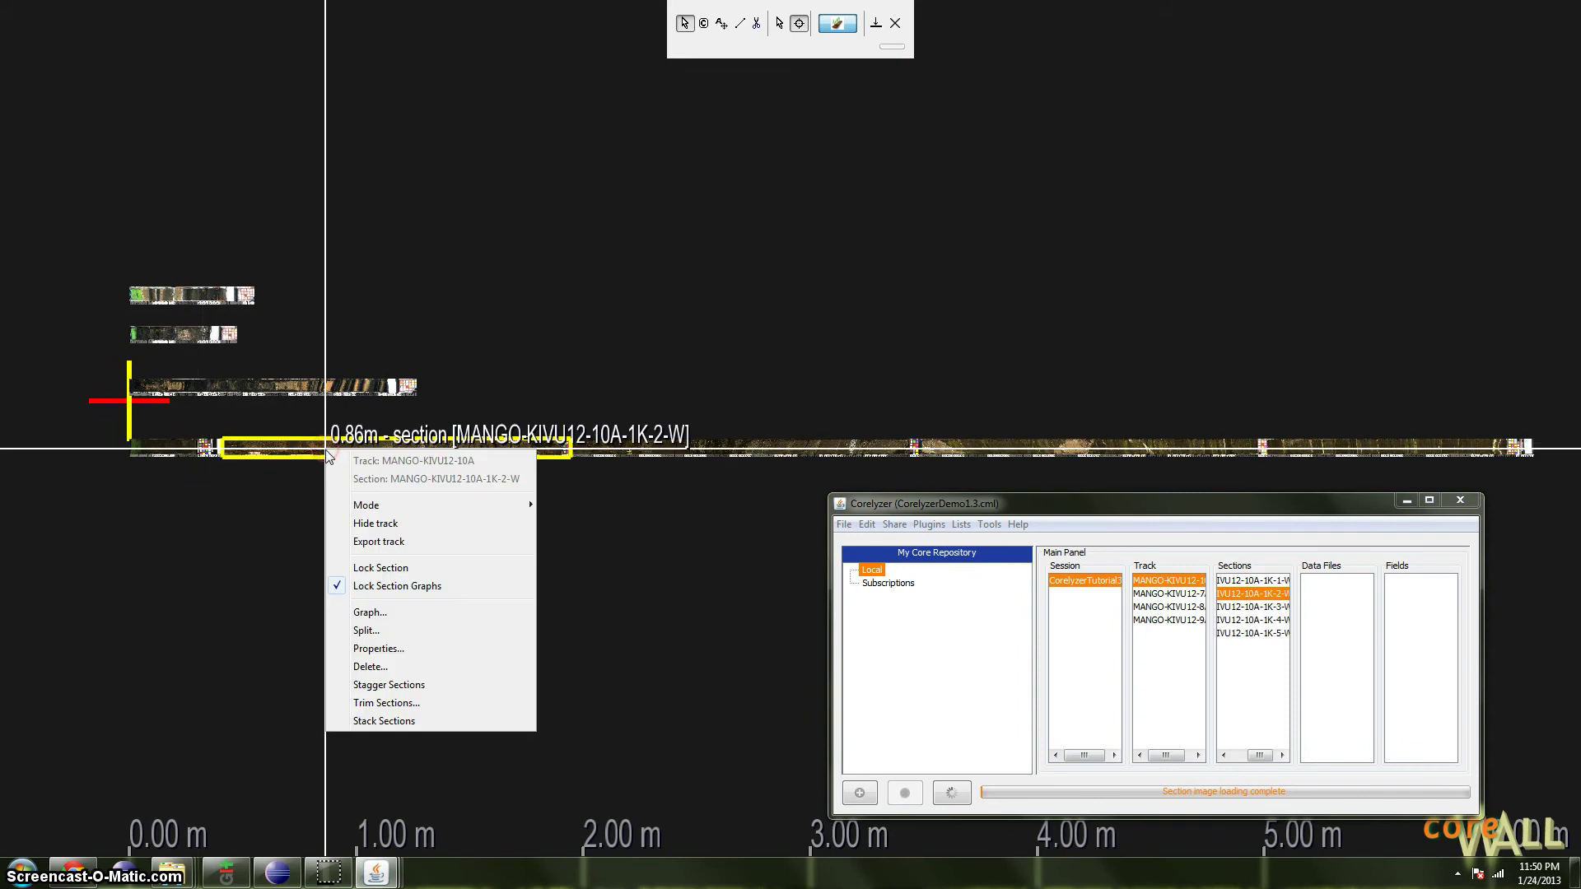
click(427, 684)
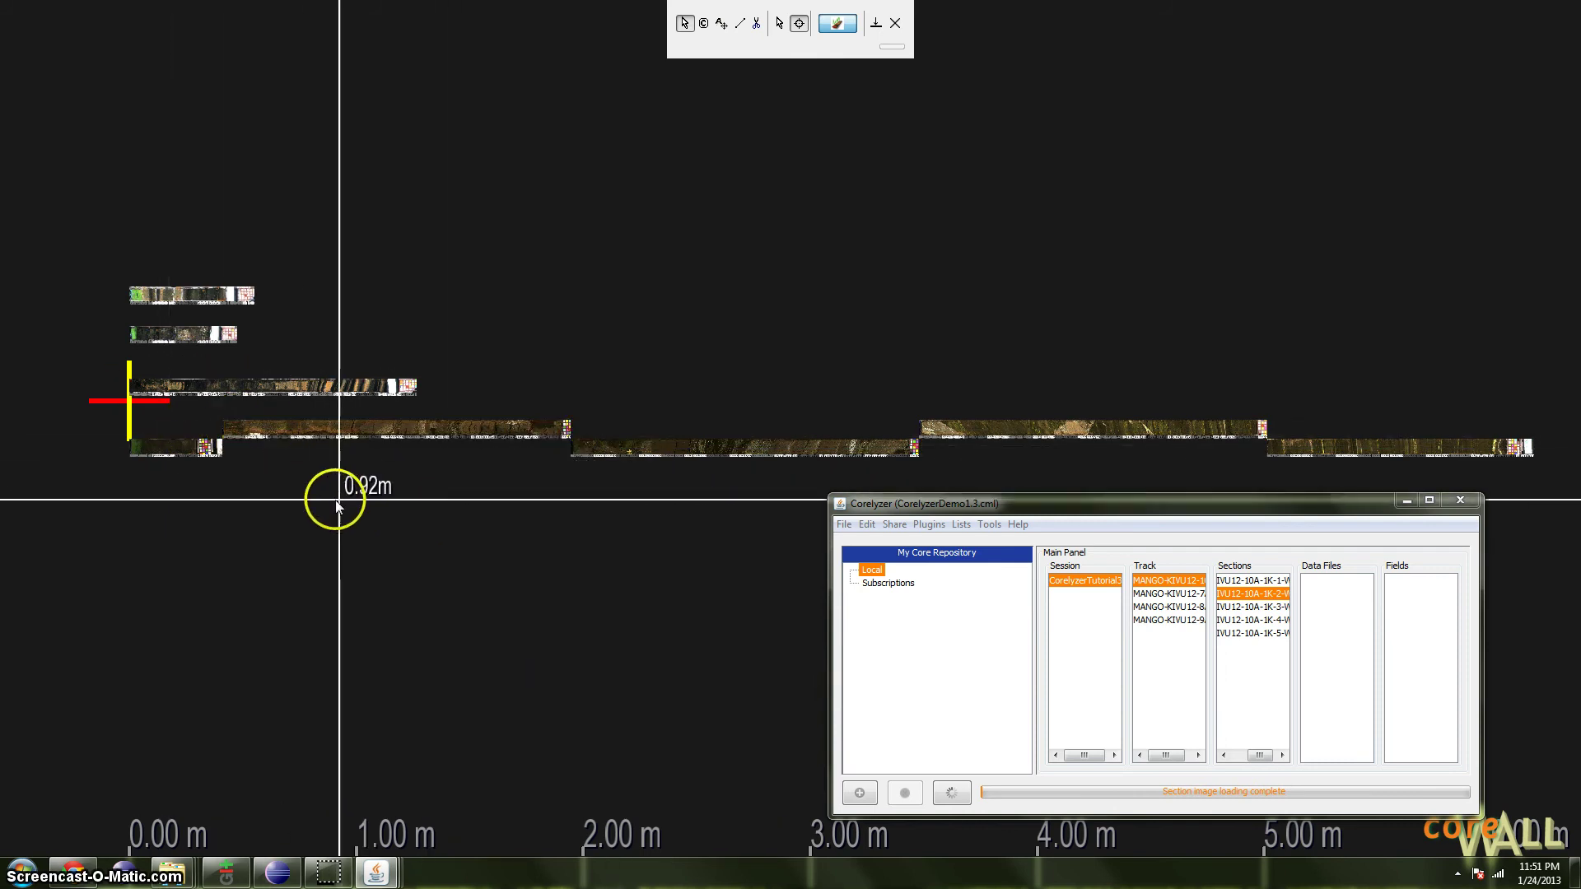
Examine the boundaries between the staggered sections along track MANGO-KIVU12-10A, from its first section to the deeper ones.
drag(229, 486, 488, 452)
scroll(381, 459, up, 6)
scroll(416, 454, up, 2)
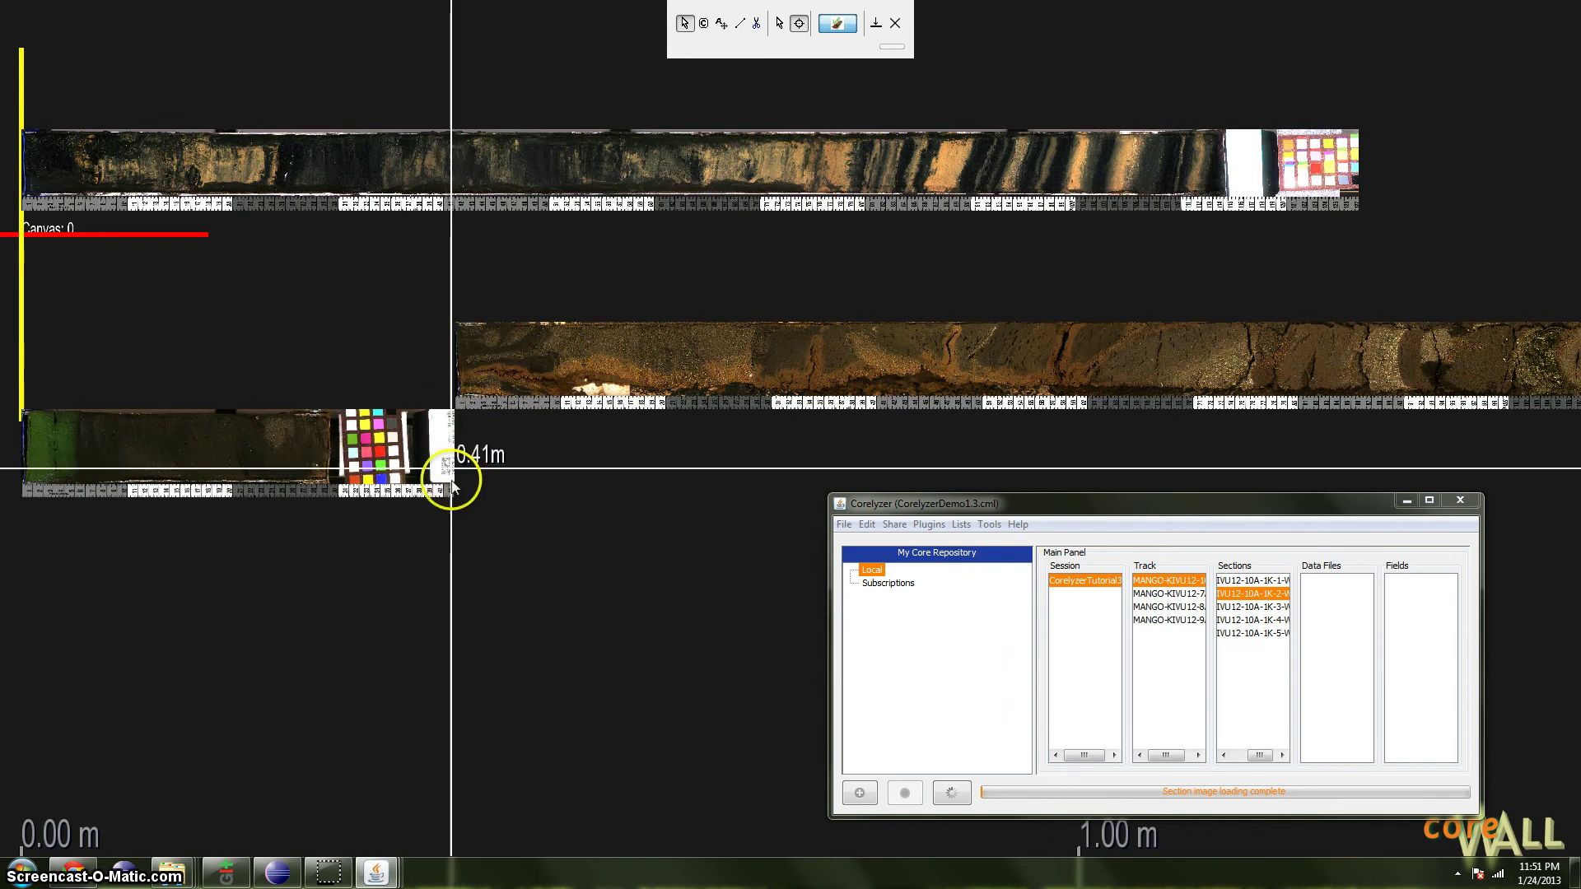
drag(533, 451, 503, 448)
scroll(611, 445, down, 6)
scroll(611, 446, down, 3)
drag(699, 498, 533, 477)
scroll(648, 463, down, 3)
drag(1013, 482, 617, 467)
drag(788, 462, 768, 466)
scroll(741, 471, down, 3)
drag(619, 511, 706, 507)
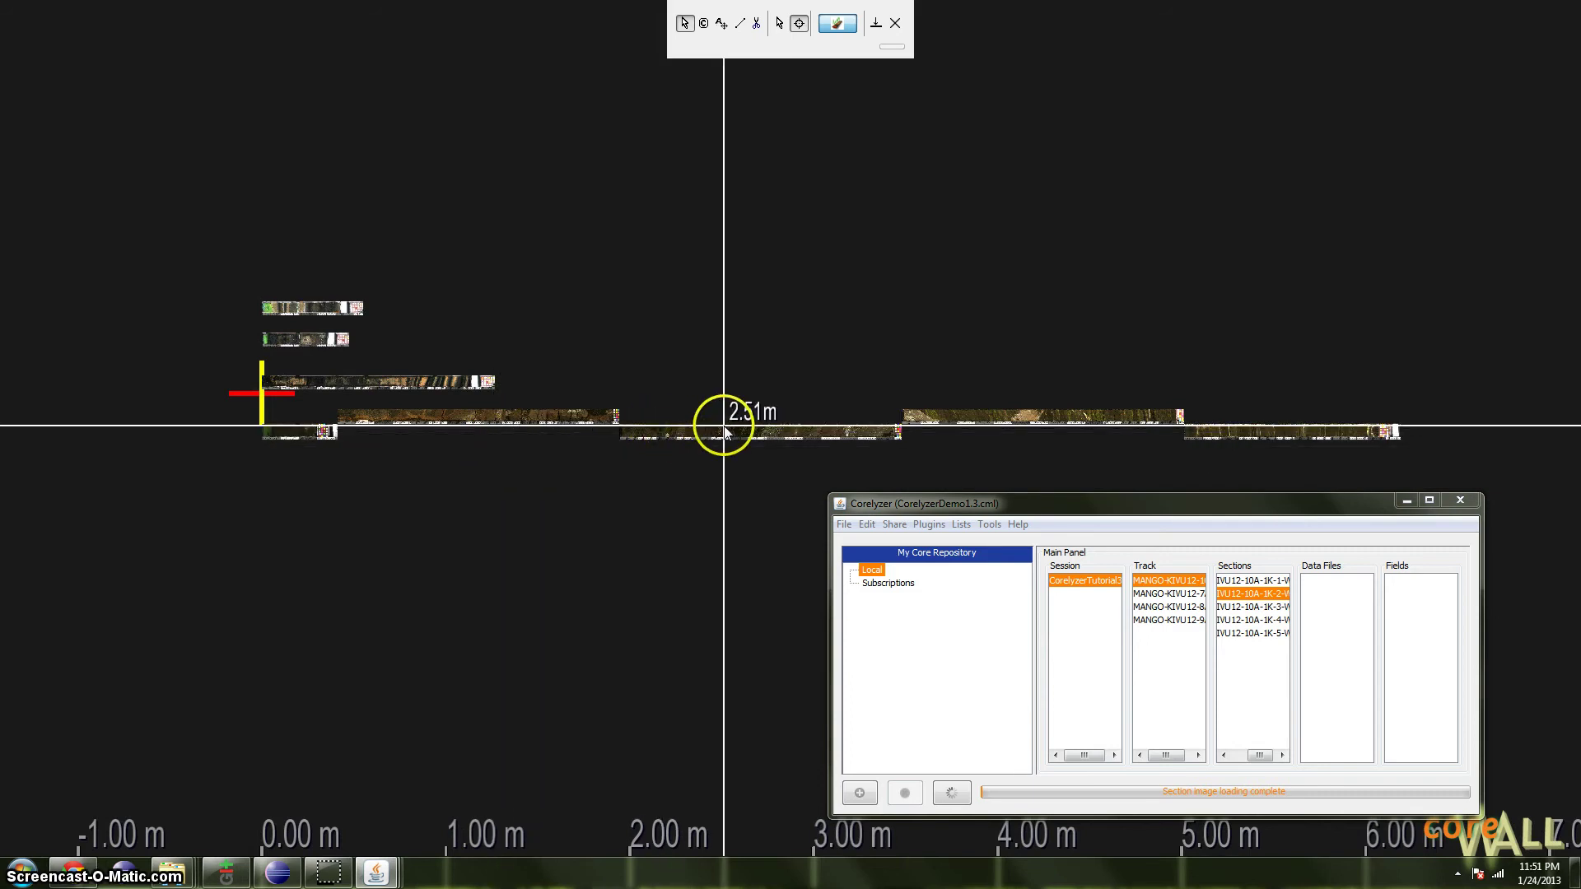
Turn off section staggering for track MANGO-KIVU12-10A.
right_click(678, 438)
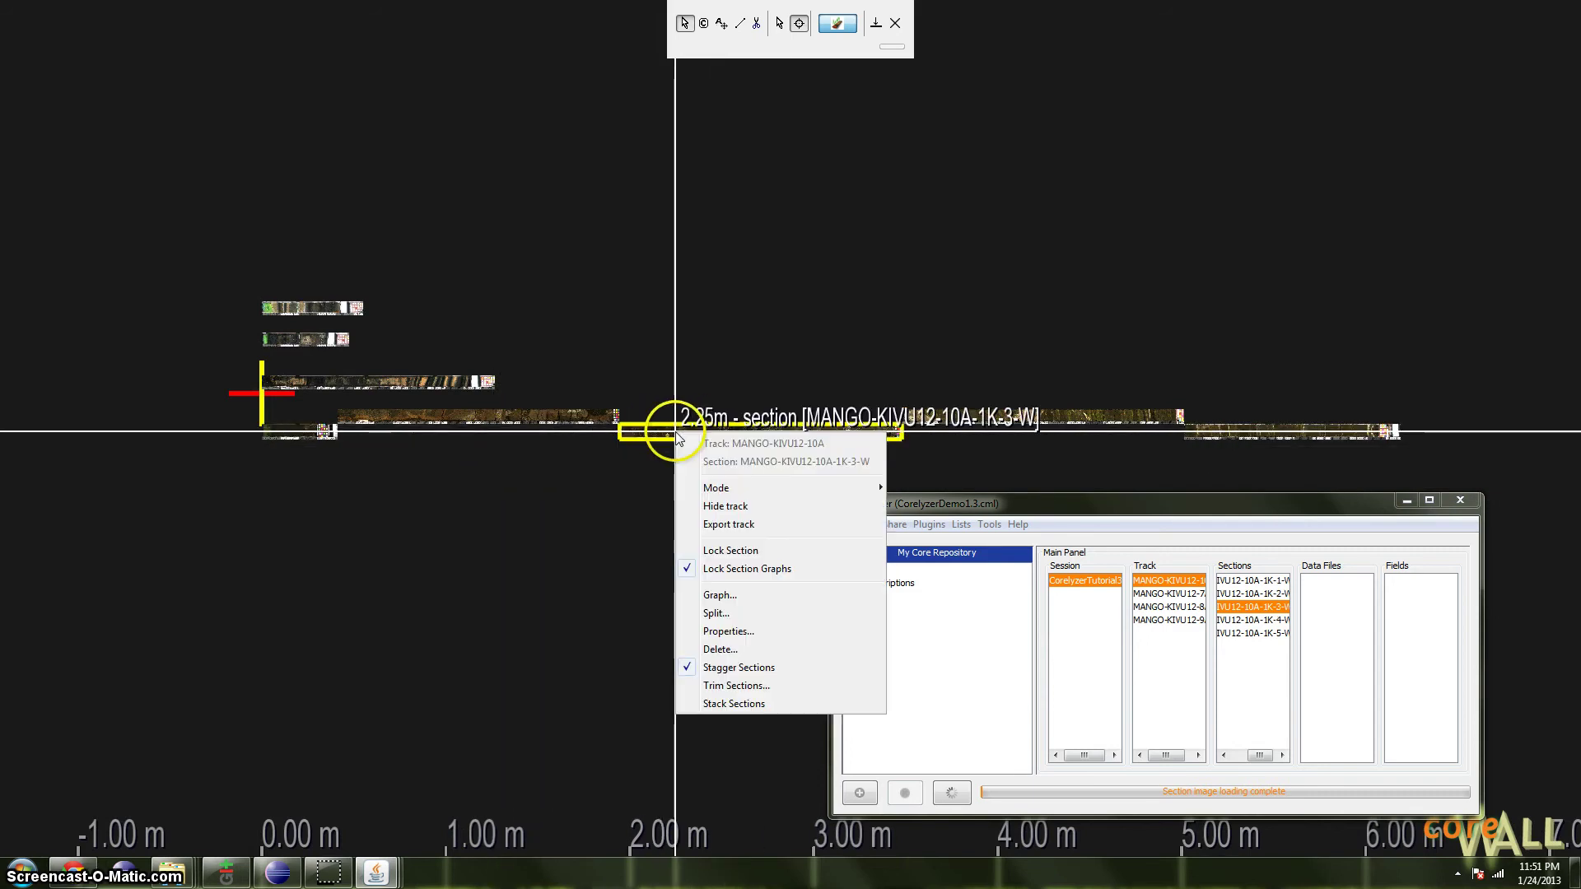
right_click(1209, 433)
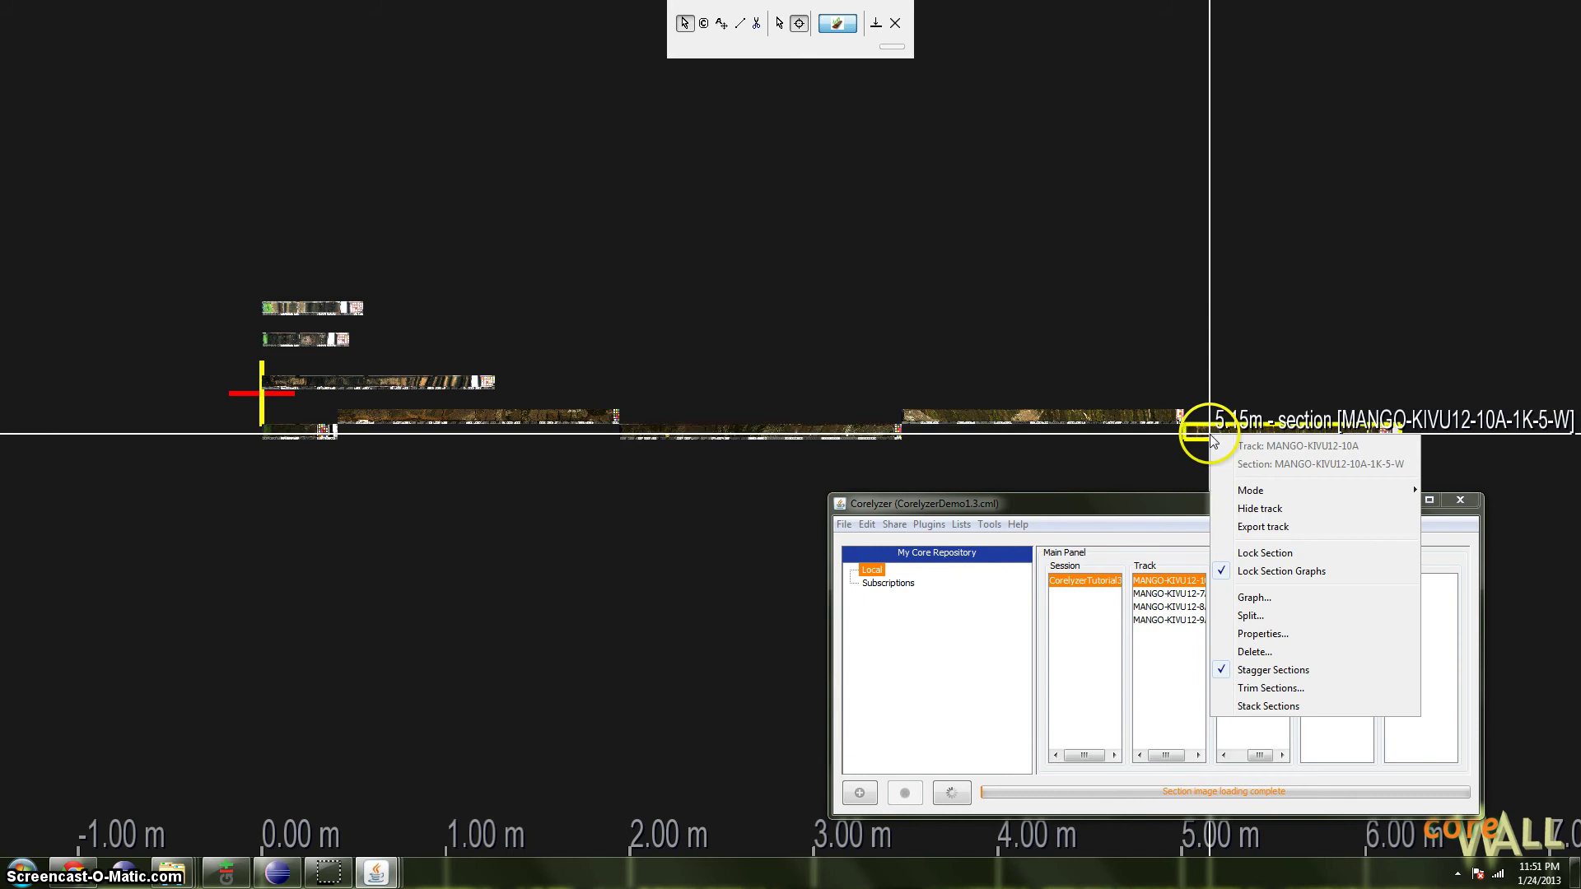
right_click(547, 417)
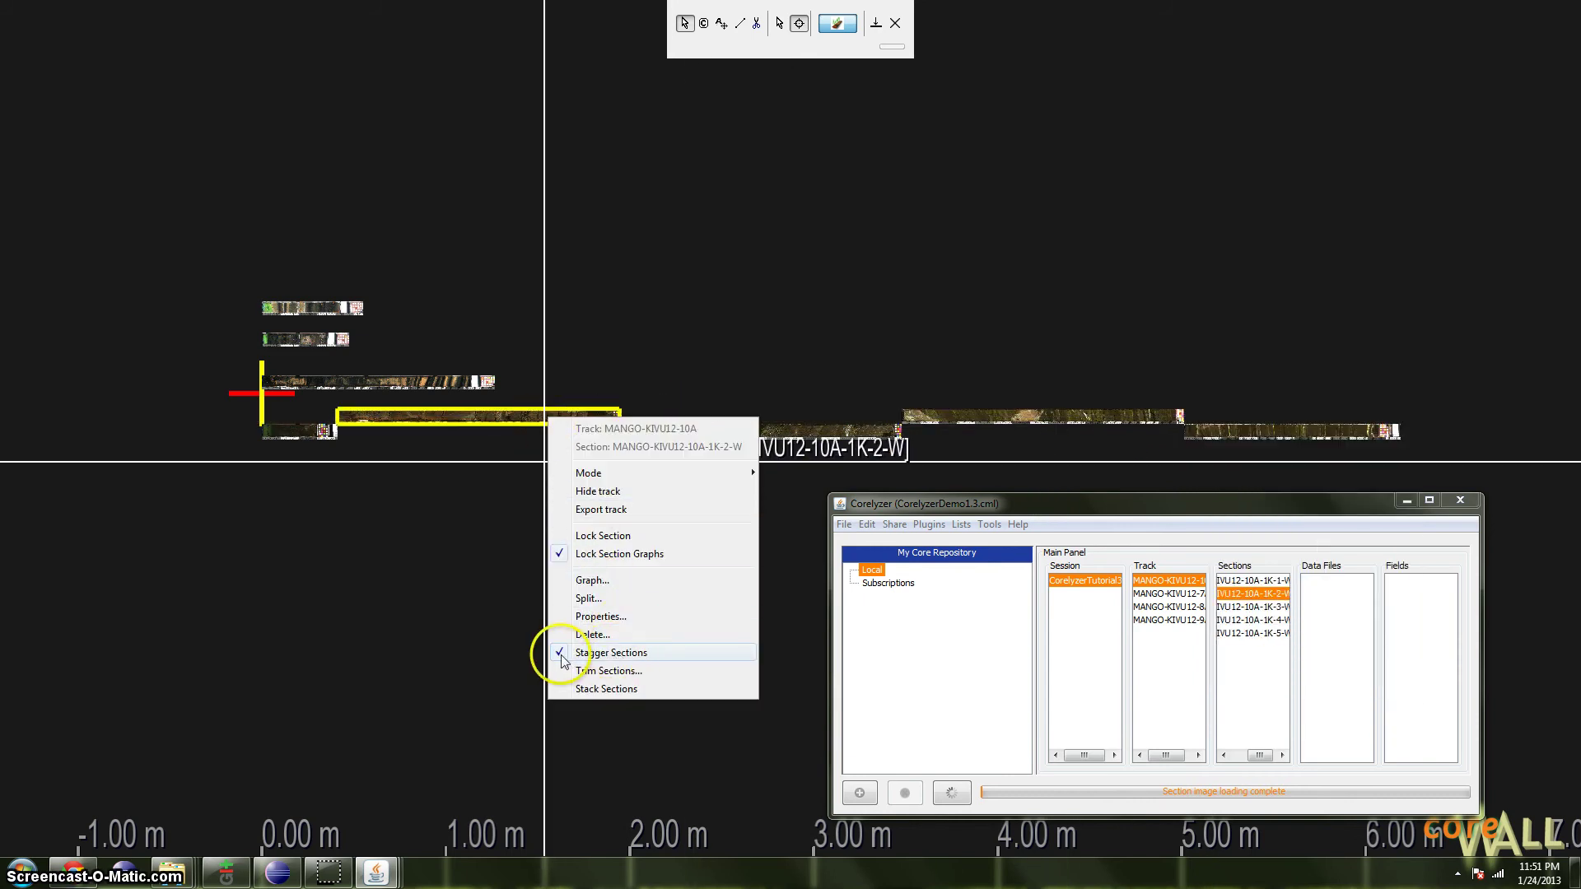
click(623, 654)
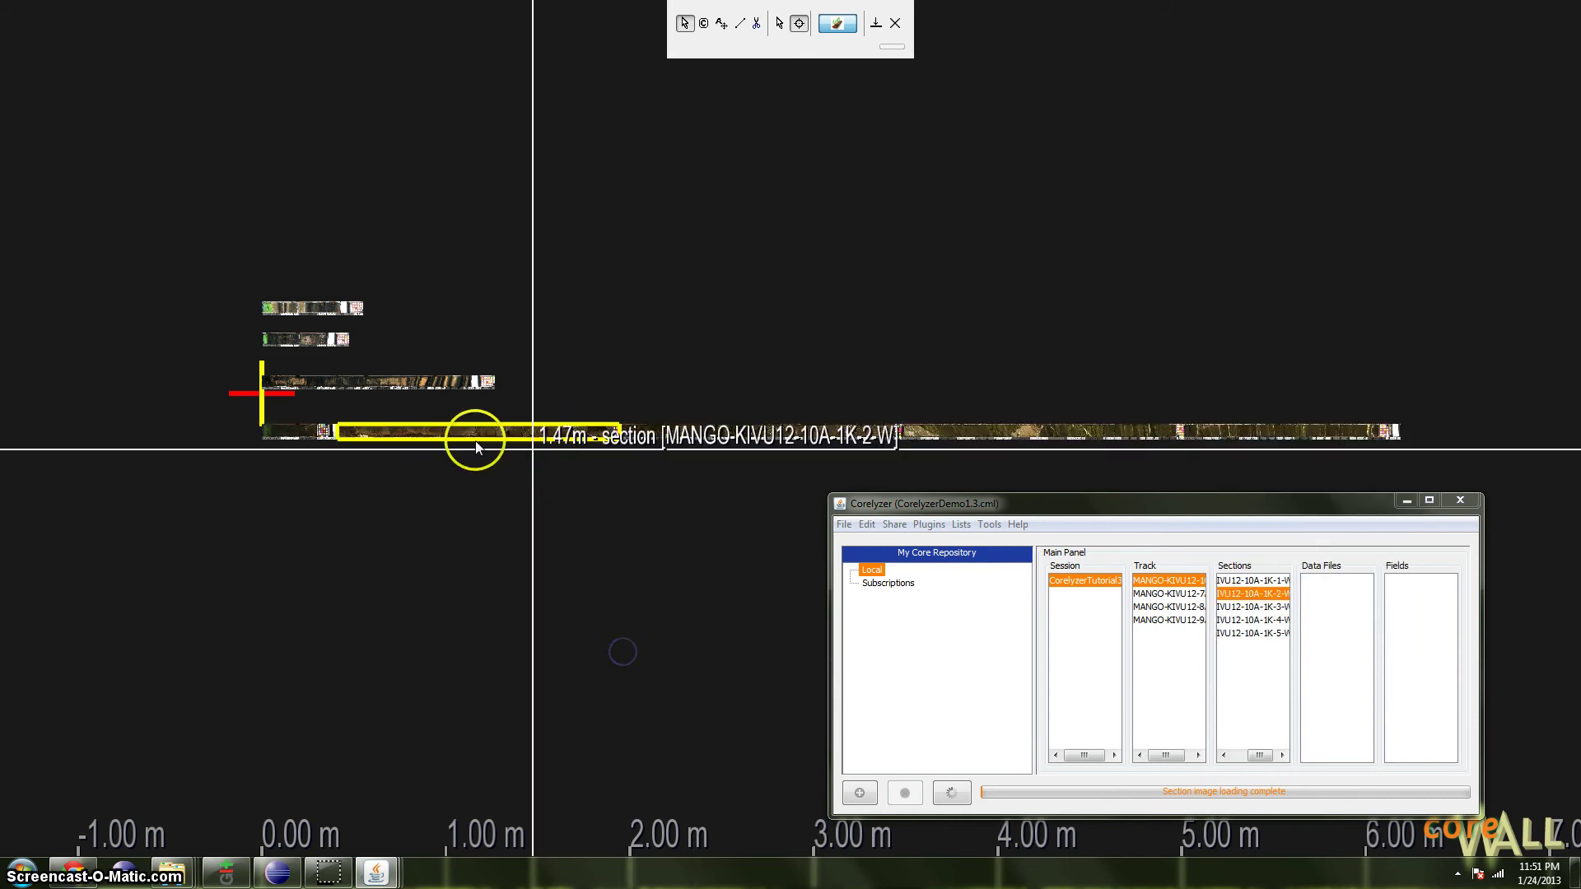
drag(417, 483, 434, 492)
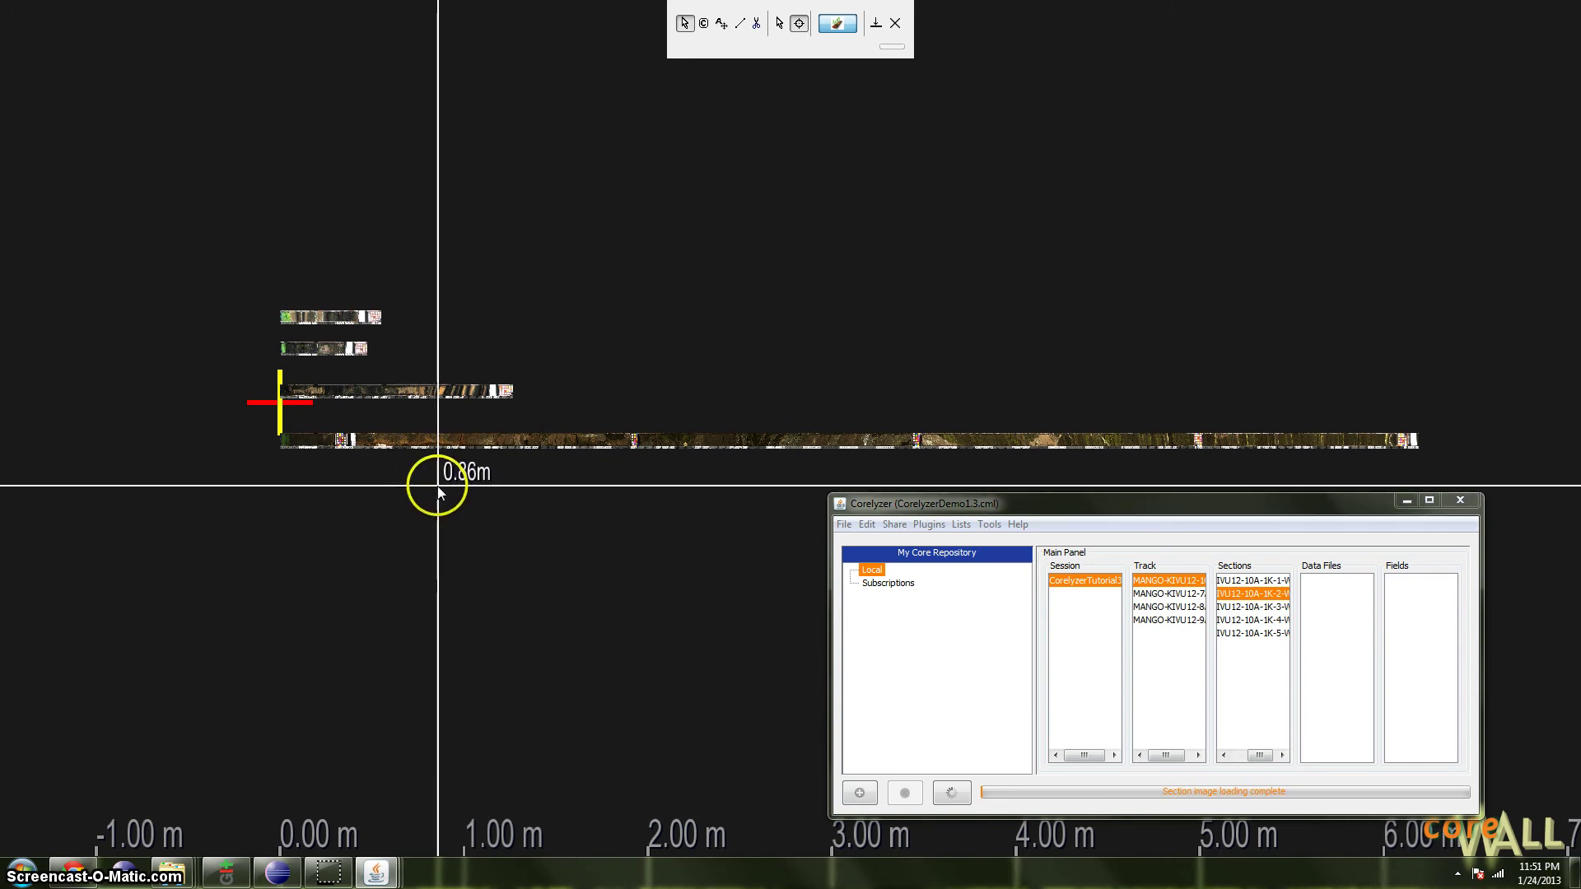
Inspect the color card end of section MANGO-KIVU12-9A-1G-1-W and open the Trim Sections dialog for that section.
scroll(410, 340, up, 2)
scroll(410, 340, up, 2)
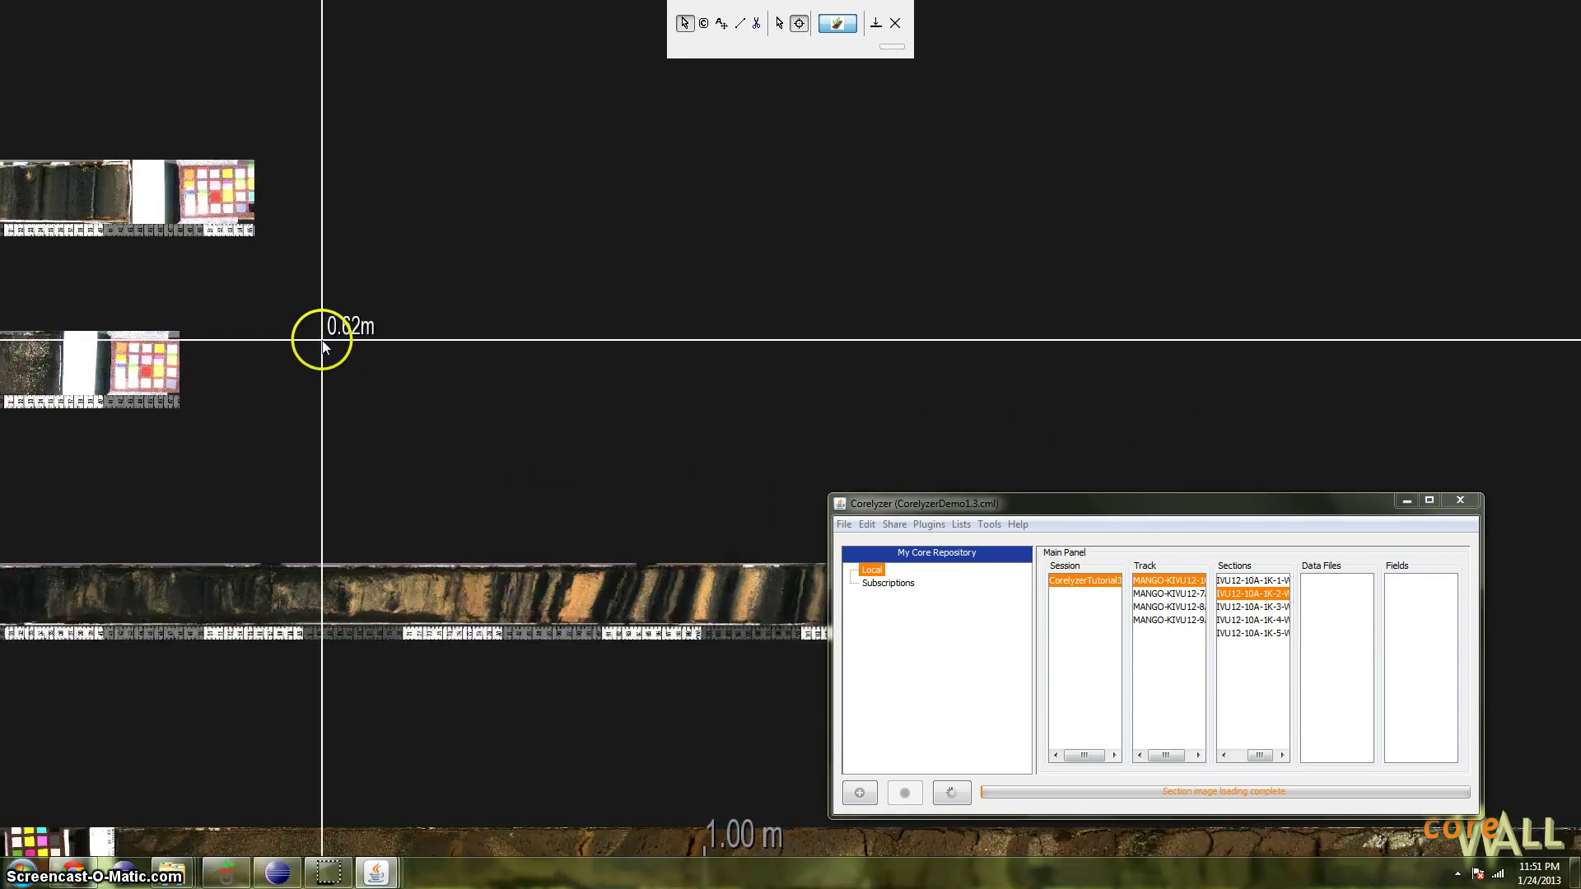
drag(378, 356, 914, 426)
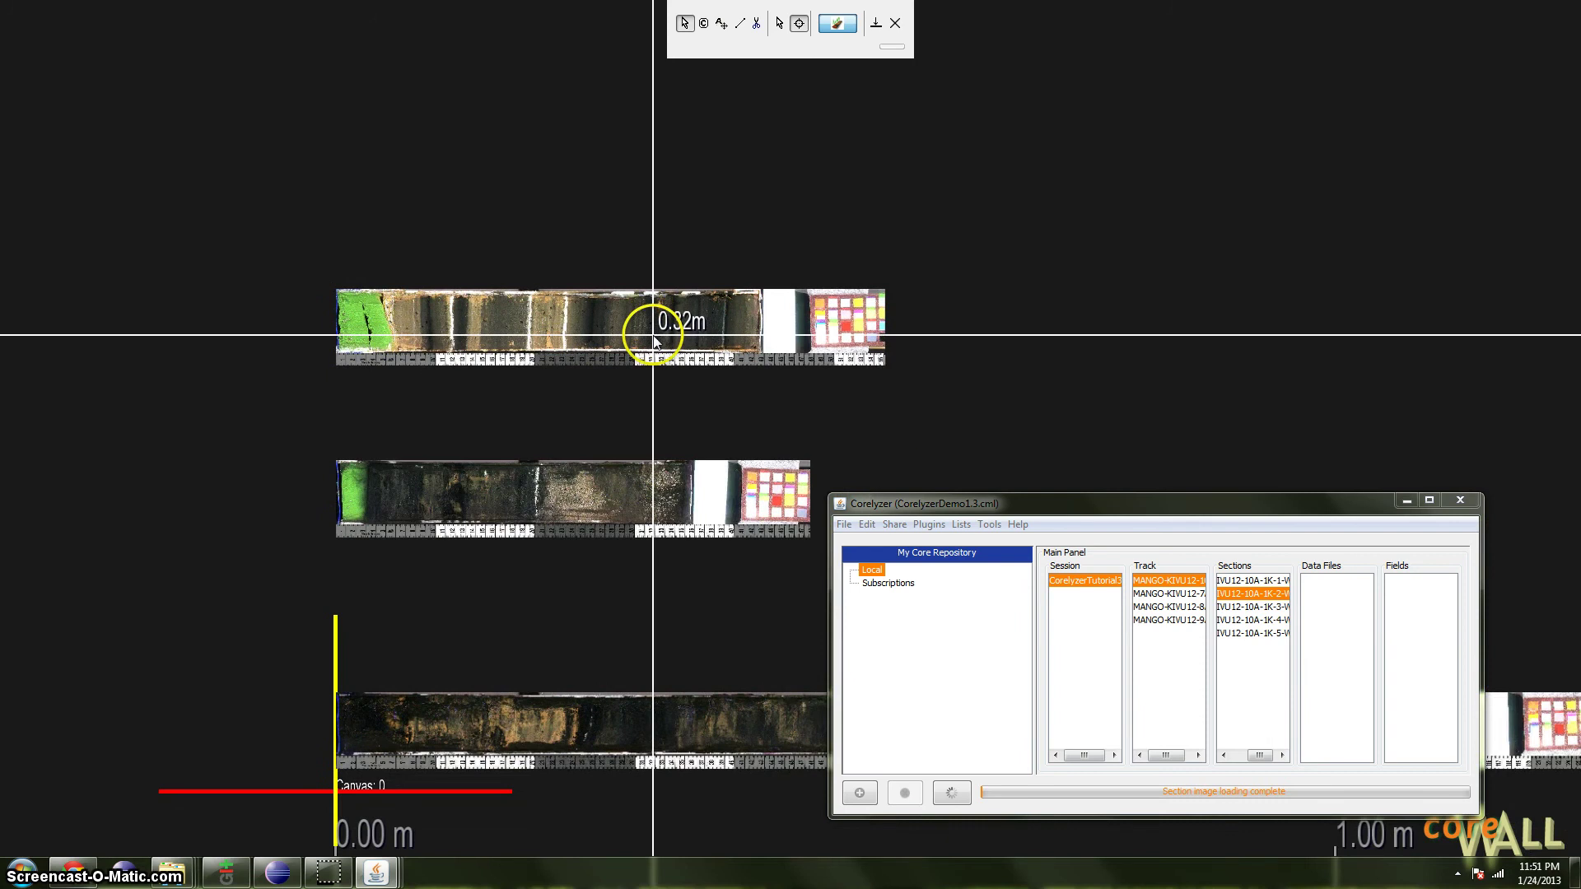
drag(701, 403, 671, 424)
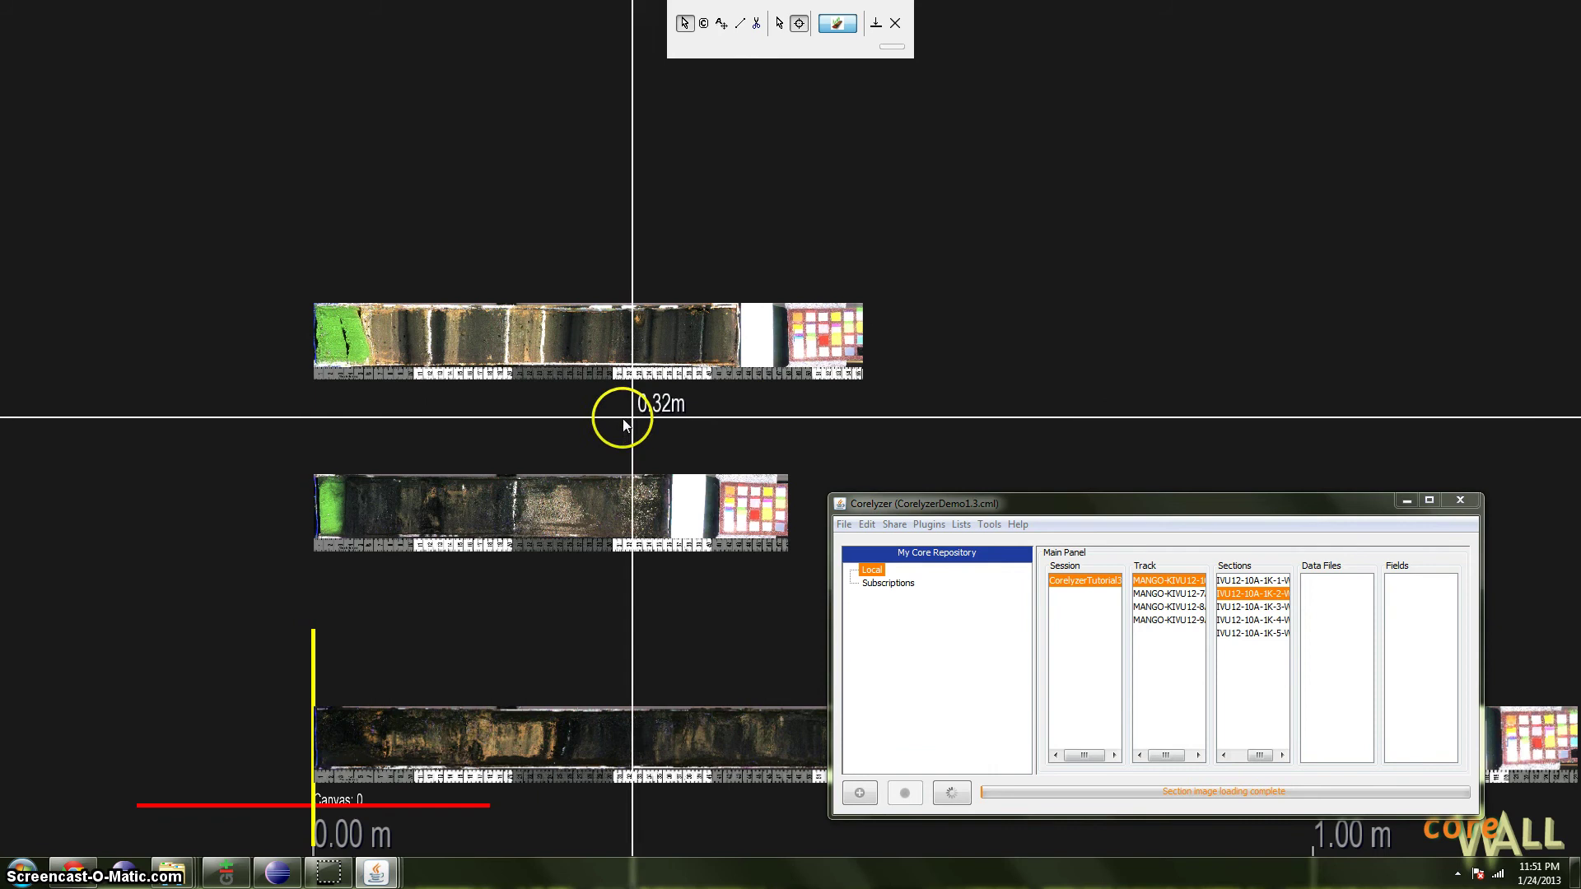
drag(566, 425, 630, 395)
click(453, 327)
drag(519, 383, 557, 404)
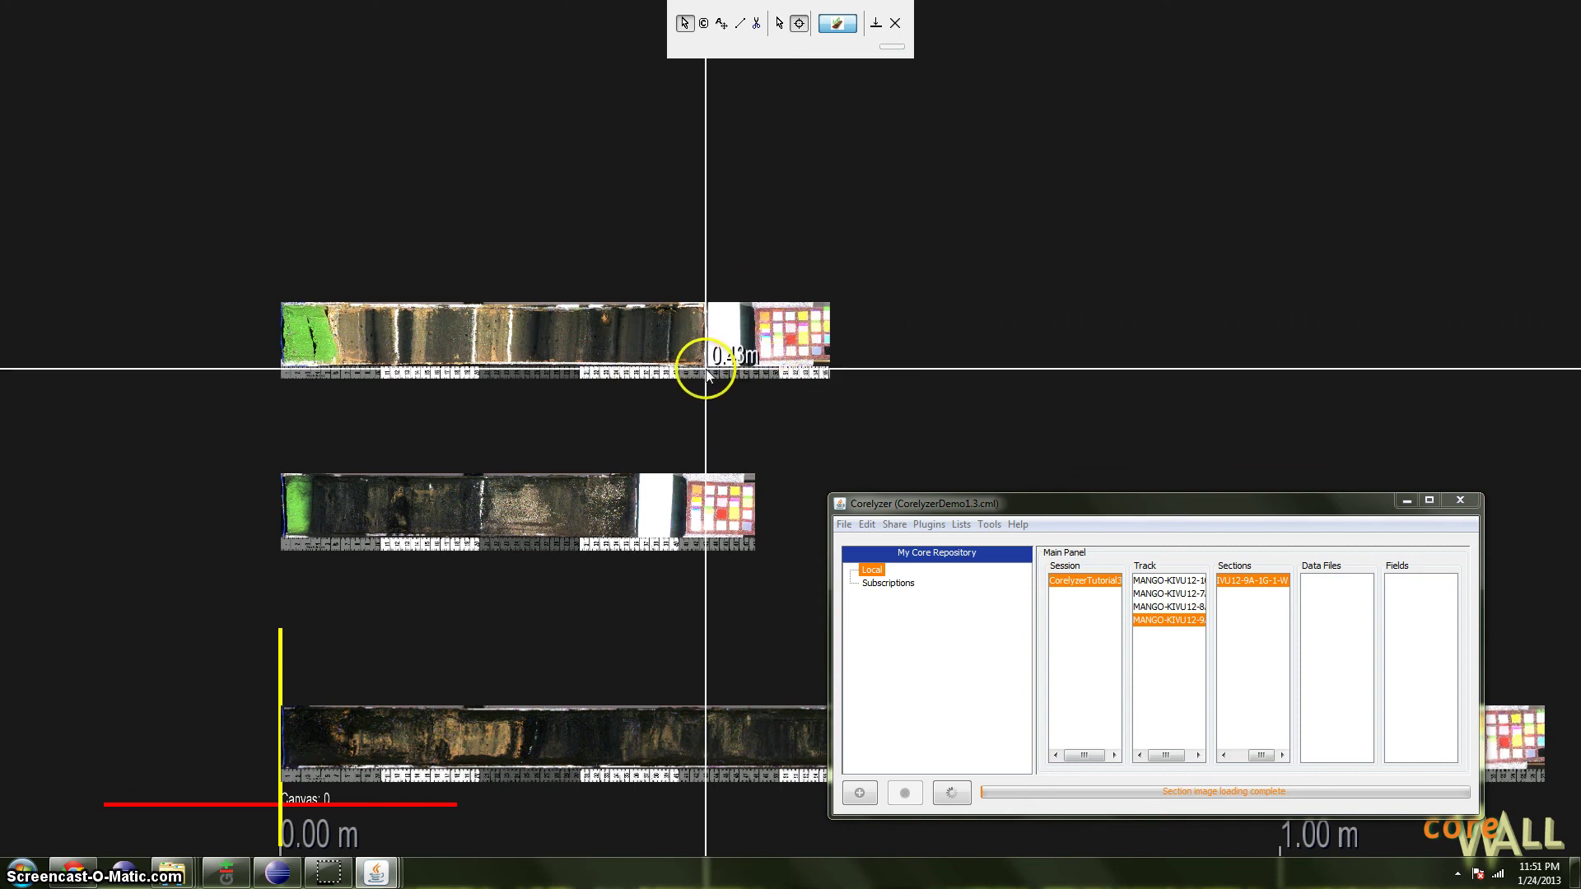
scroll(706, 364, up, 5)
drag(622, 454, 573, 472)
right_click(492, 342)
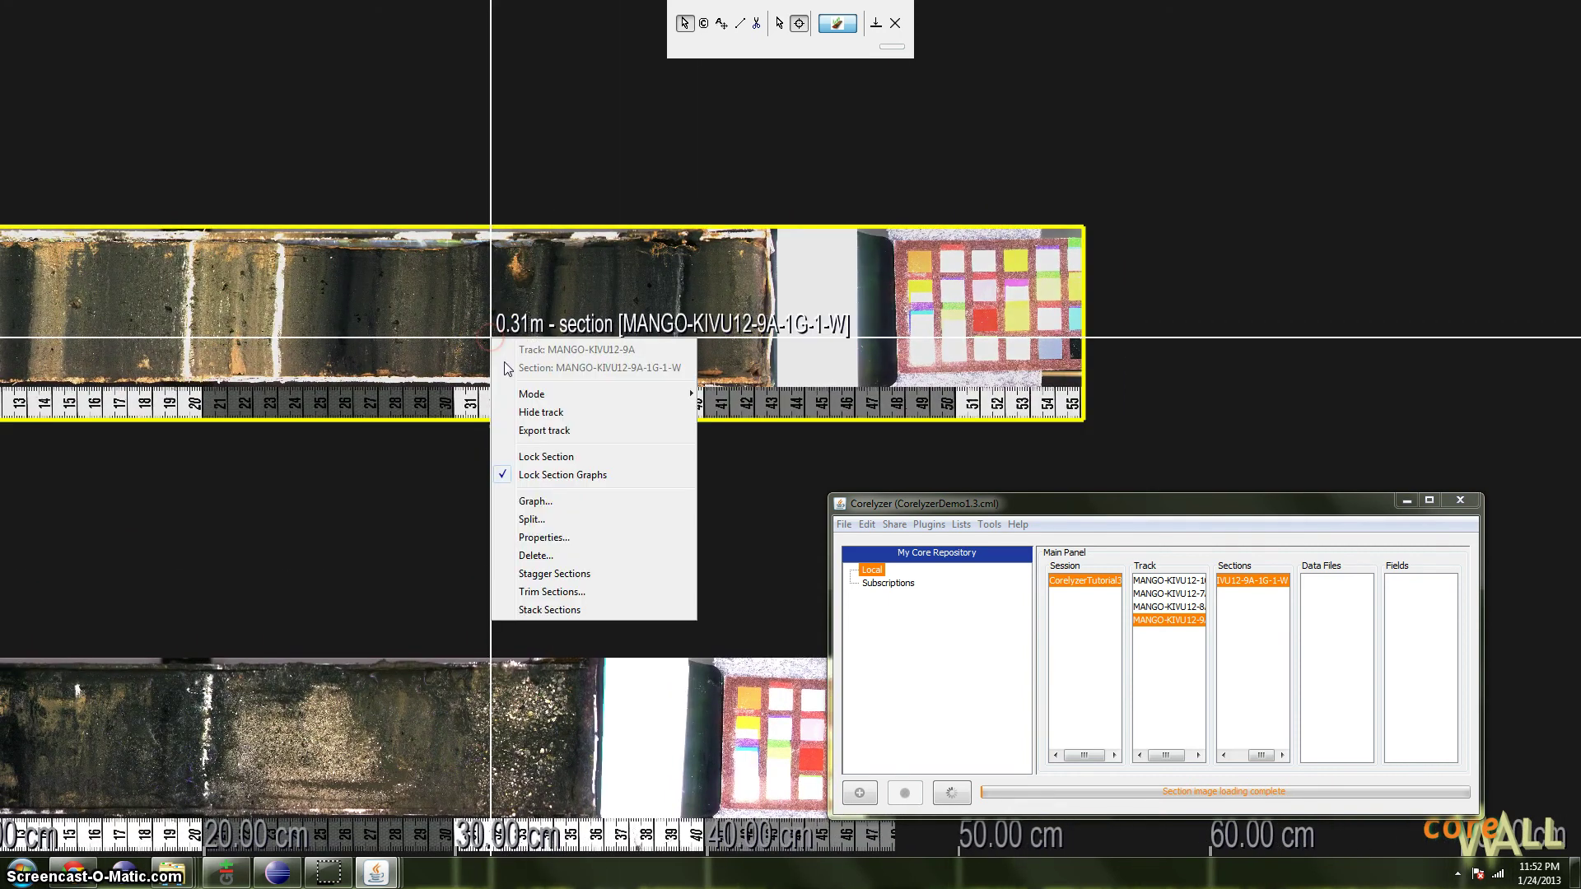
click(568, 594)
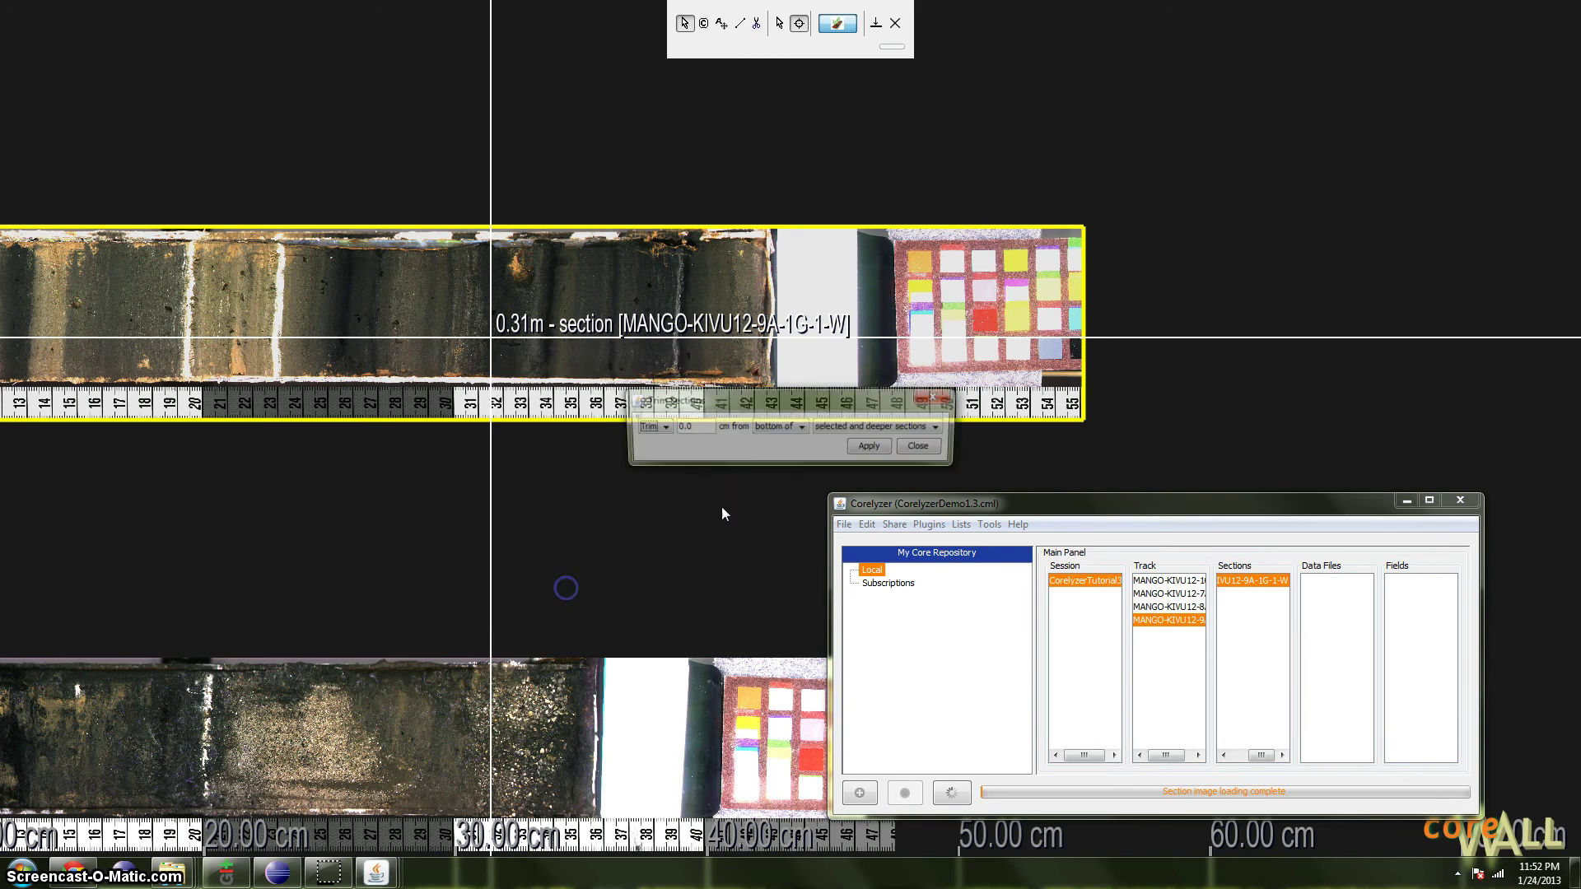
Trim 12 cm from the bottom of the selected section only.
drag(779, 397, 670, 431)
click(529, 453)
click(523, 467)
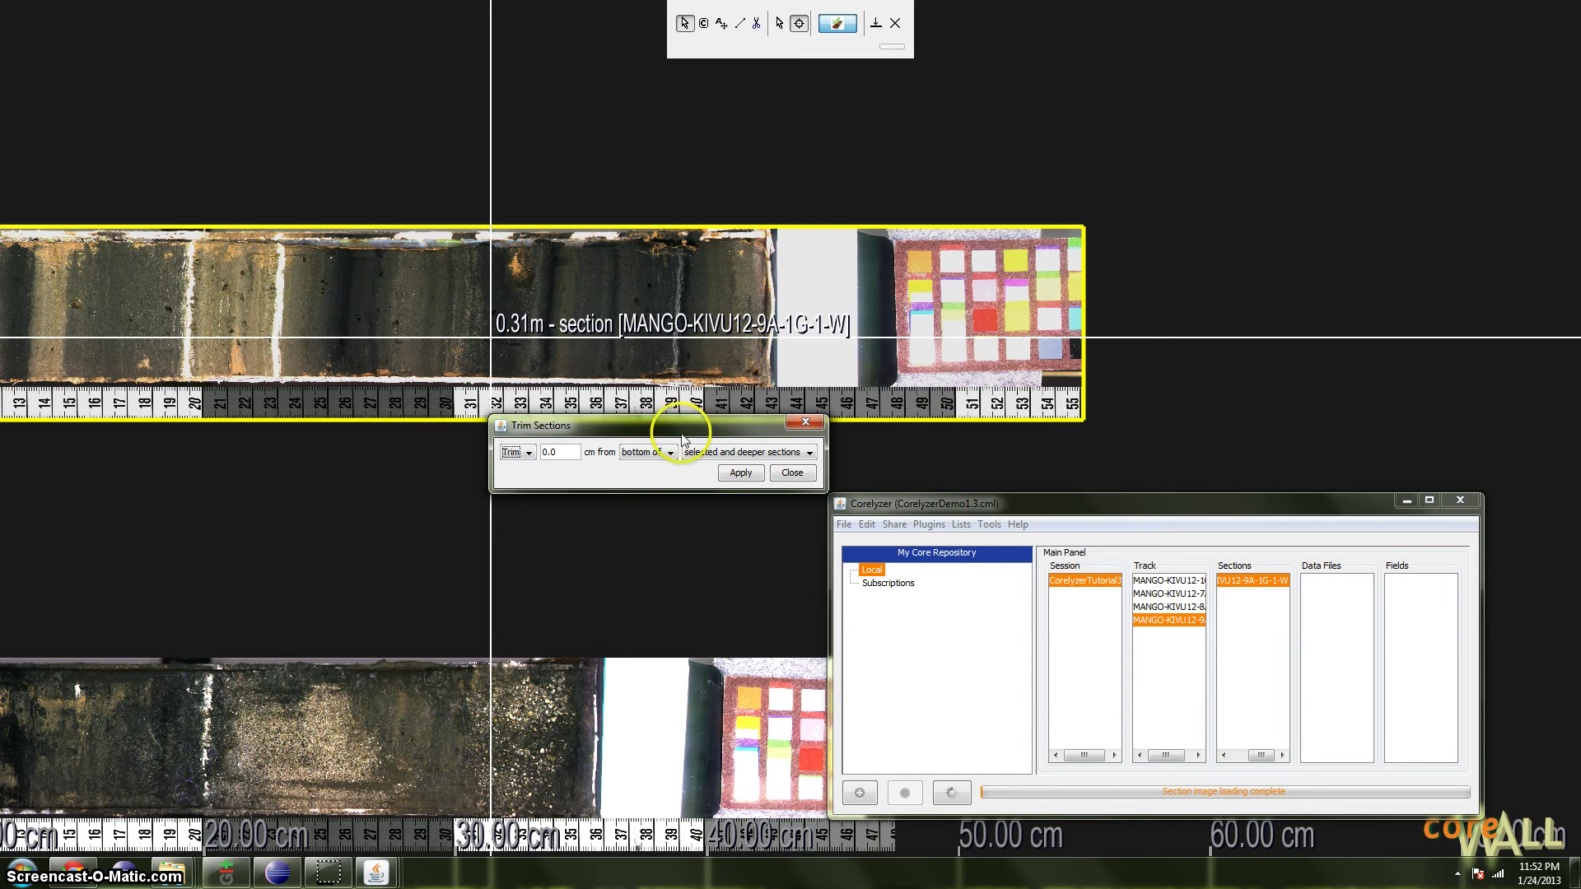
double_click(549, 454)
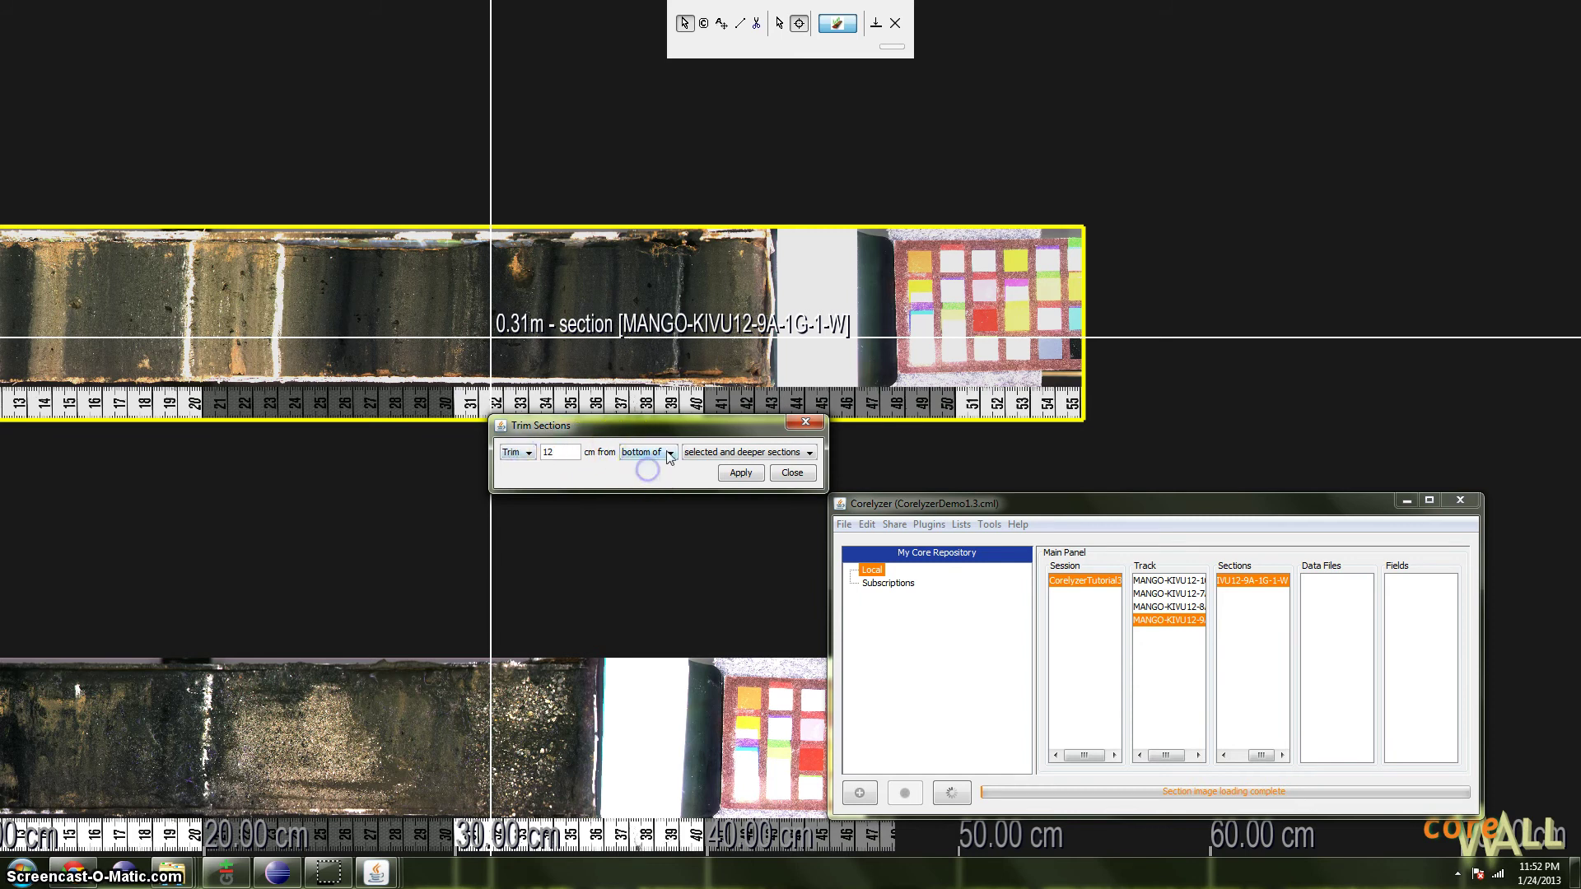
click(782, 454)
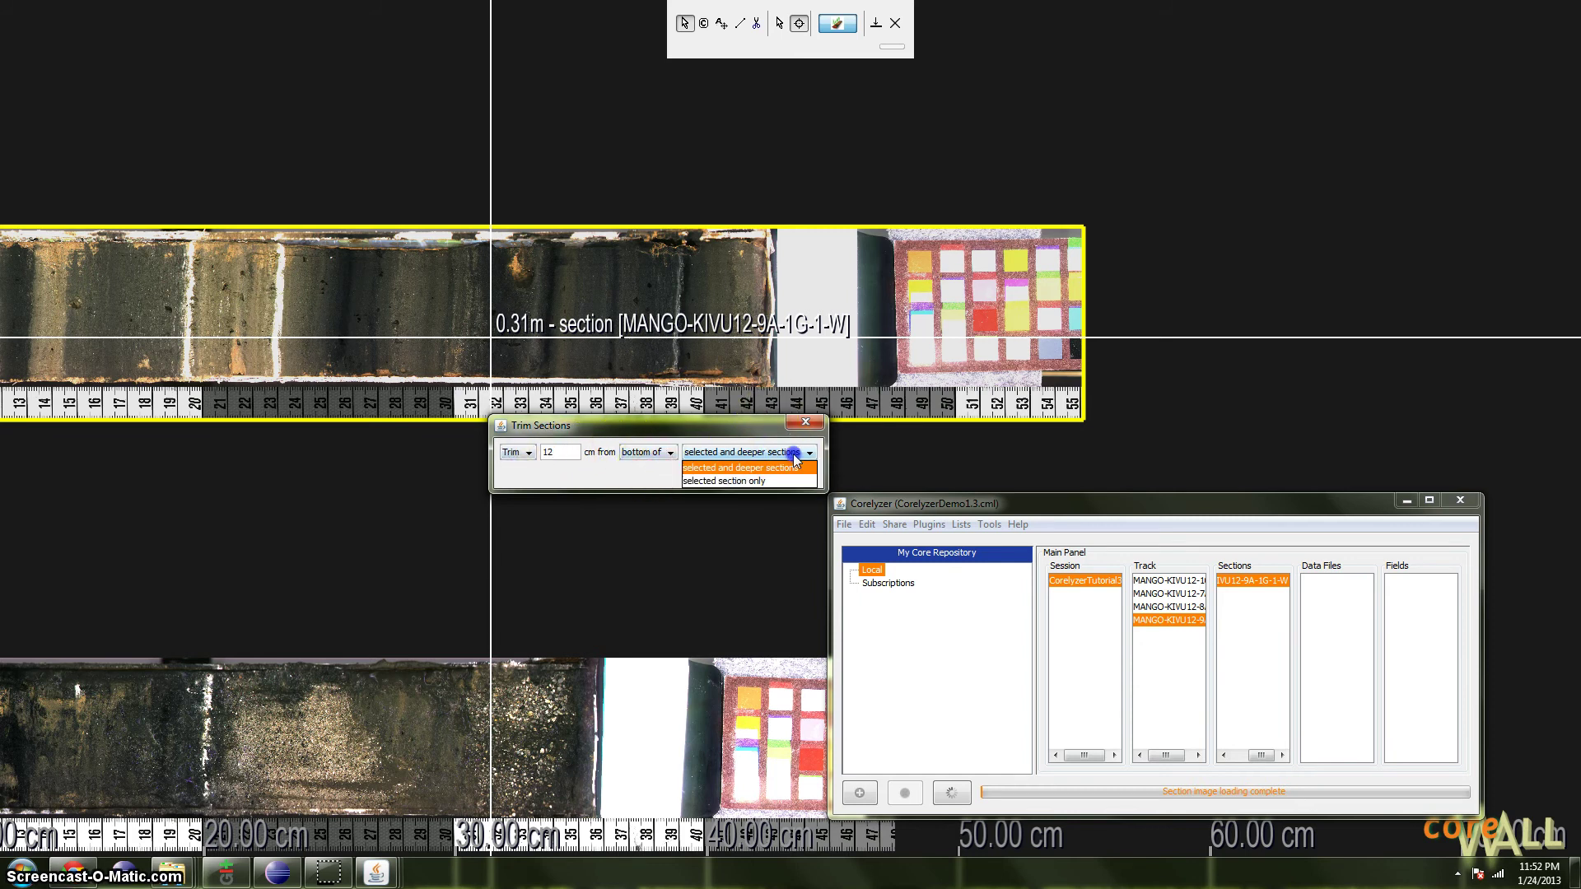
click(724, 481)
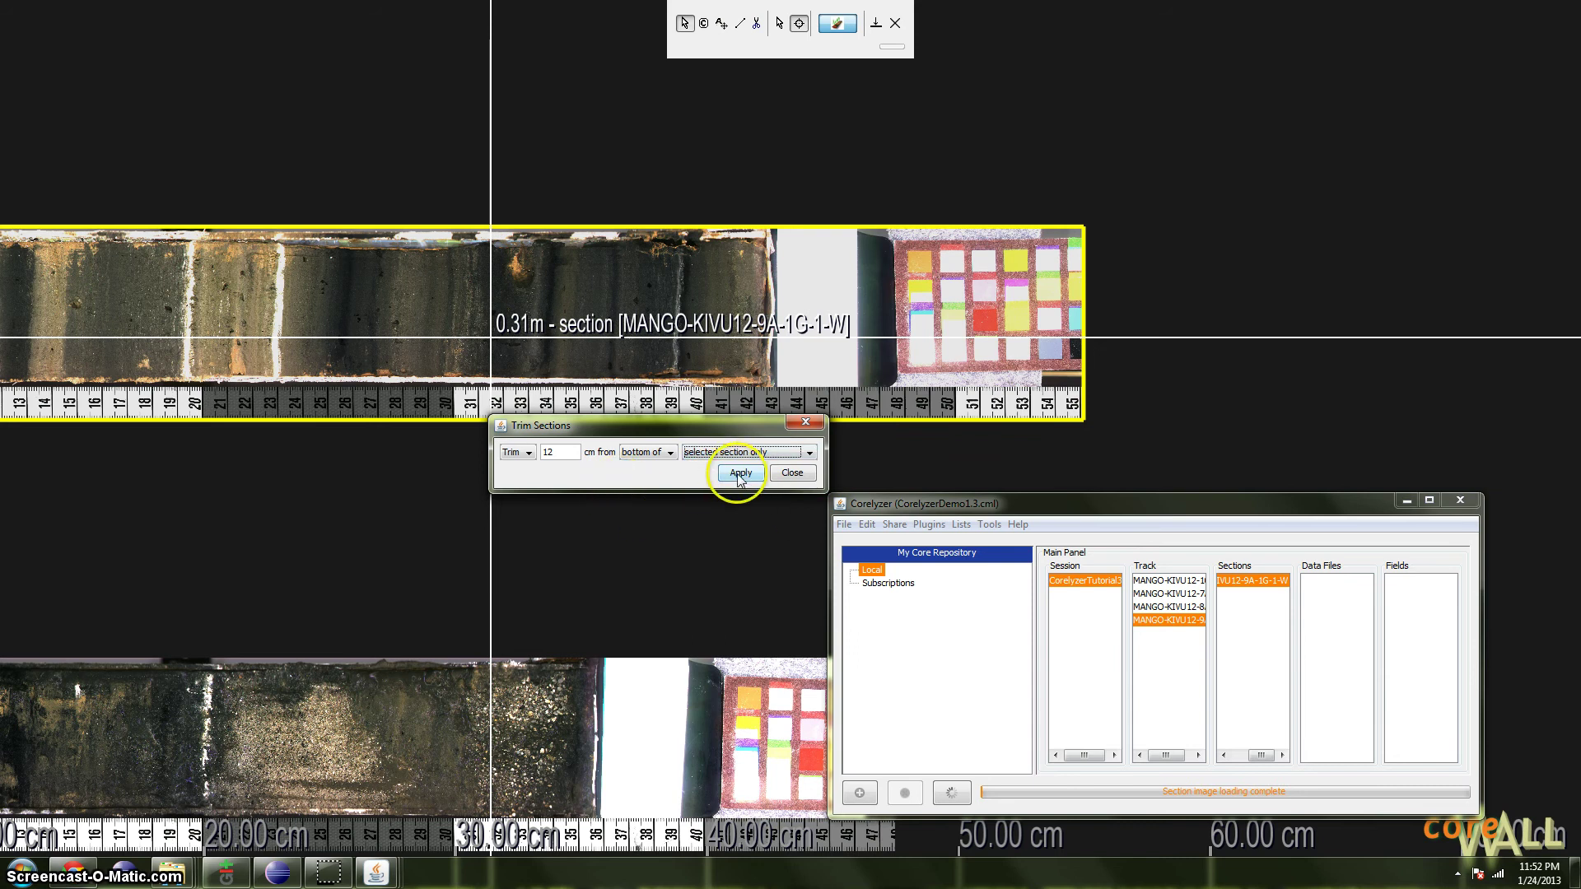
click(738, 475)
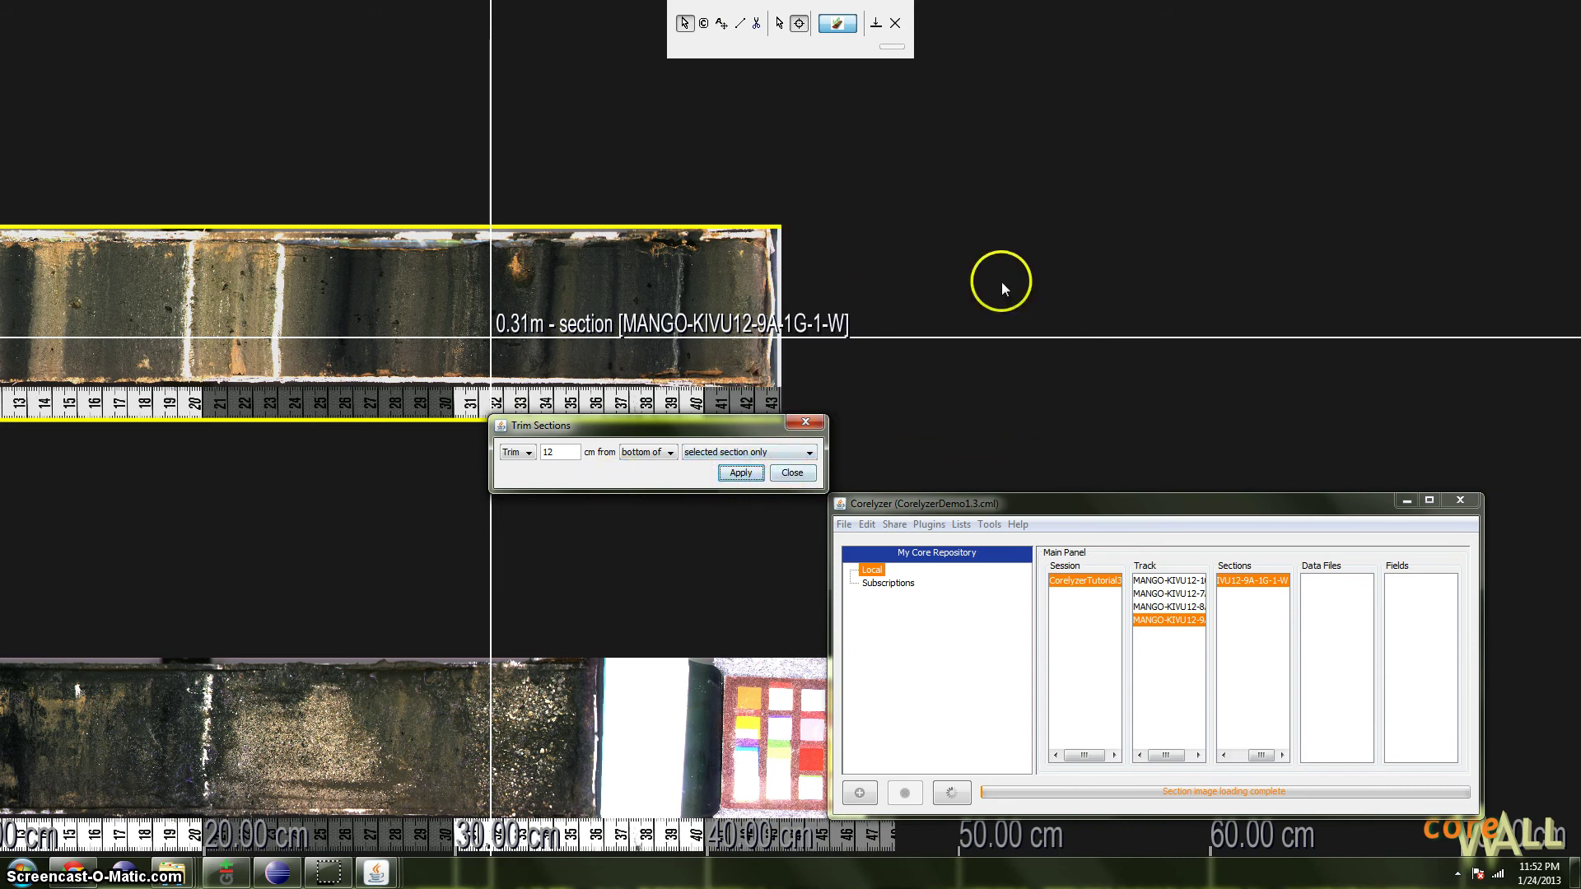
Add 12 cm back to the bottom of the selected section only.
drag(714, 425, 671, 459)
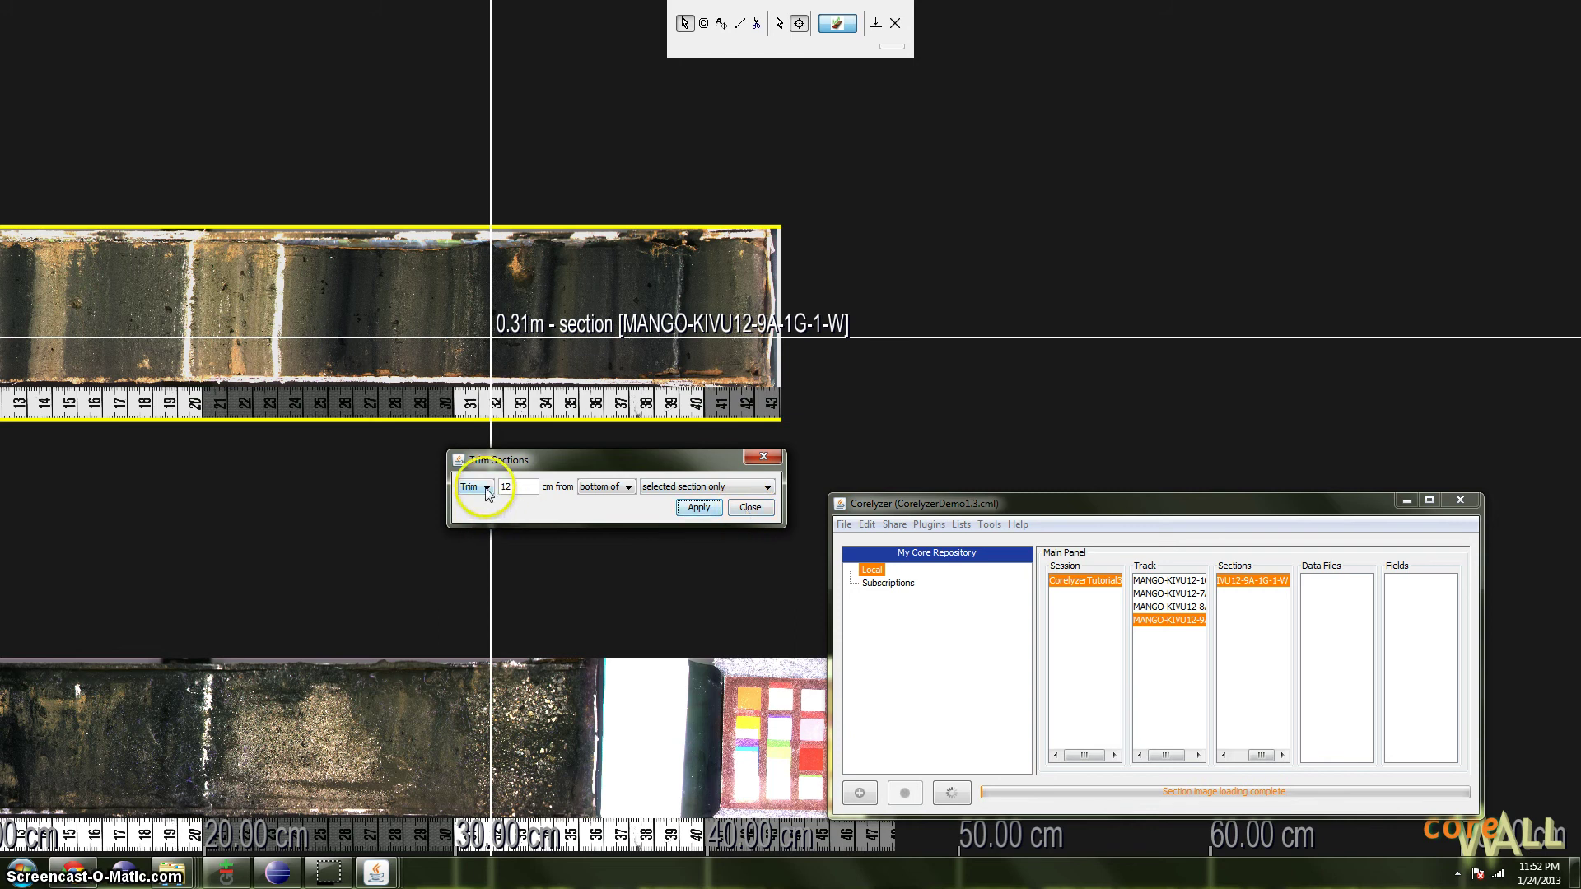
drag(556, 459, 593, 449)
click(524, 477)
click(521, 506)
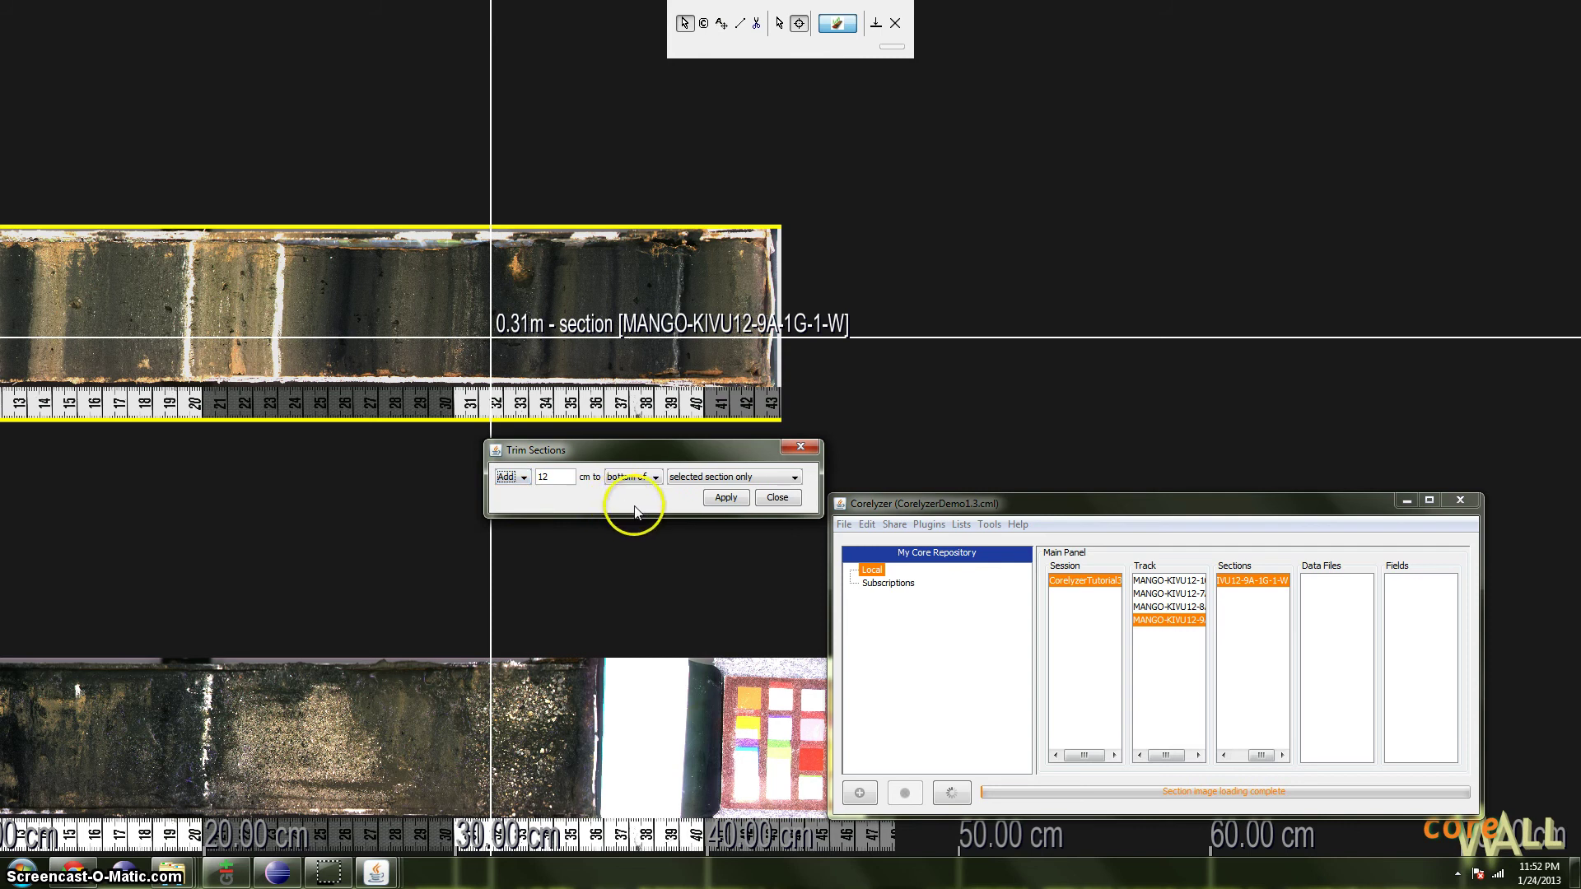
click(725, 498)
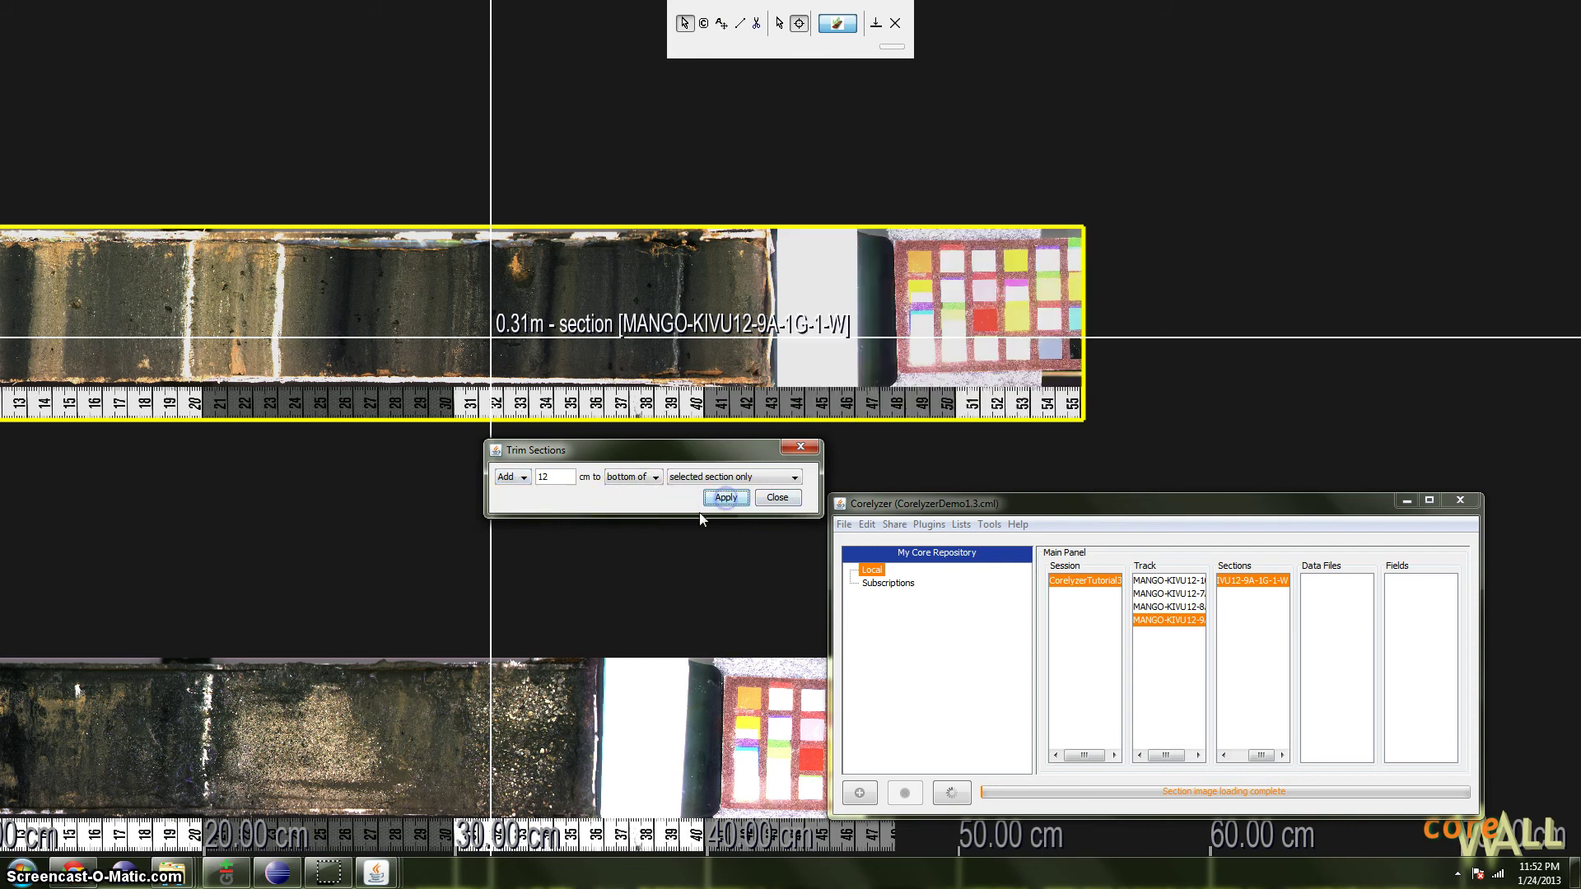
Try to add 50 cm to the bottom of the selected section only.
drag(705, 458, 668, 452)
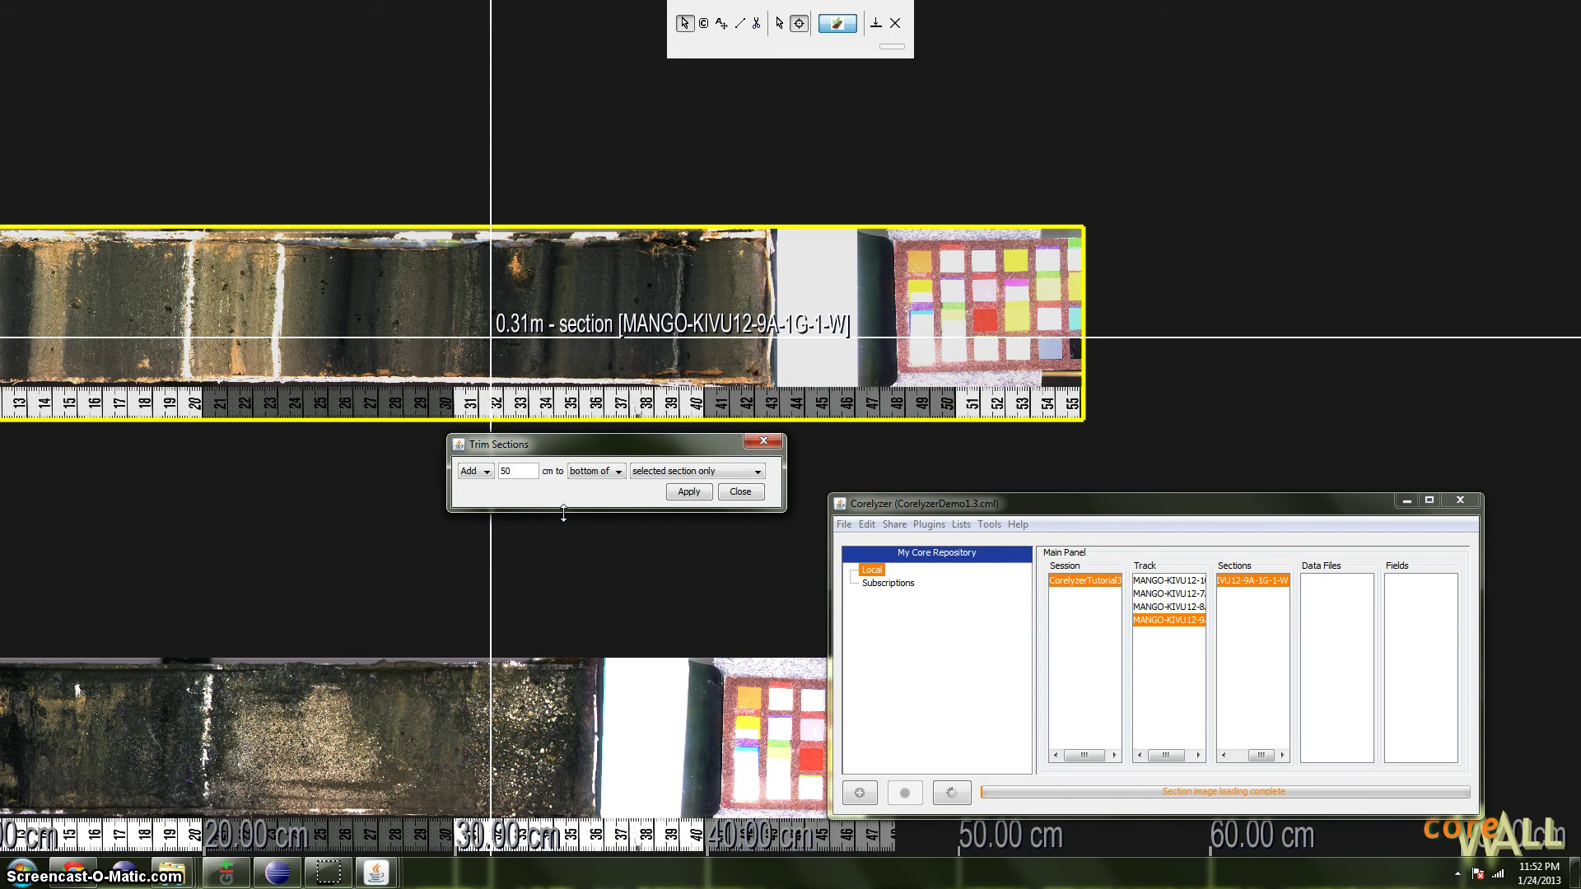
click(707, 491)
Trim 10 cm from the bottom of the selected section only.
click(475, 471)
click(478, 487)
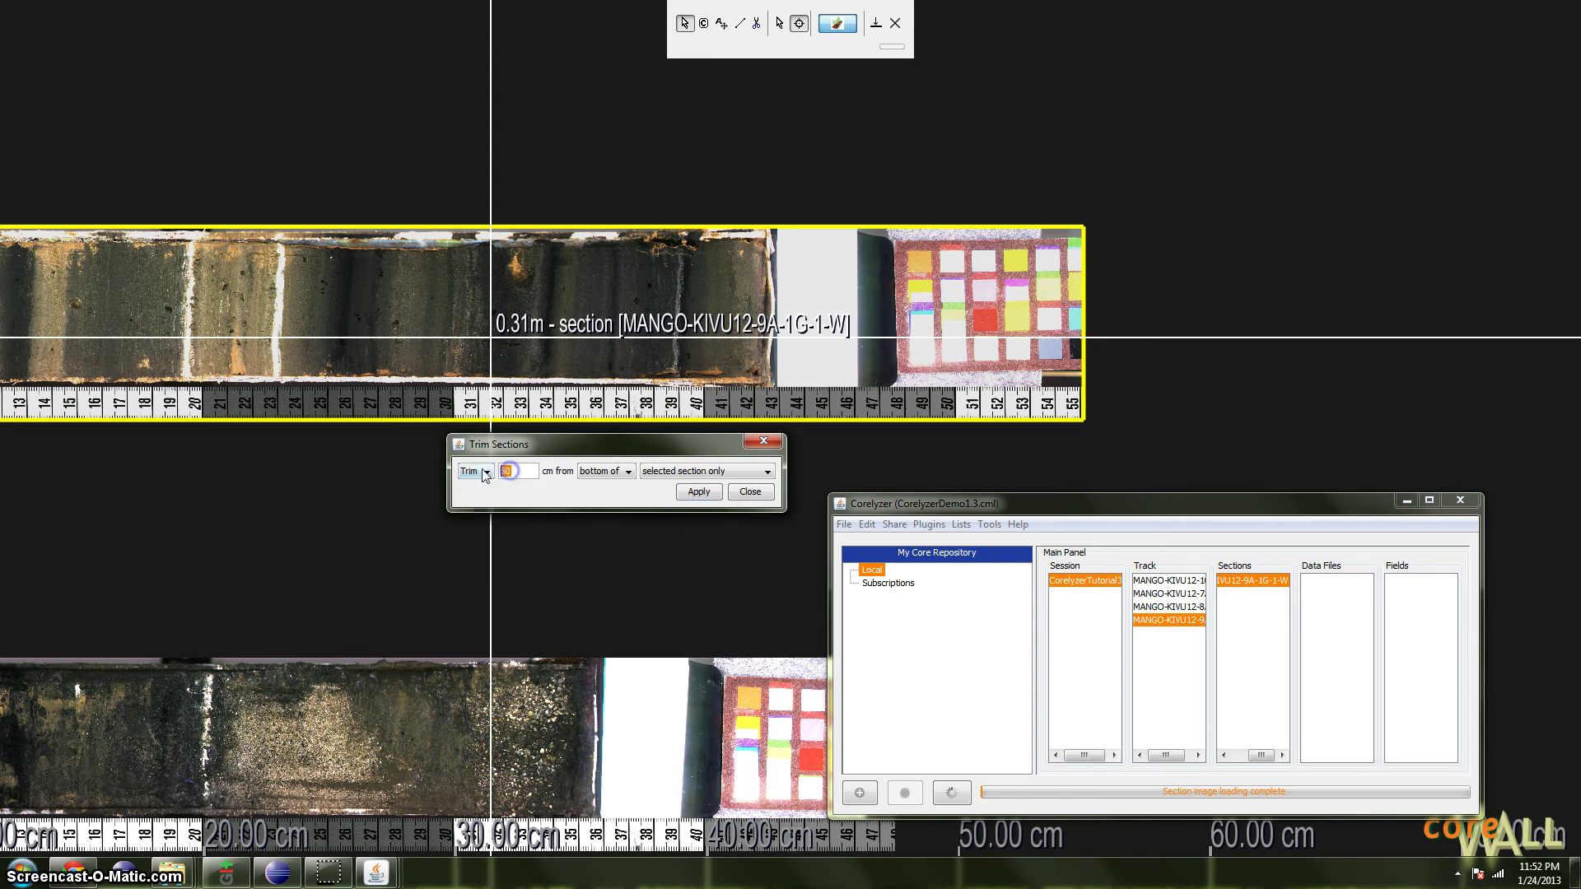
click(698, 491)
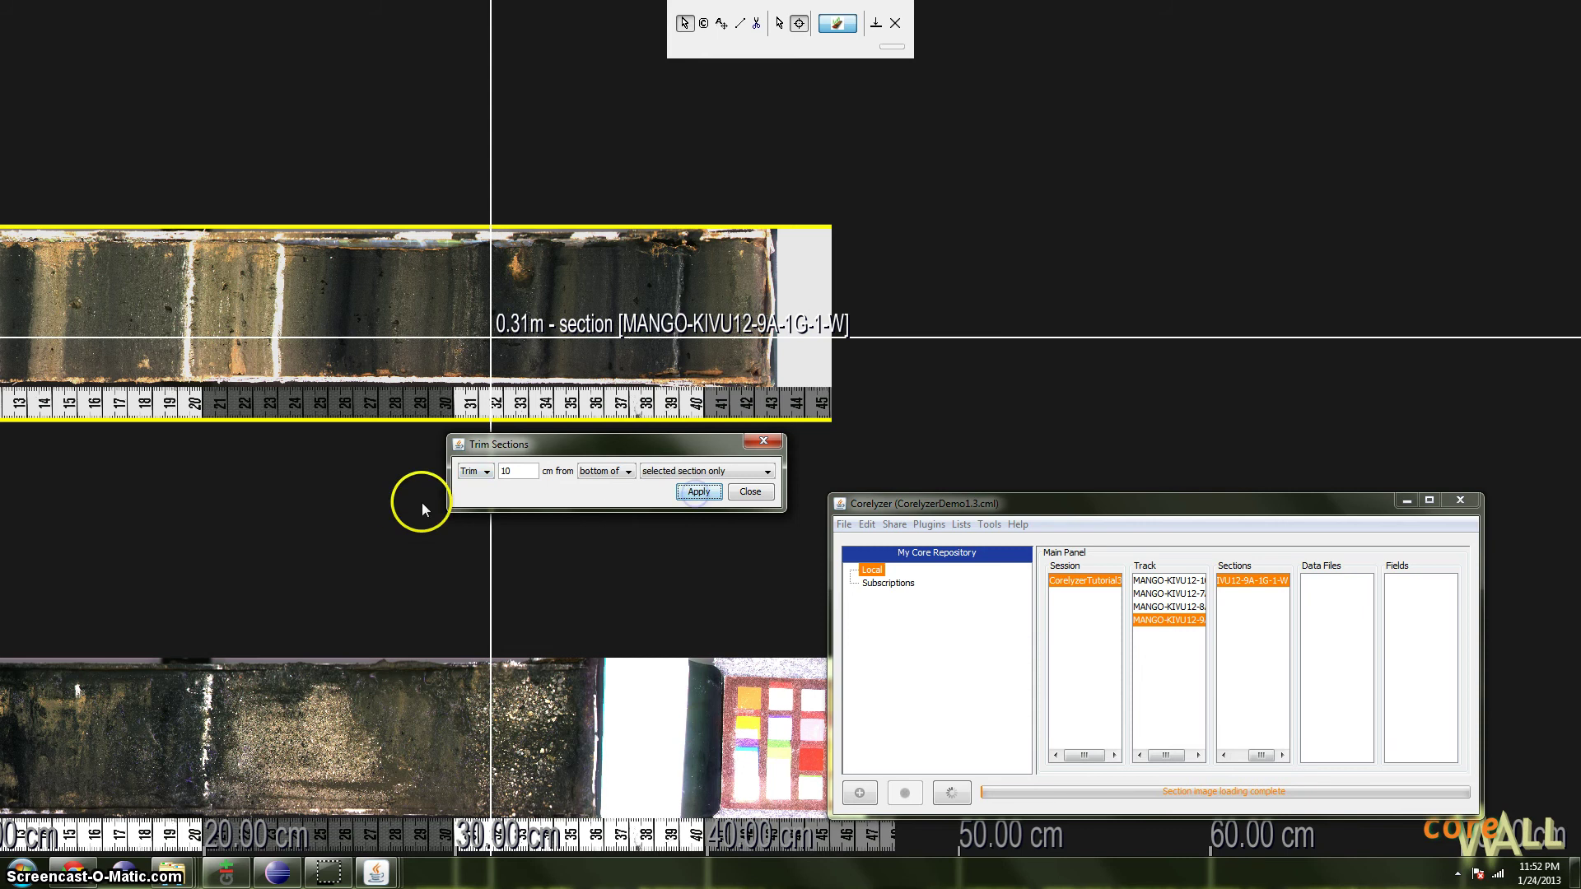
Add 15 cm to the bottom of the selected section only and close the Trim Sections dialog.
click(472, 476)
click(479, 500)
double_click(496, 471)
text(15)
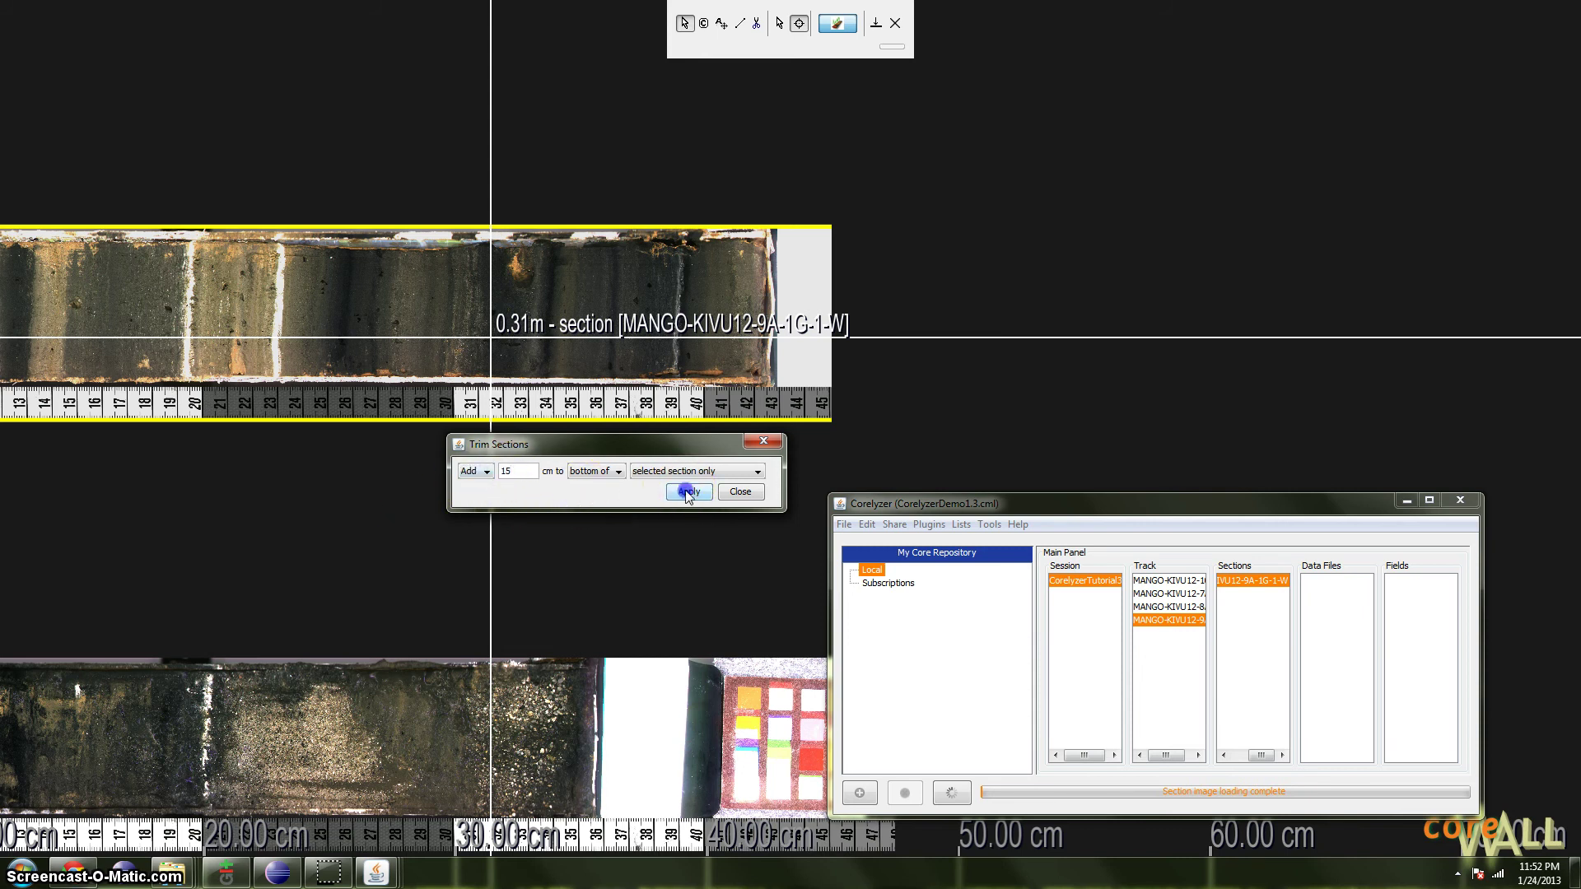
click(687, 492)
drag(640, 442, 595, 467)
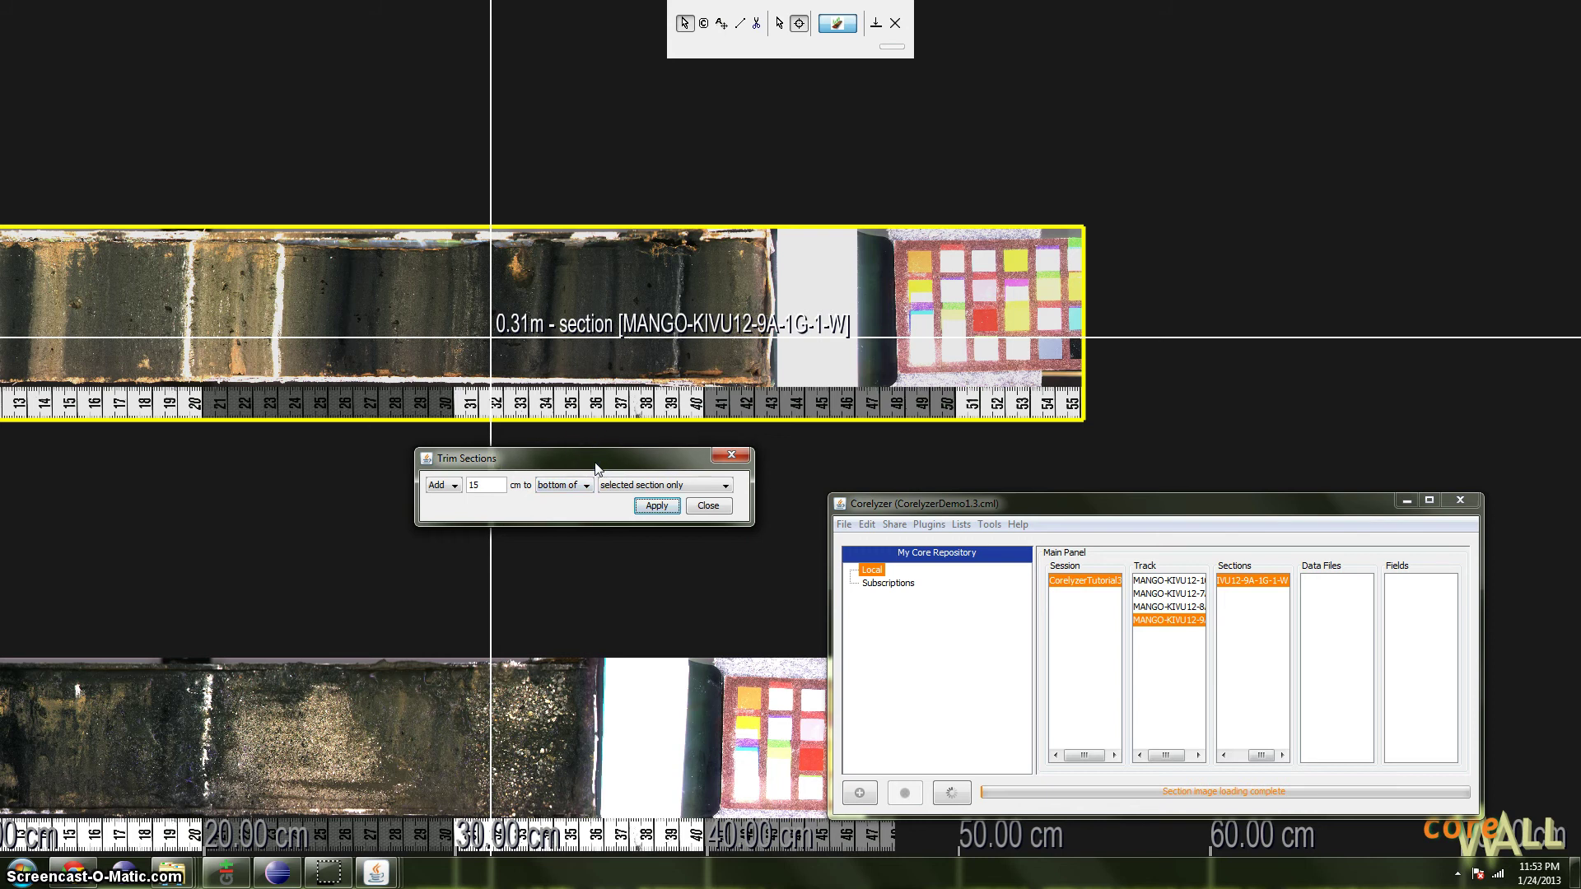
drag(596, 469, 757, 436)
click(683, 464)
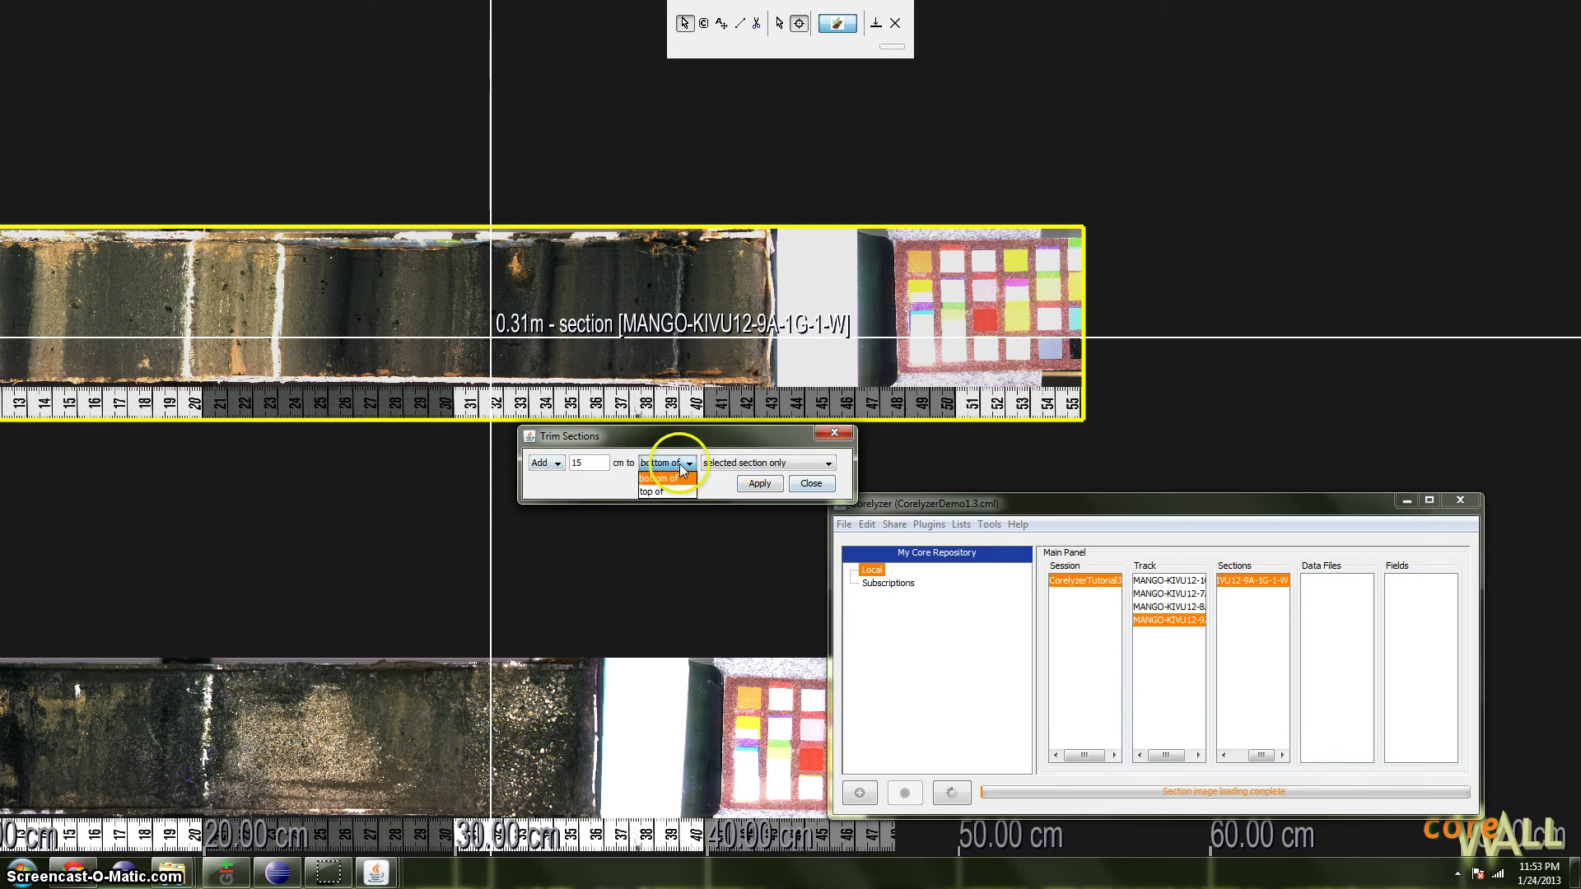
click(682, 464)
click(807, 484)
Trim 5 cm from the top of section MANGO-KIVU12-9A-1G-1-W, applied to the selected section only.
drag(47, 494, 642, 491)
drag(416, 499, 412, 491)
right_click(599, 359)
click(657, 599)
click(661, 426)
click(789, 428)
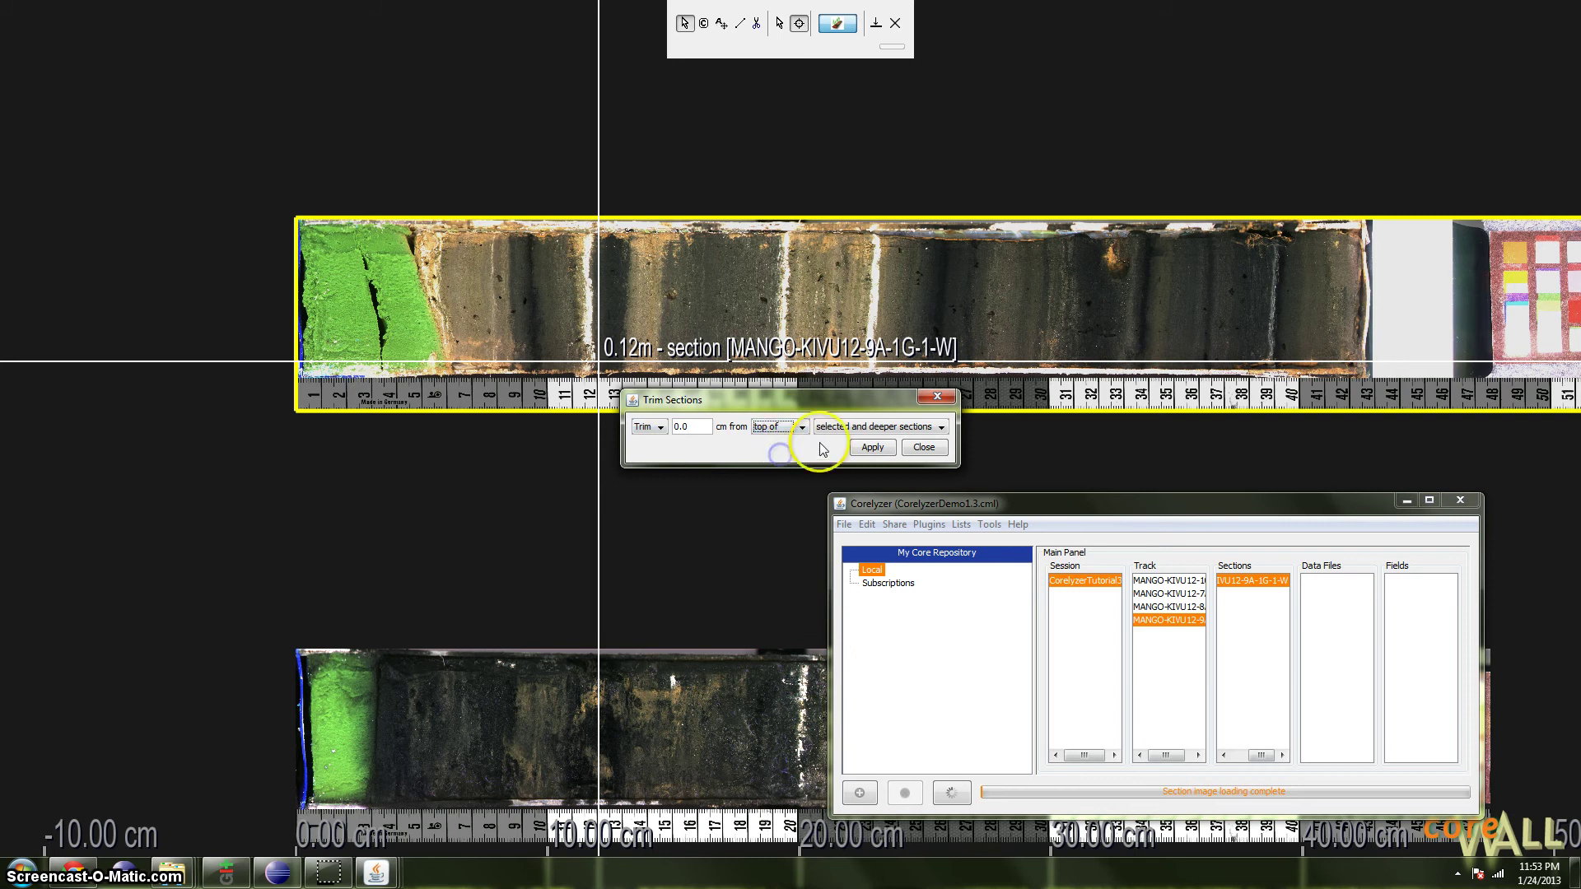
click(848, 425)
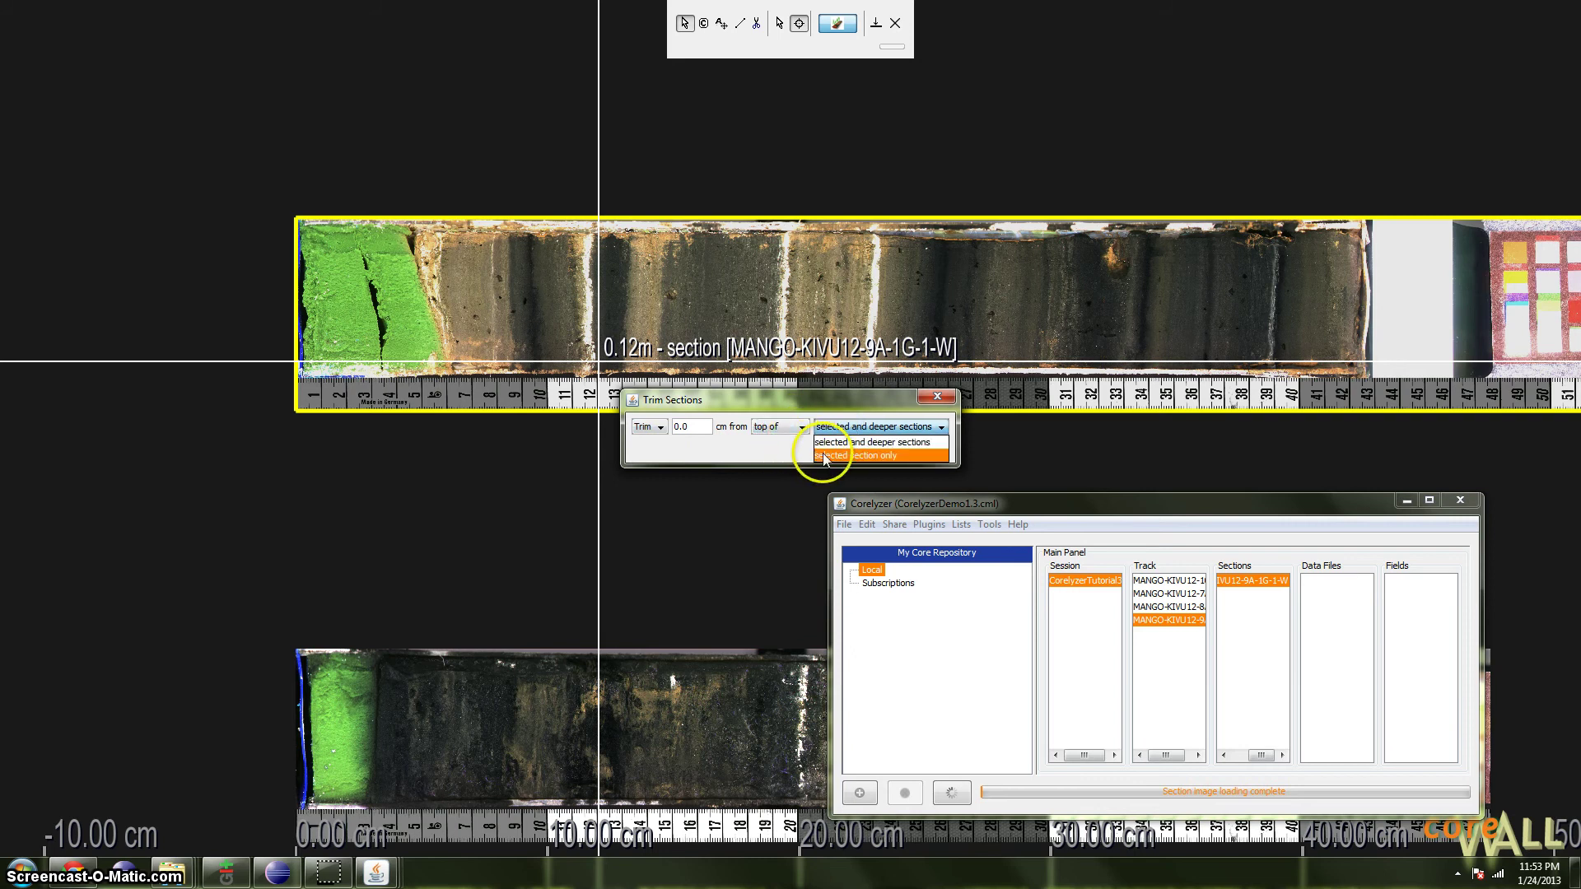
mouse_move(819, 400)
mouse_down()
mouse_move(738, 421)
mouse_move(799, 422)
mouse_up()
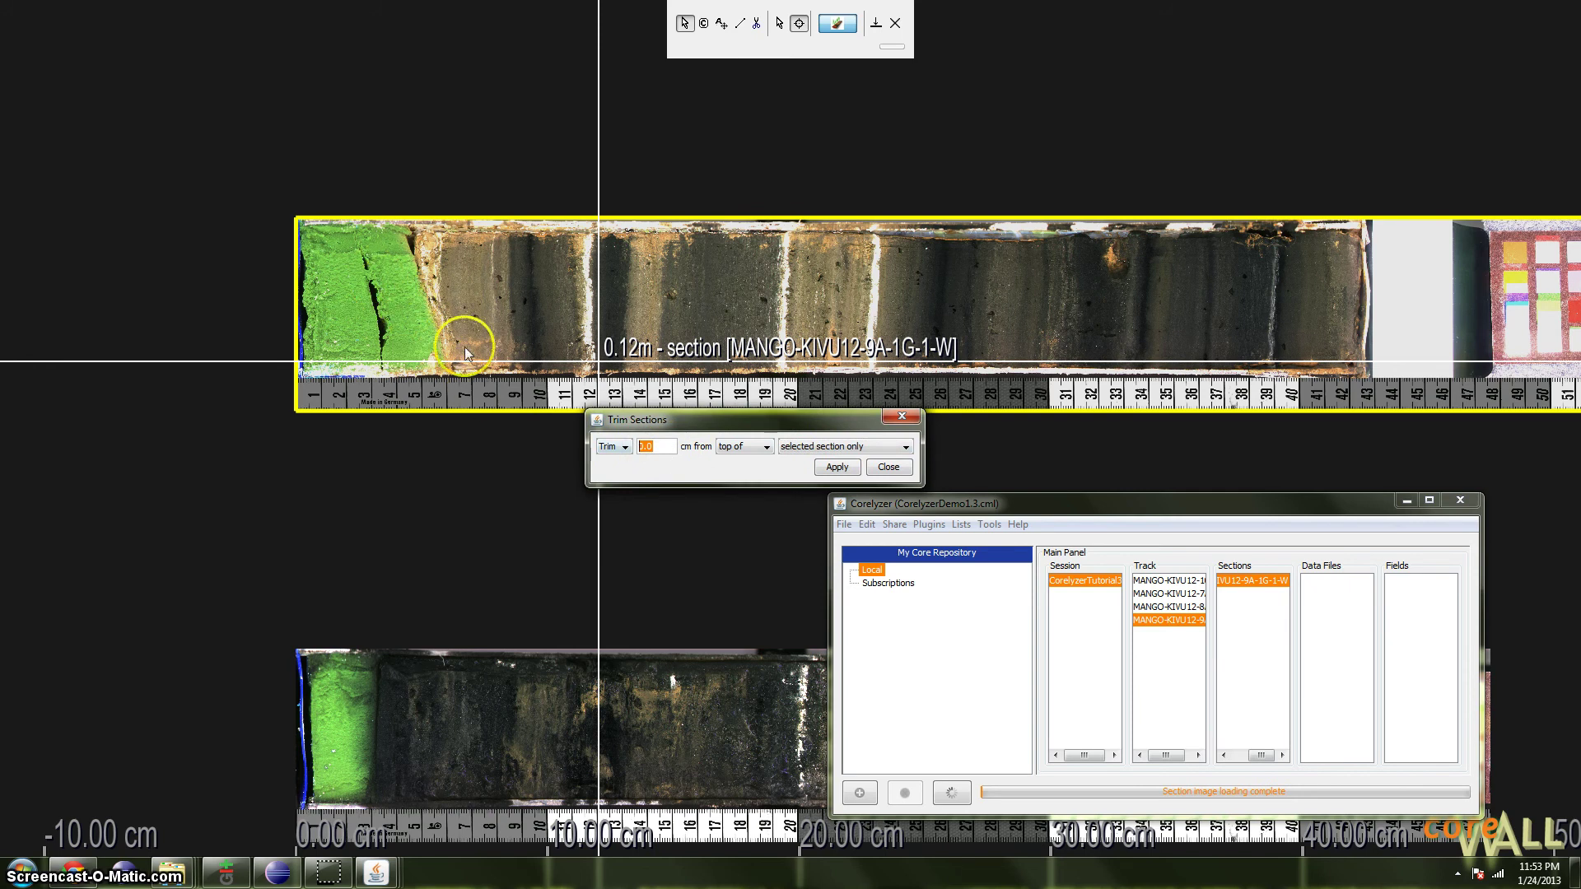
click(837, 467)
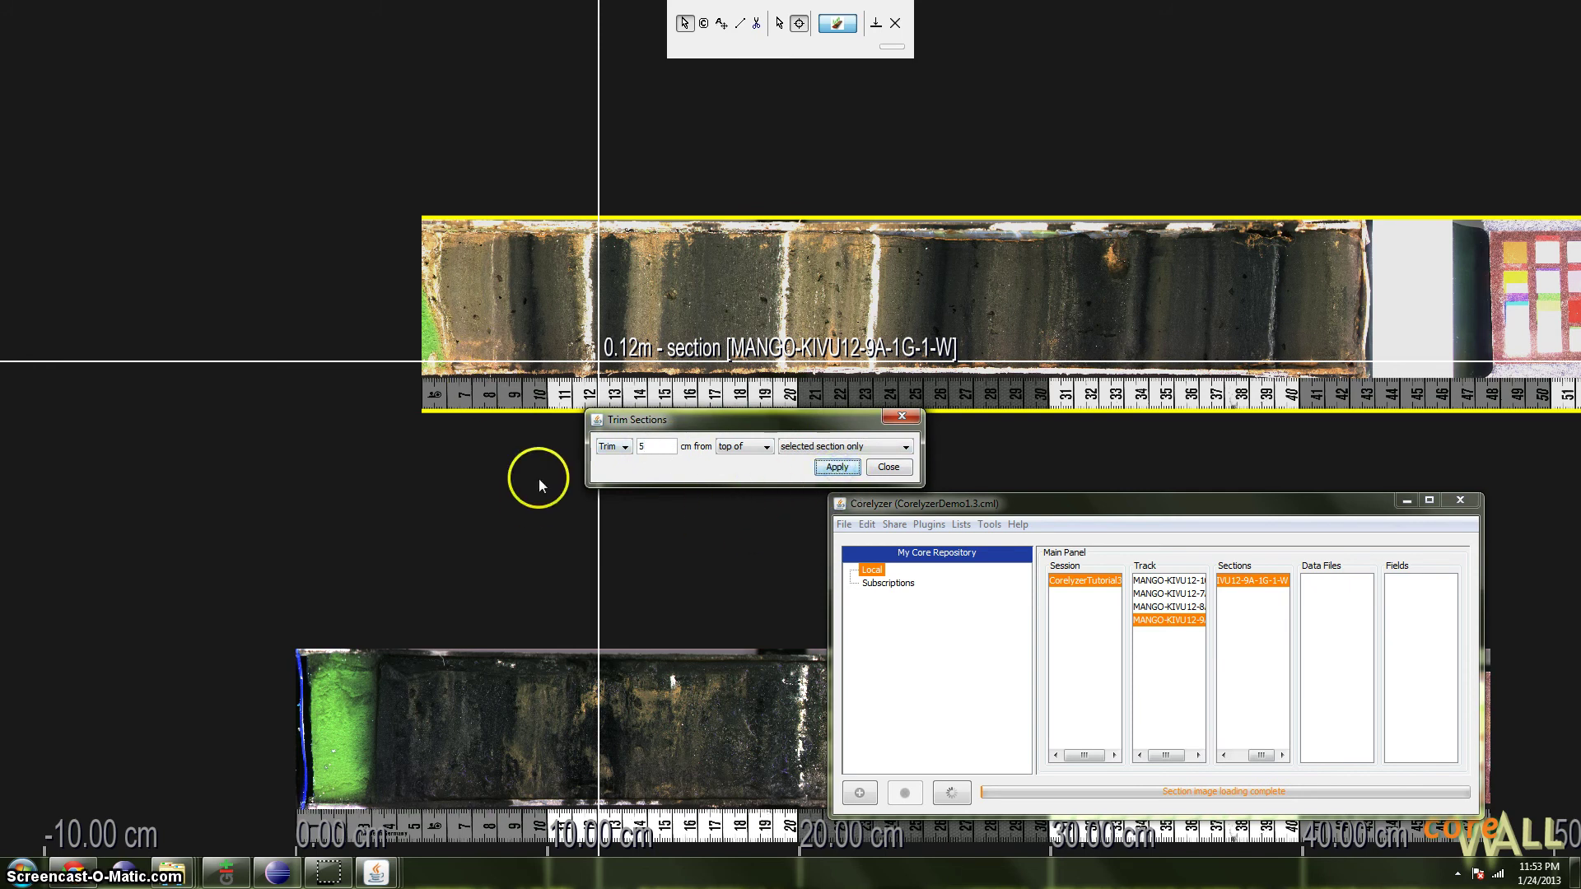
click(888, 467)
Add 5.0 cm to the top of section MANGO-KIVU12-9A-1G-1-W, applied to the selected and deeper sections.
scroll(741, 478, down, 10)
drag(764, 428, 748, 424)
drag(881, 438, 872, 373)
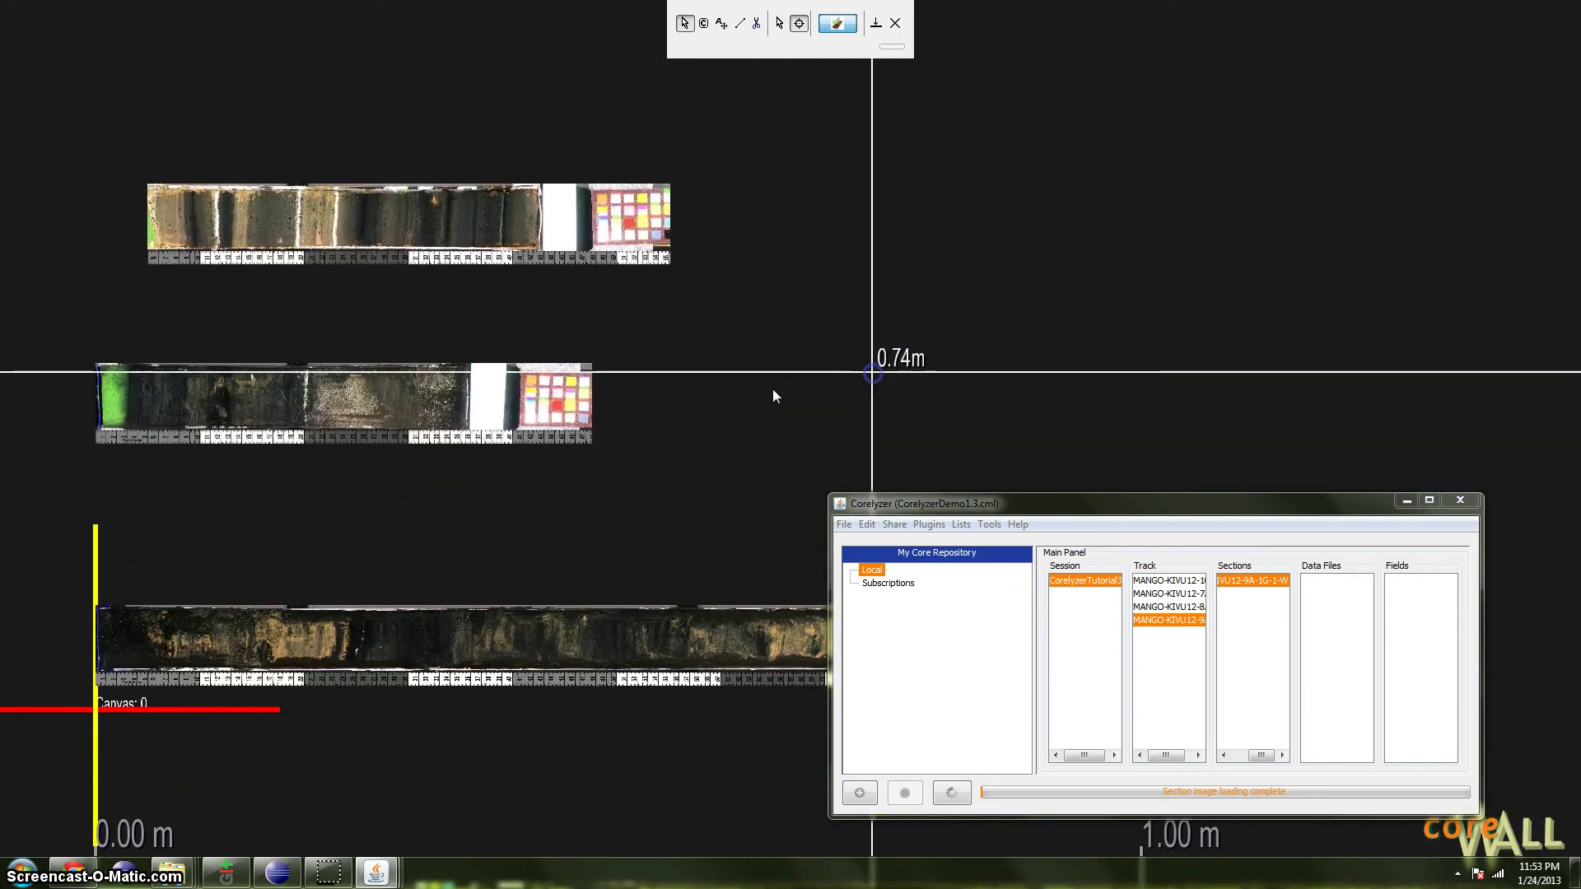
drag(660, 401, 752, 416)
click(444, 250)
right_click(446, 253)
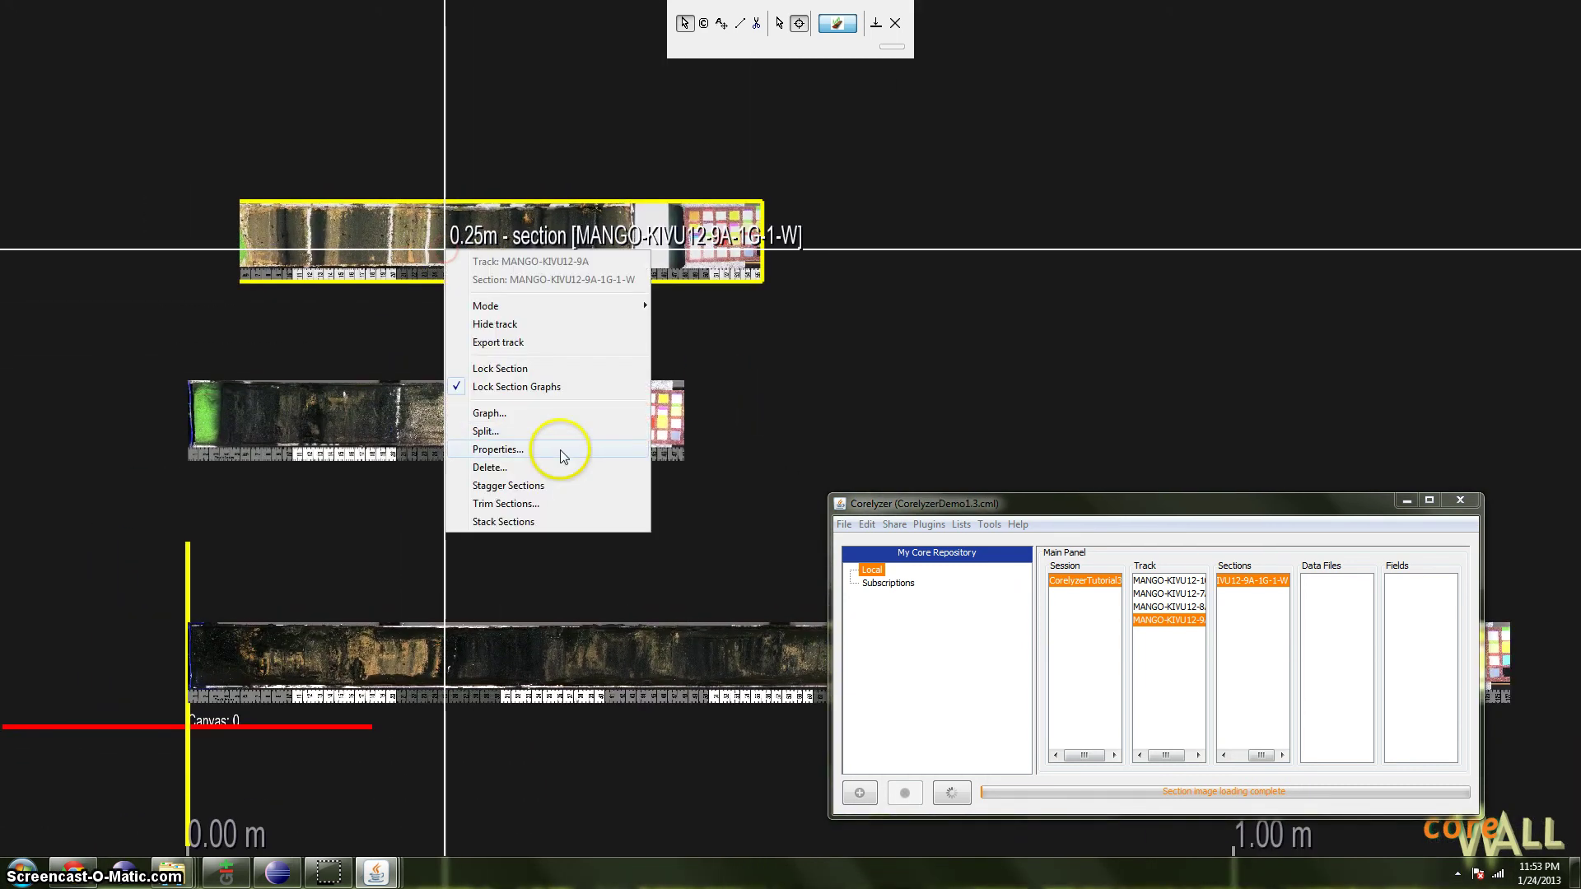
click(549, 504)
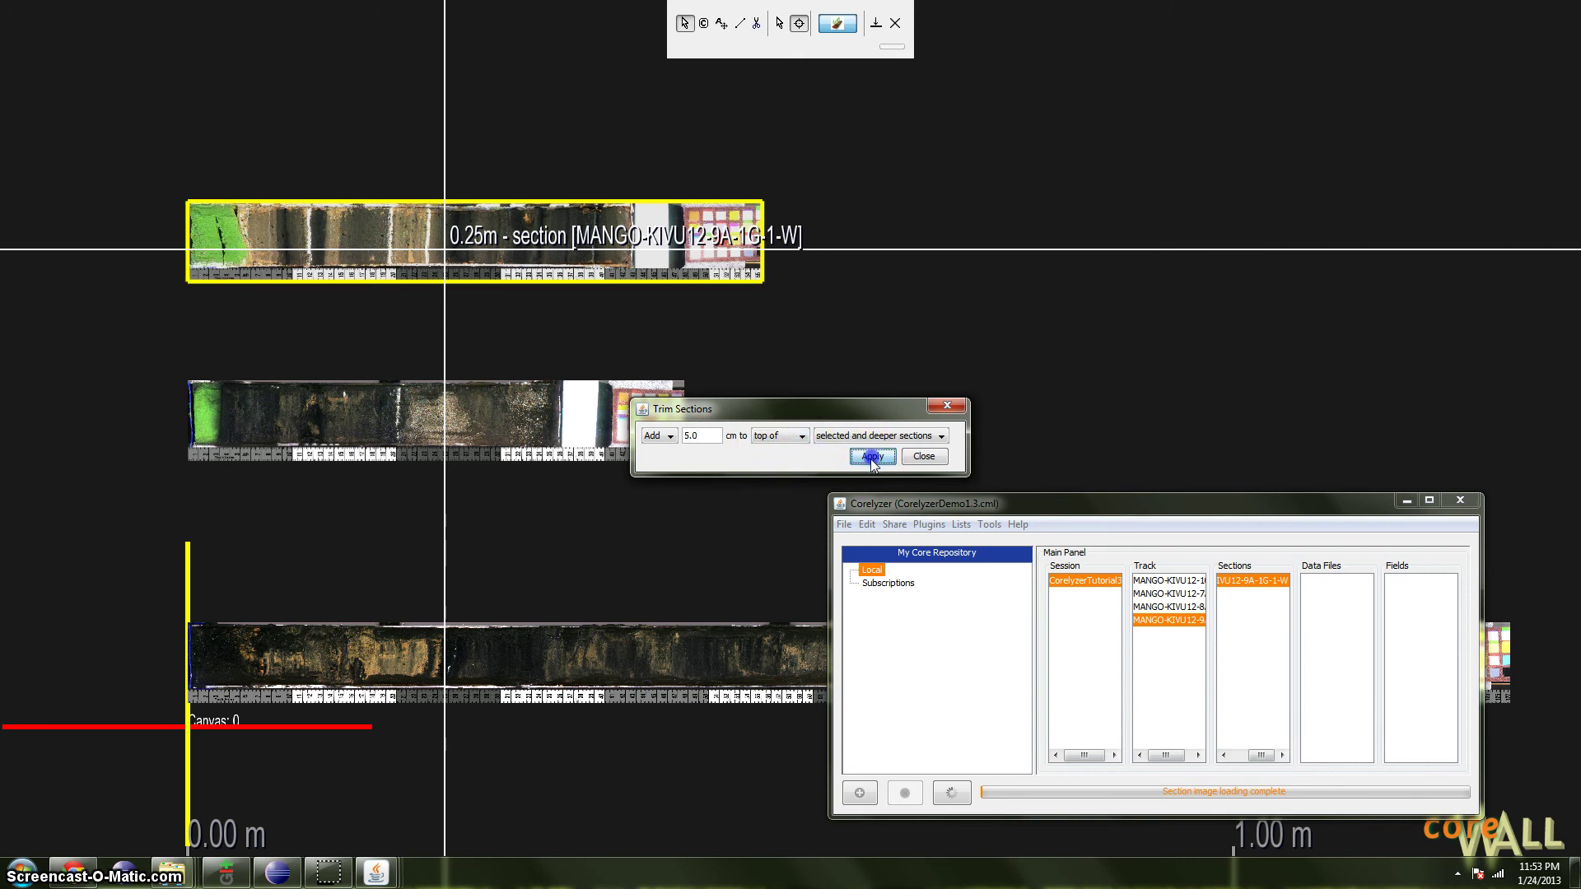
click(930, 456)
Look over all four core tracks, including the full length of track MANGO-KIVU12-10A.
drag(357, 529, 419, 371)
scroll(602, 431, down, 3)
scroll(601, 437, down, 5)
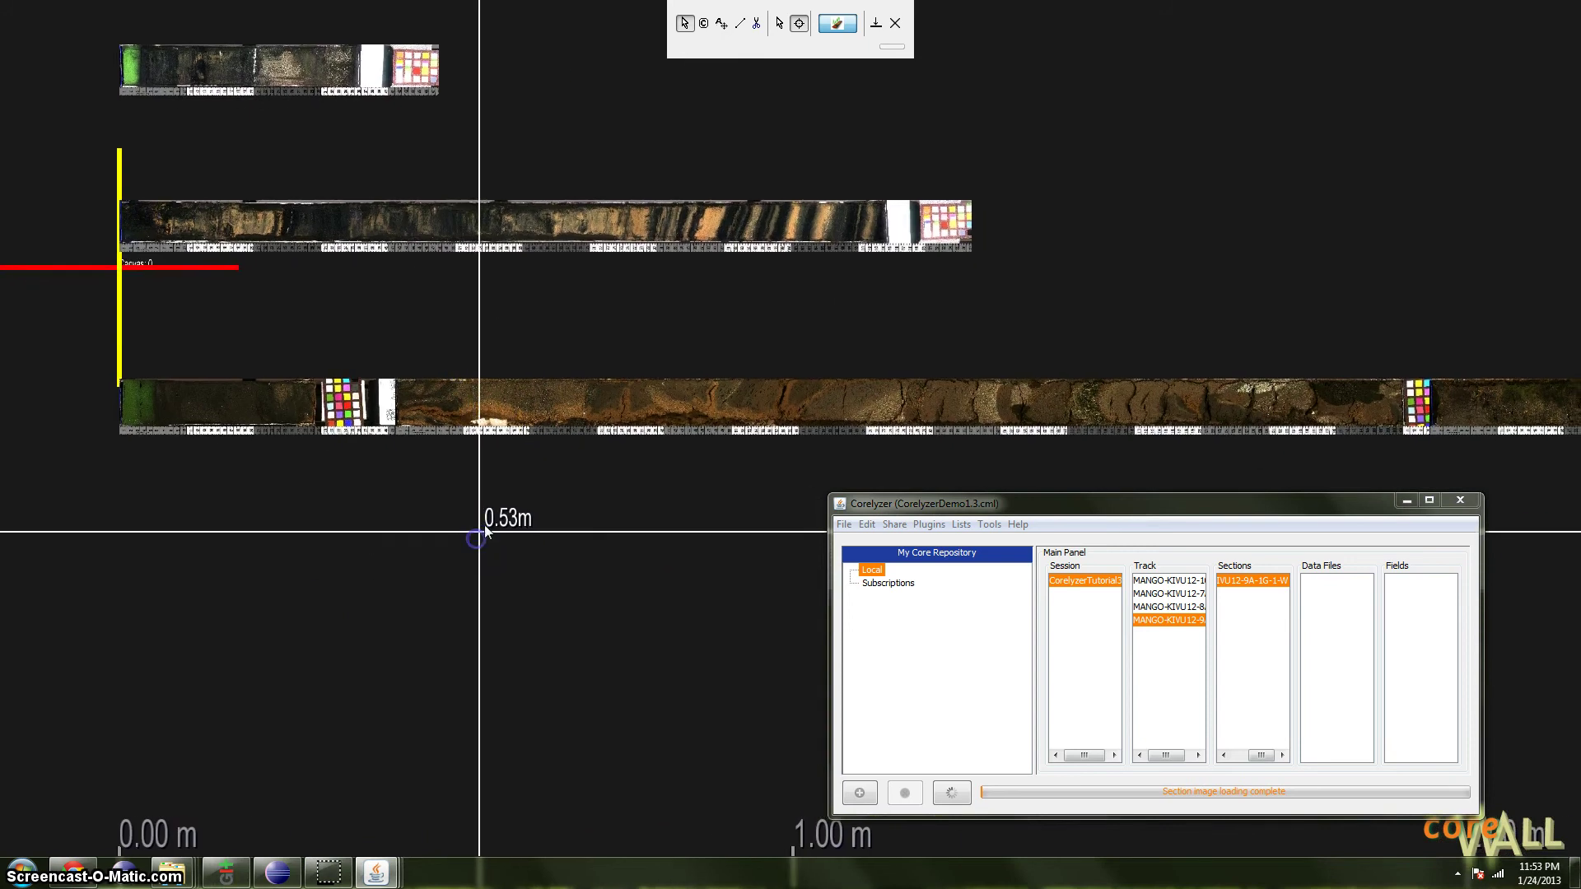
scroll(516, 529, down, 5)
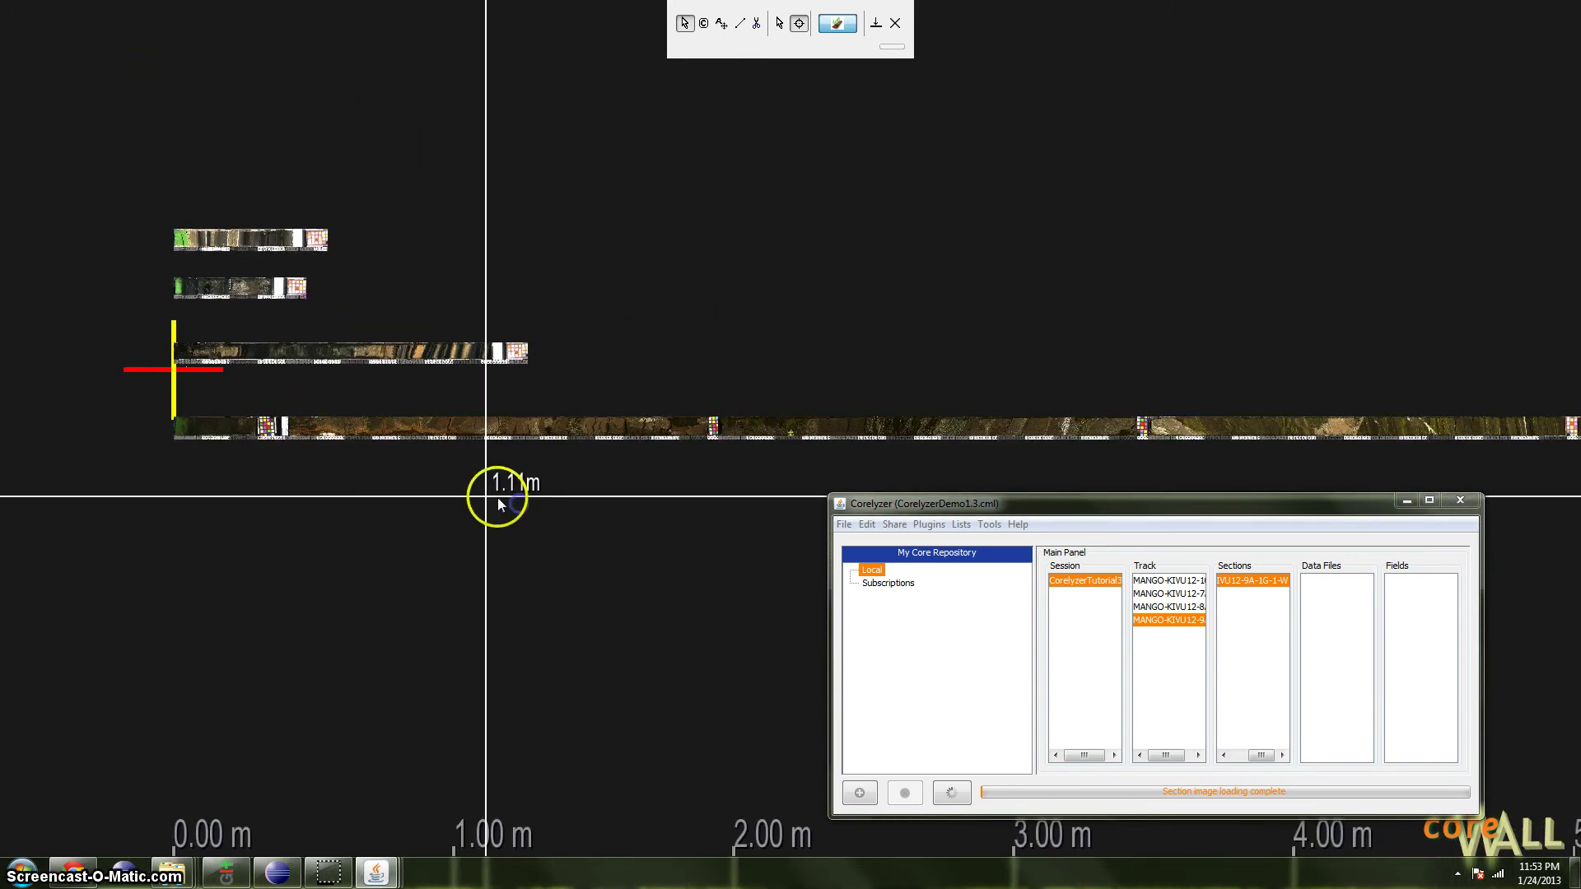
drag(648, 510, 531, 499)
drag(1059, 514, 1069, 535)
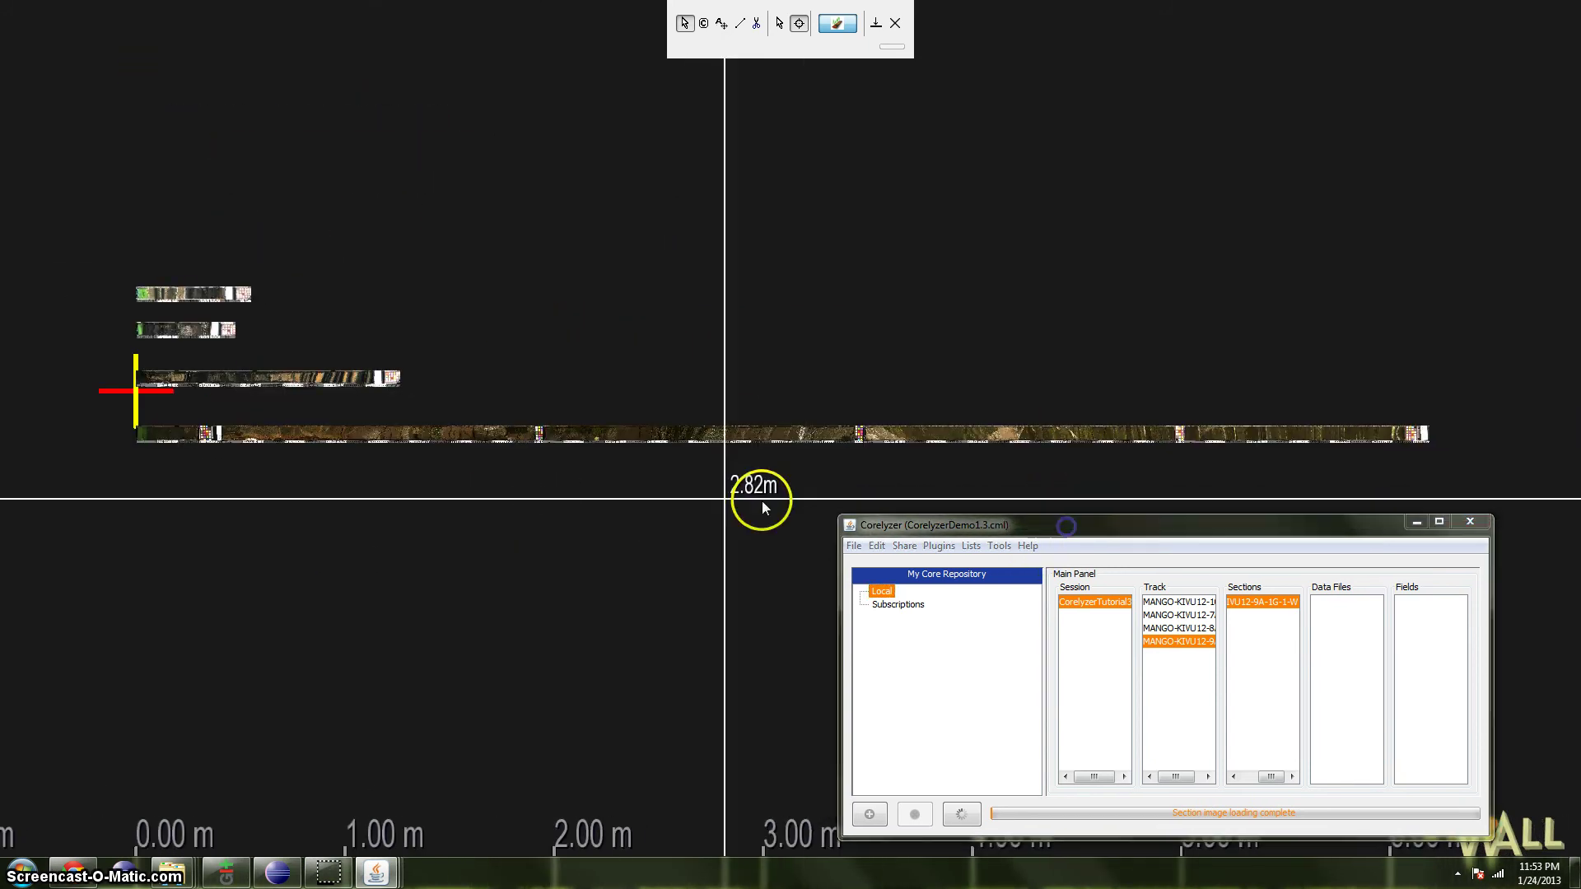
drag(699, 494, 667, 506)
drag(1114, 478, 953, 477)
drag(836, 480, 1015, 479)
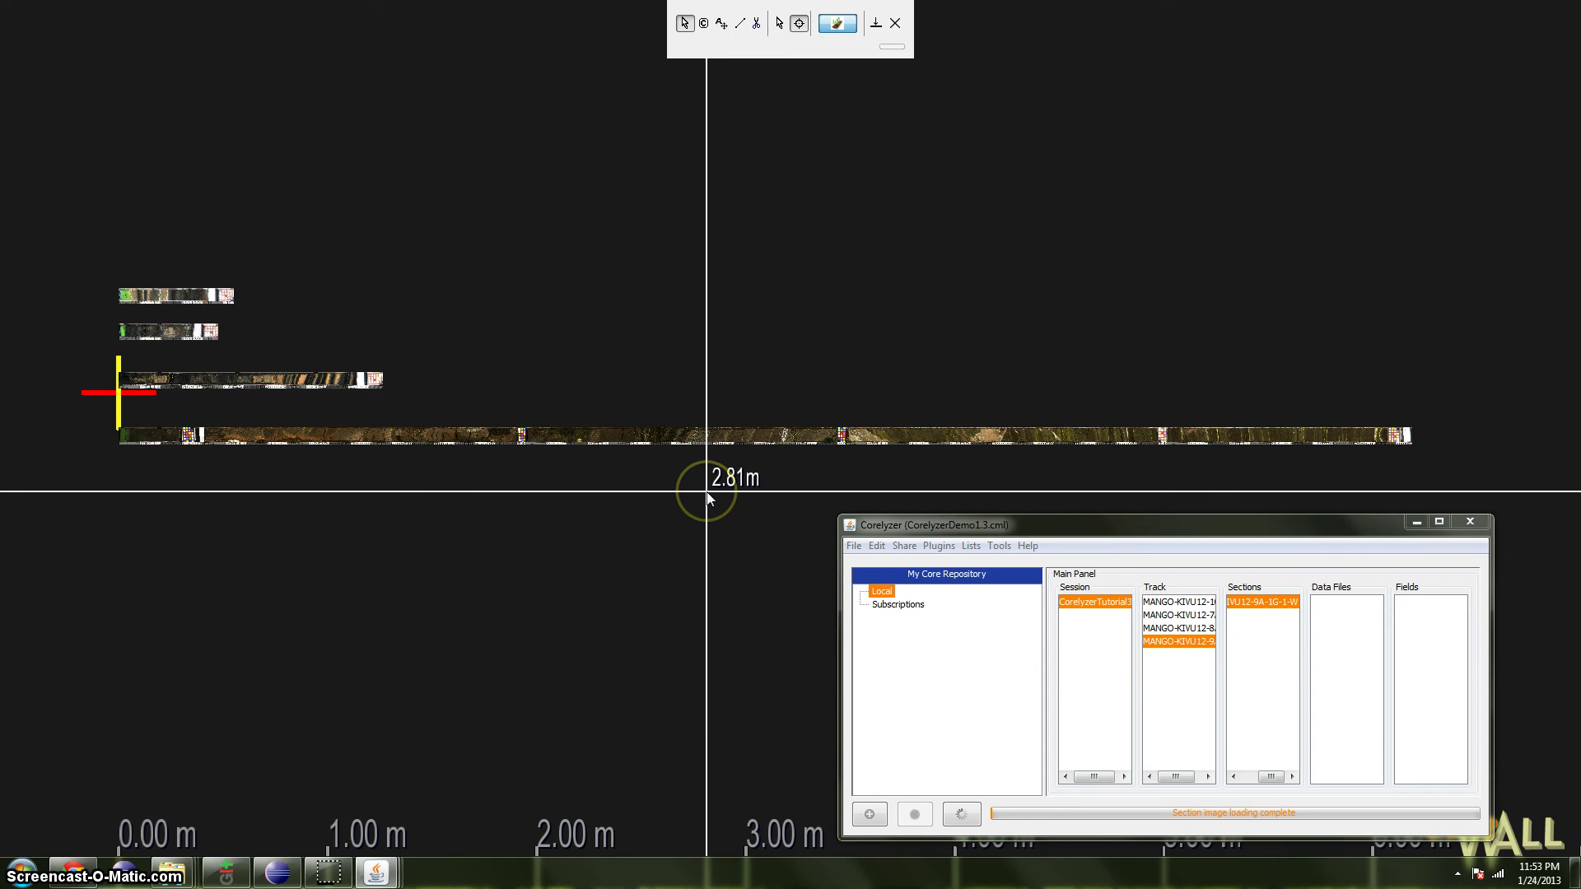
drag(778, 477, 714, 480)
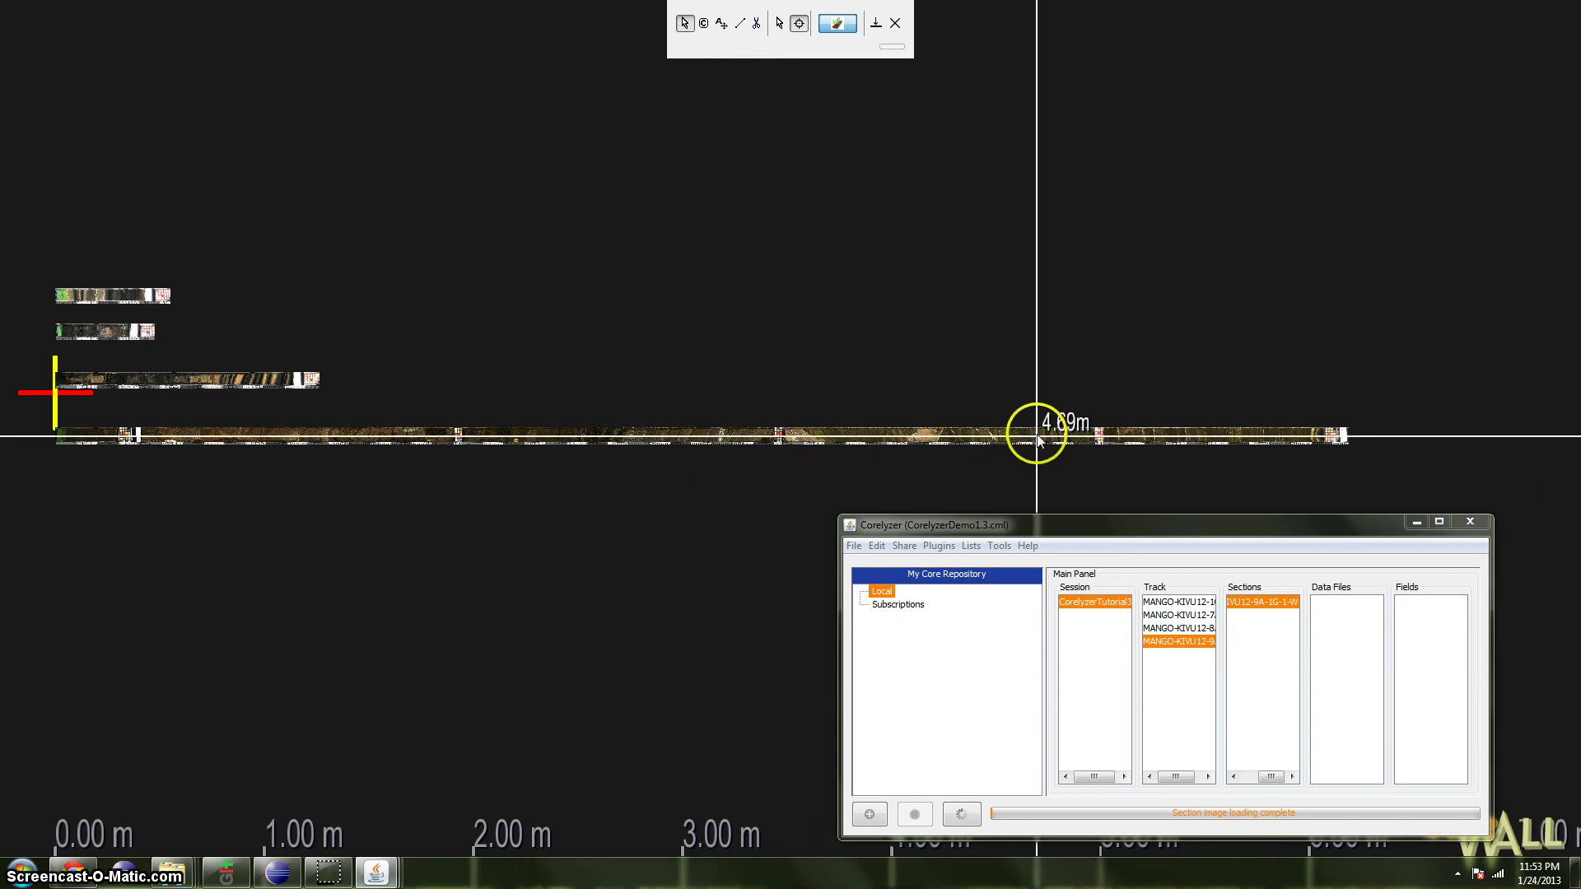
Move sections 1K-5-W and 1K-4-W of track MANGO-KIVU12-10A deeper, opening gaps before both and starting 1K-4-W at about 3.8 m.
scroll(1035, 437, up, 5)
scroll(1082, 460, up, 3)
drag(1111, 480, 1095, 481)
drag(519, 486, 419, 471)
drag(1011, 481, 779, 481)
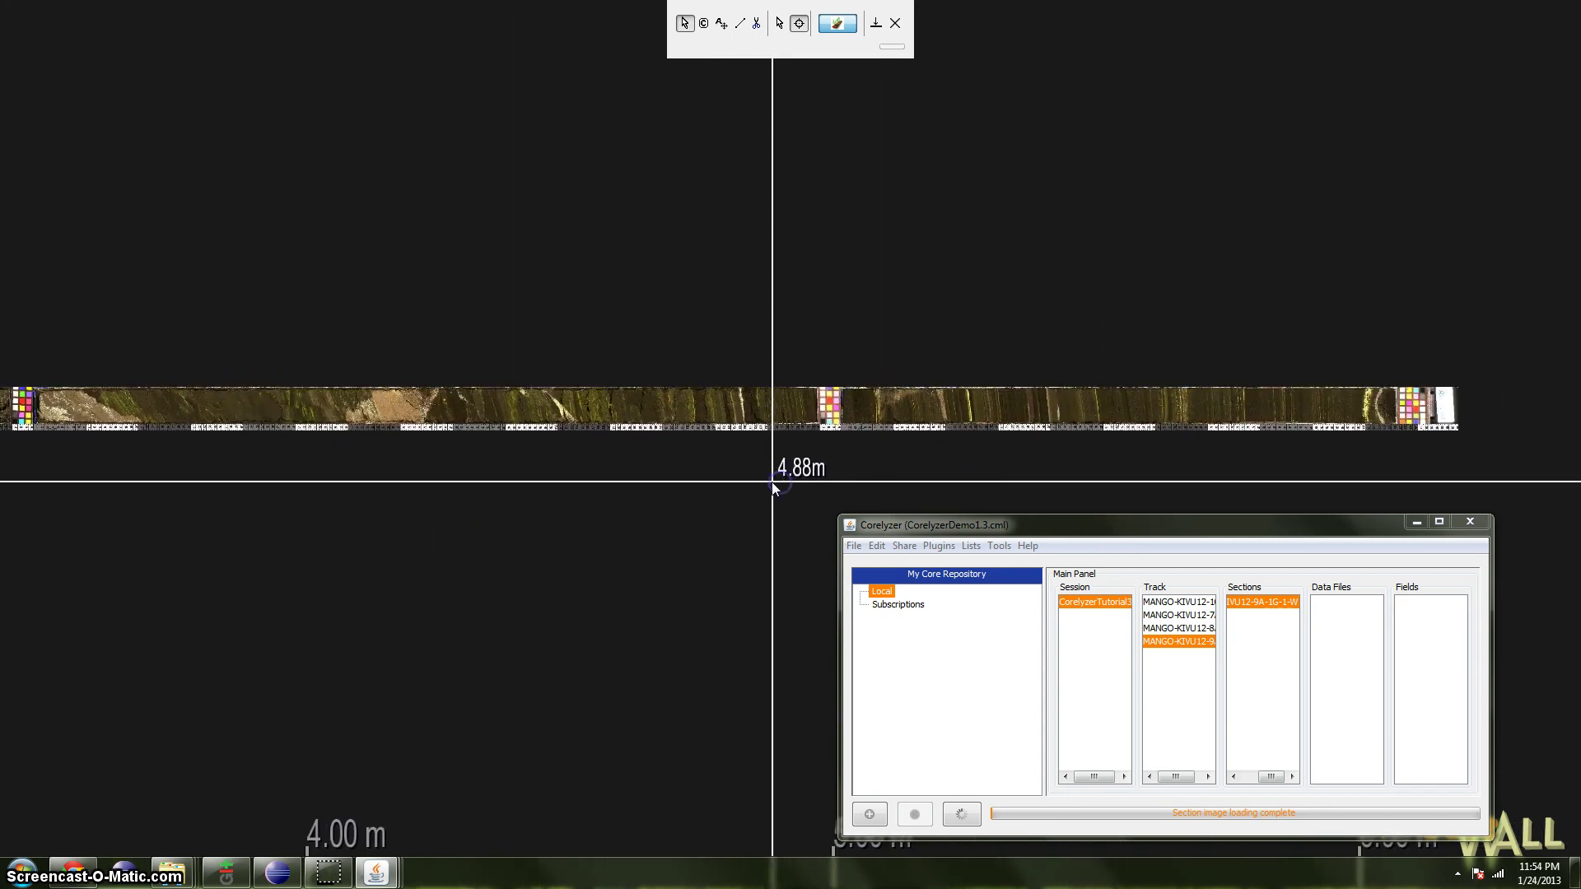
drag(1198, 414, 1485, 417)
drag(641, 463, 805, 462)
drag(730, 410, 908, 408)
Move section MANGO-KIVU12-10A-1K-4-W up against the color card end of section 1K-3-W, at about 3.5 m.
drag(962, 472, 1043, 444)
scroll(666, 472, down, 5)
scroll(665, 477, down, 2)
drag(483, 494, 706, 487)
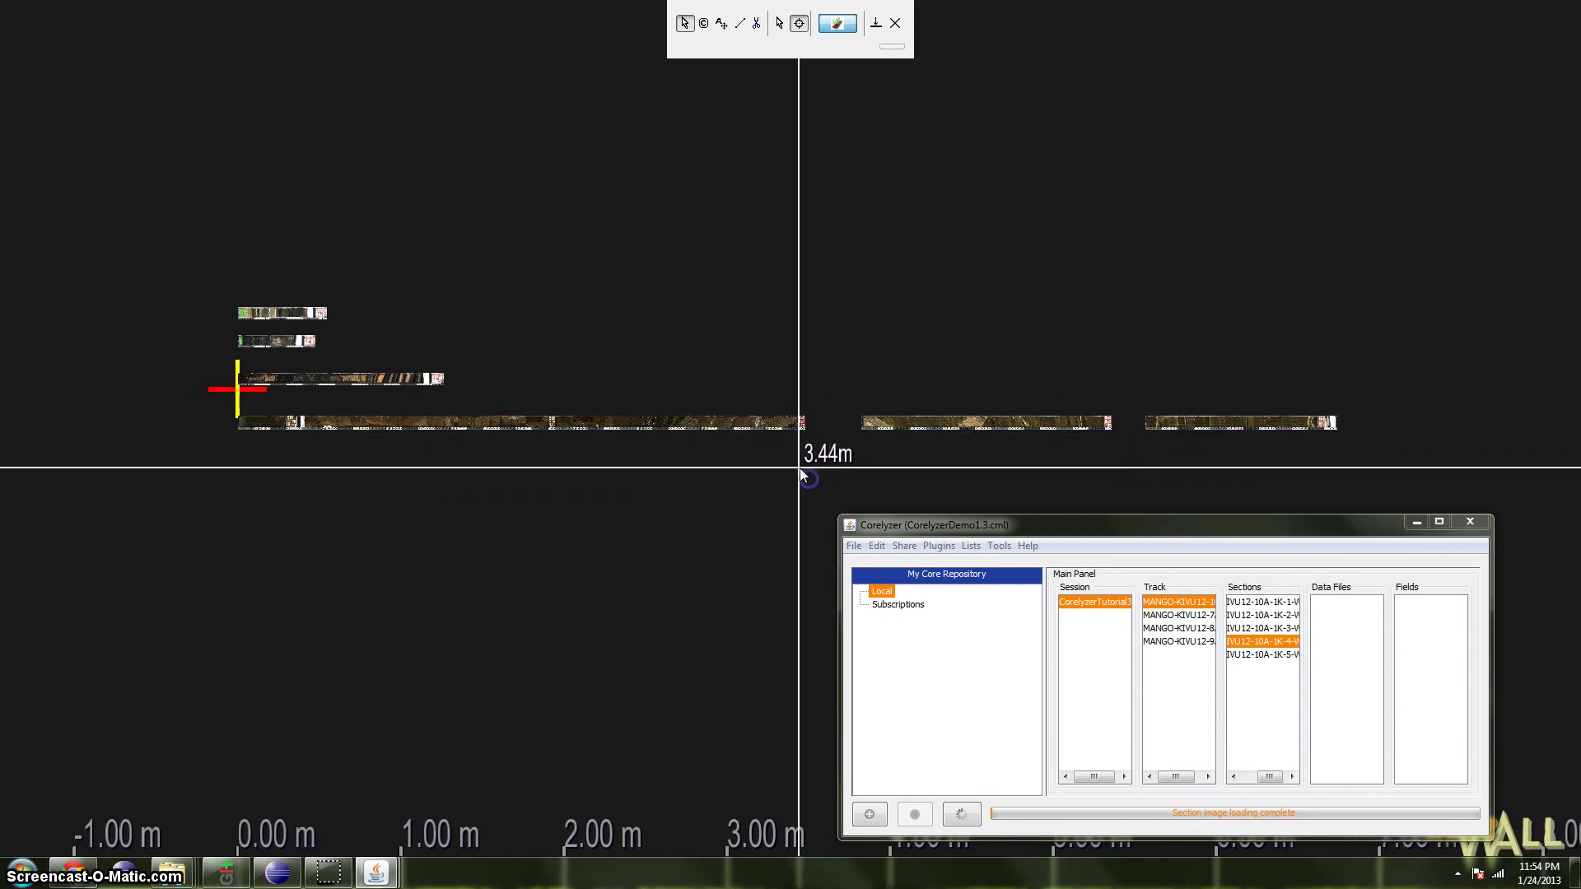
scroll(813, 469, up, 2)
scroll(829, 396, up, 3)
mouse_move(843, 416)
mouse_down()
mouse_move(807, 436)
mouse_move(861, 413)
mouse_up()
scroll(810, 441, up, 3)
click(881, 409)
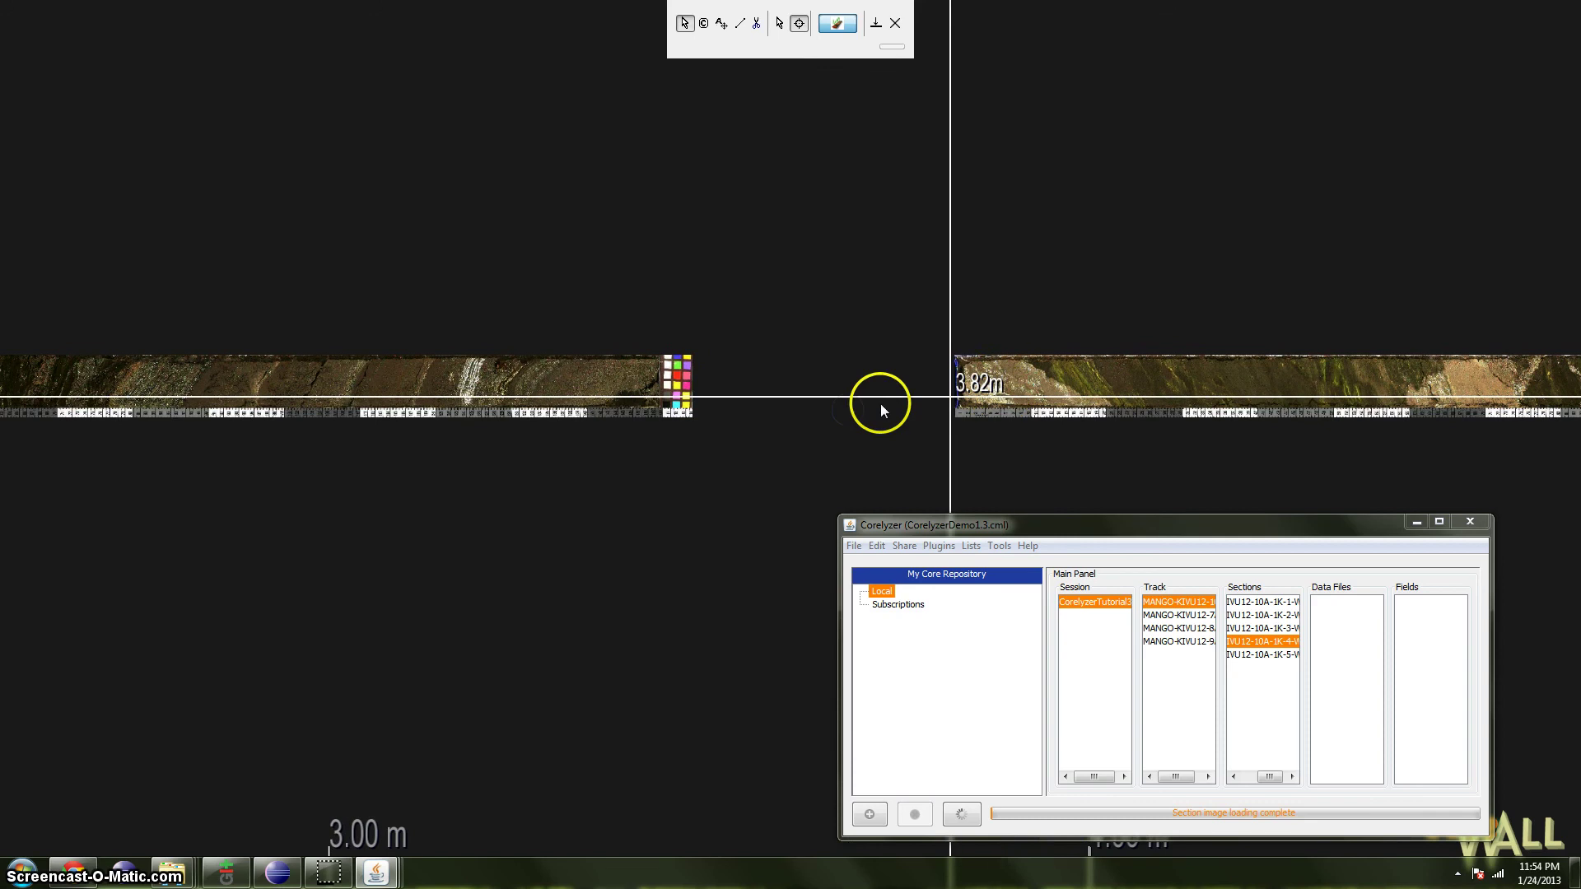
click(715, 404)
scroll(710, 412, up, 1)
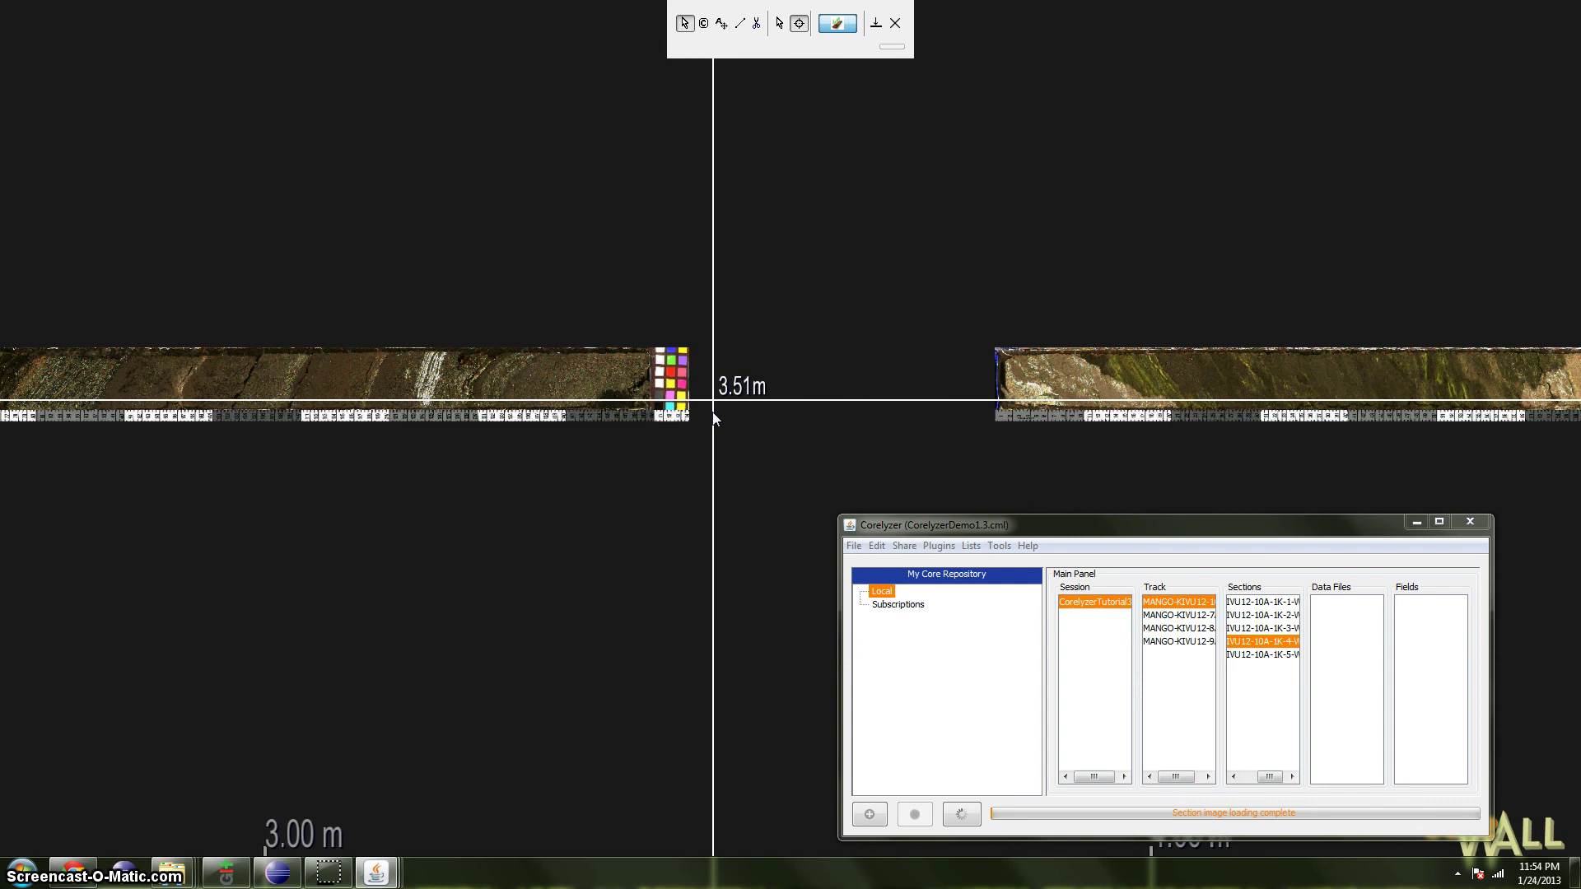
scroll(714, 412, up, 4)
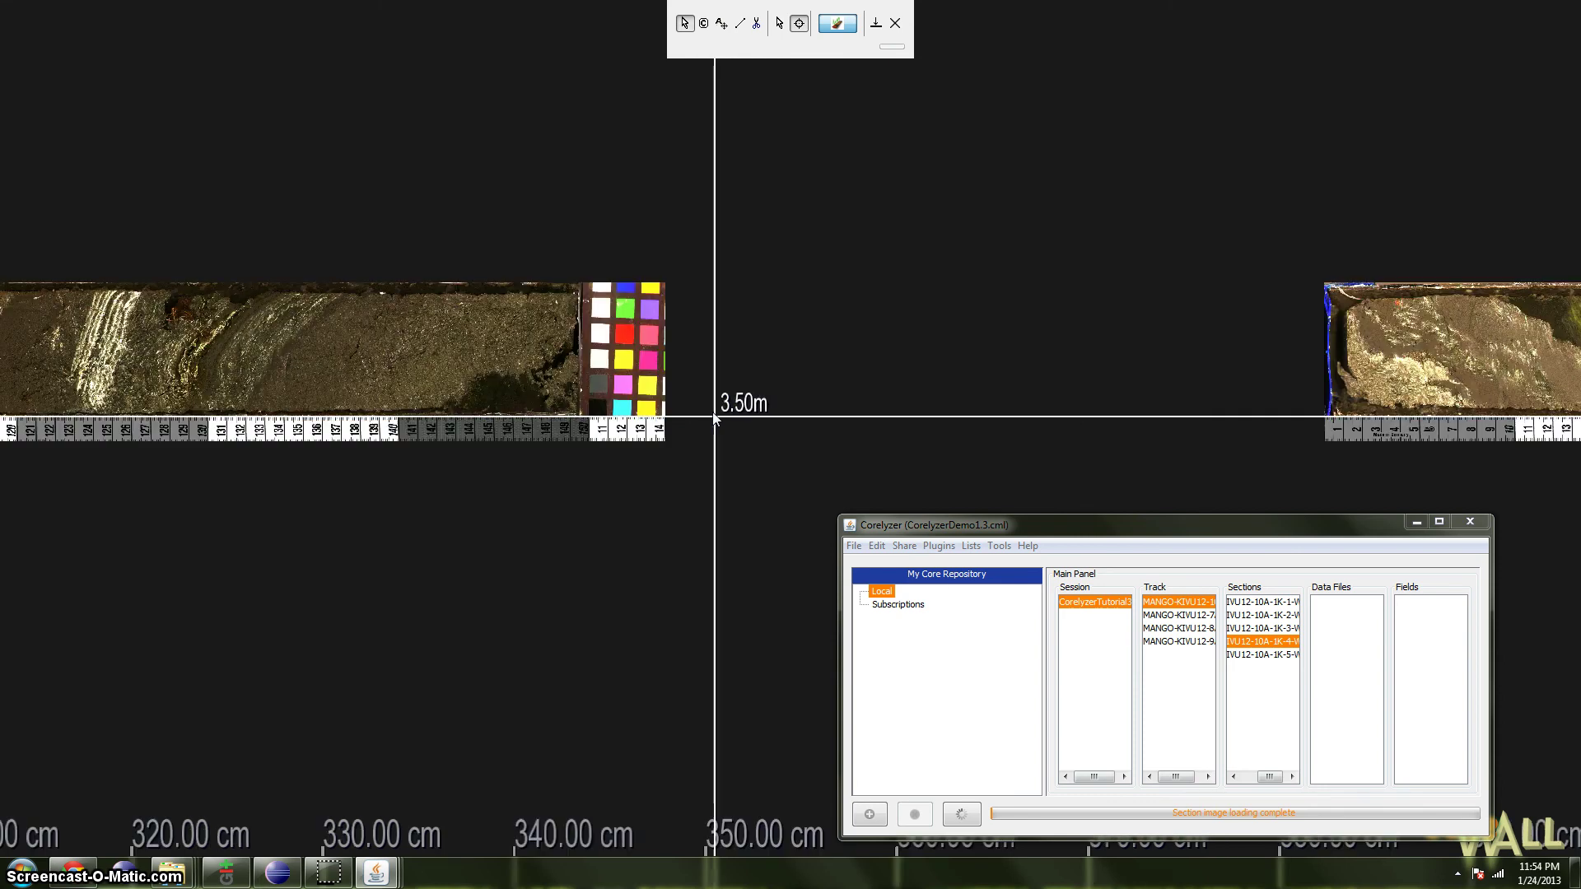
drag(1423, 361, 772, 367)
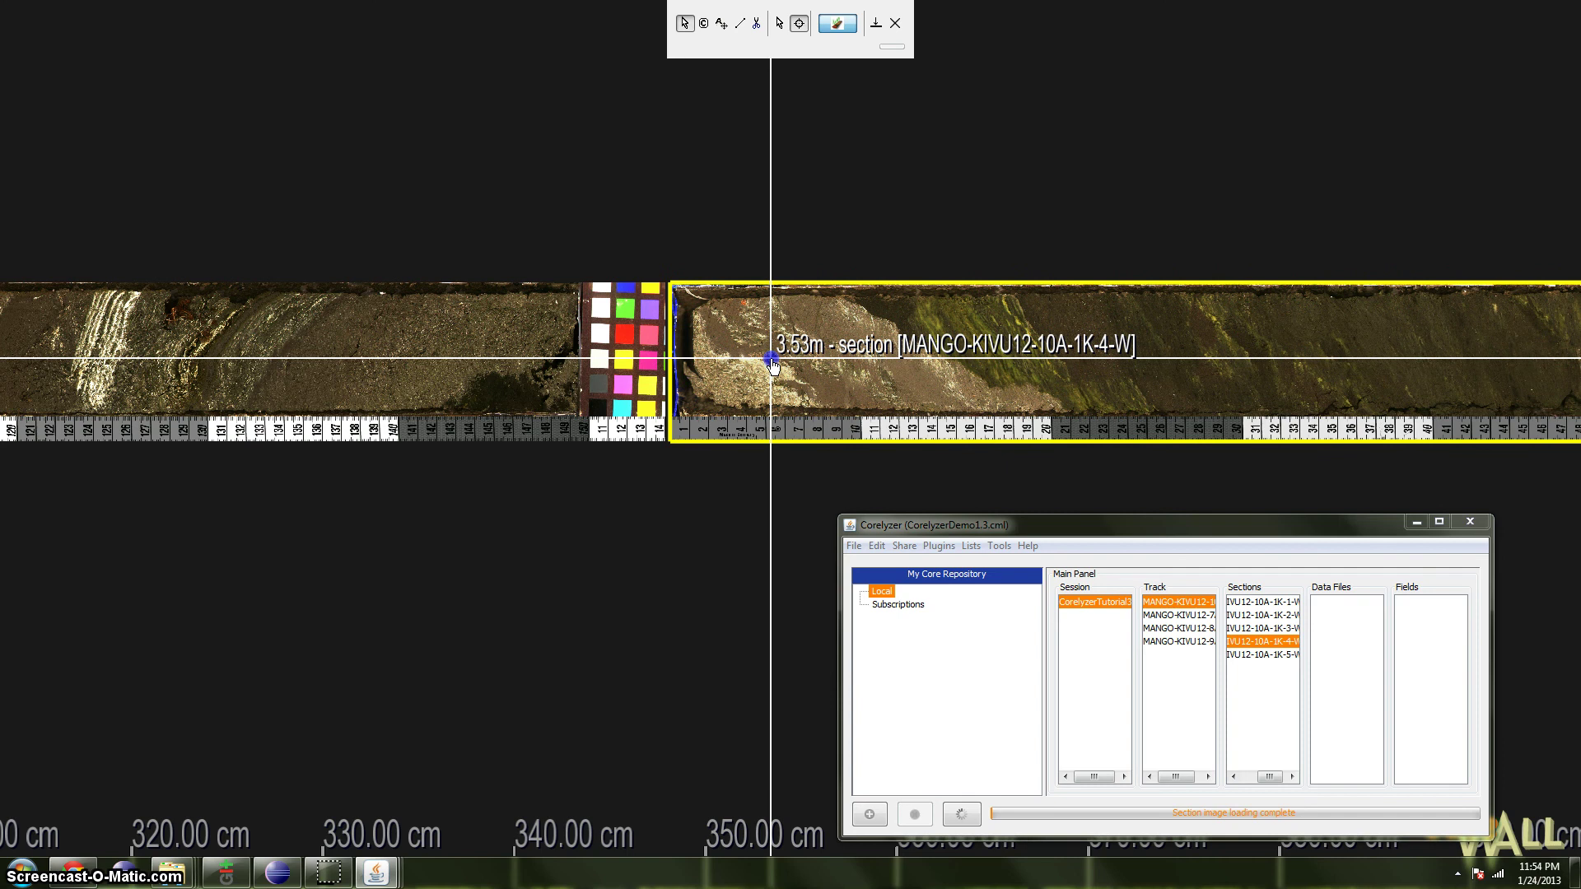
Nudge section MANGO-KIVU12-10A-1K-4-W slightly closer to the color card edge of section 1K-3-W.
drag(626, 480, 645, 478)
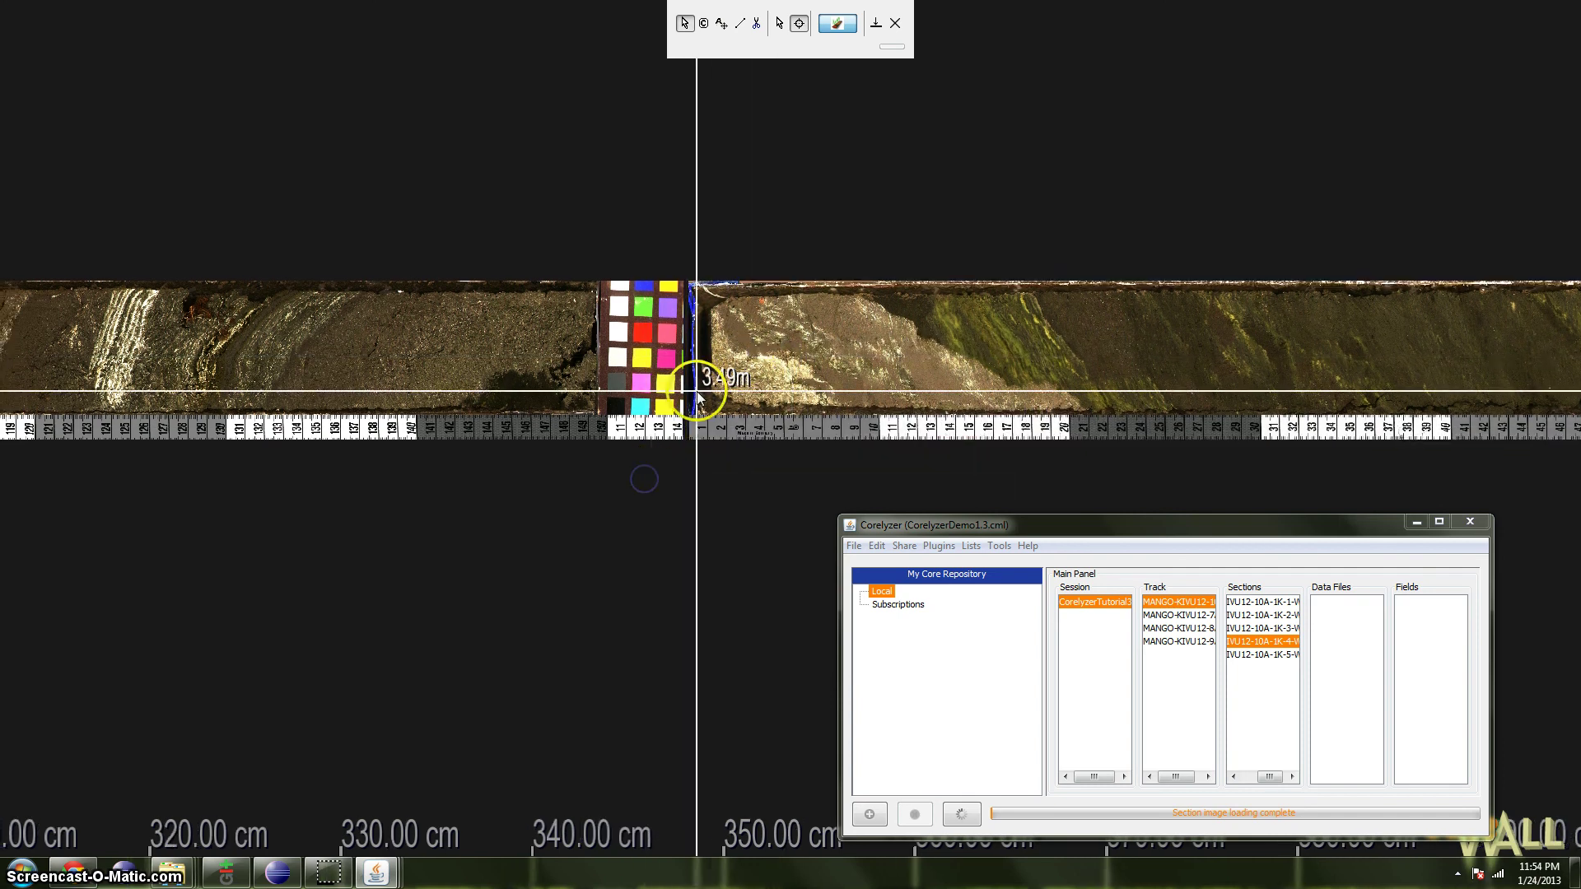
scroll(684, 394, up, 3)
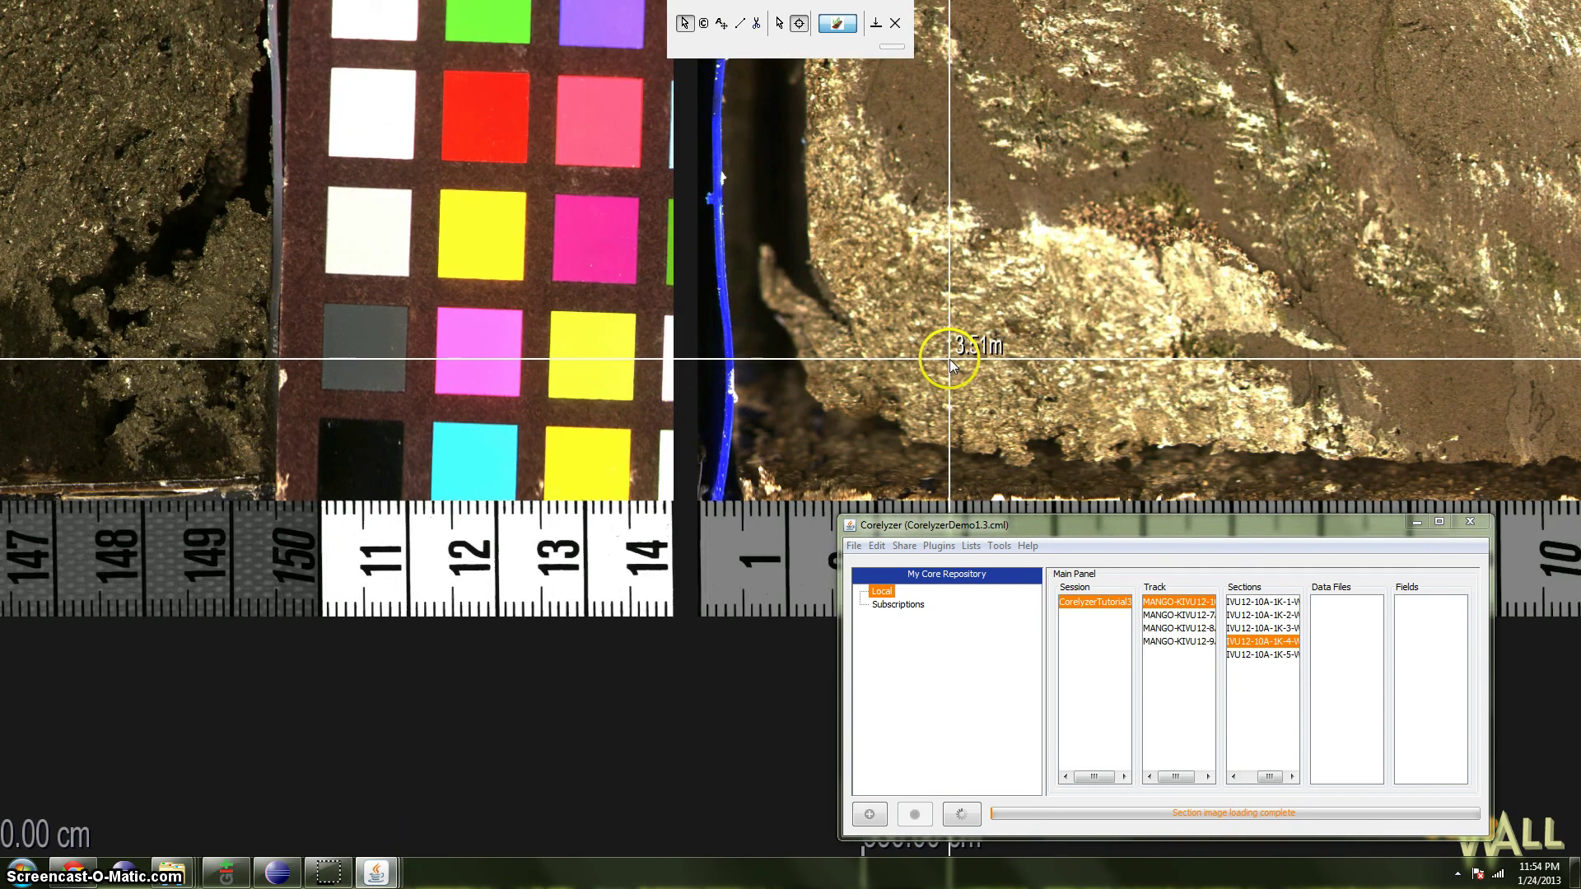
click(949, 365)
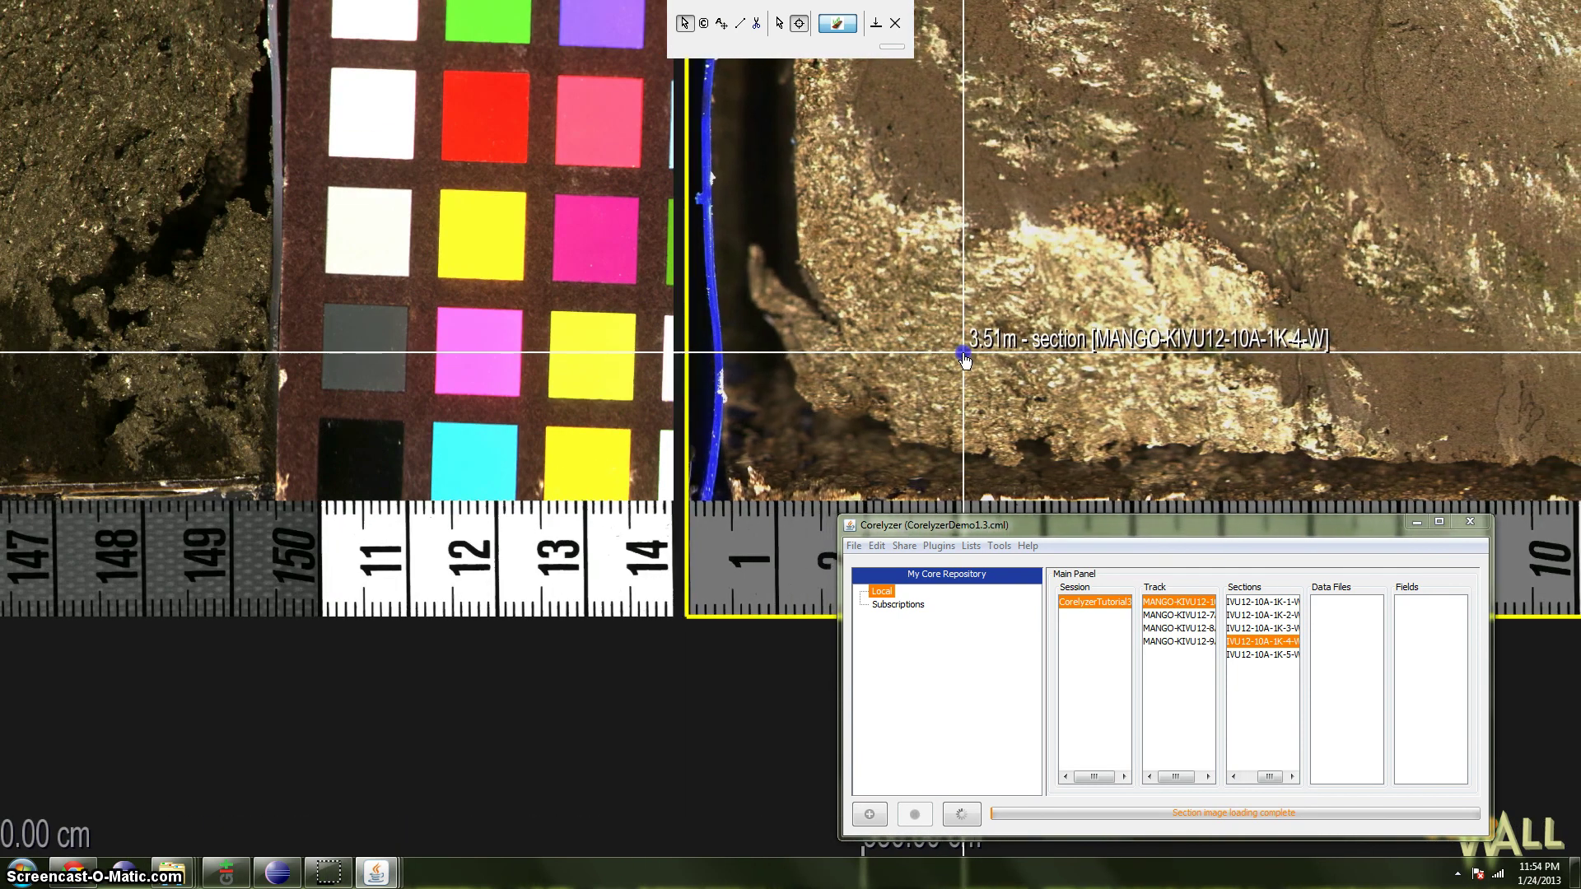
Move section MANGO-KIVU12-10A-1K-4-W deeper again, leaving a gap of about 0.4 m after section 1K-3-W.
click(739, 630)
scroll(742, 632, down, 2)
scroll(741, 627, down, 4)
drag(755, 665, 763, 402)
scroll(764, 401, down, 1)
scroll(897, 387, down, 1)
drag(1214, 410, 932, 400)
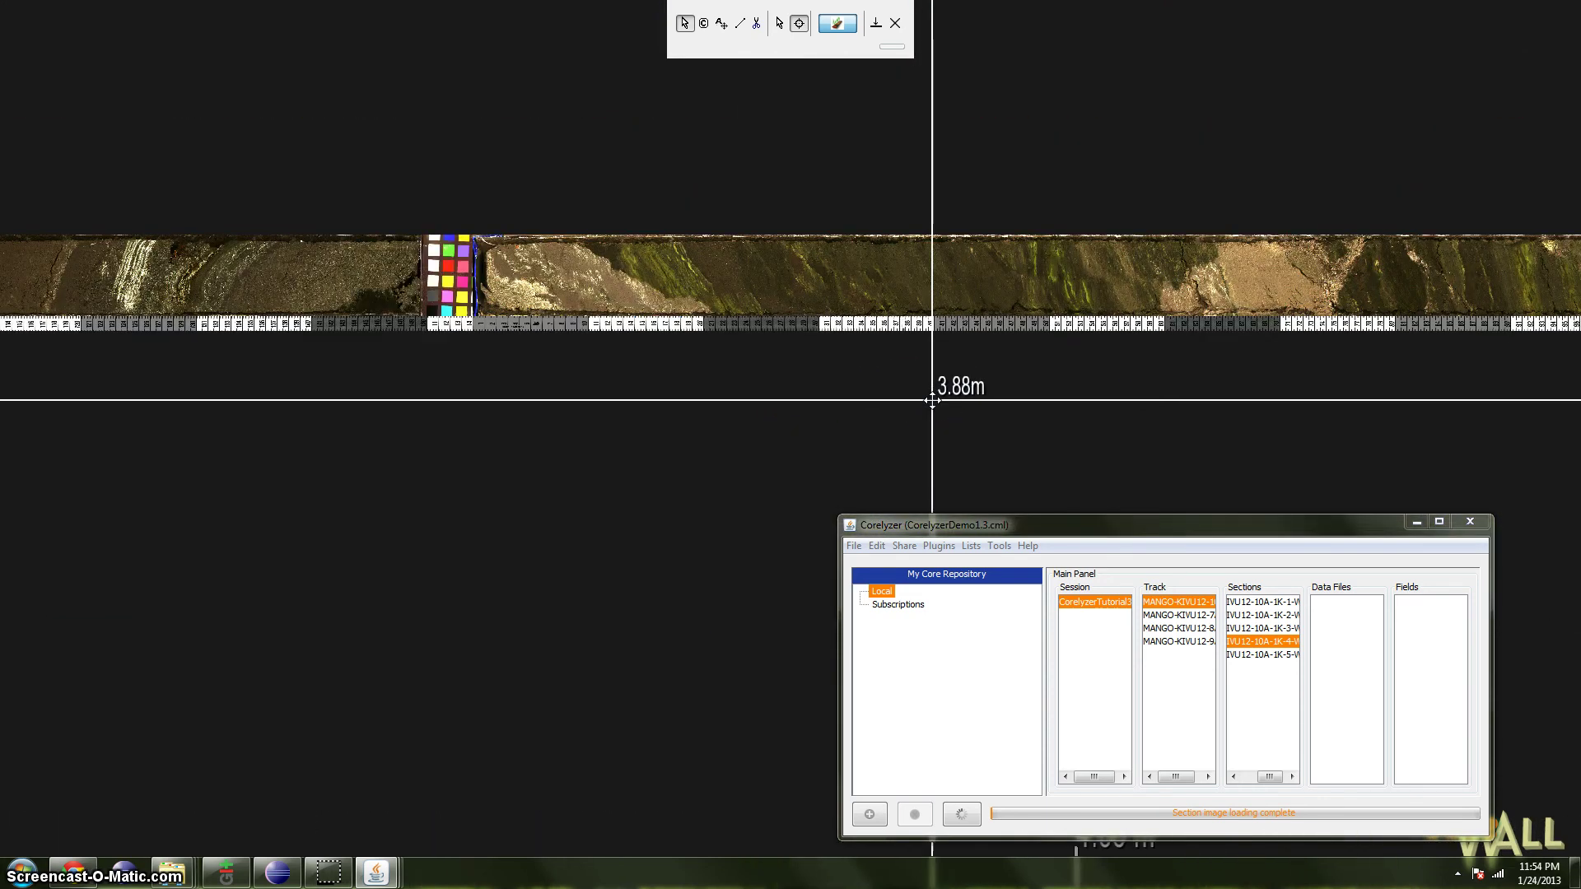
drag(1032, 418, 833, 386)
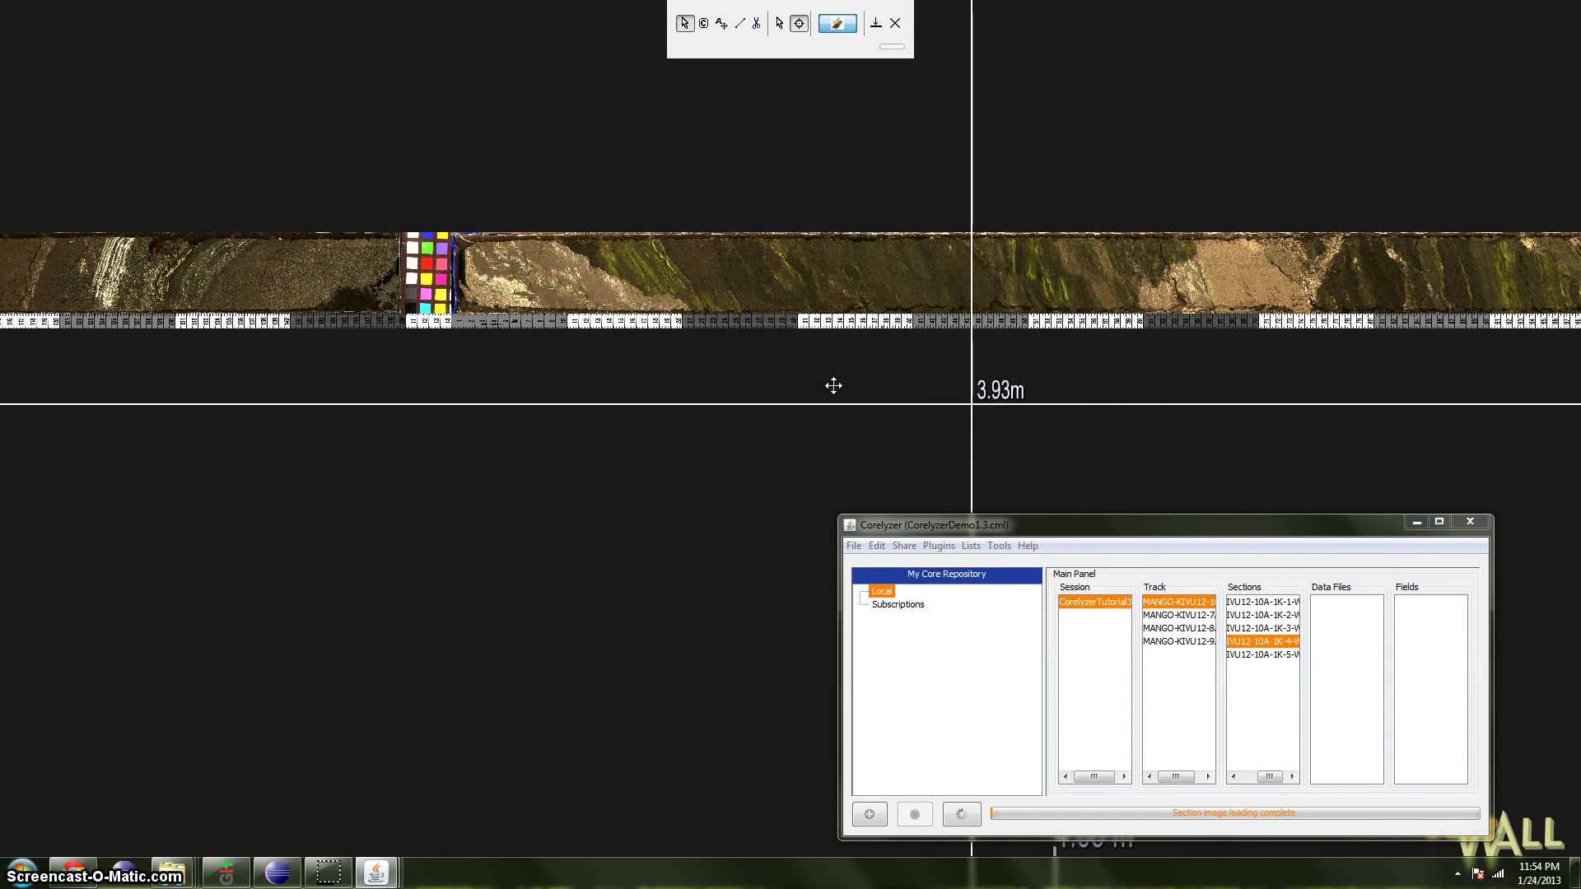
scroll(834, 387, down, 3)
drag(914, 420, 897, 354)
drag(726, 431, 733, 431)
drag(538, 444, 681, 437)
drag(1125, 440, 731, 427)
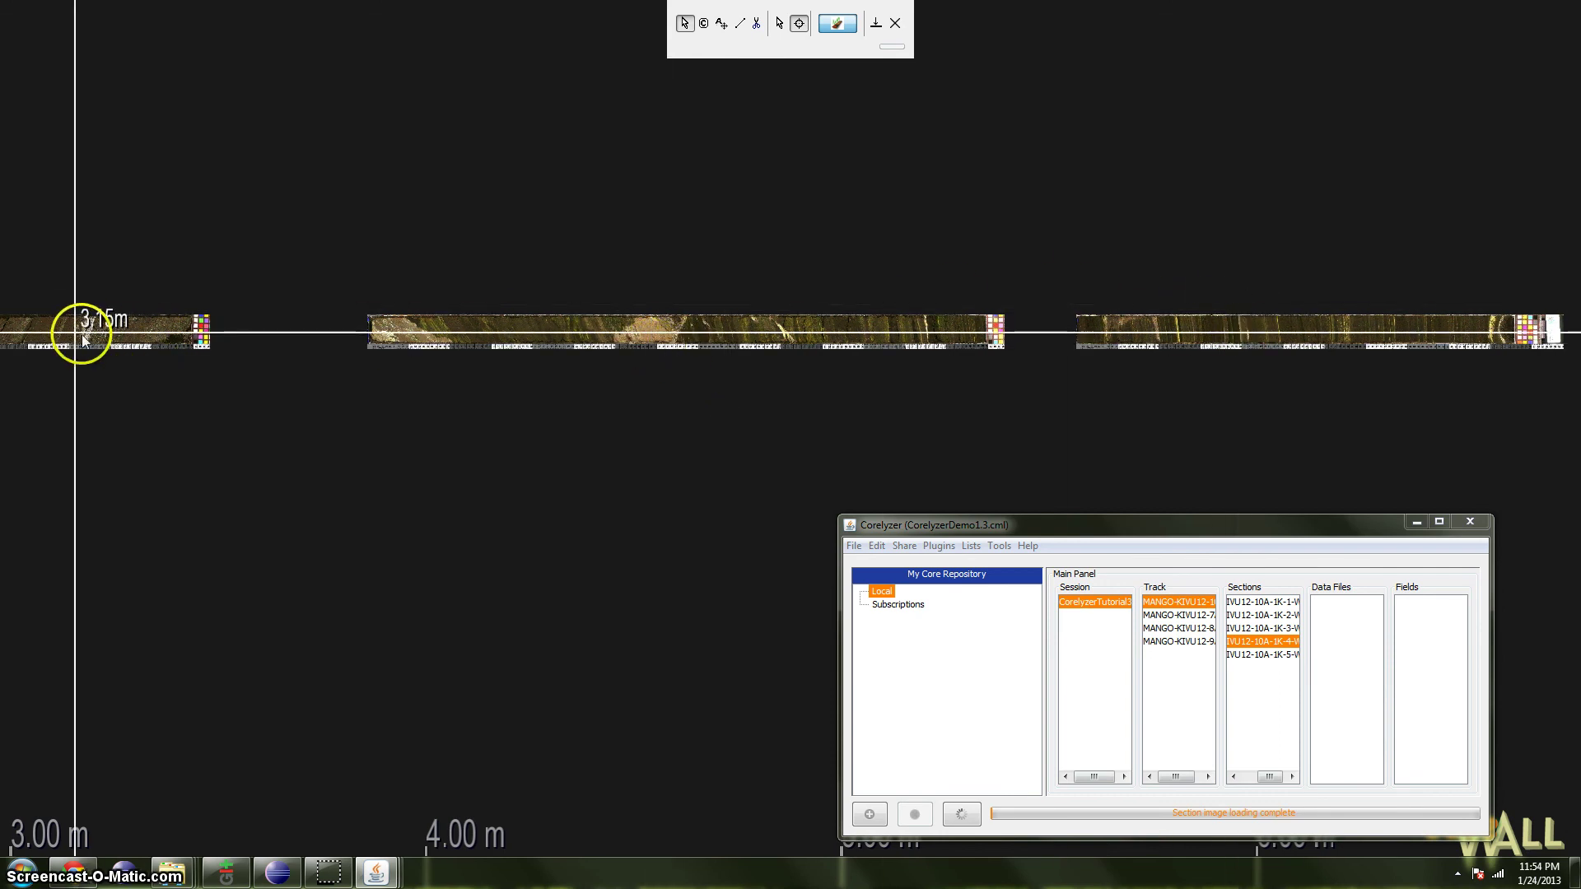
Stack the sections of track MANGO-KIVU12-10A from section 1K-3-W and check the joints between the deeper sections.
drag(121, 404, 624, 407)
click(434, 354)
right_click(545, 334)
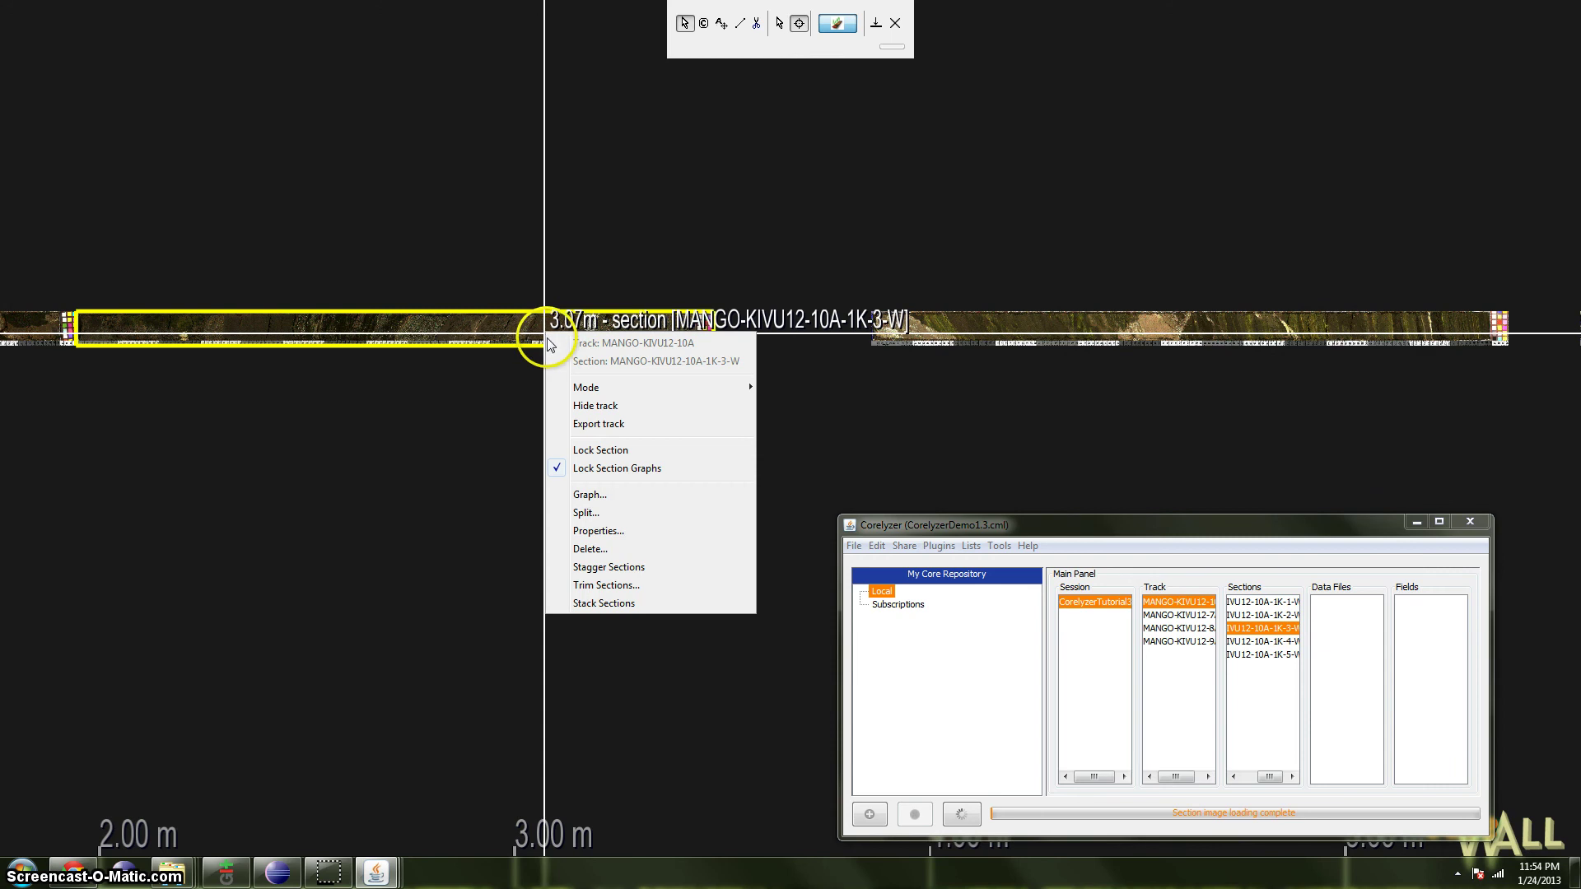
click(630, 607)
drag(1350, 401, 1145, 389)
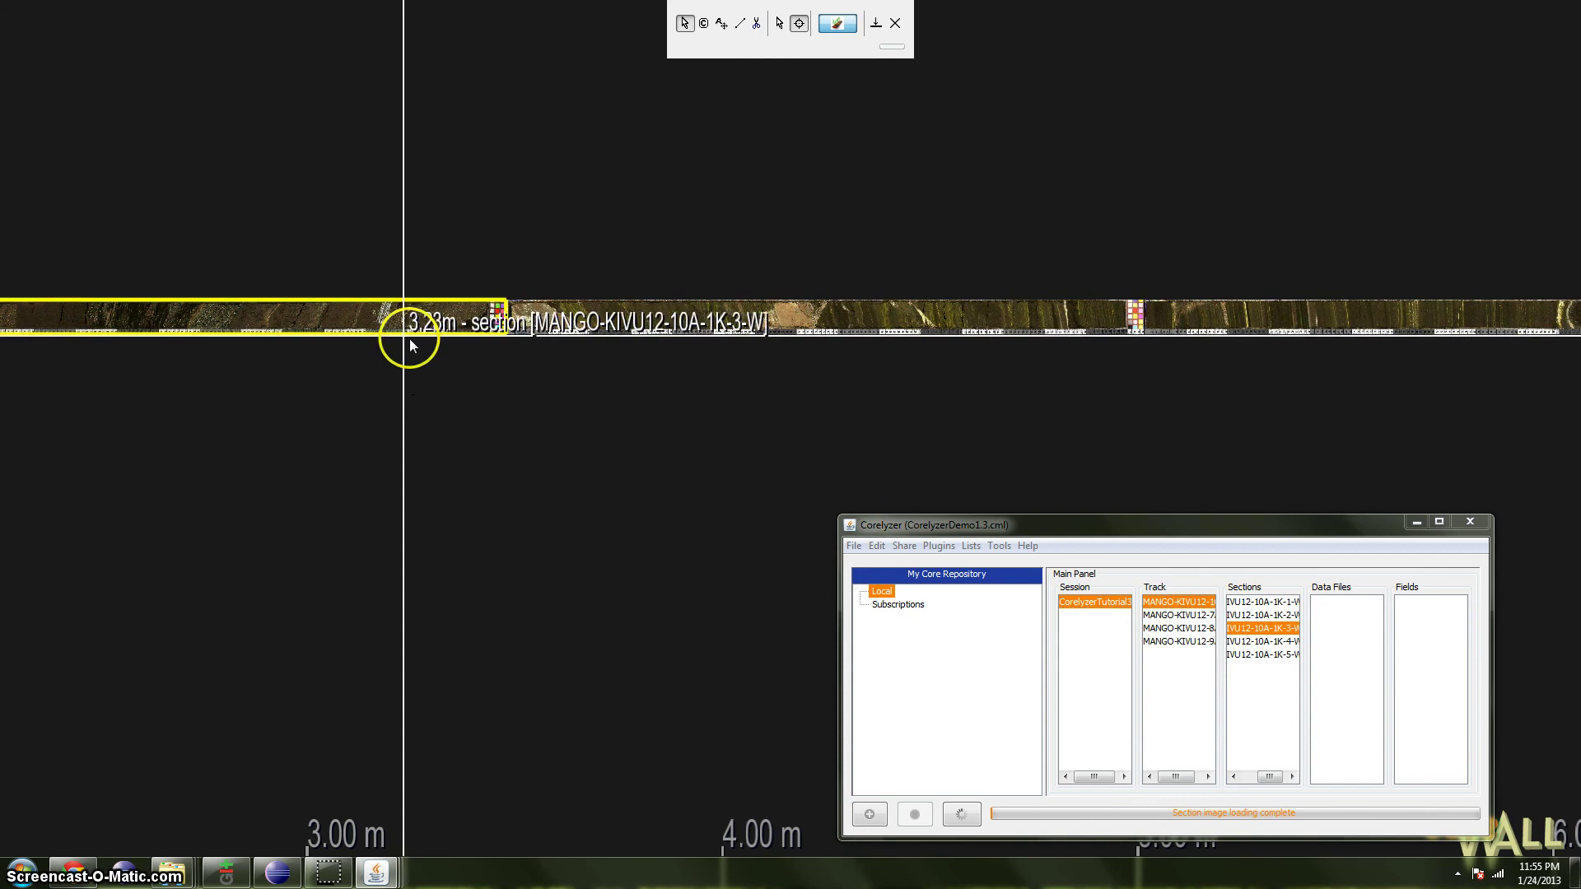
drag(509, 393, 540, 388)
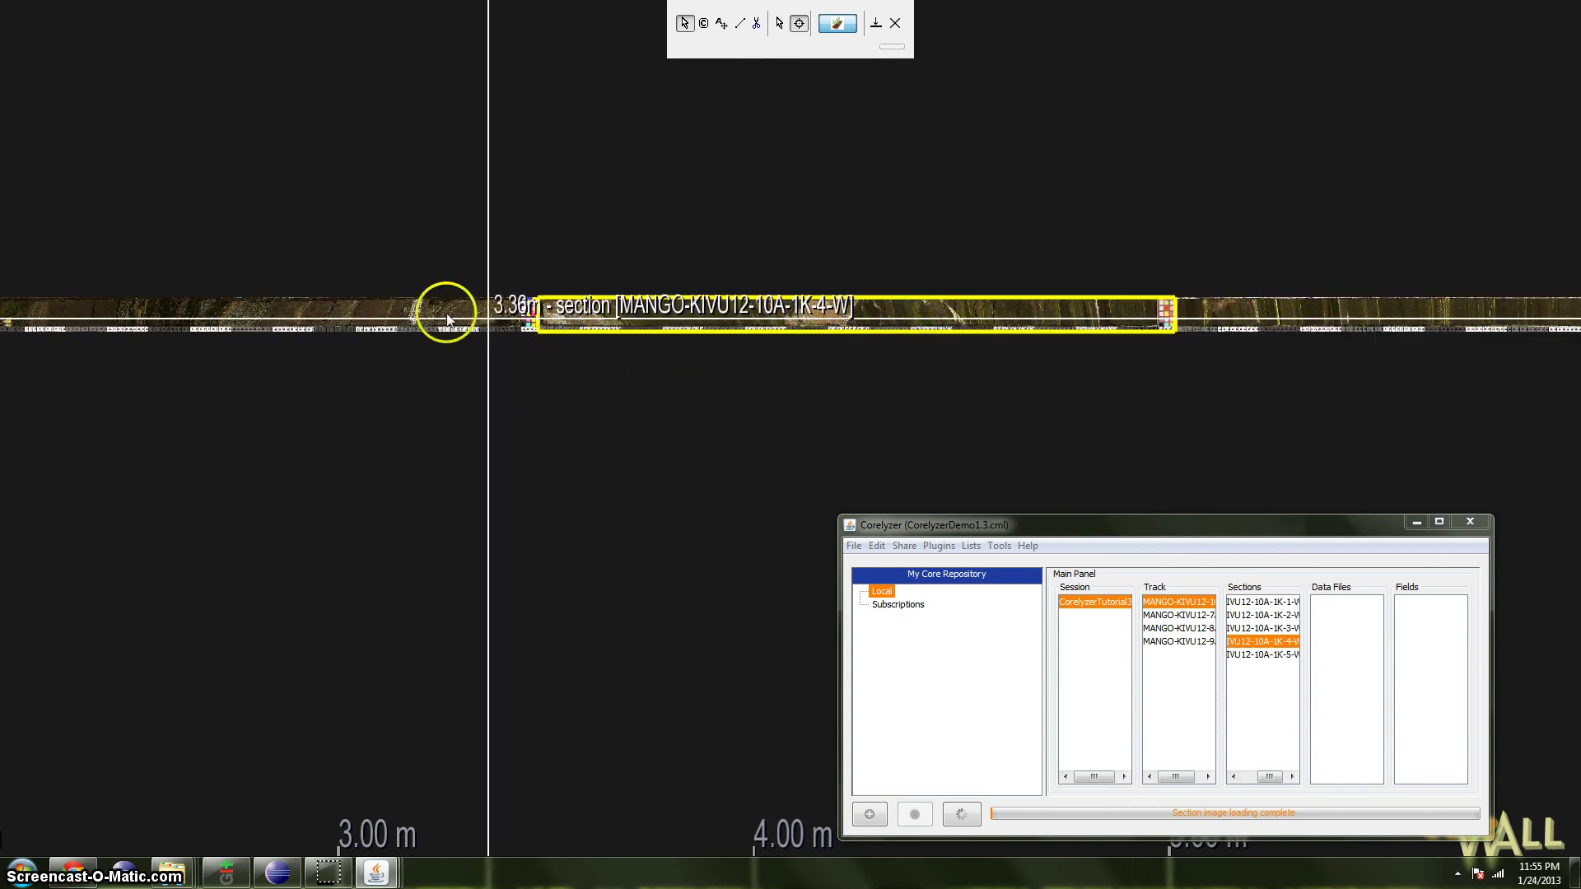
drag(1047, 421, 811, 420)
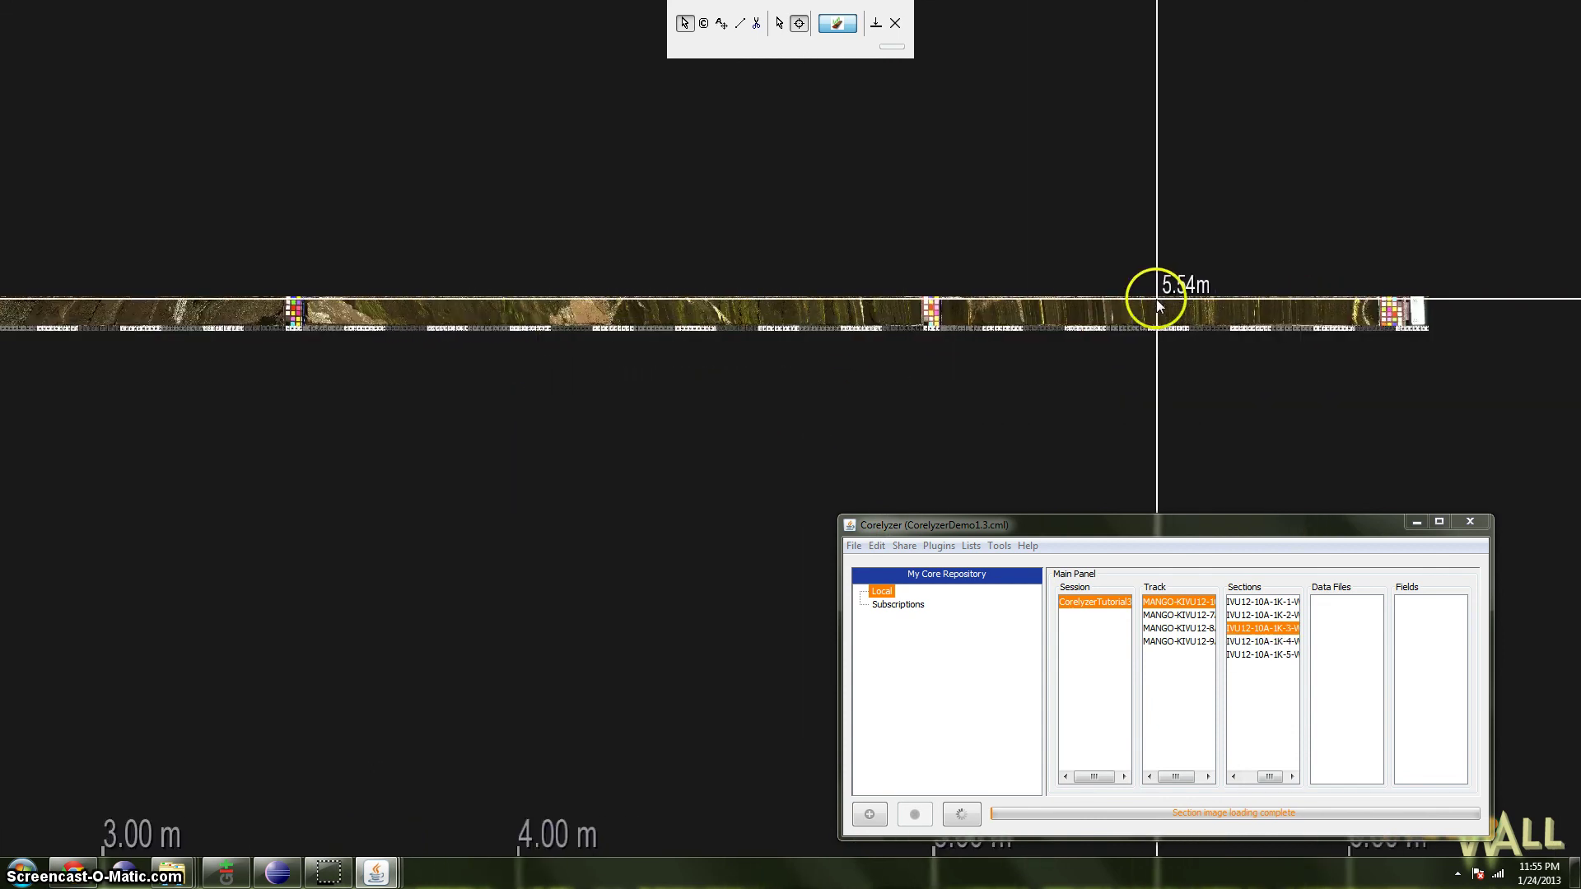
Separate the stacked sections of track MANGO-KIVU12-10A by sliding 1K-5-W and then 1K-4-W deeper, about 0.3 m for 1K-4-W.
drag(1146, 314, 1343, 318)
drag(676, 317, 793, 316)
drag(1067, 400, 931, 399)
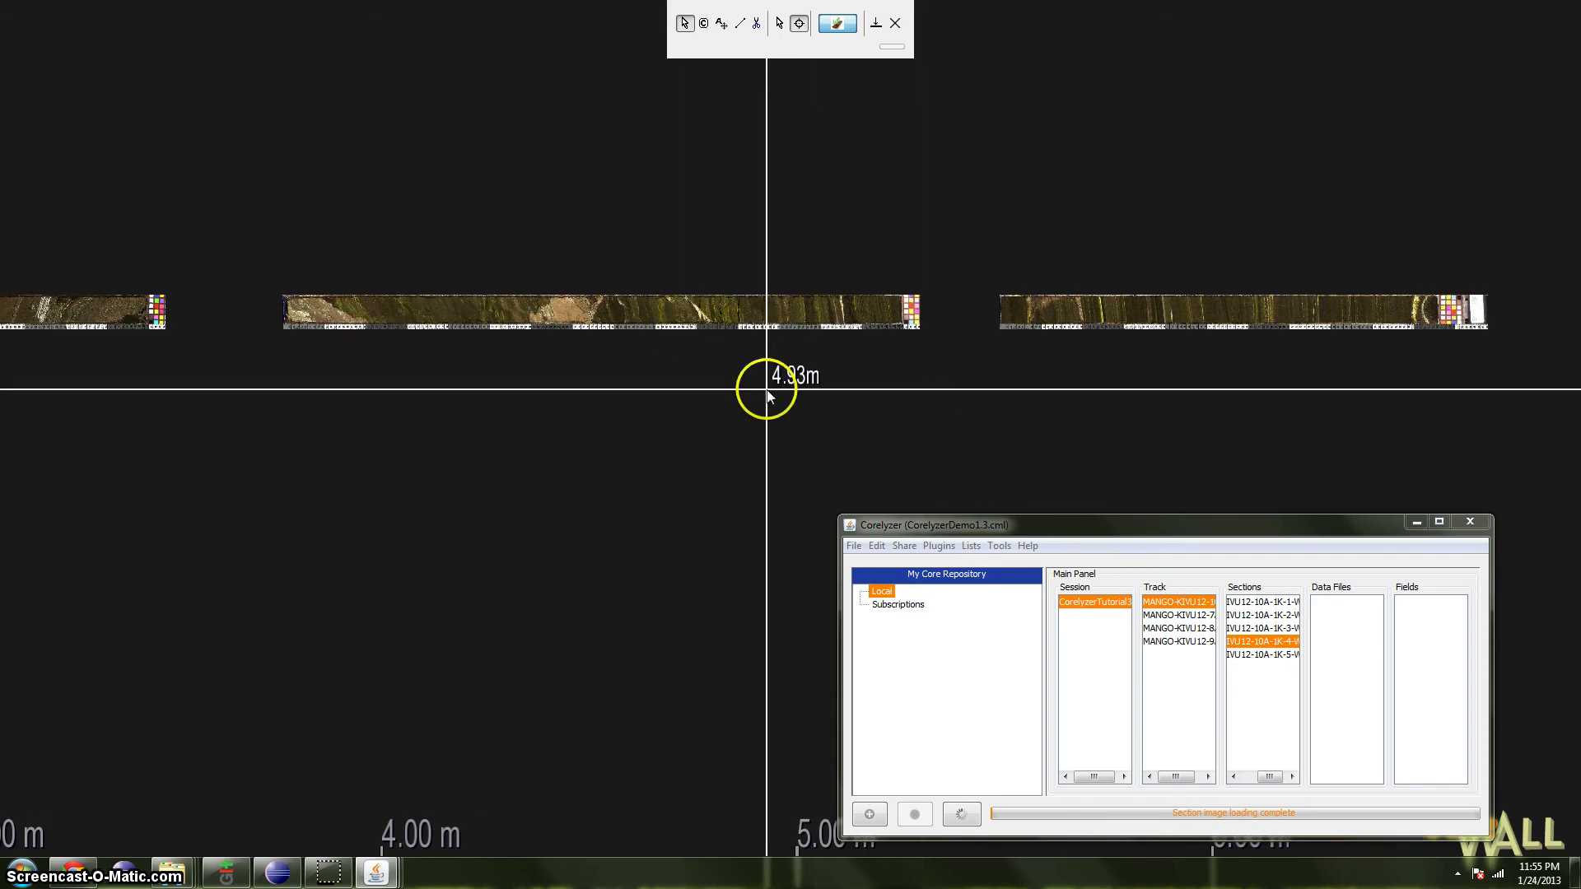
Stagger the sections of track MANGO-KIVU12-10A, and turn the staggering back off.
drag(777, 384, 645, 387)
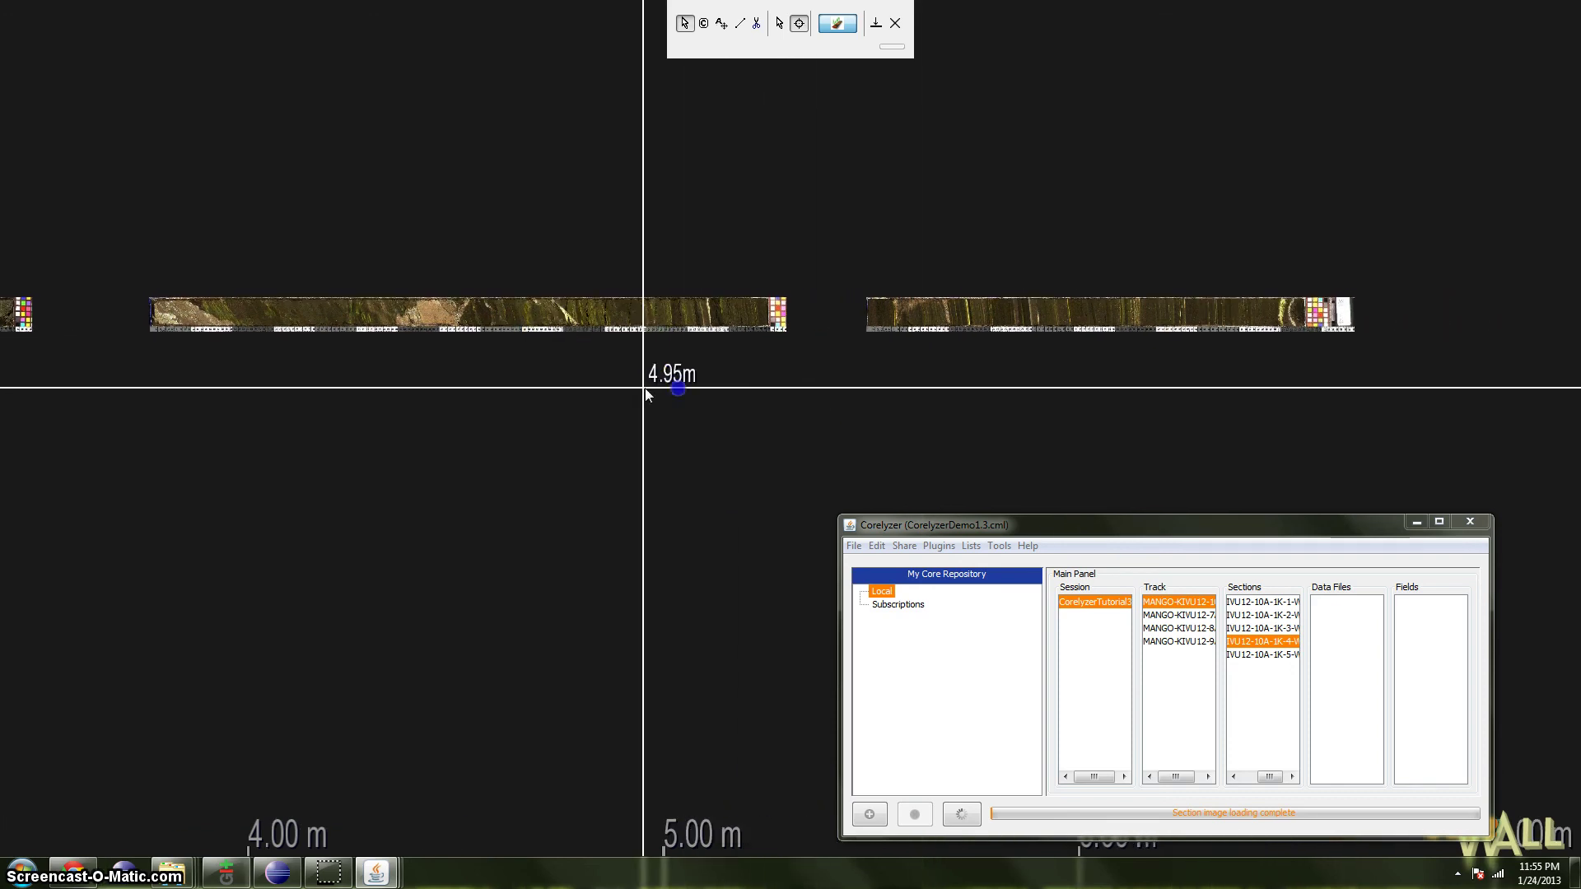
right_click(634, 322)
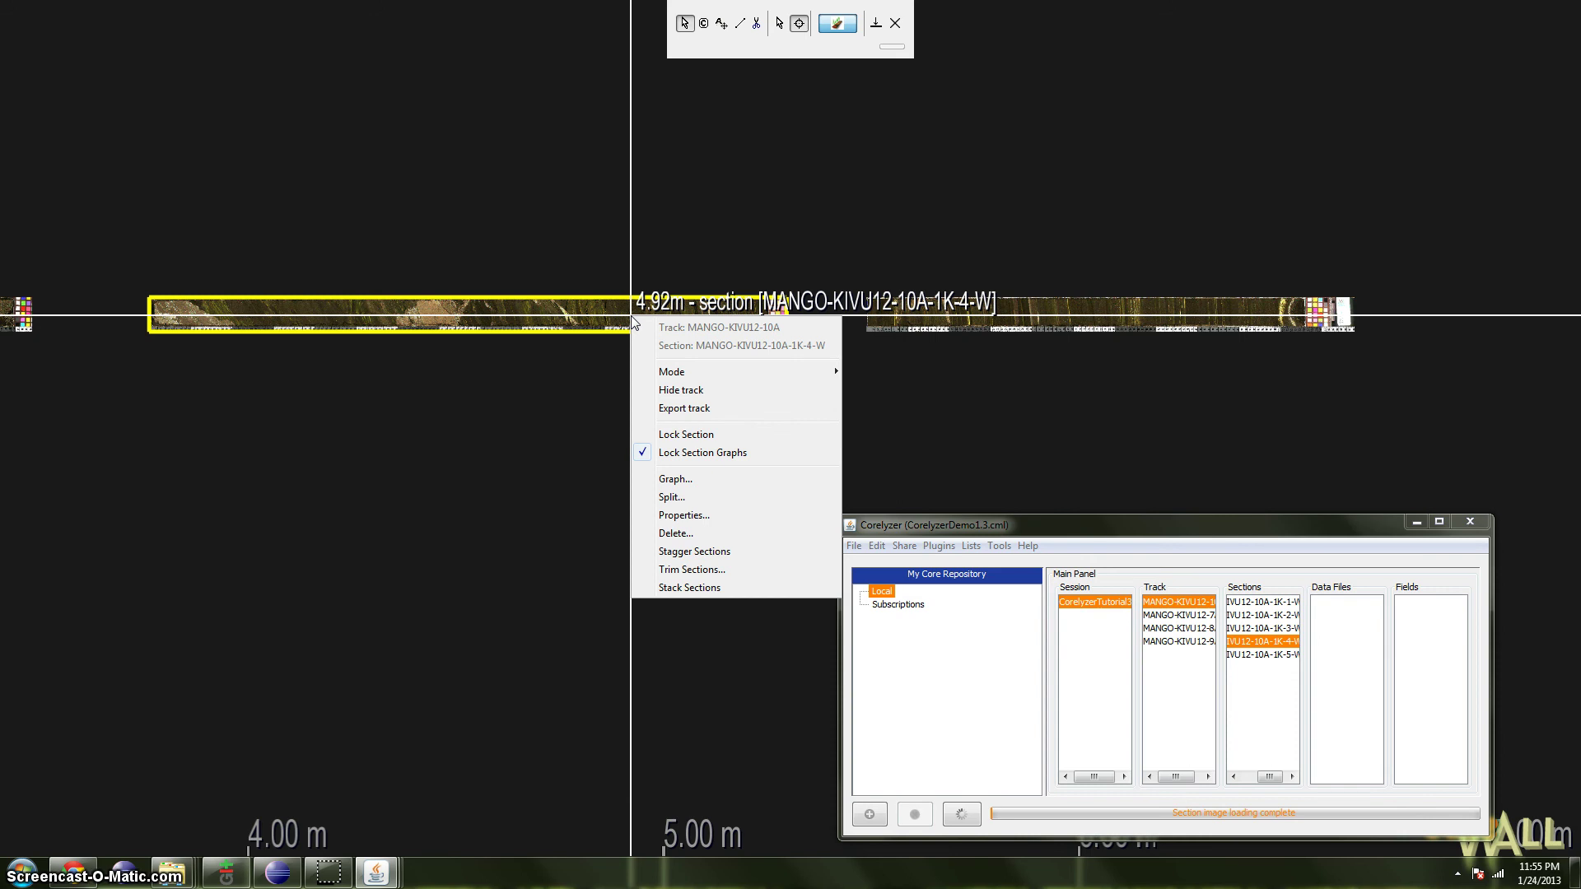
click(522, 393)
click(705, 322)
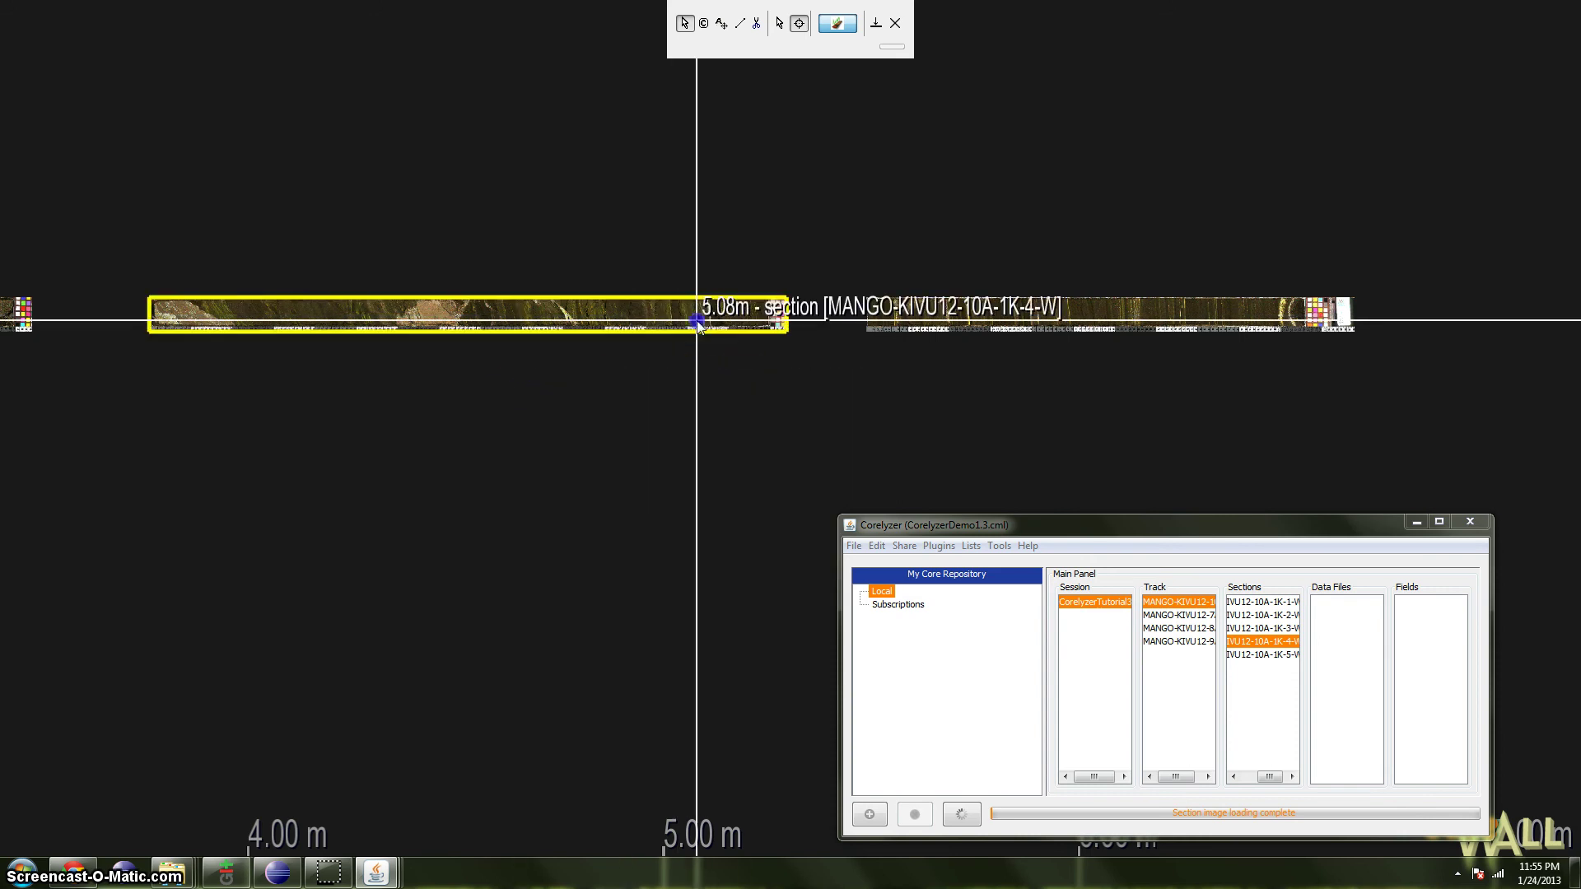
click(1129, 311)
click(1131, 316)
right_click(575, 329)
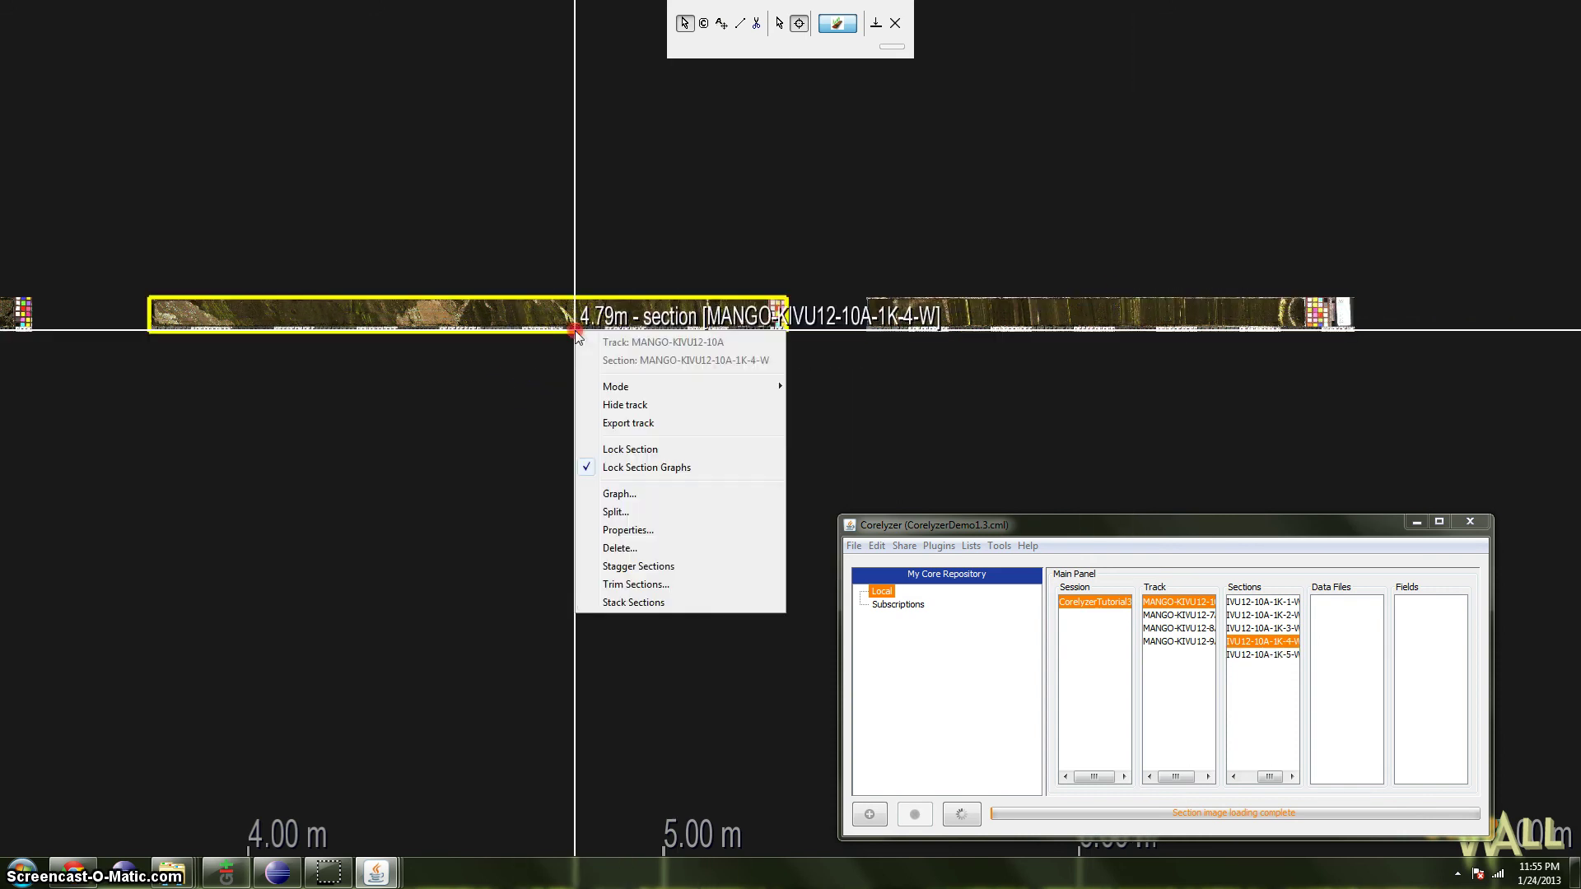
click(649, 566)
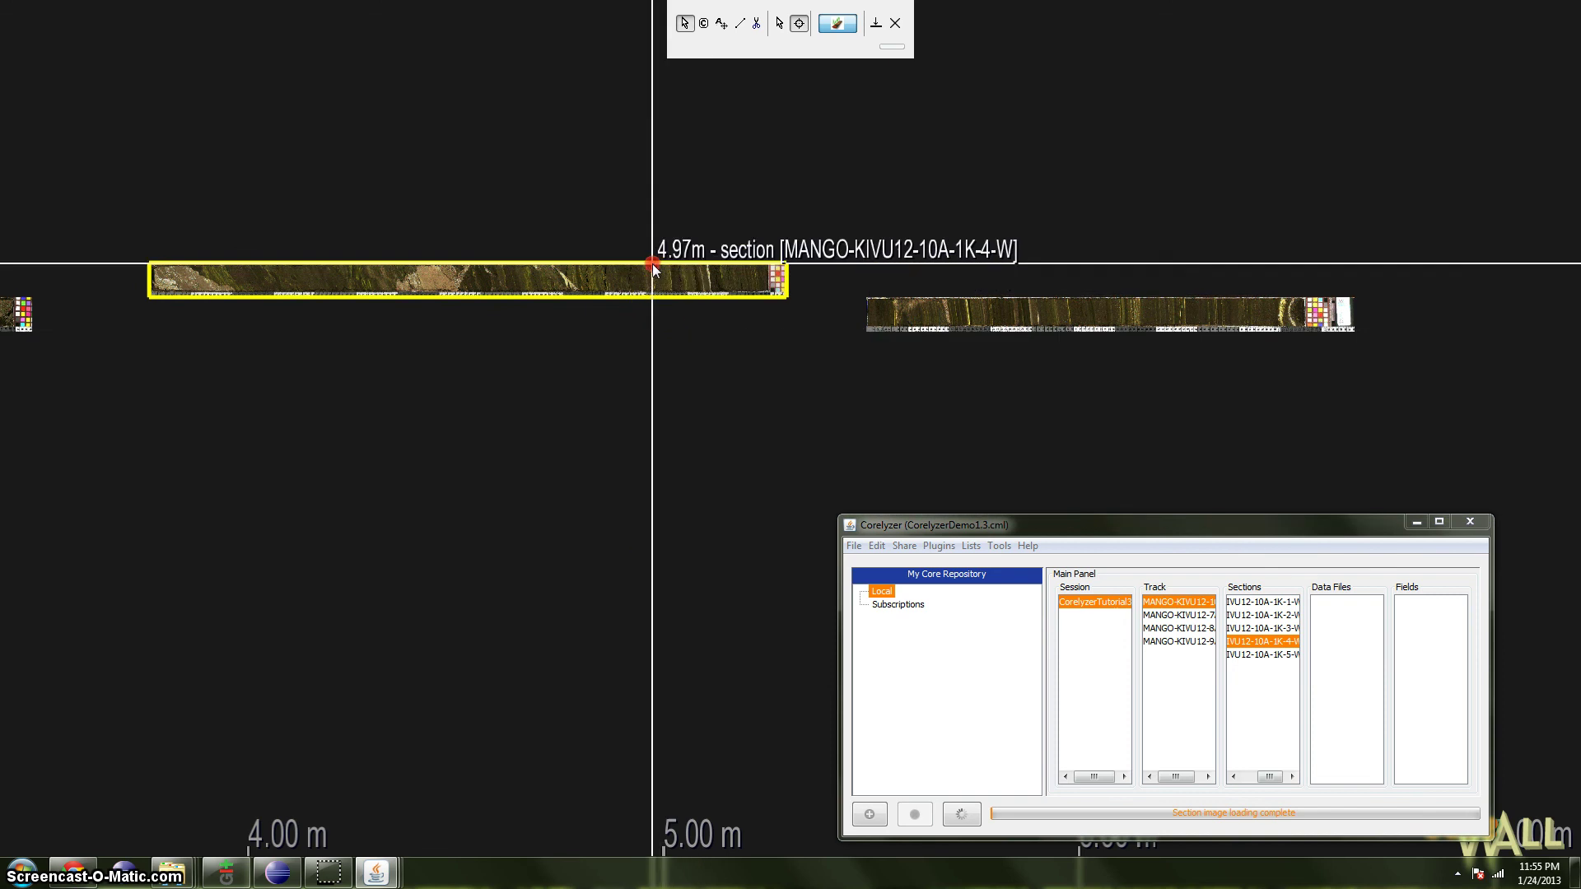
right_click(650, 265)
click(707, 500)
Stack the sections of track MANGO-KIVU12-10A from section 1K-4-W to close the gap before section 1K-5-W.
right_click(588, 338)
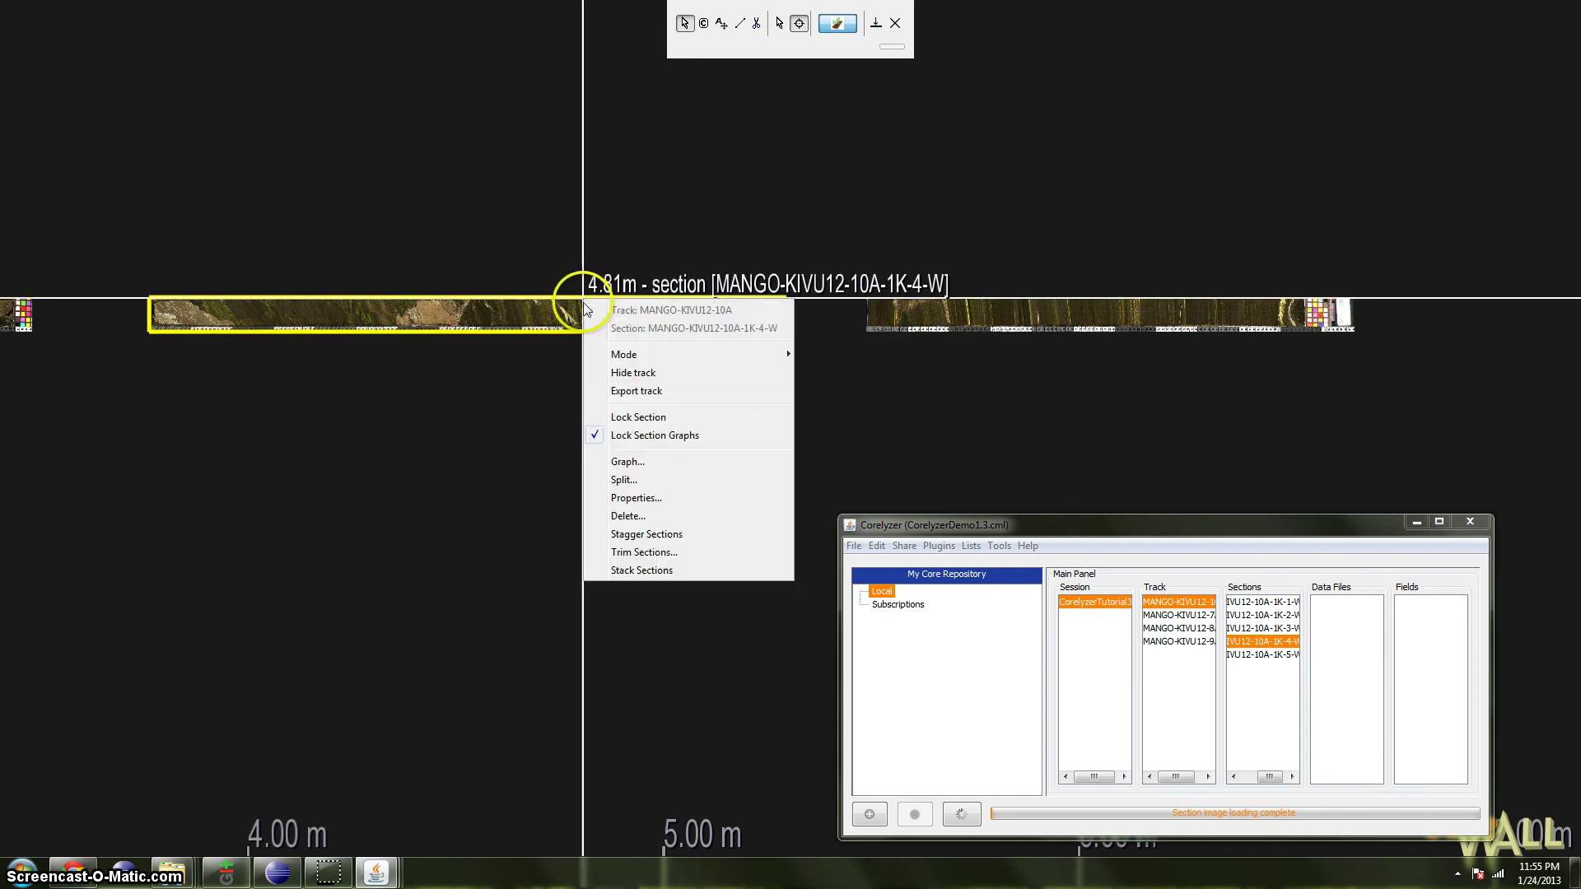
click(659, 560)
click(650, 443)
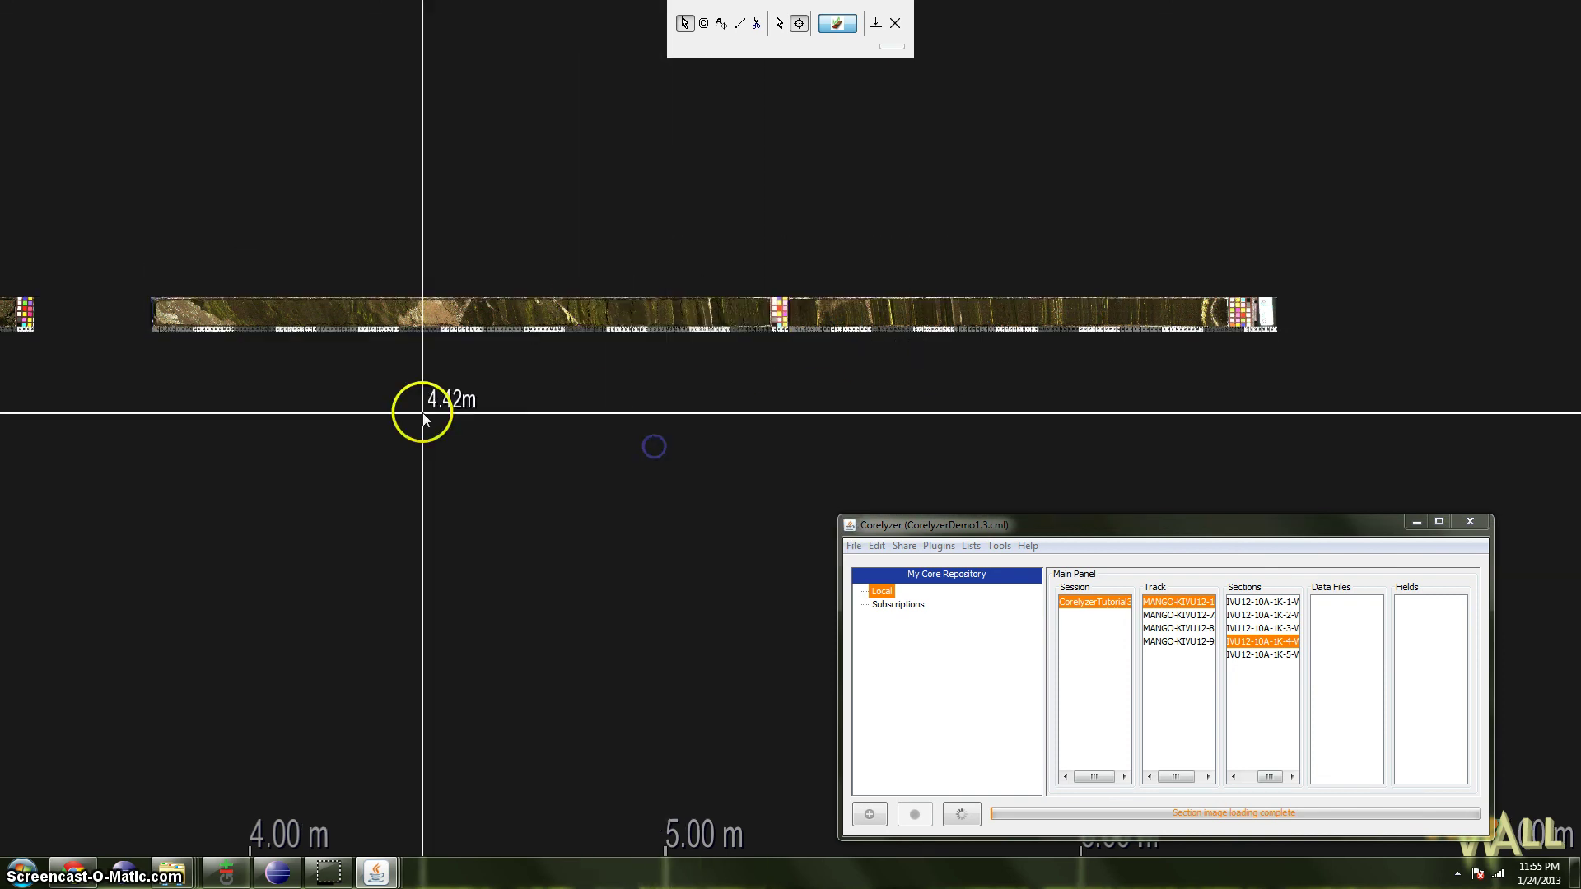
Stack the sections of track MANGO-KIVU12-10A from section 1K-3-W to close the gap before section 1K-4-W.
drag(196, 421, 879, 393)
click(494, 284)
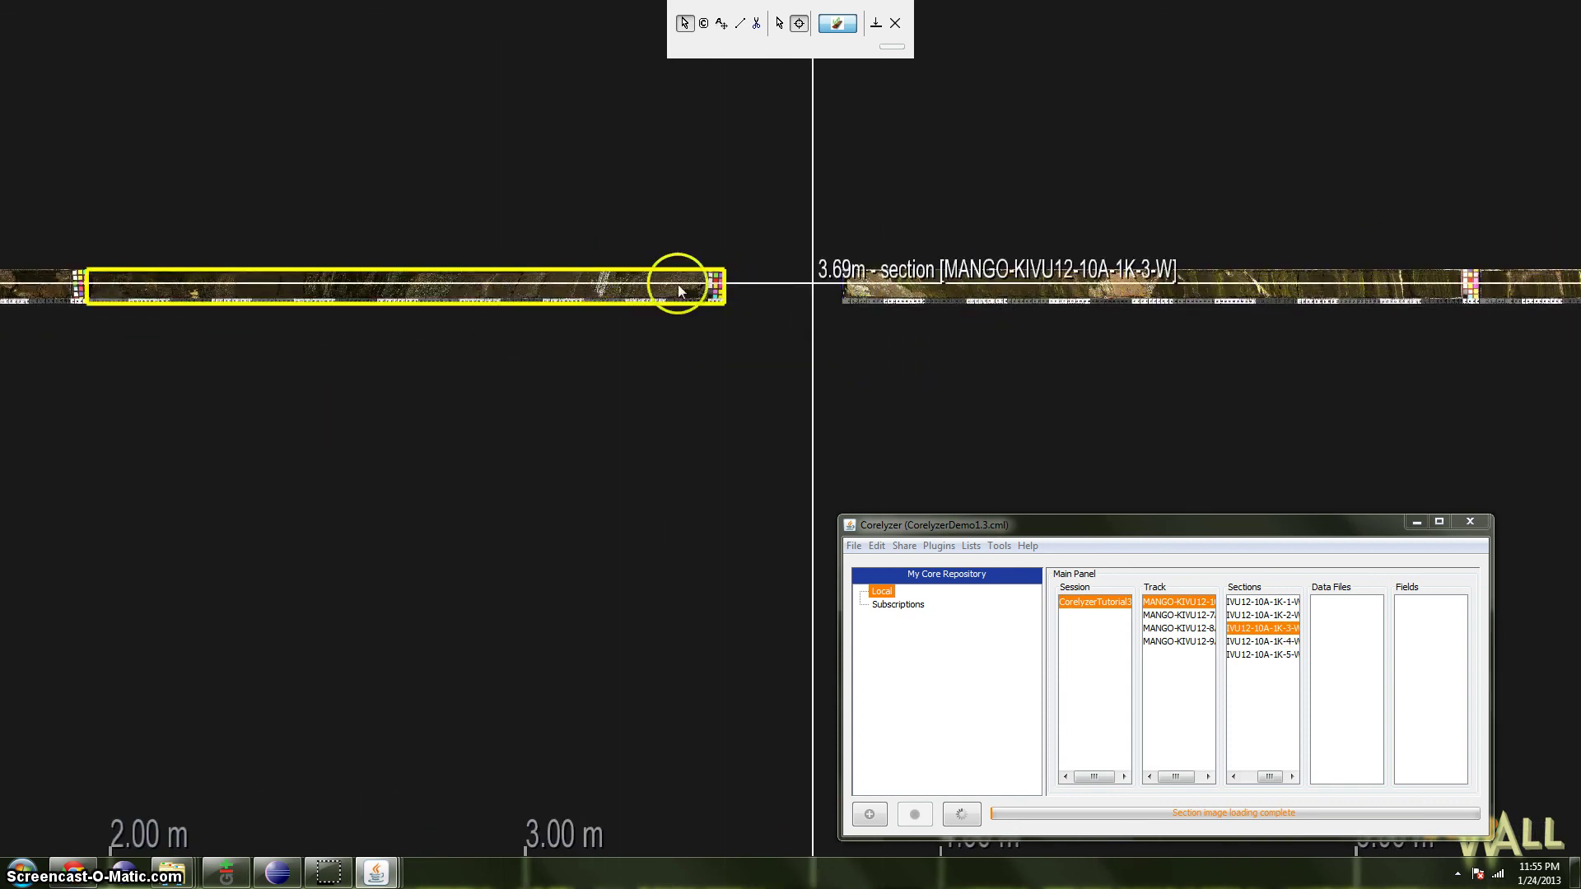
right_click(586, 291)
click(664, 495)
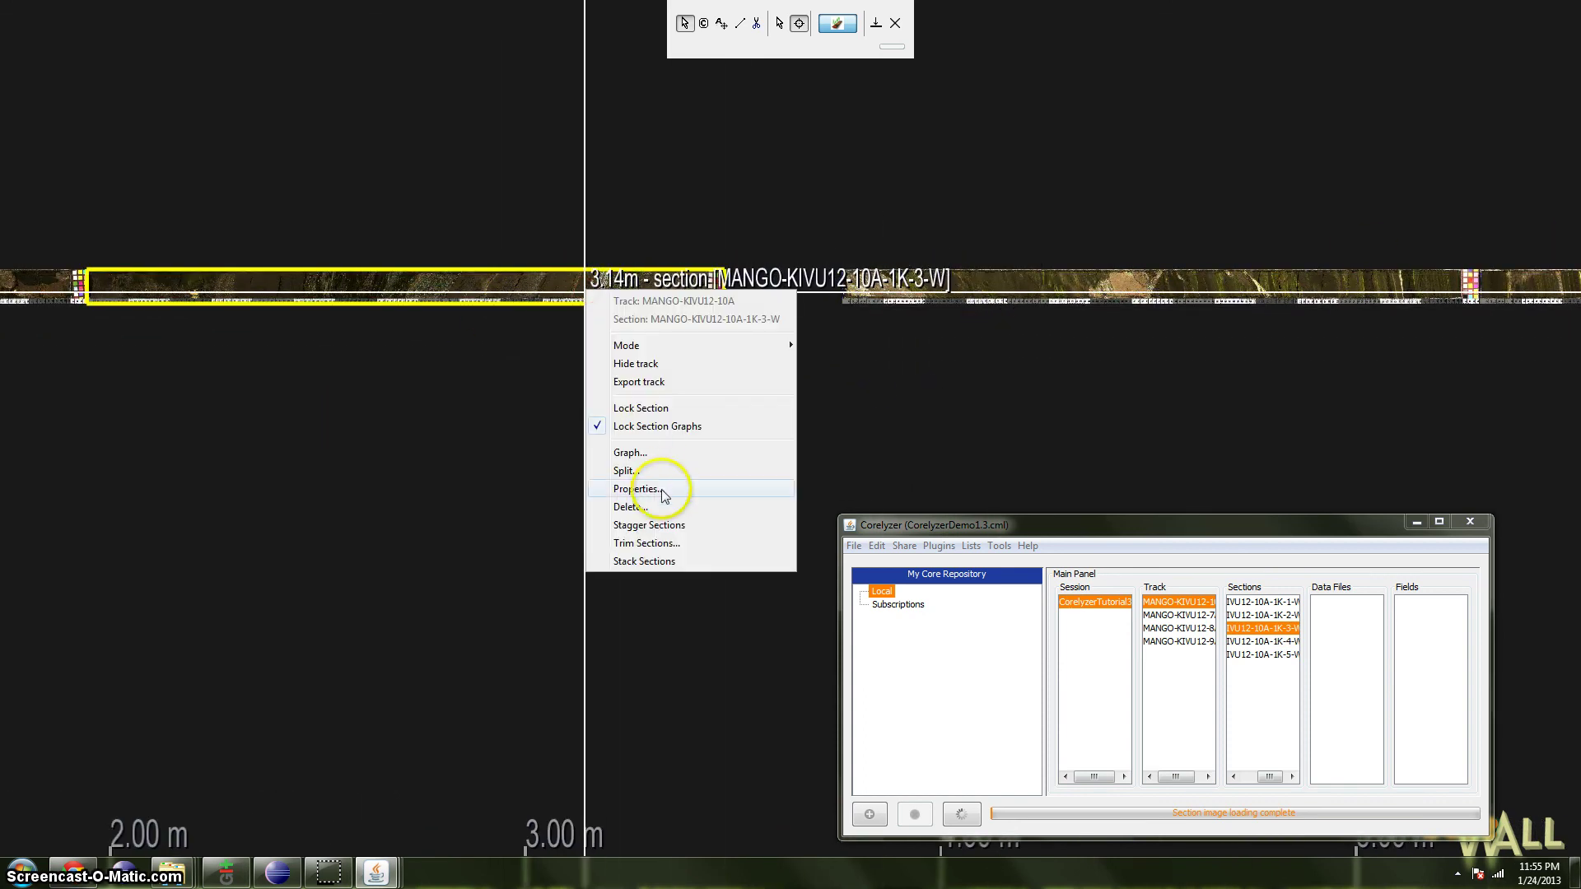
click(651, 561)
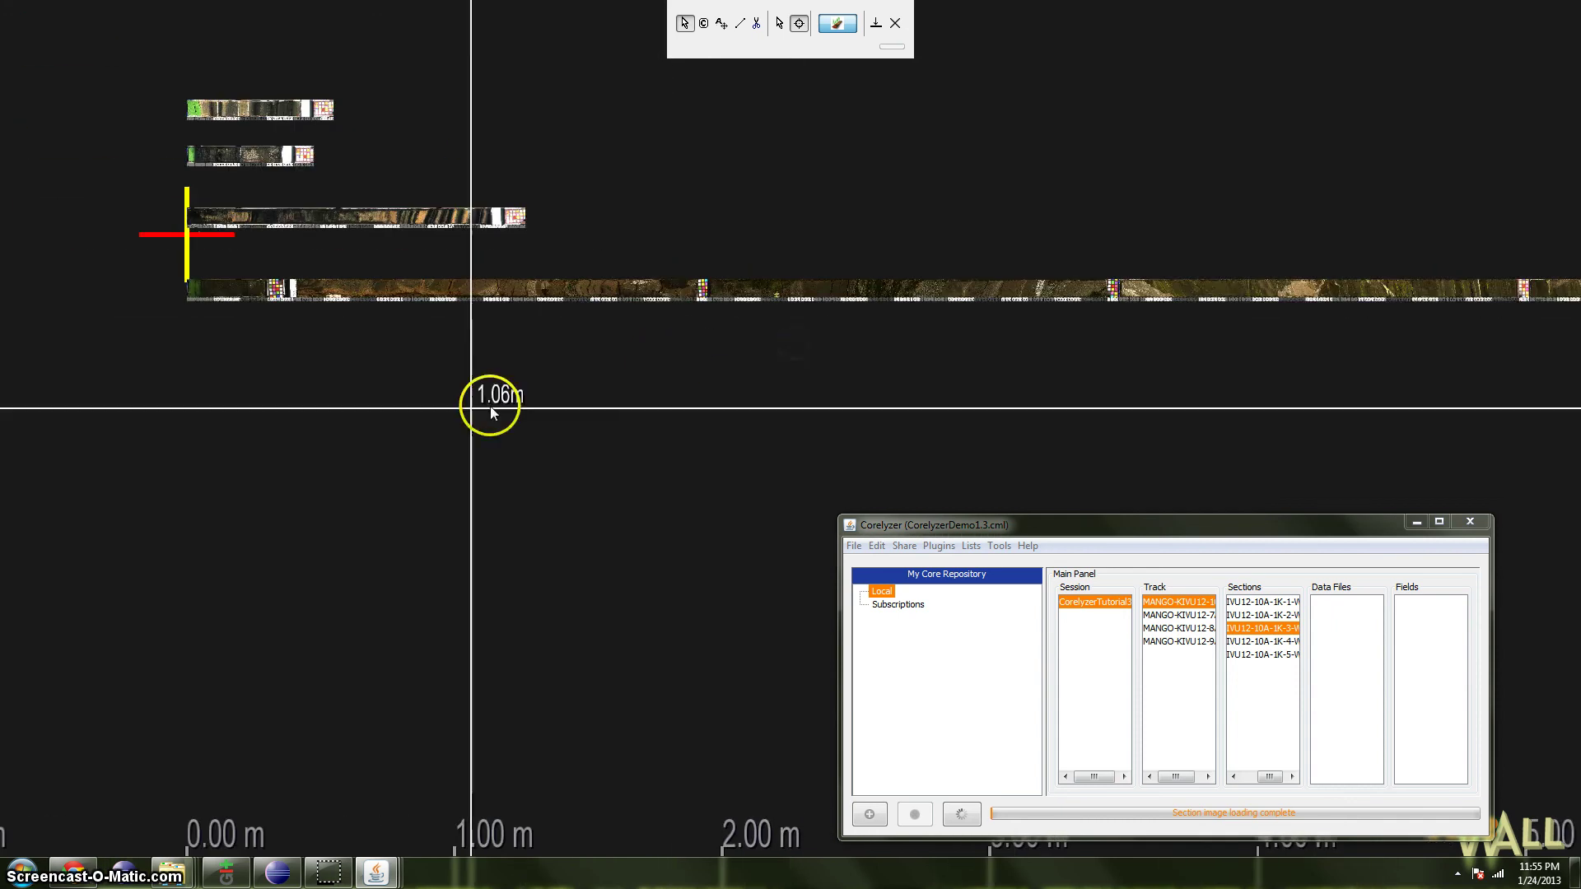
Examine the stacked sections along the full length of track MANGO-KIVU12-10A and the commands offered for section 1K-2-W.
drag(587, 404, 710, 385)
drag(932, 369, 756, 390)
scroll(755, 392, down, 2)
drag(1044, 402, 651, 414)
scroll(663, 410, down, 1)
scroll(672, 409, down, 3)
mouse_move(492, 416)
mouse_down()
mouse_move(541, 425)
mouse_move(474, 439)
mouse_up()
scroll(463, 426, up, 5)
scroll(474, 439, up, 2)
mouse_move(367, 392)
mouse_down()
mouse_move(431, 406)
mouse_move(387, 404)
mouse_up()
drag(998, 521, 859, 448)
drag(401, 448, 456, 423)
right_click(298, 342)
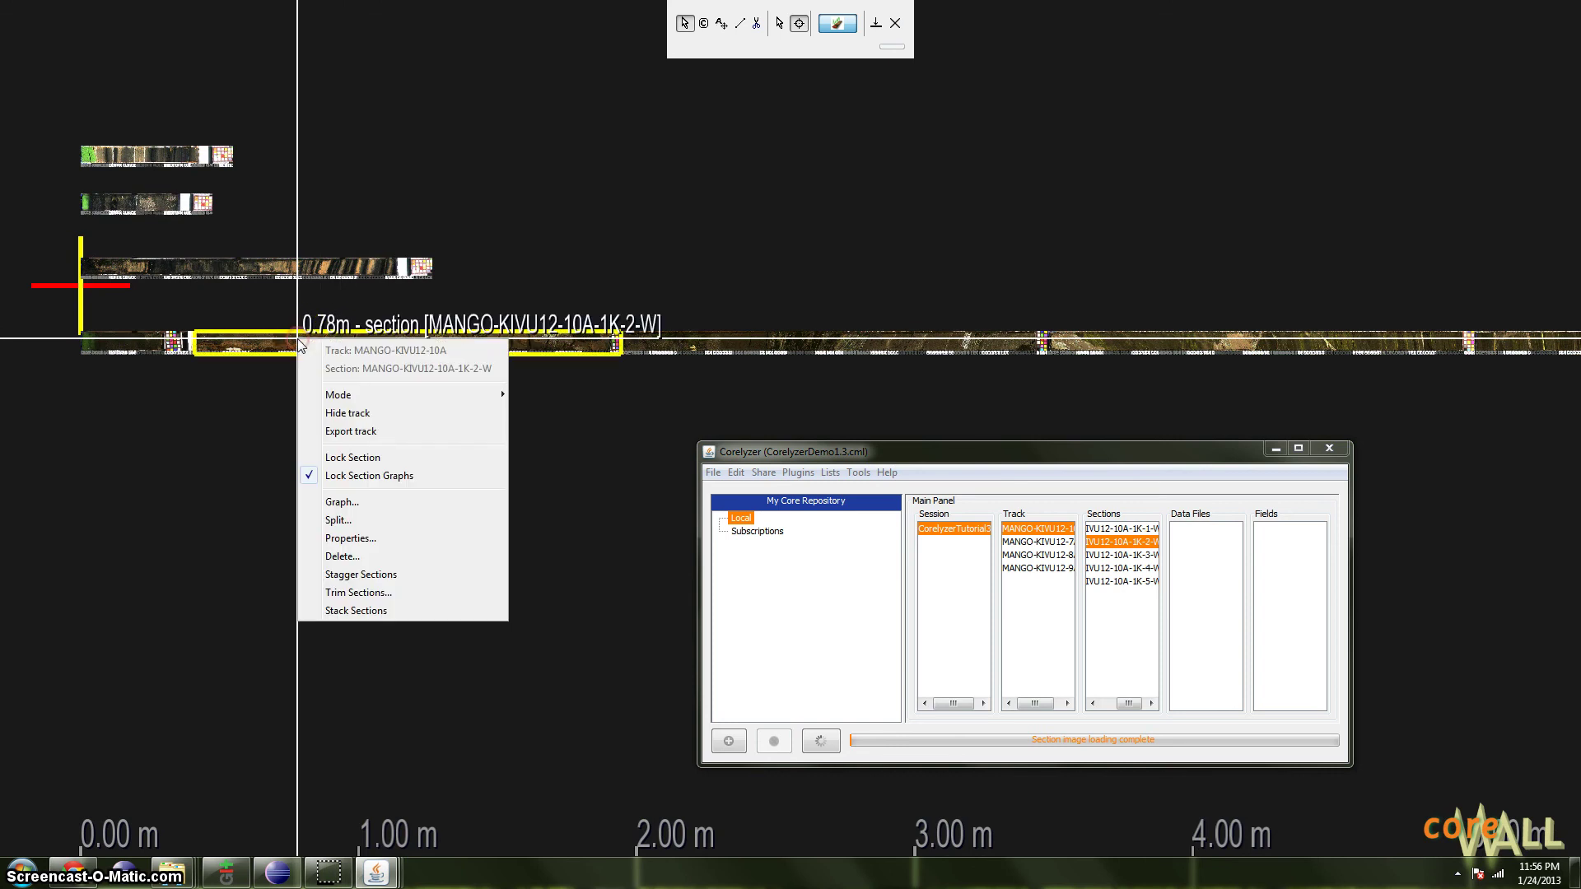
click(249, 430)
View the properties of section MANGO-KIVU12-10A-1K-5-W from the section list and close them without changes.
drag(991, 456, 829, 447)
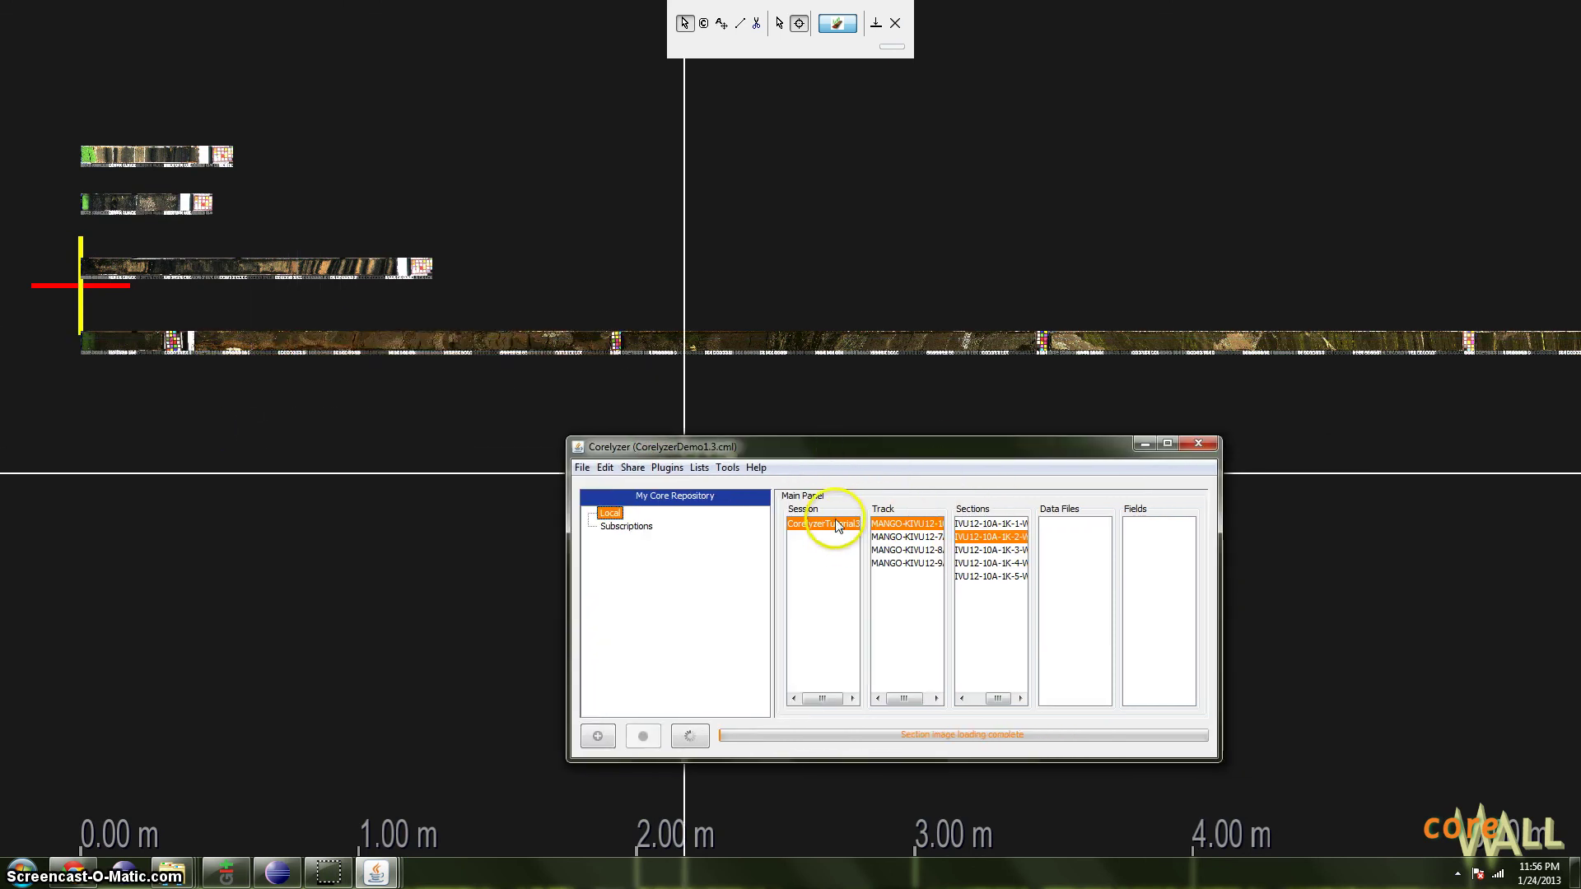
mouse_move(961, 465)
mouse_down()
mouse_move(951, 453)
mouse_move(955, 466)
mouse_up()
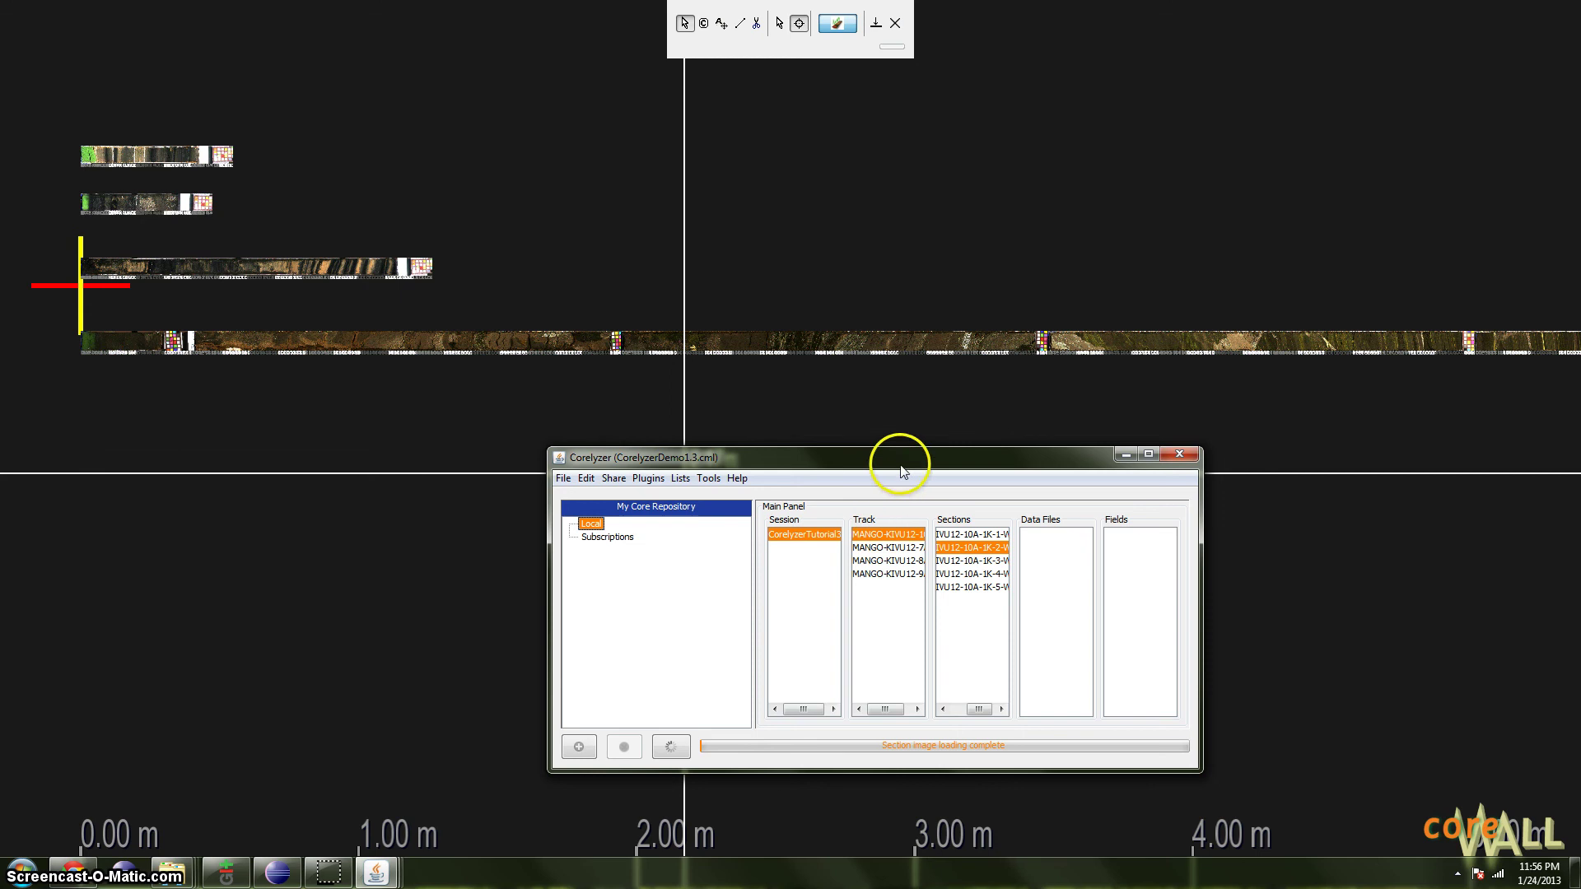
drag(902, 468, 915, 469)
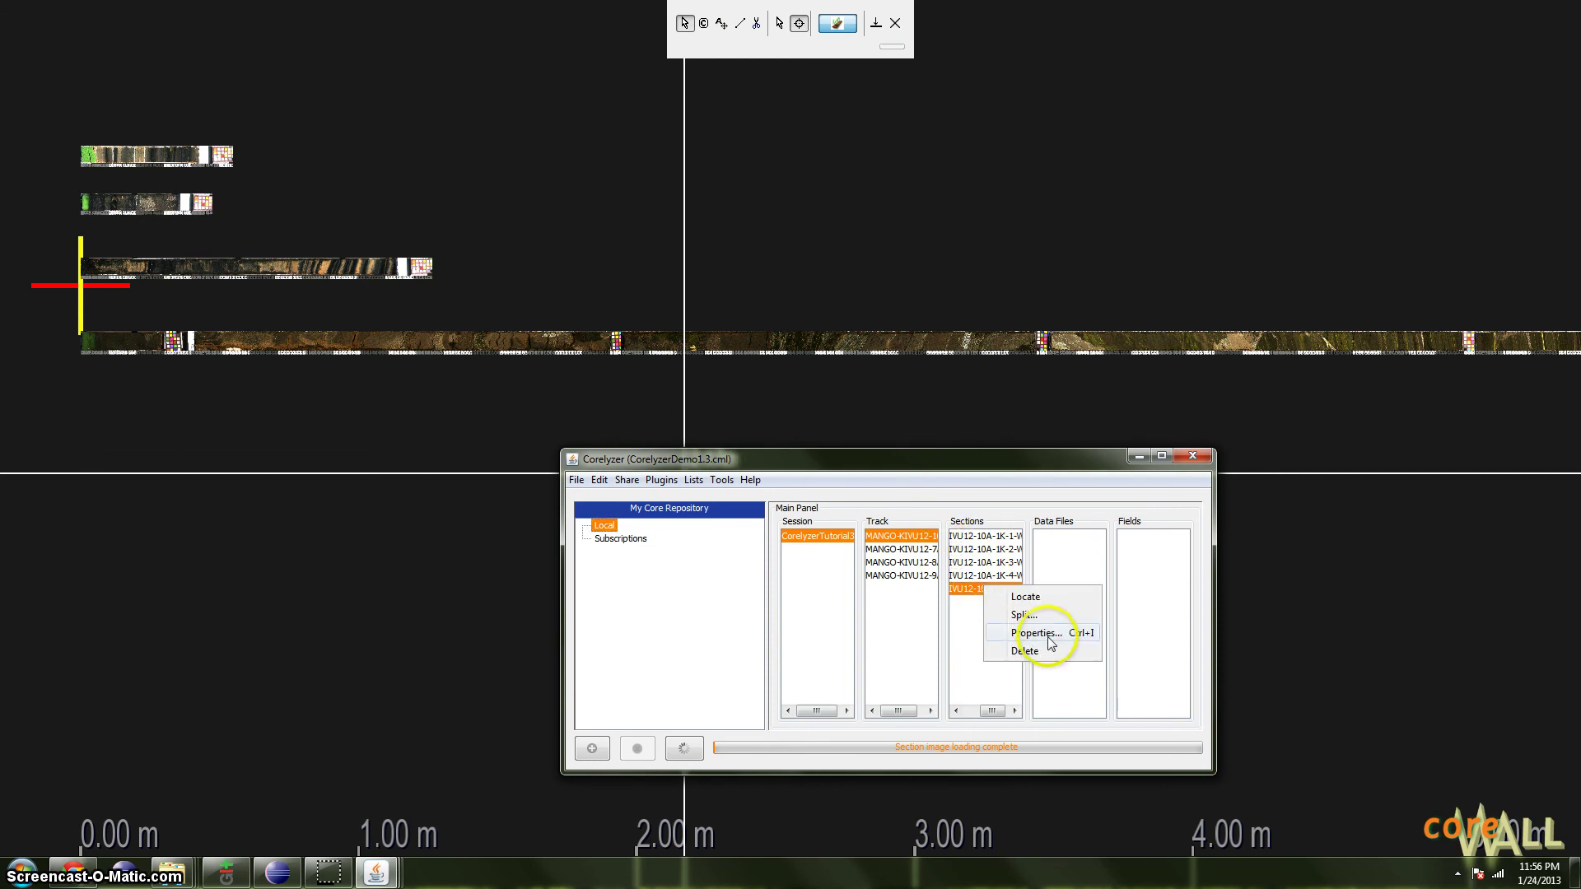
click(1036, 633)
drag(874, 432, 878, 433)
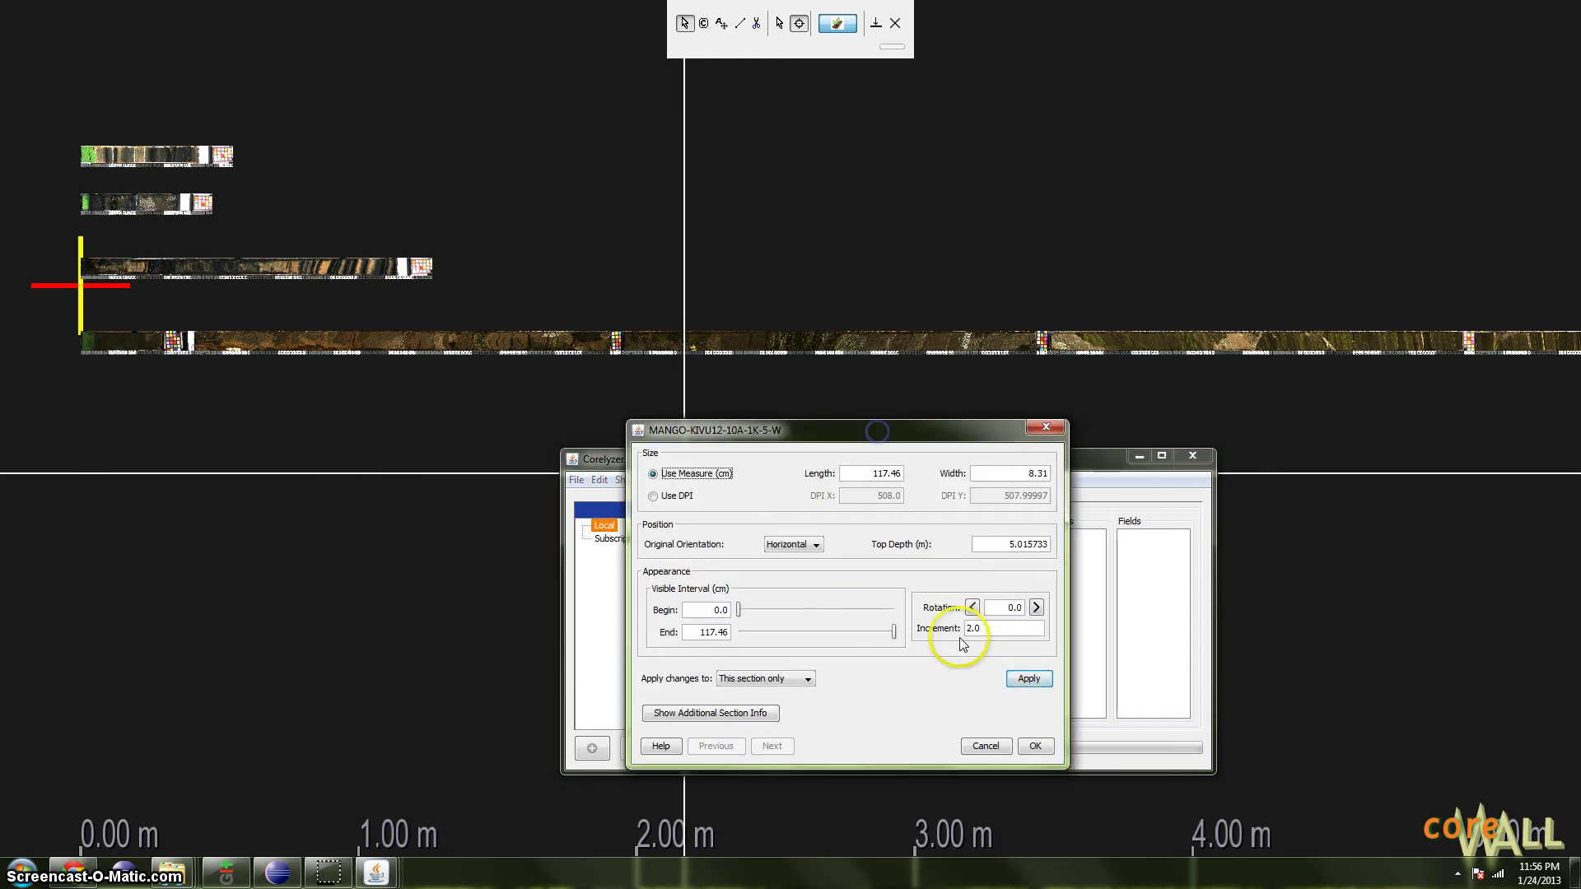
click(986, 746)
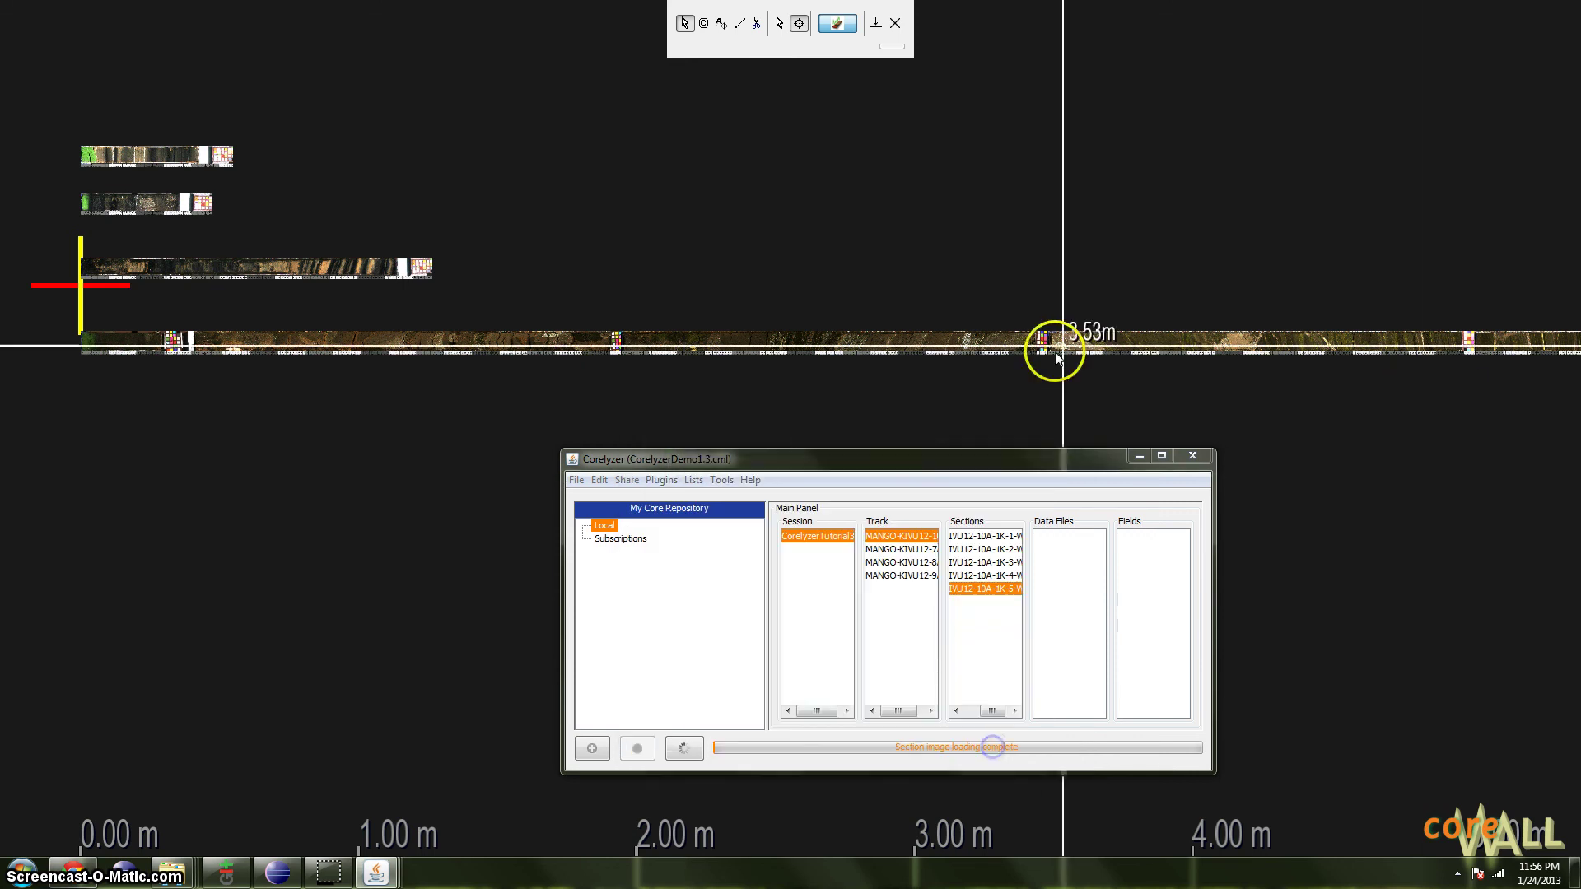
Delete section MANGO-KIVU12-10A-1K-3-W from the track using the section list.
drag(1034, 472, 1019, 445)
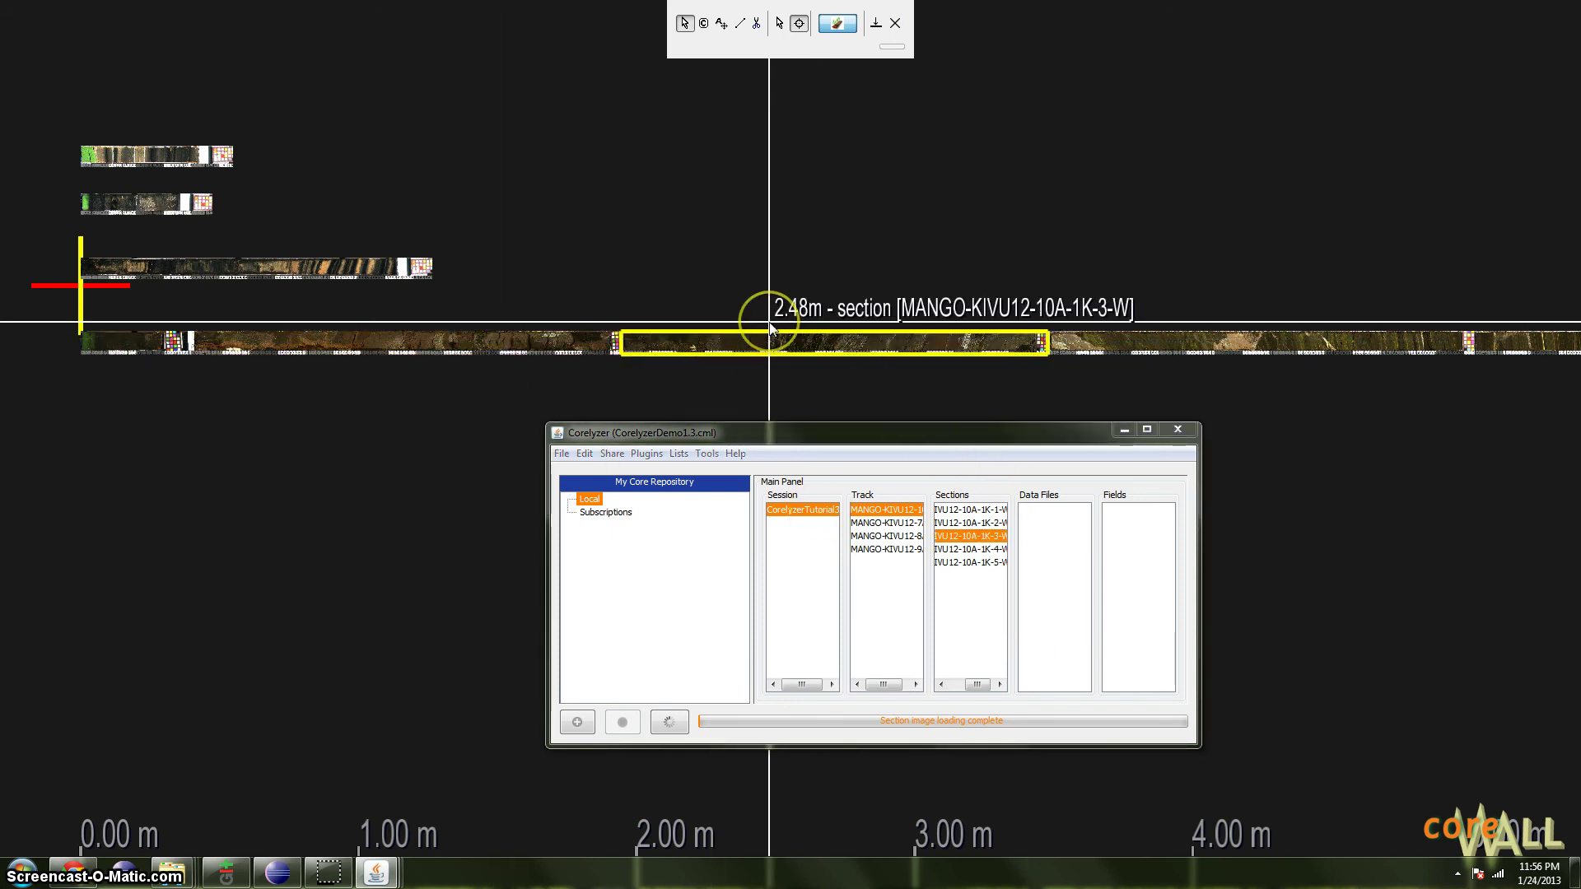
drag(950, 441, 848, 478)
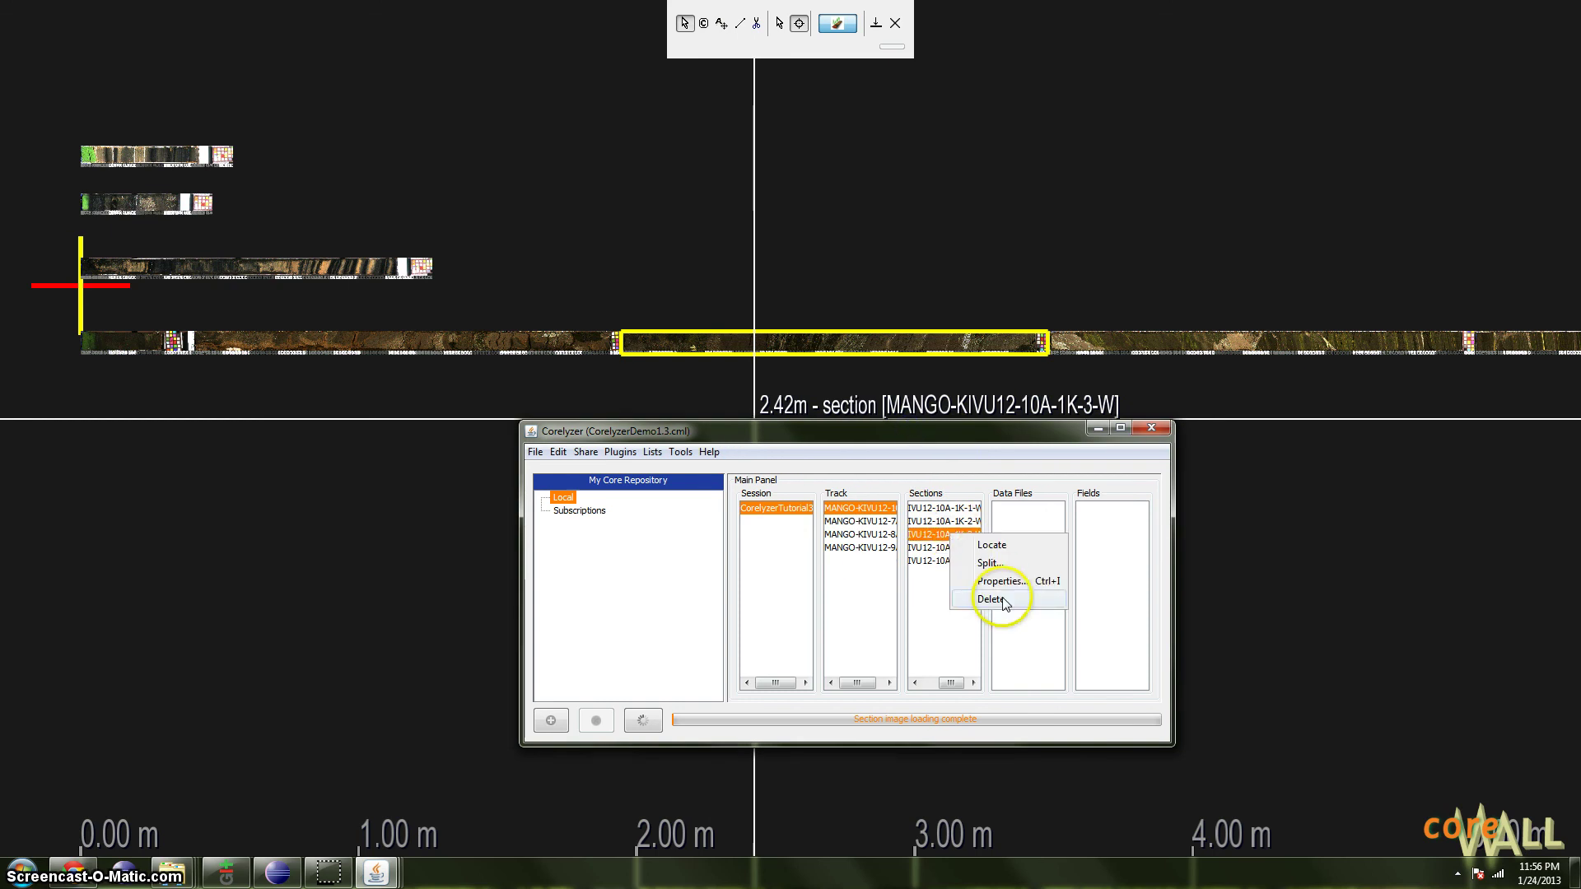
click(992, 600)
click(873, 610)
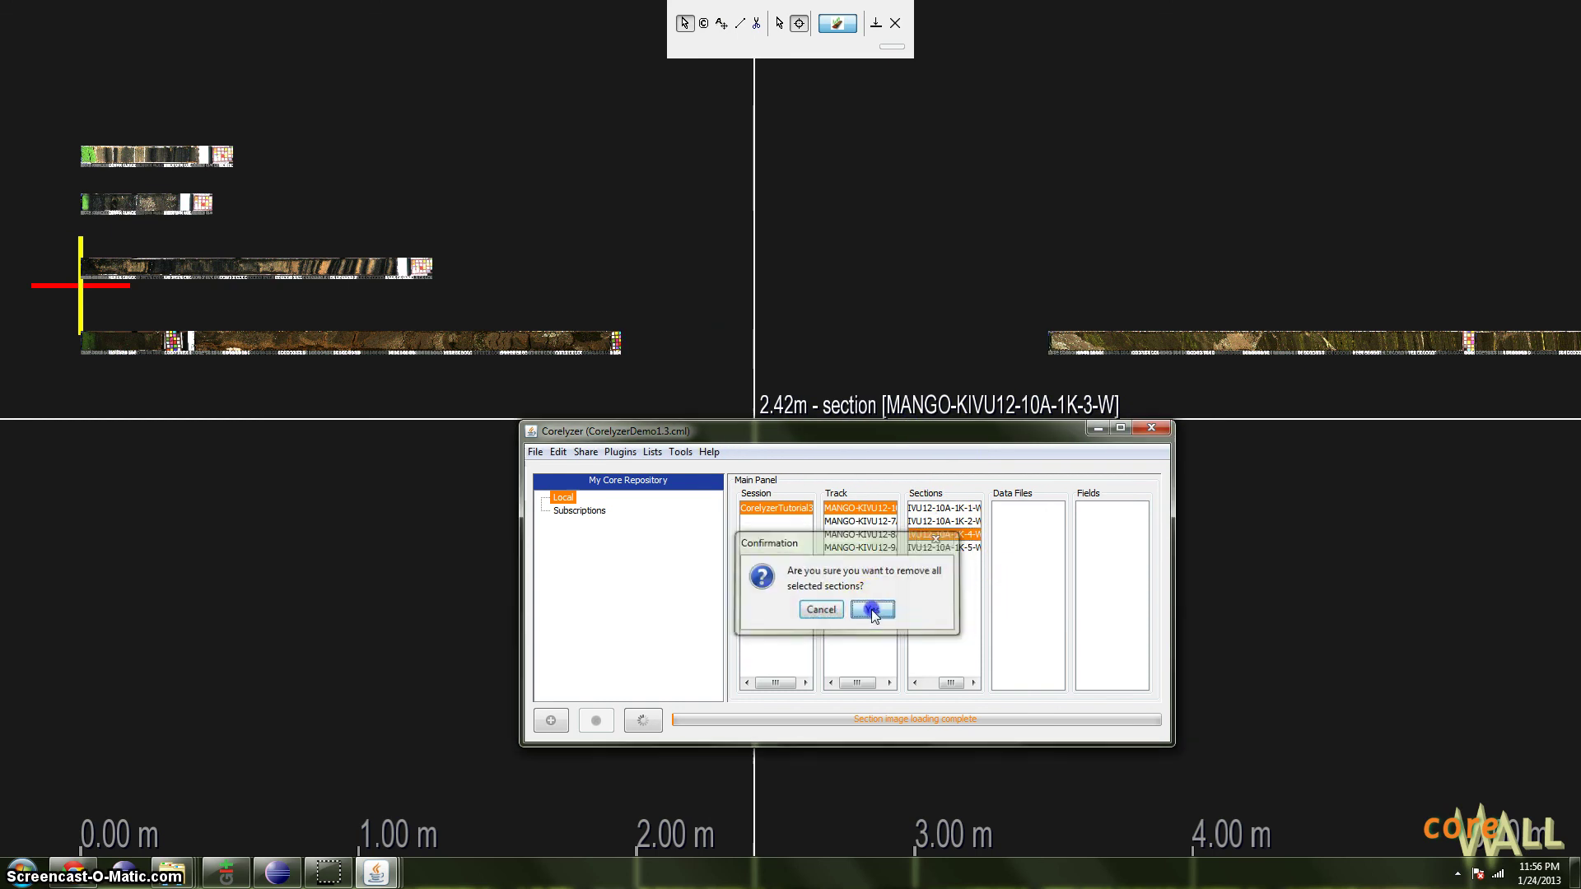
Stack the sections from MANGO-KIVU12-10A-1K-2-W to close the gap left by the deleted section.
drag(749, 430, 878, 491)
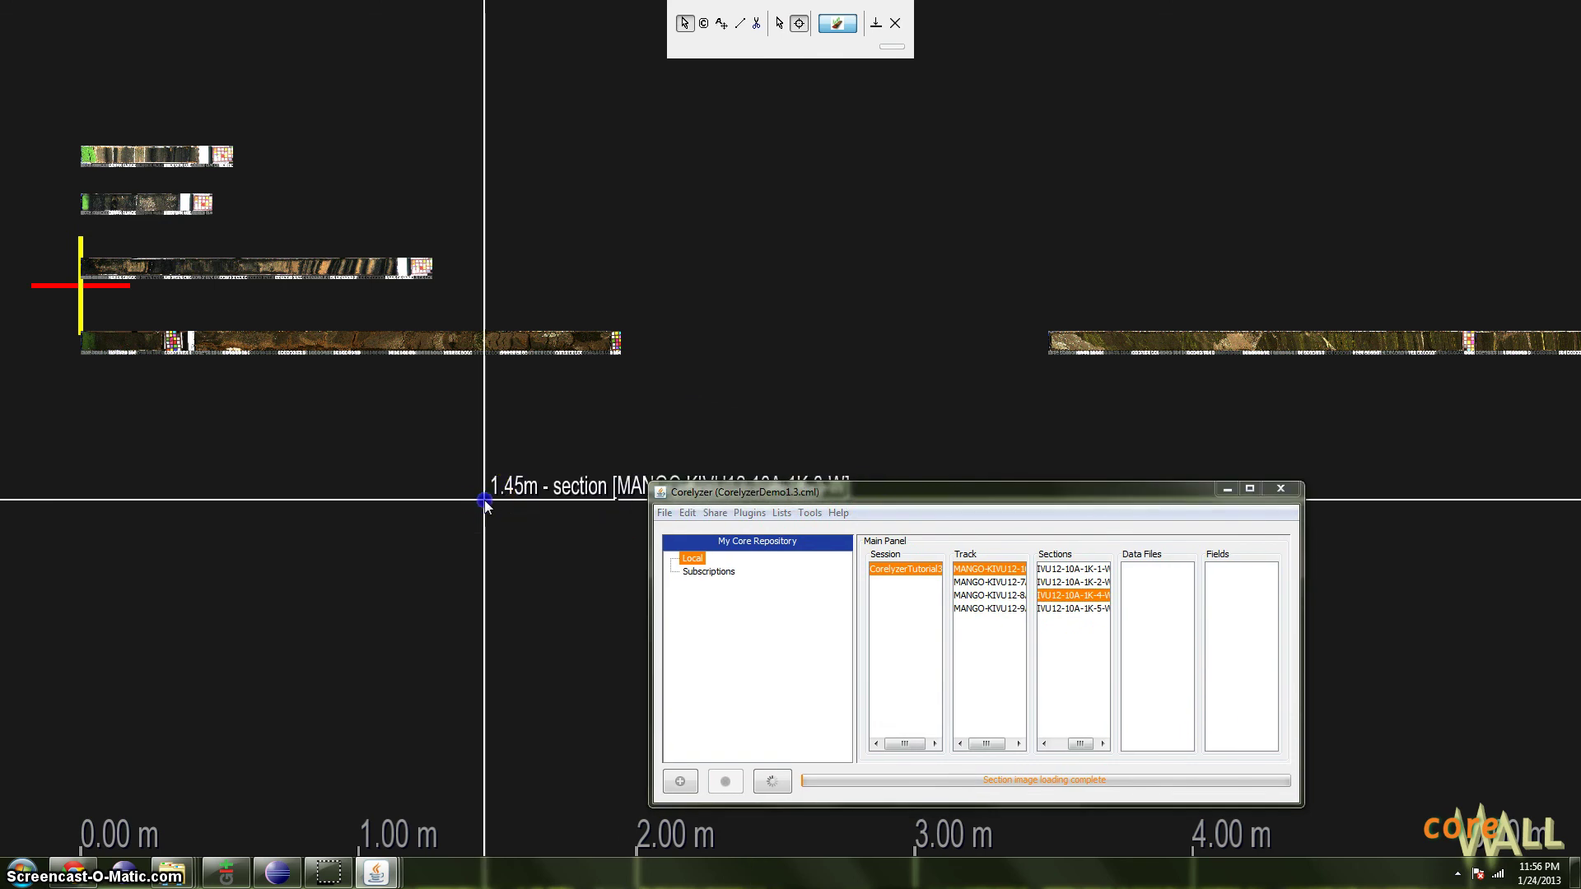
right_click(388, 343)
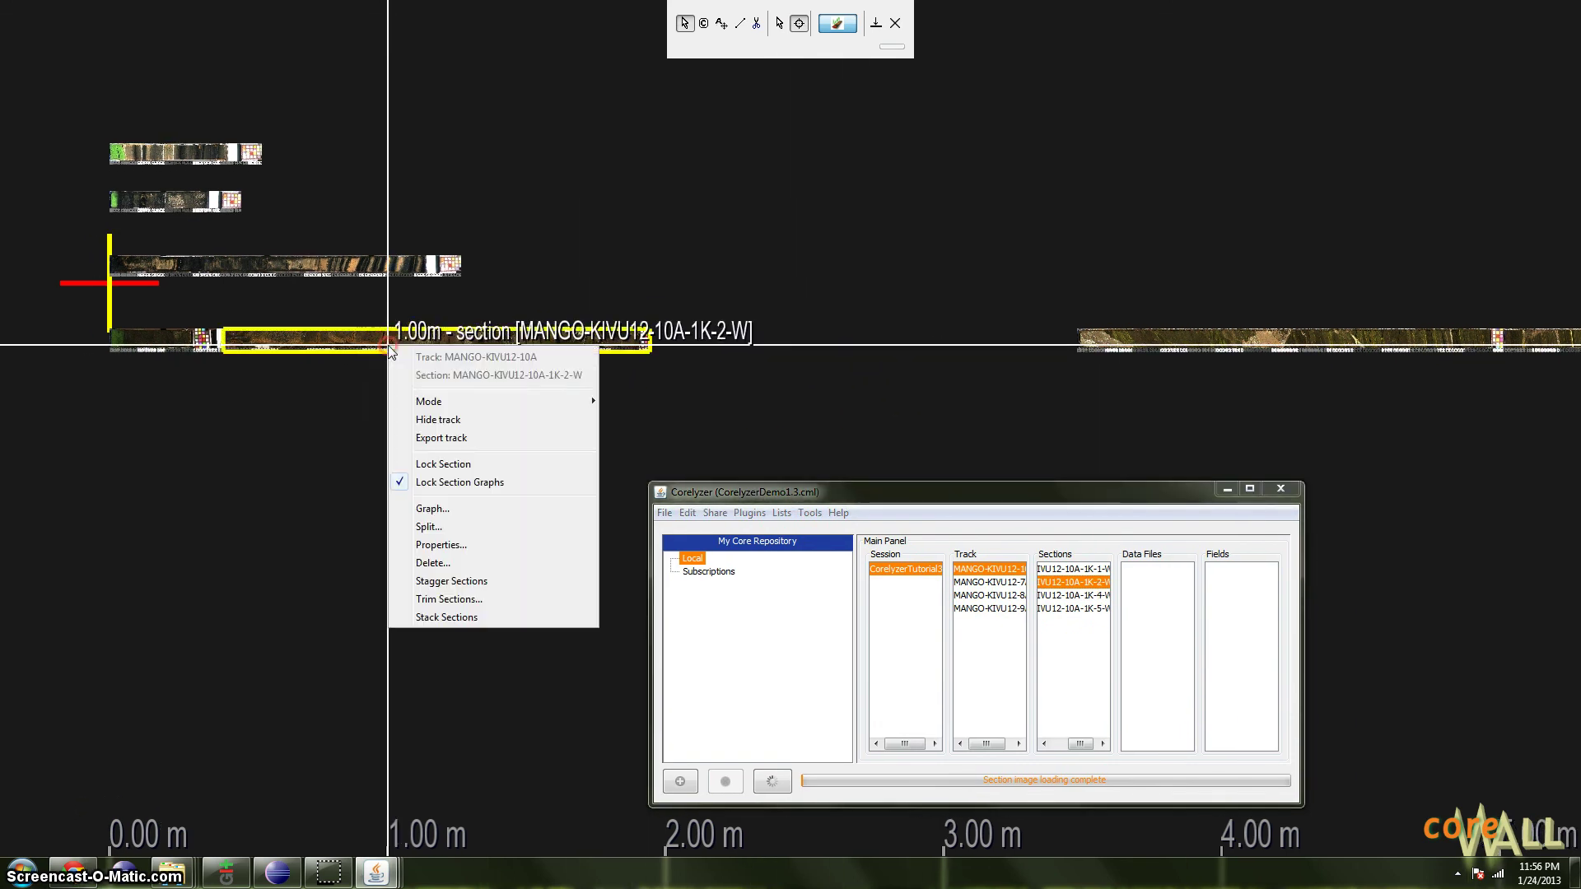
click(450, 581)
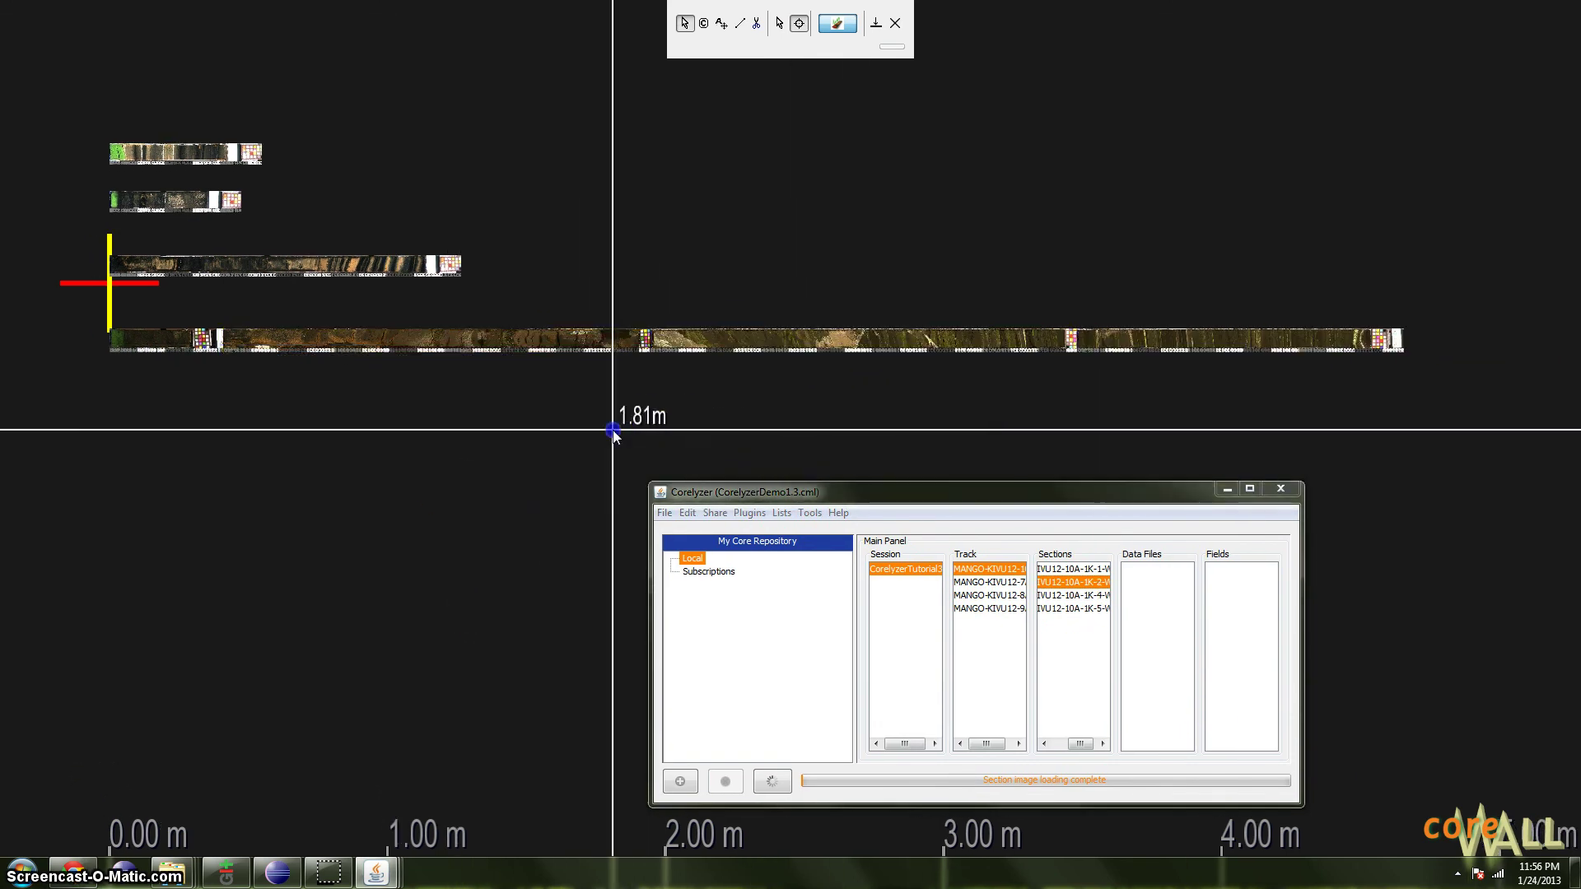
drag(653, 466, 582, 428)
drag(859, 494, 823, 484)
drag(425, 441, 521, 449)
drag(912, 485, 910, 479)
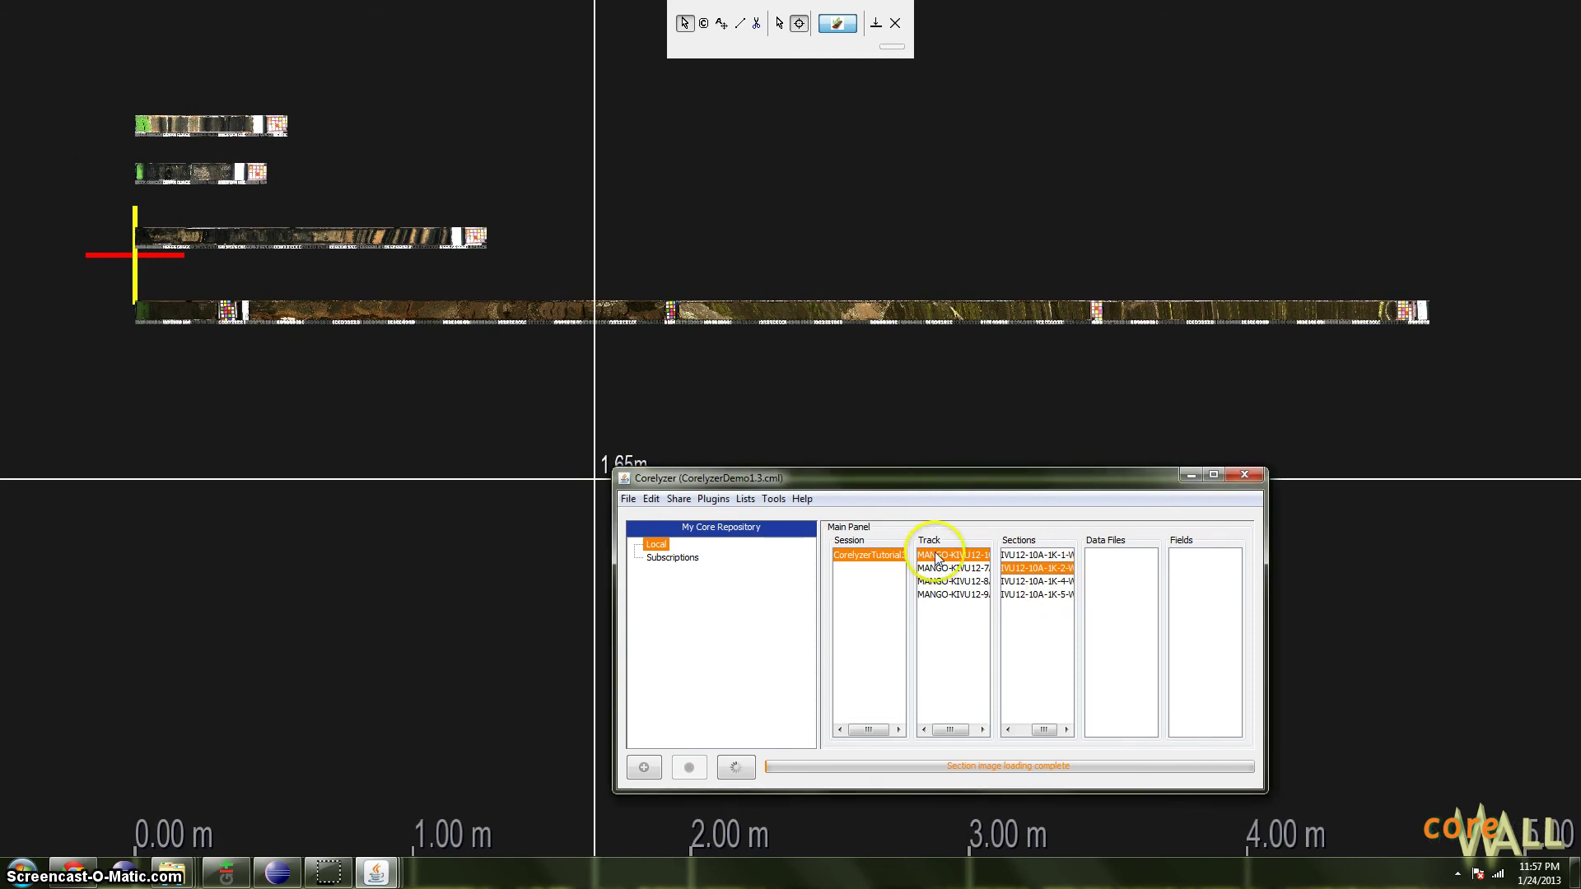
drag(363, 427, 447, 463)
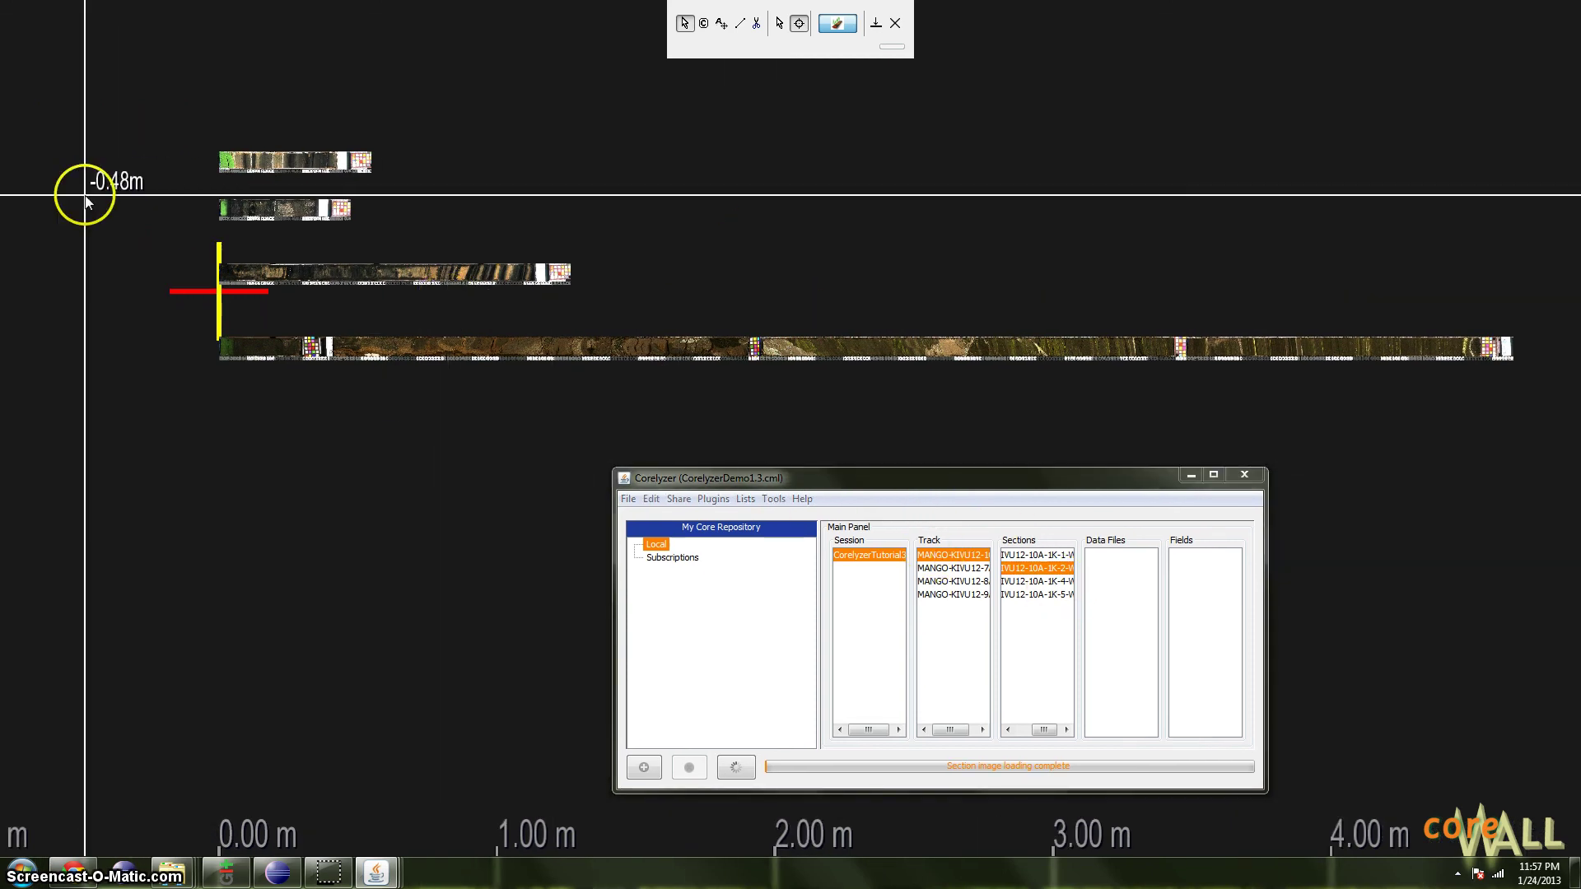
drag(921, 481, 887, 468)
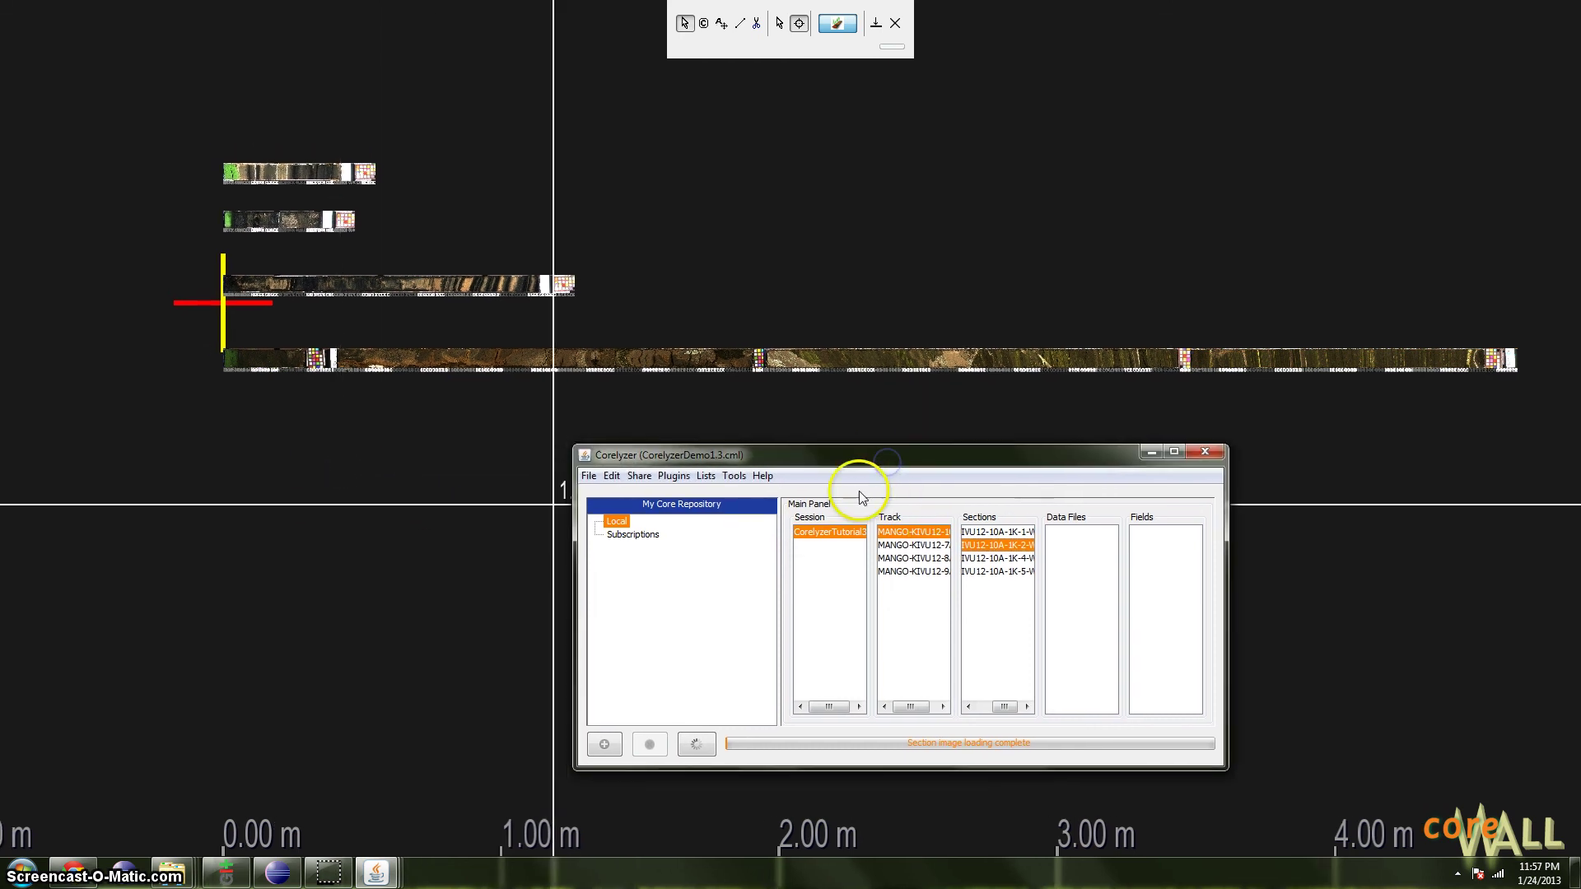
right_click(994, 543)
click(999, 465)
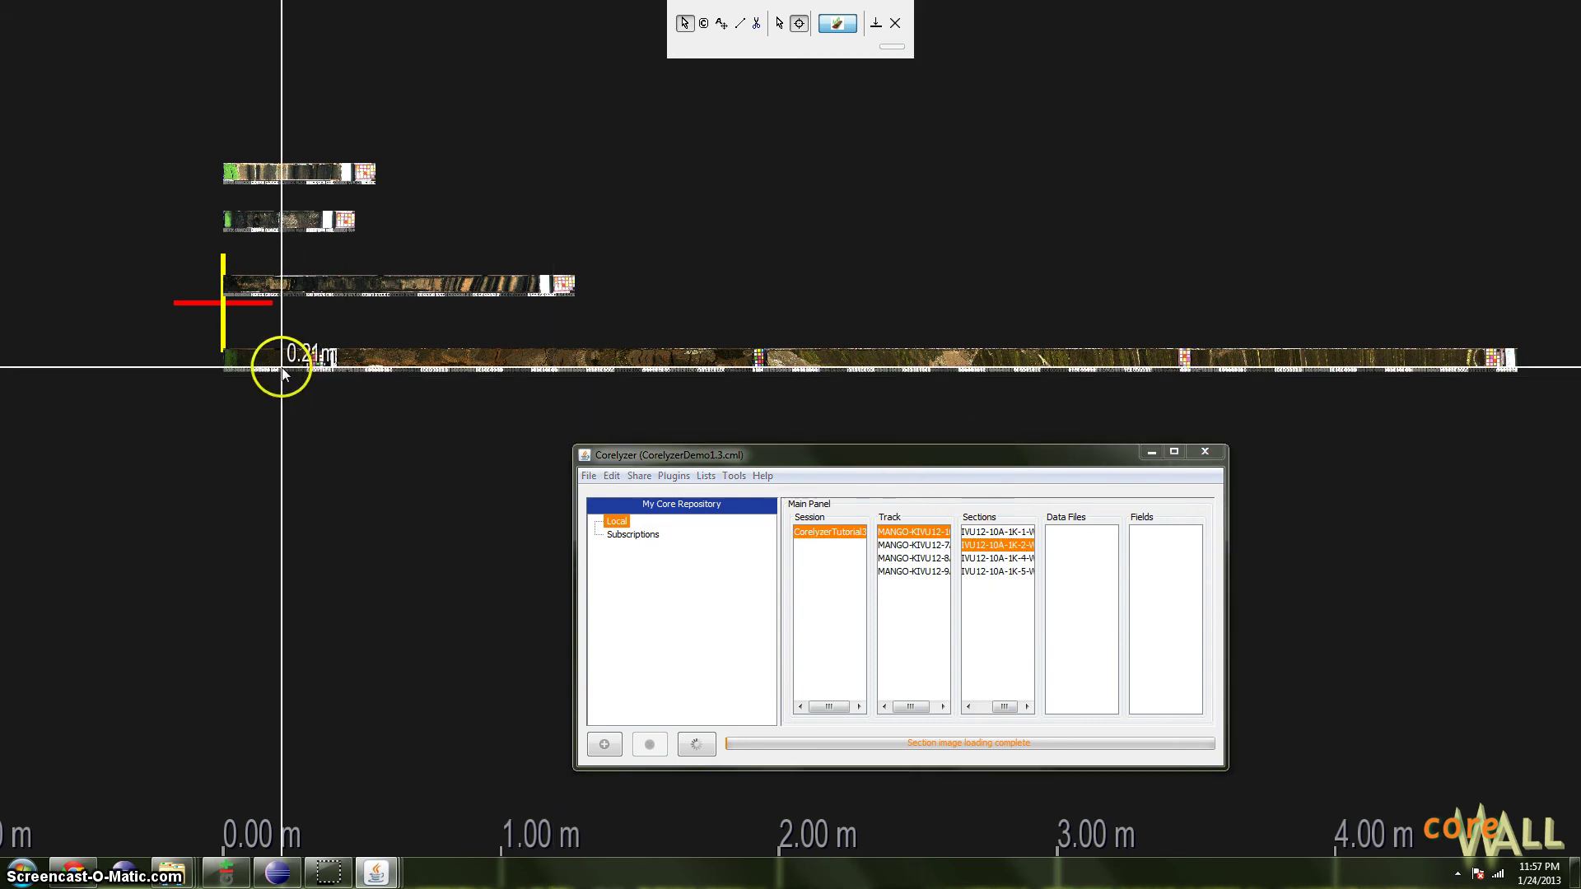
Hide track MANGO-KIVU12-10A from the display using the track list.
drag(920, 459, 916, 457)
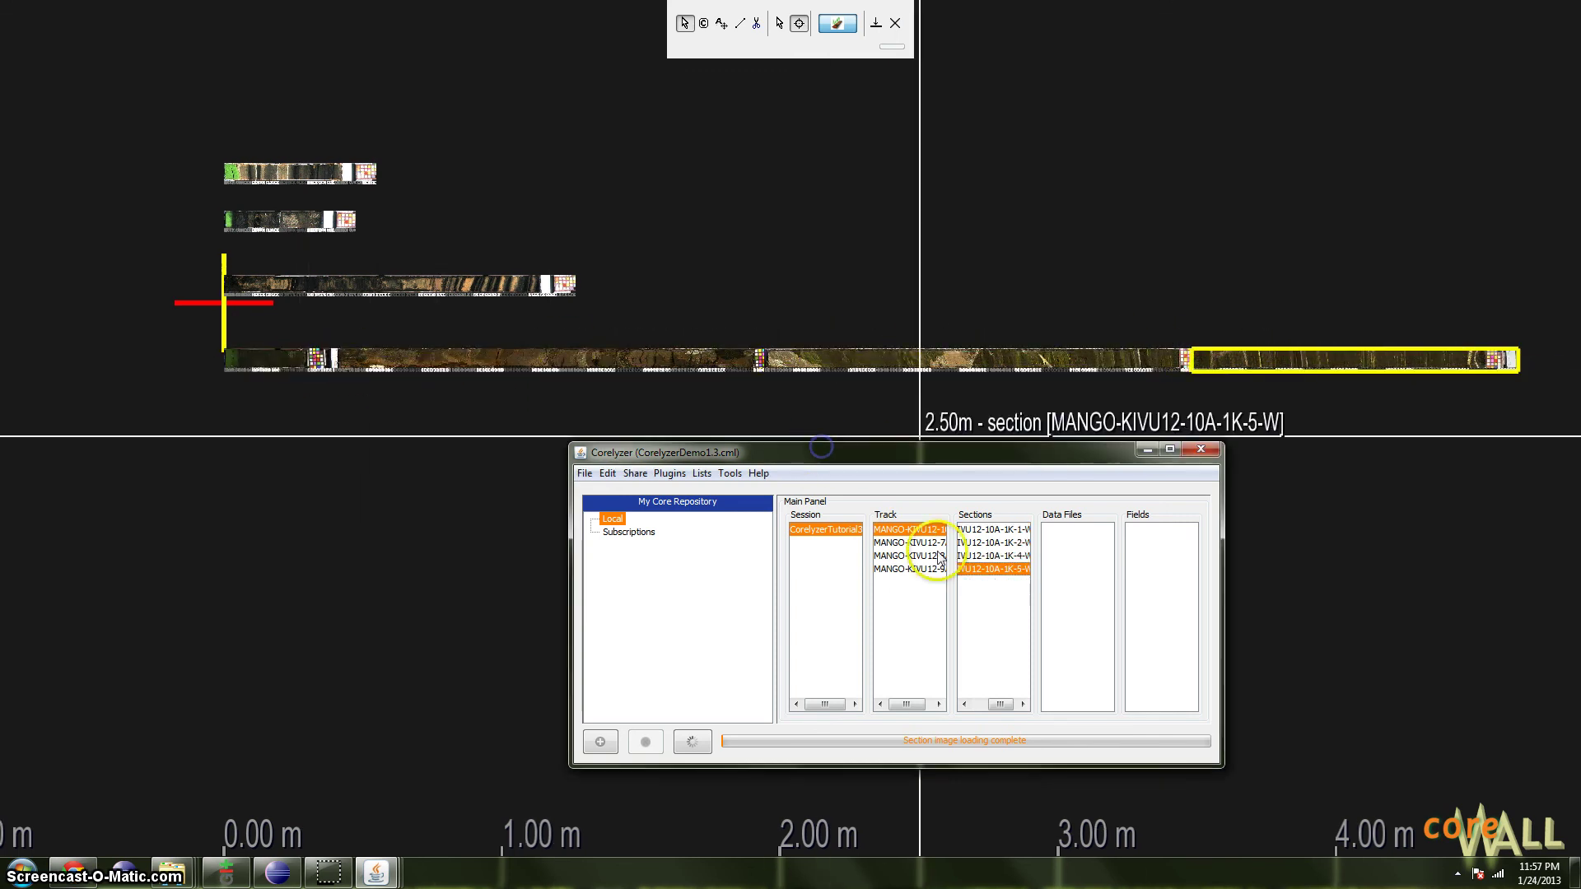
right_click(895, 533)
click(906, 543)
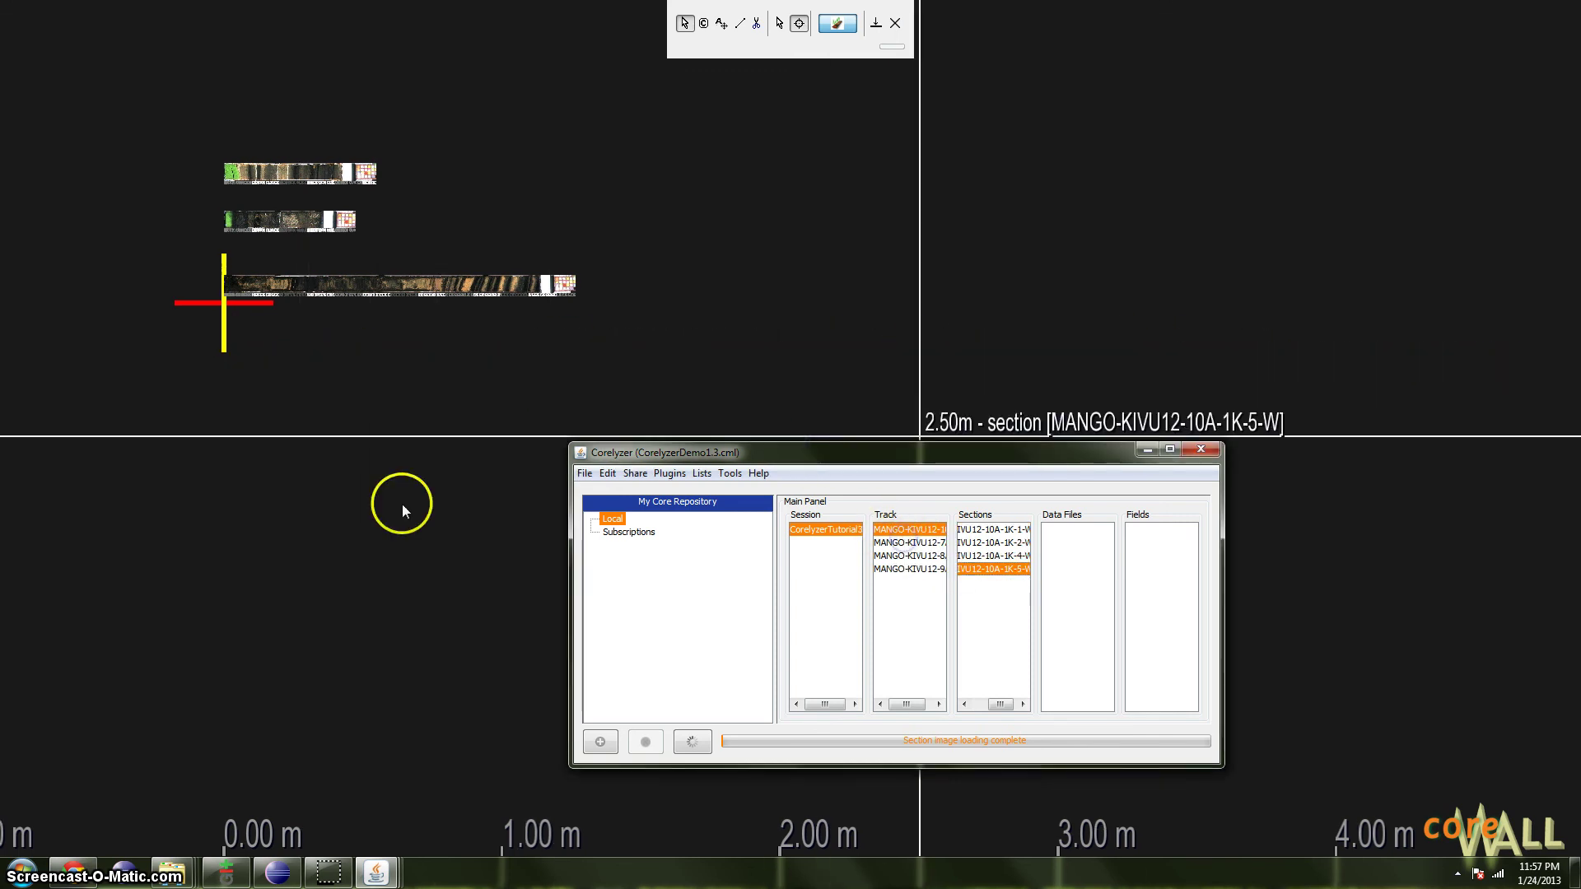
Show the hidden track MANGO-KIVU12-10A in the display again.
drag(760, 452, 804, 443)
mouse_move(359, 406)
mouse_down()
mouse_move(368, 431)
mouse_move(338, 401)
mouse_up()
drag(1016, 450, 971, 444)
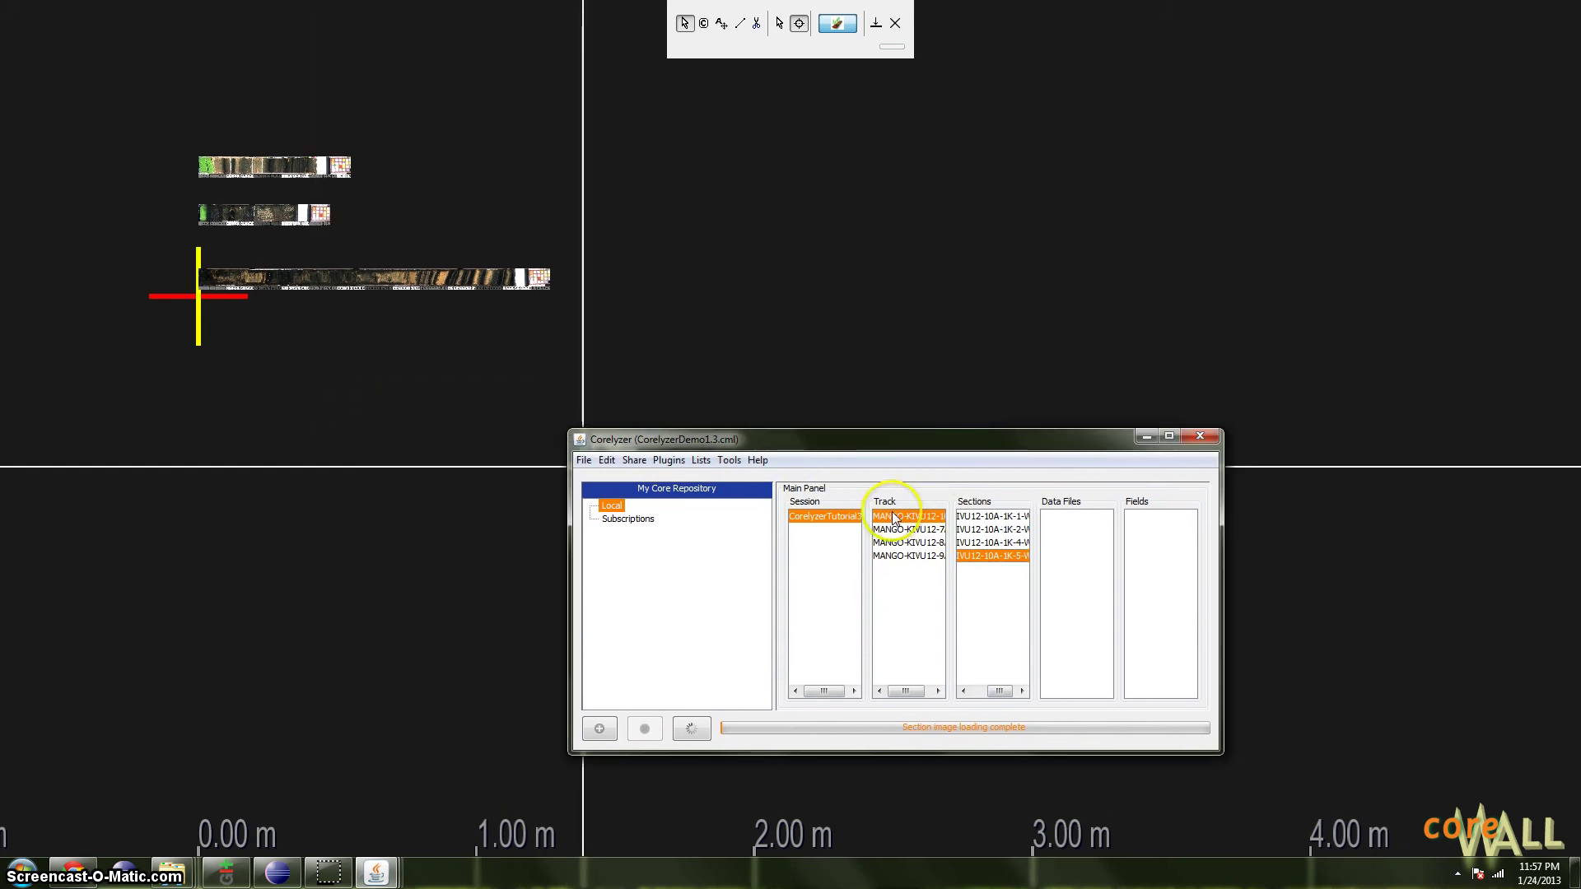
click(912, 543)
right_click(920, 517)
click(959, 525)
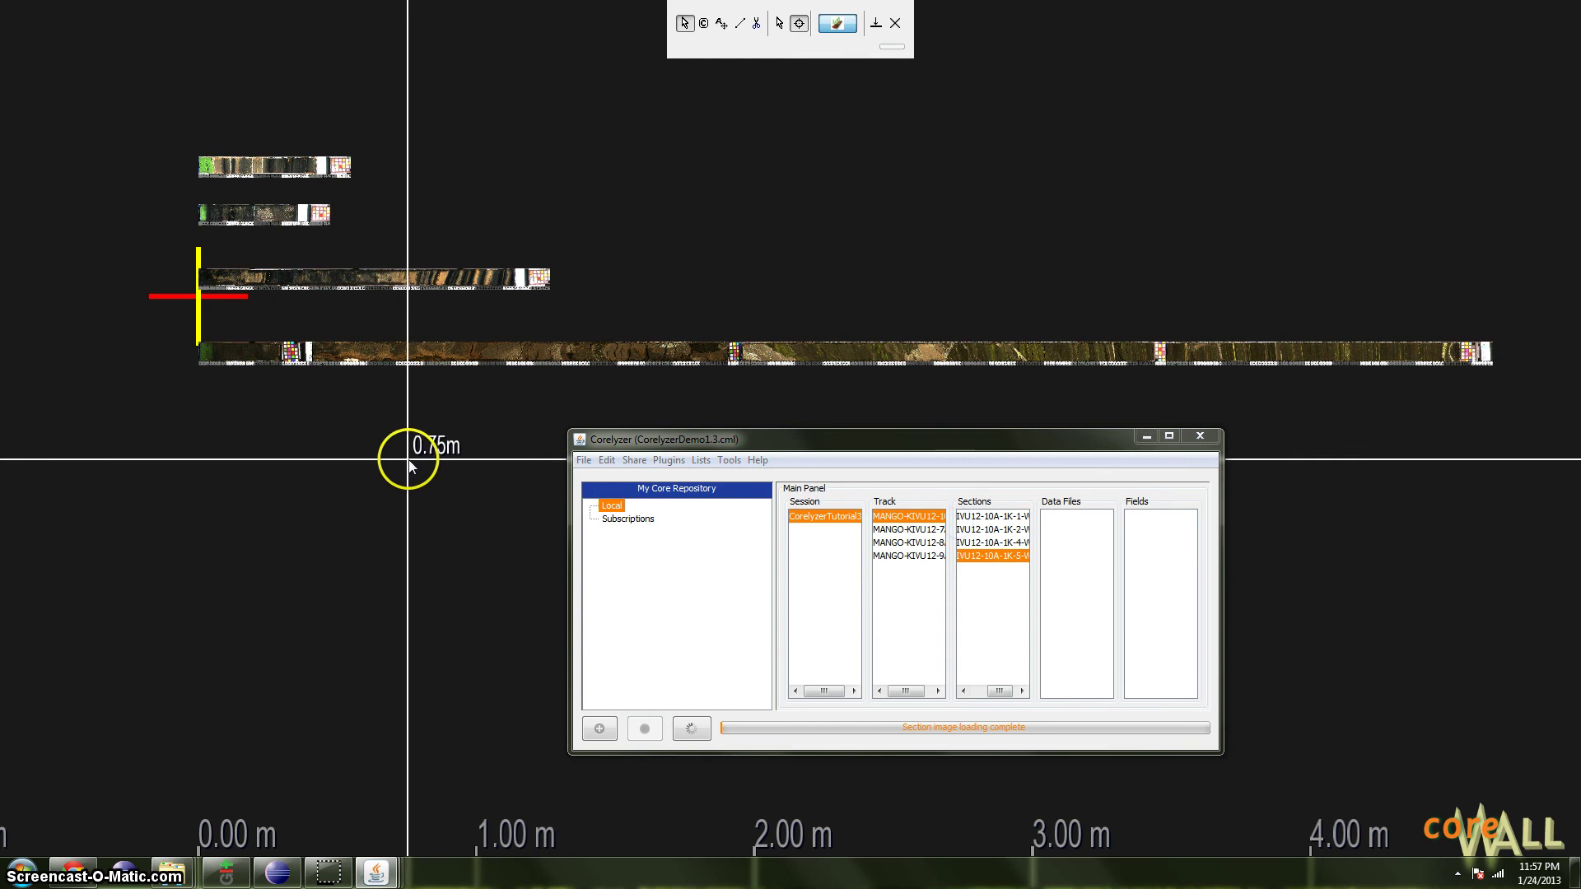
Hide the whole Corelyzer tutorial session so that none of its tracks are displayed.
mouse_move(412, 458)
mouse_down()
mouse_move(484, 455)
mouse_move(430, 454)
mouse_up()
drag(778, 443, 815, 462)
drag(450, 459, 412, 441)
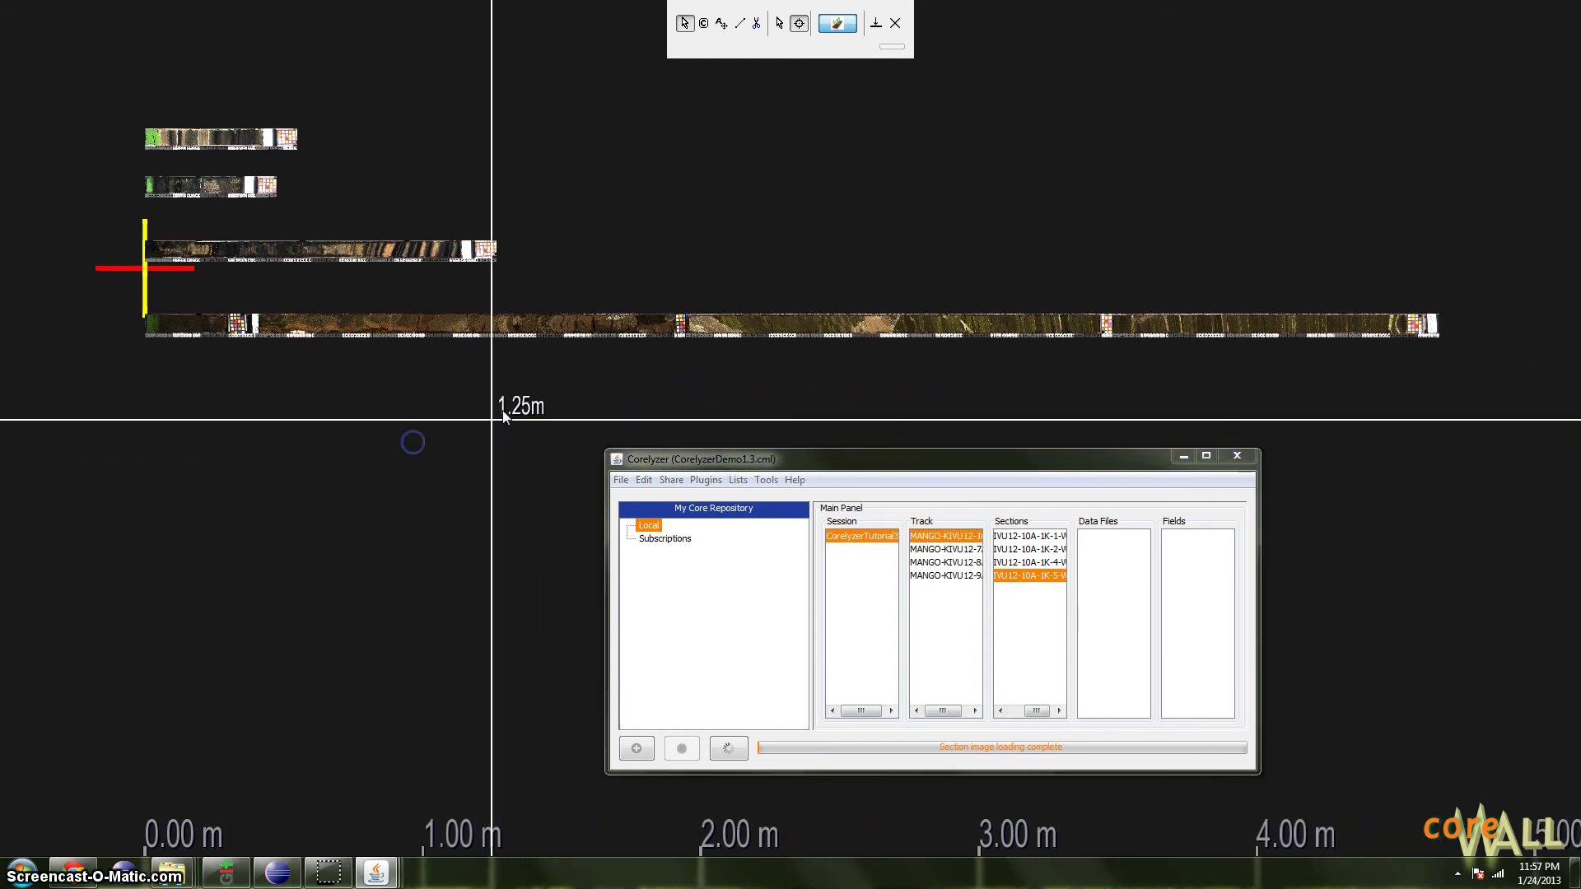
drag(960, 453, 893, 450)
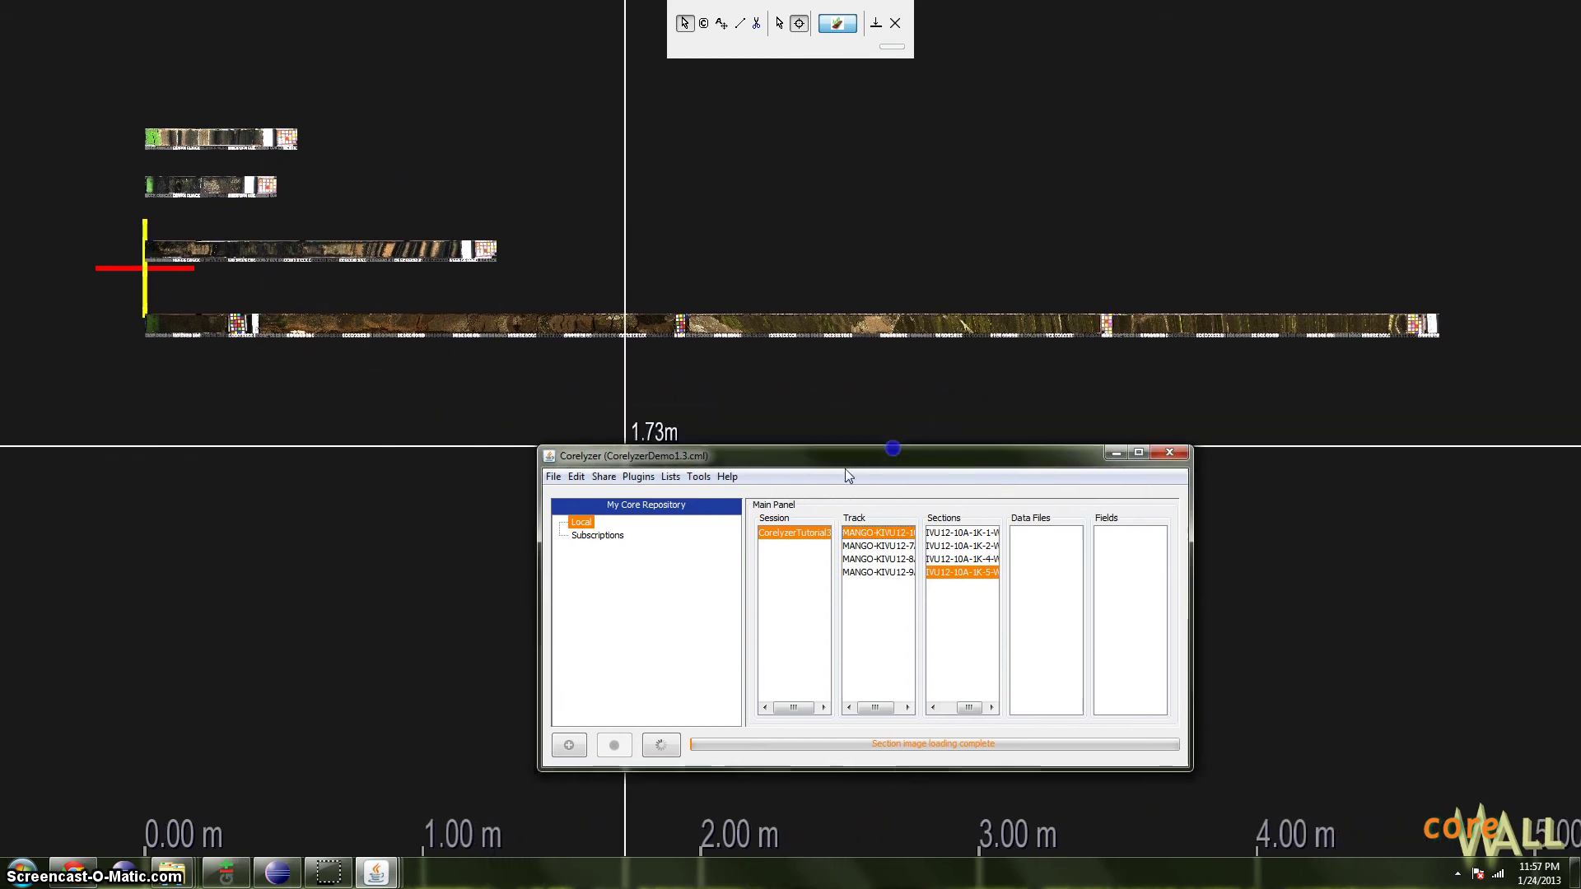
right_click(805, 541)
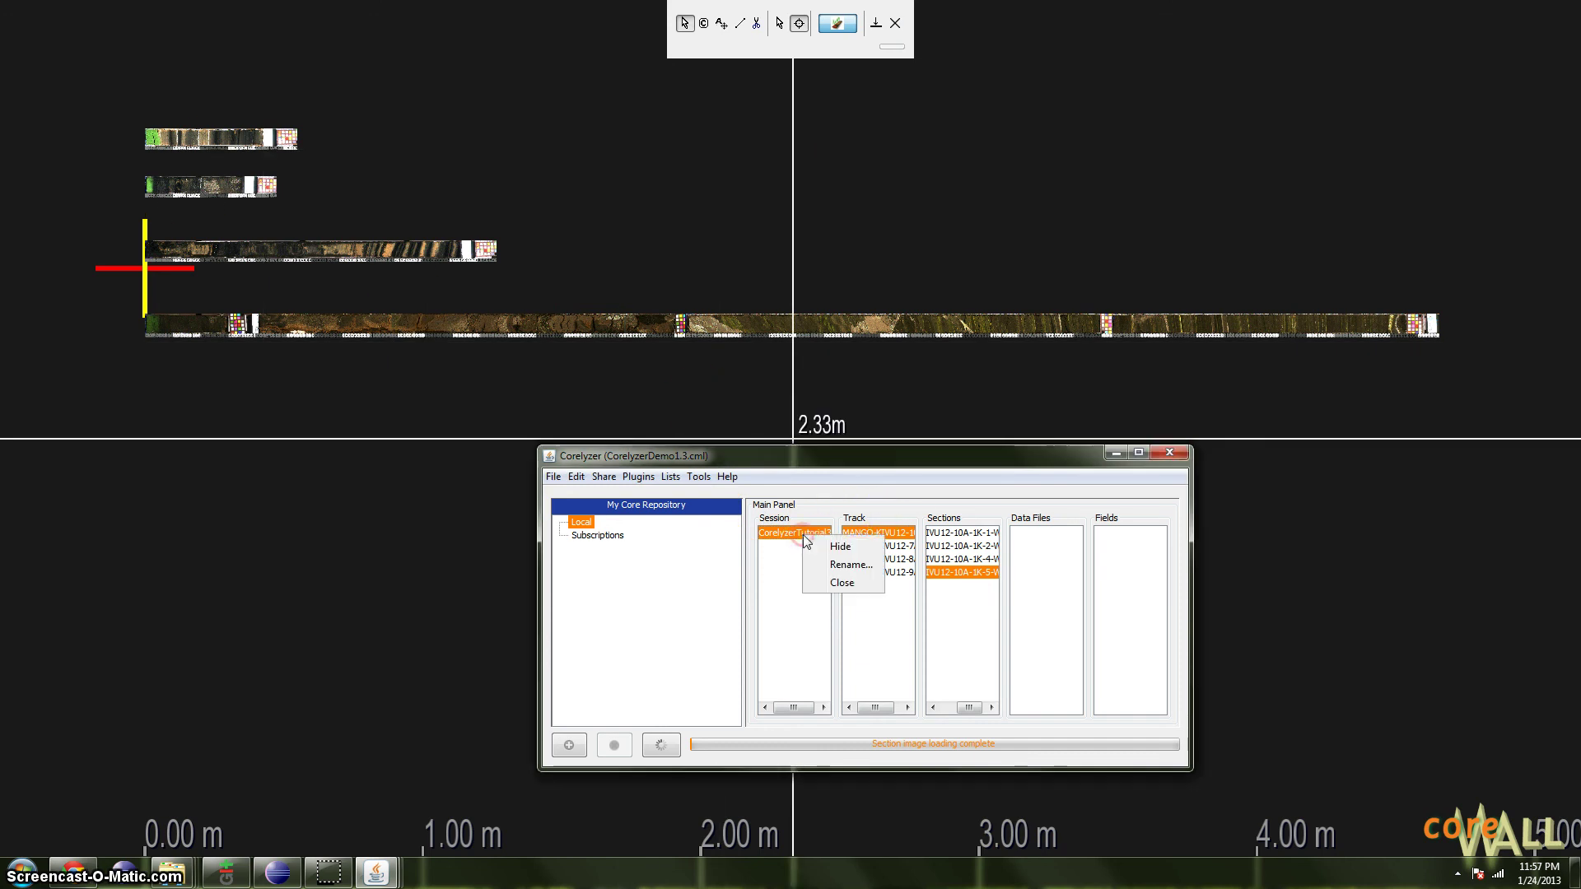
click(840, 548)
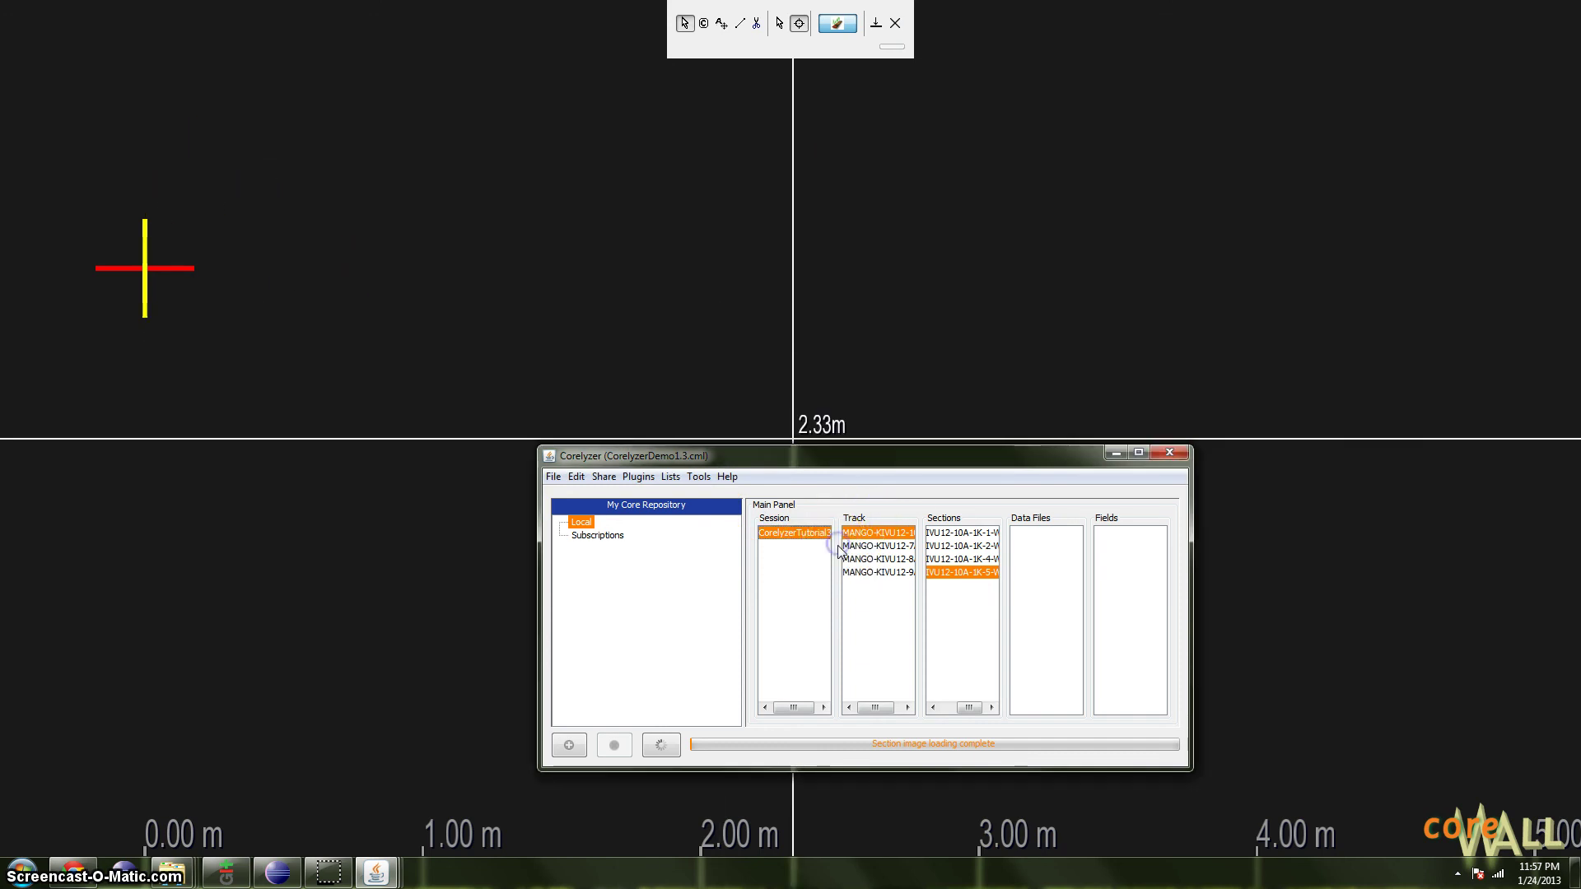
Show the hidden Corelyzer tutorial session in the display again with all of its tracks.
right_click(792, 541)
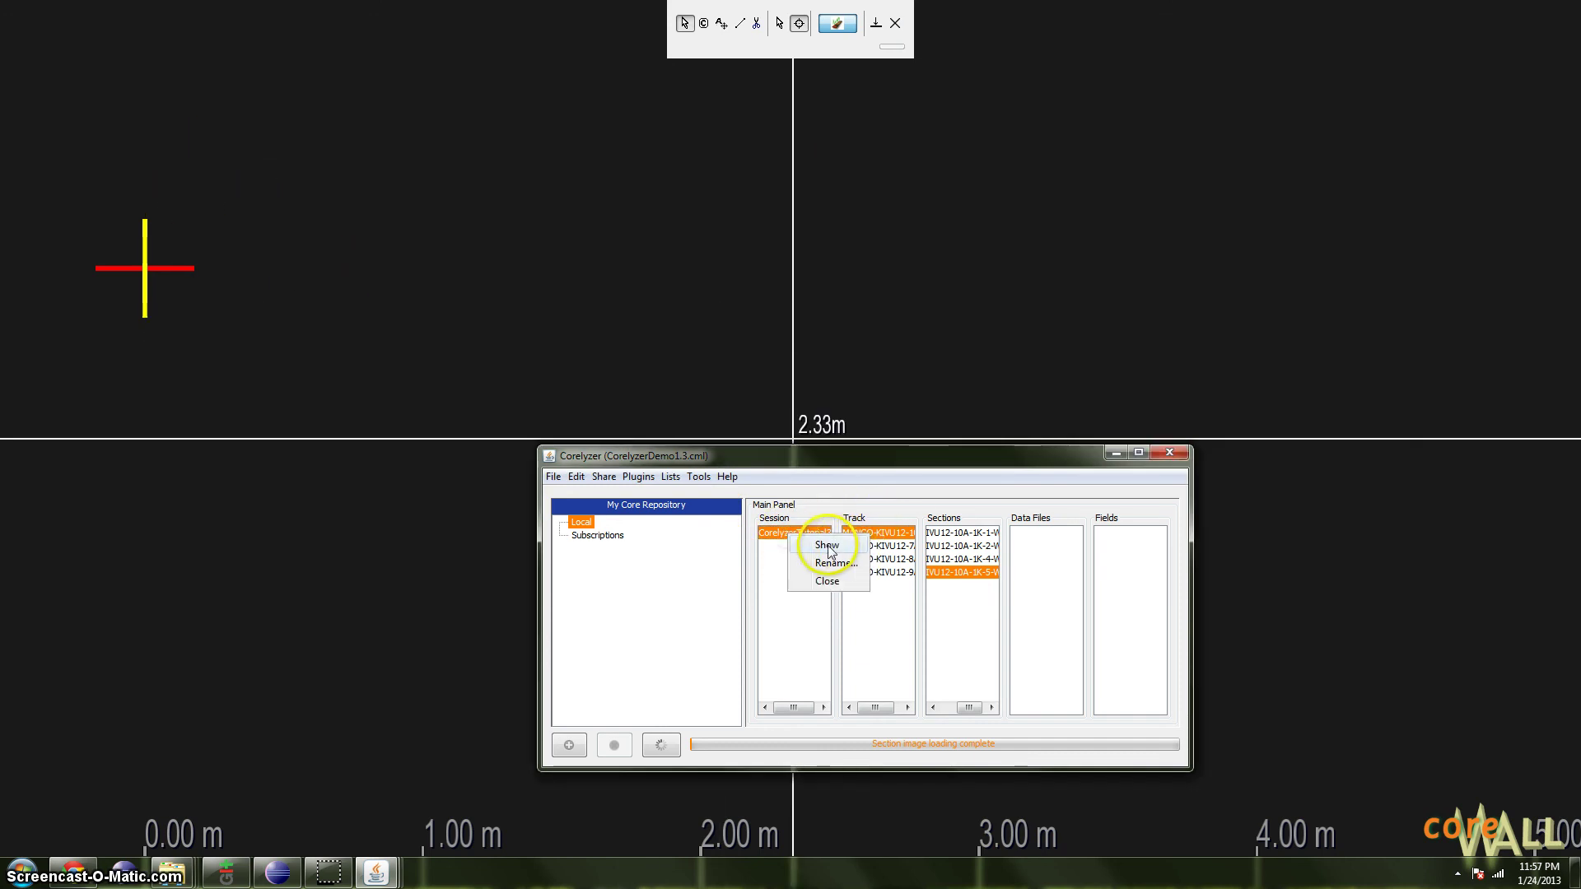
click(827, 547)
drag(811, 459, 835, 461)
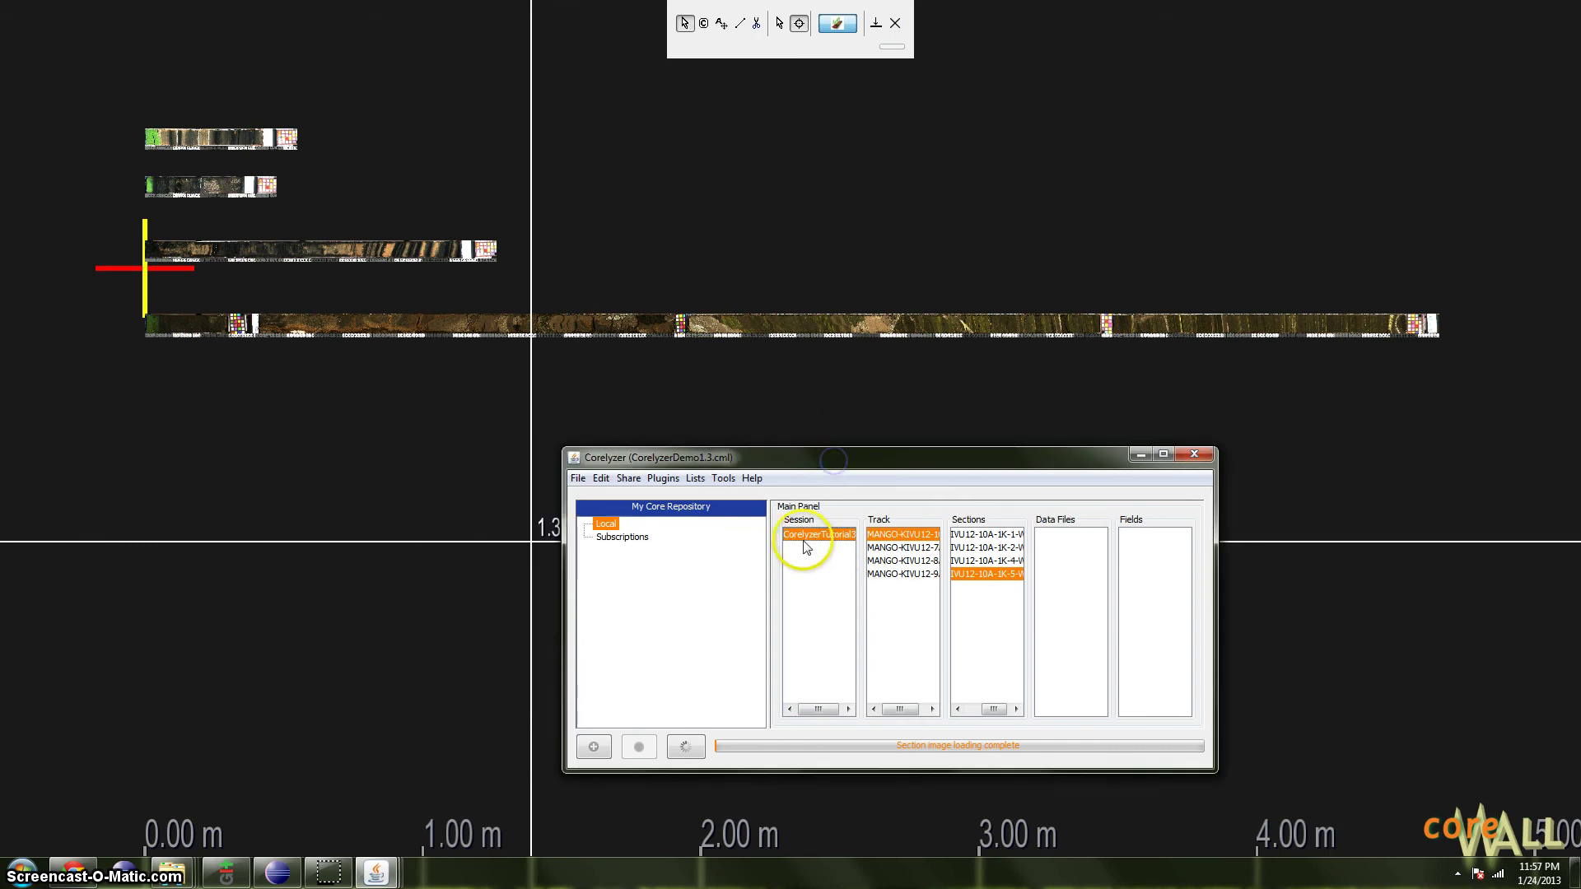
click(917, 460)
click(955, 466)
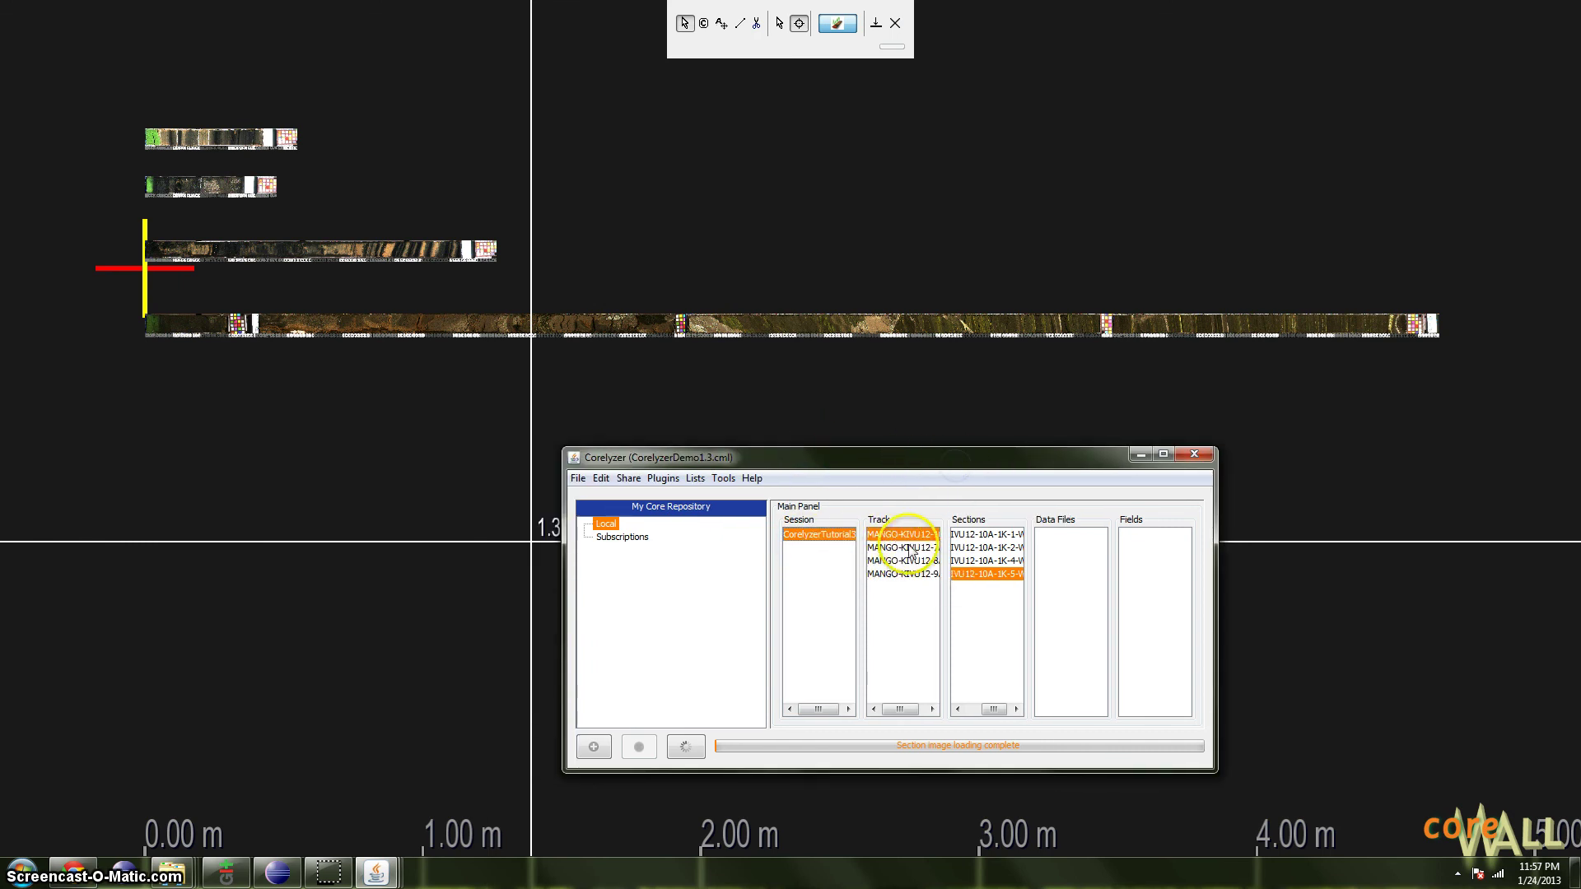
right_click(980, 549)
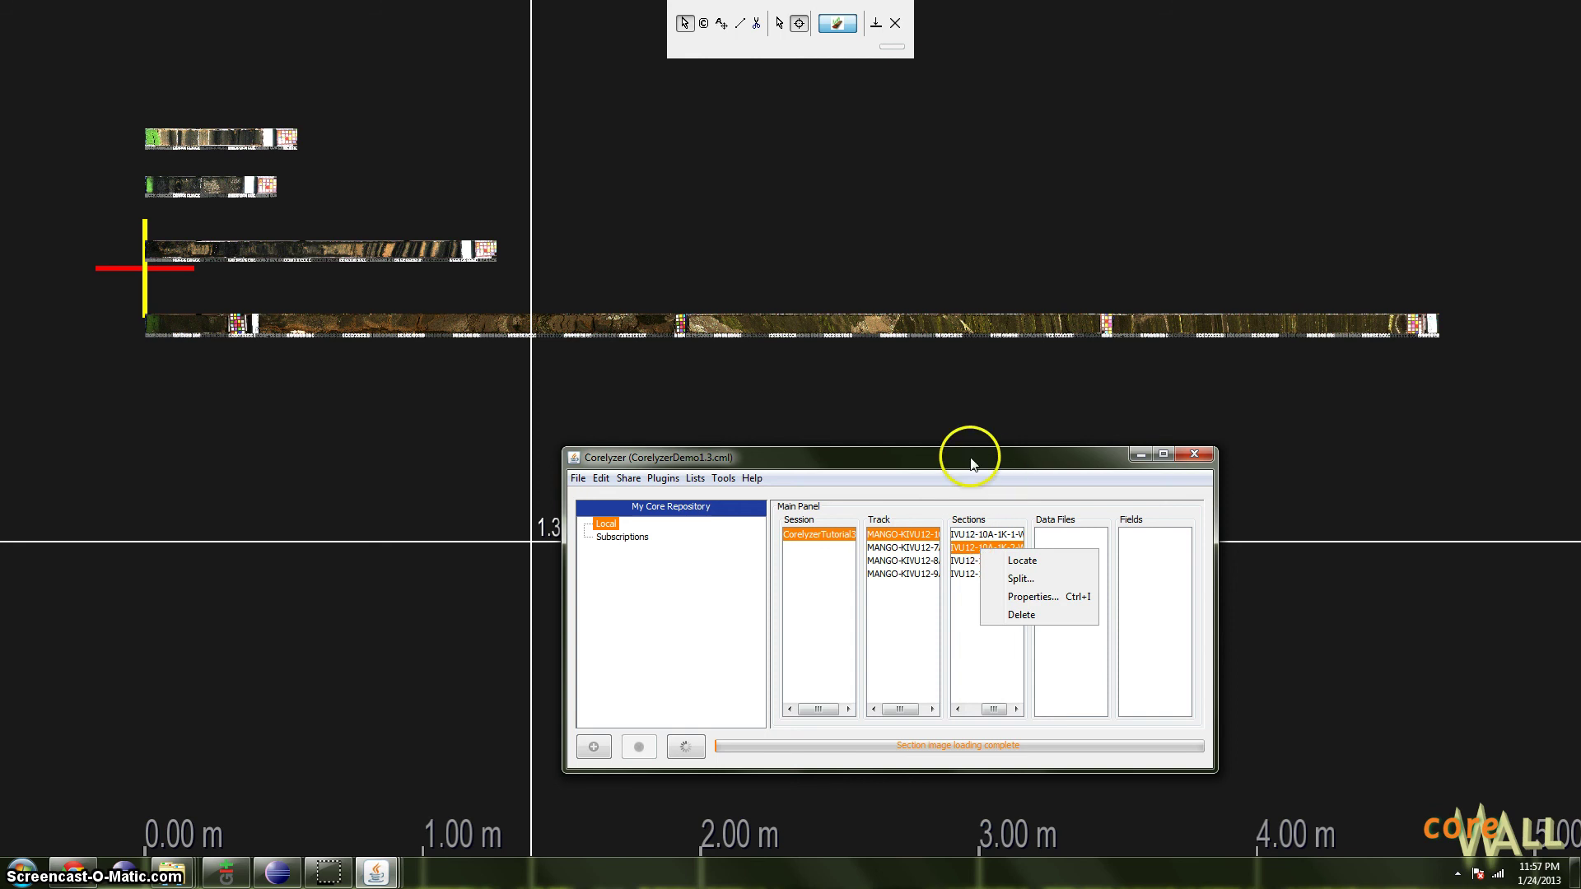
mouse_move(970, 458)
mouse_down()
mouse_move(947, 466)
mouse_move(1041, 473)
mouse_move(941, 458)
mouse_up()
right_click(1062, 532)
click(1050, 465)
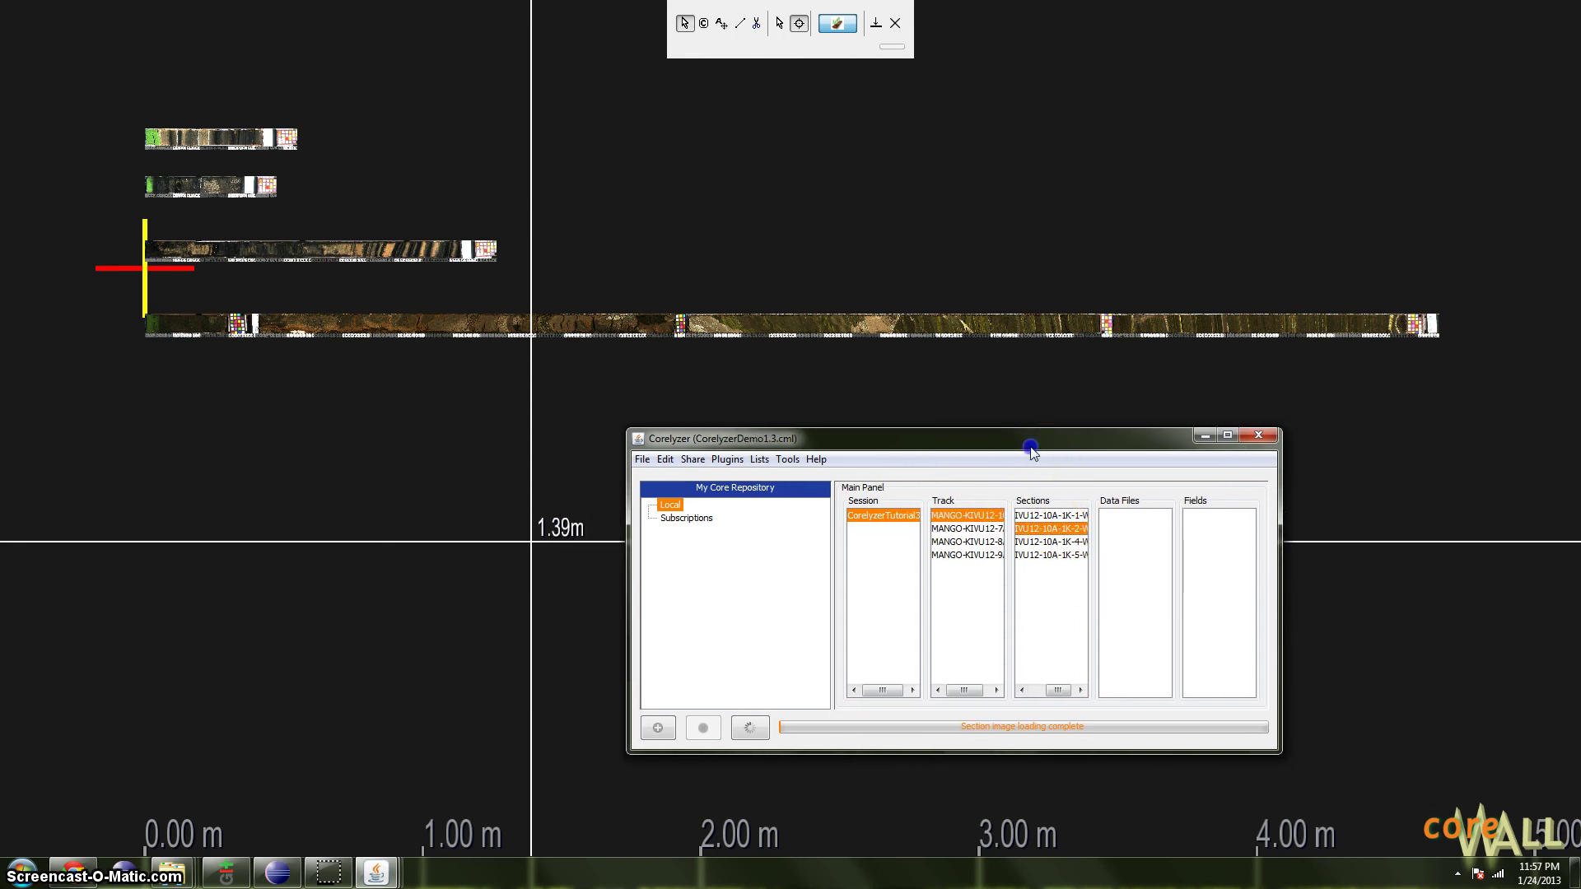
right_click(1065, 532)
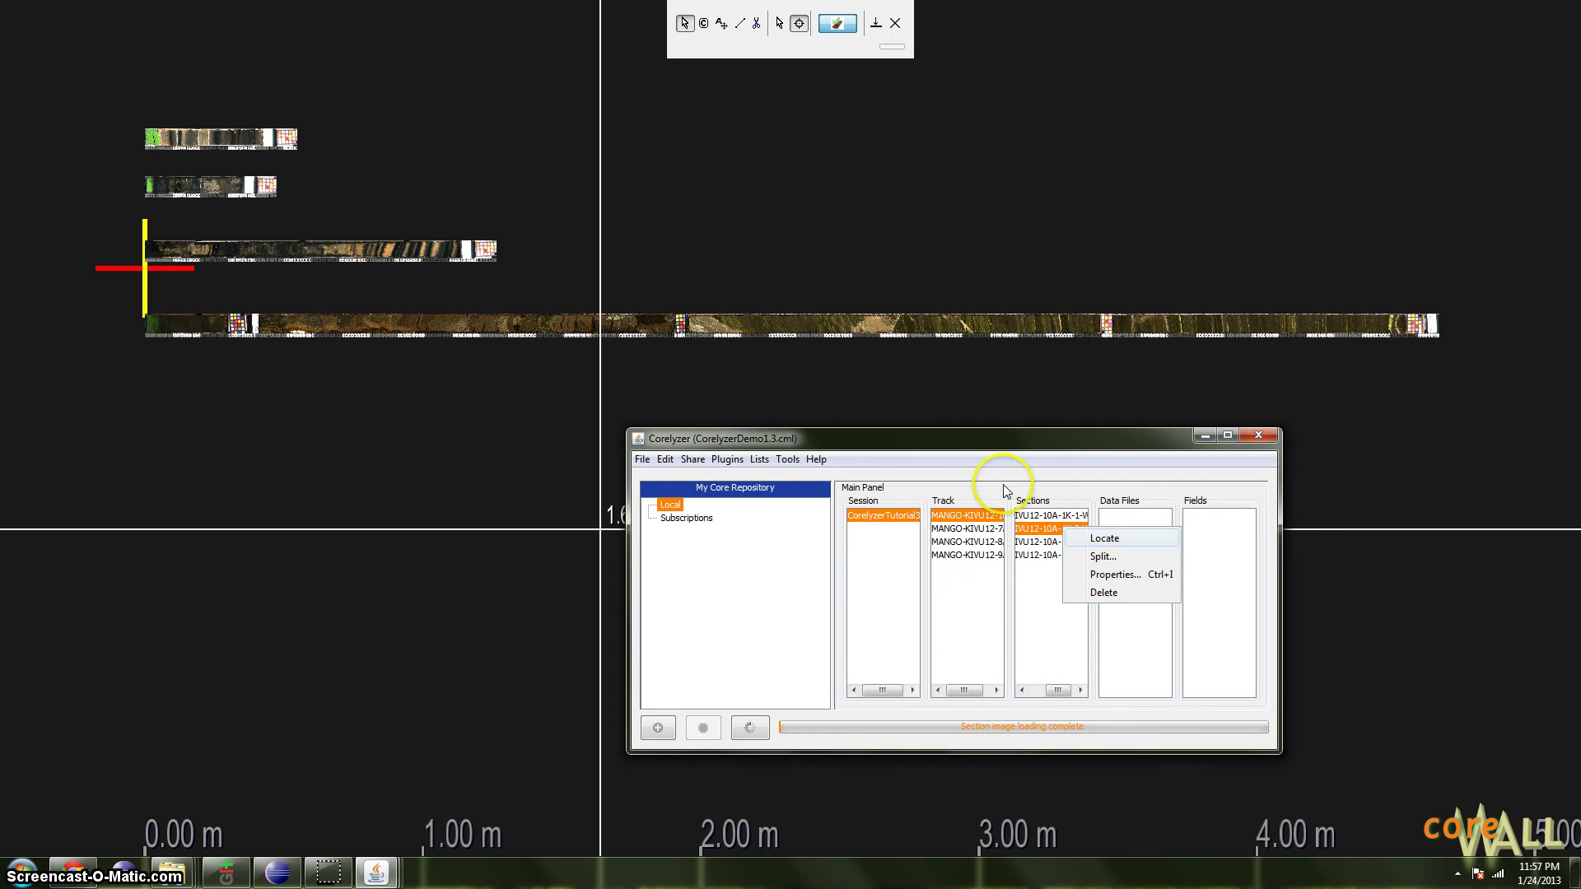
click(1058, 445)
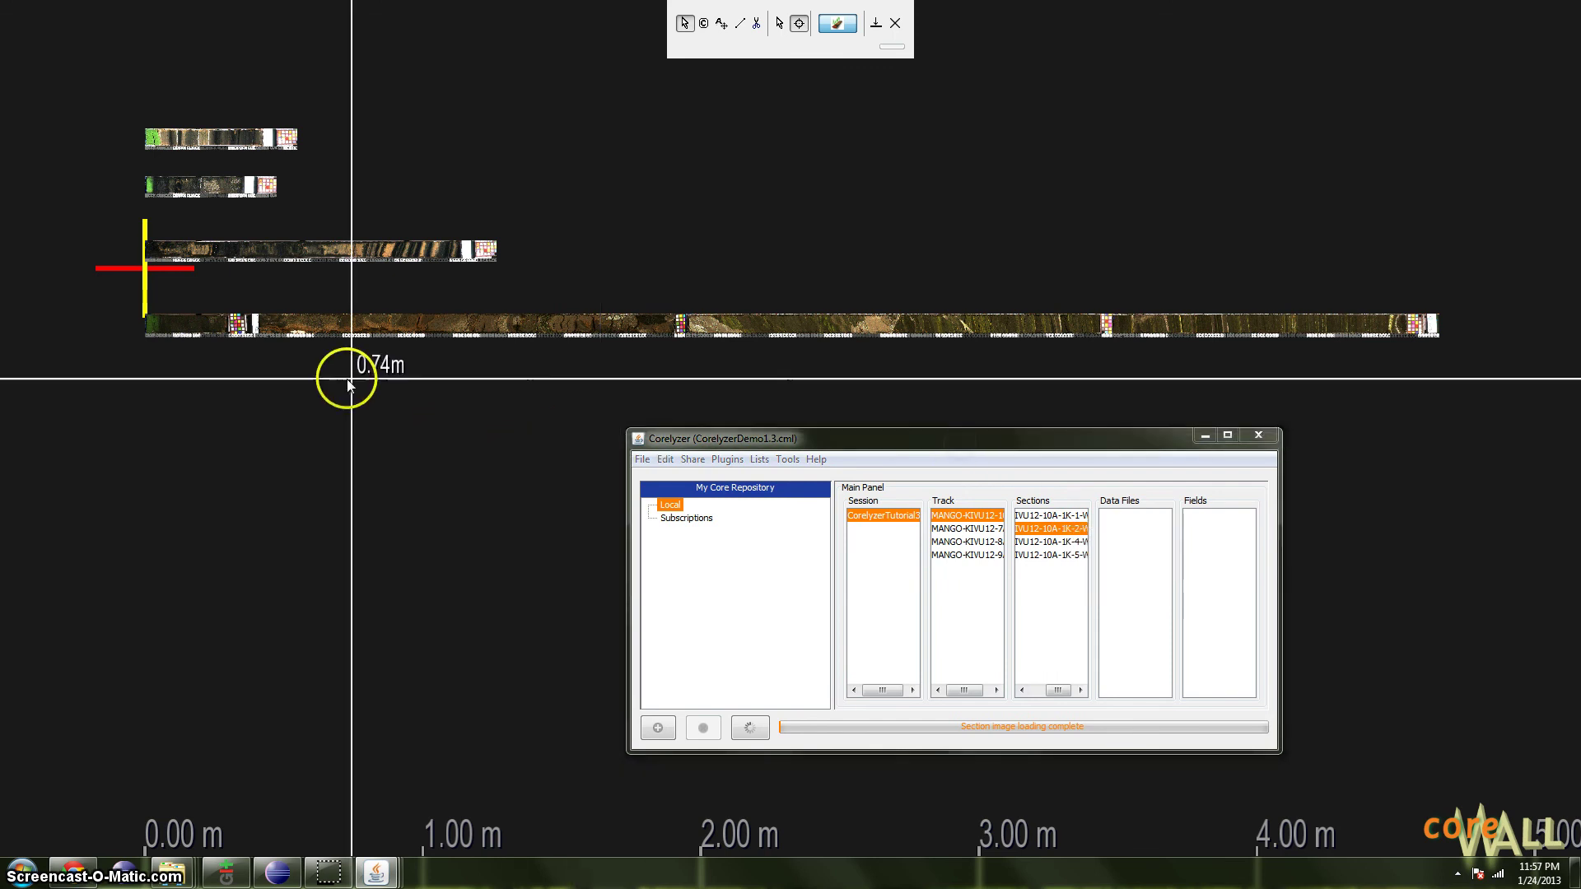
Examine the layout of all core tracks along the depth scale, from a distant overview back to a closer view.
drag(424, 384, 405, 405)
click(407, 410)
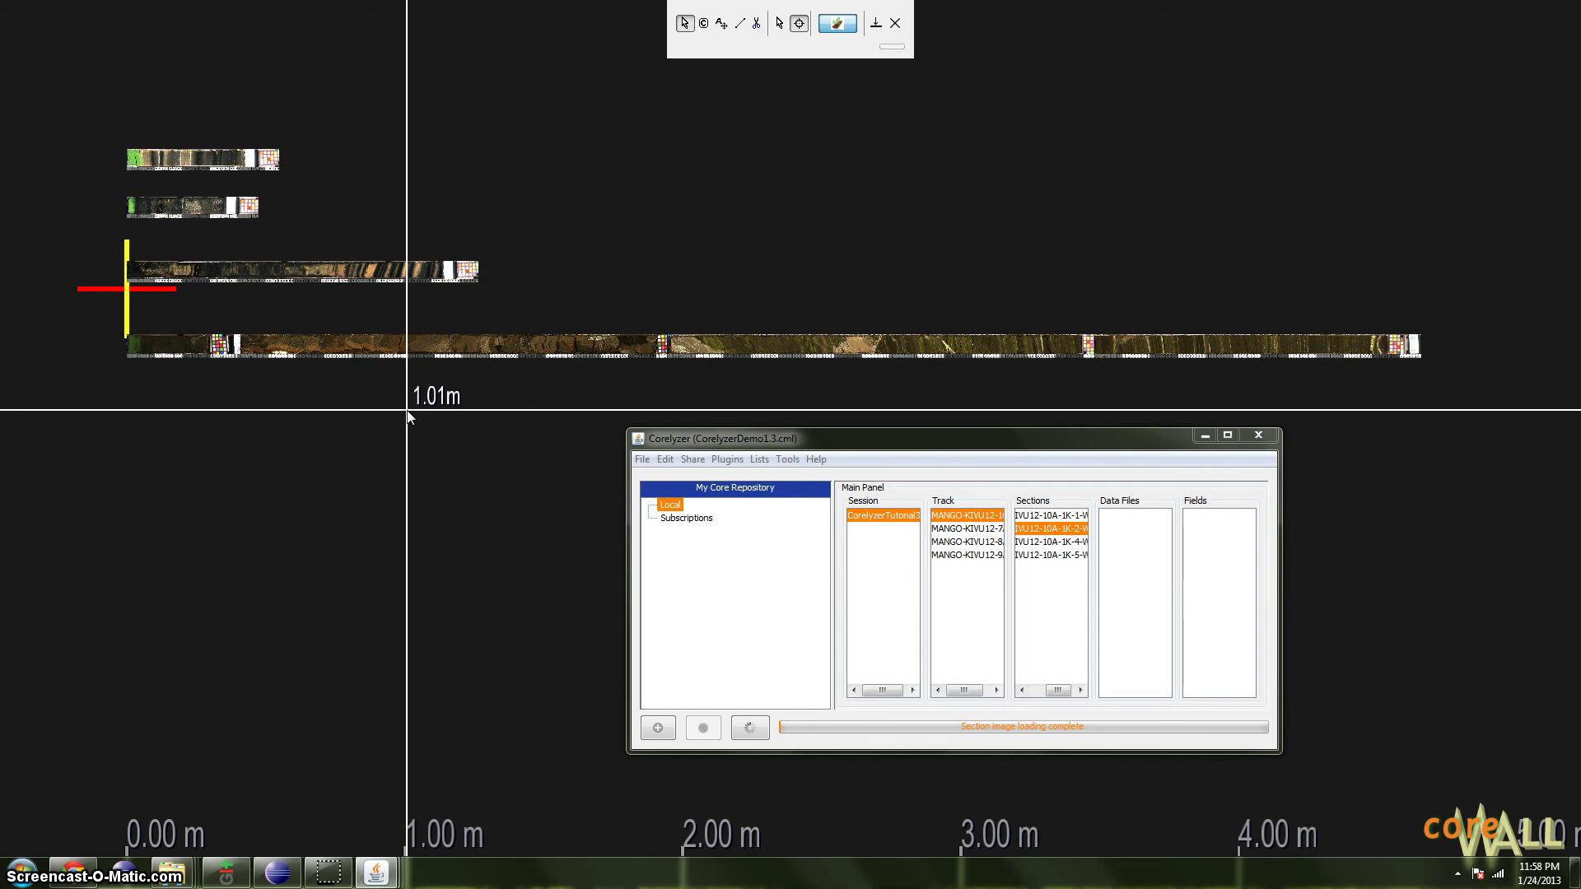
drag(844, 442, 893, 457)
scroll(388, 443, down, 5)
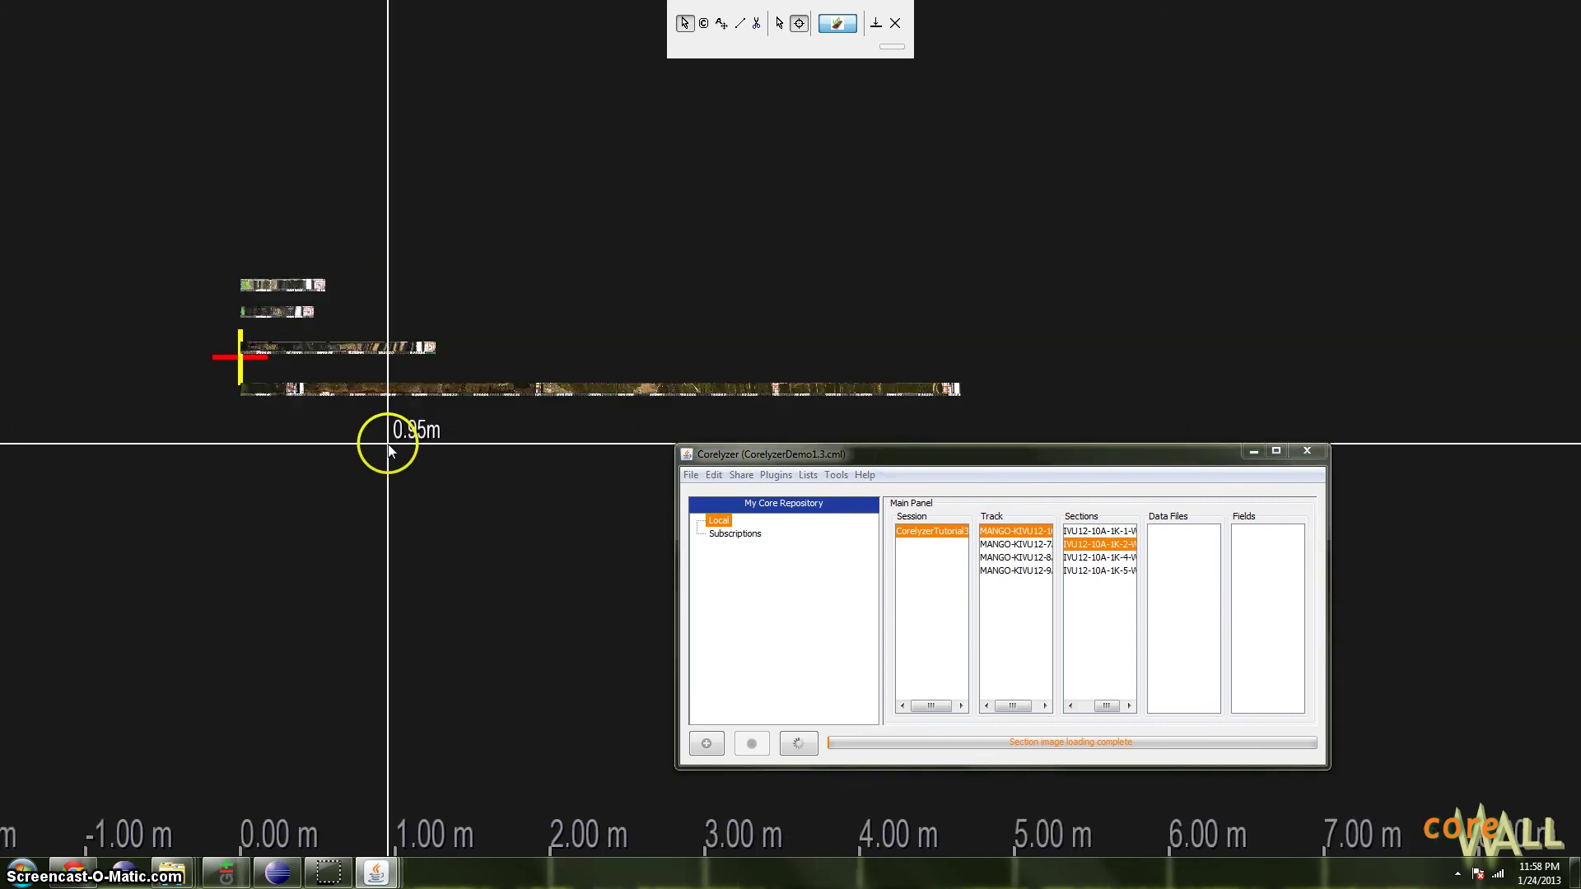
scroll(388, 442, down, 5)
drag(999, 364, 787, 294)
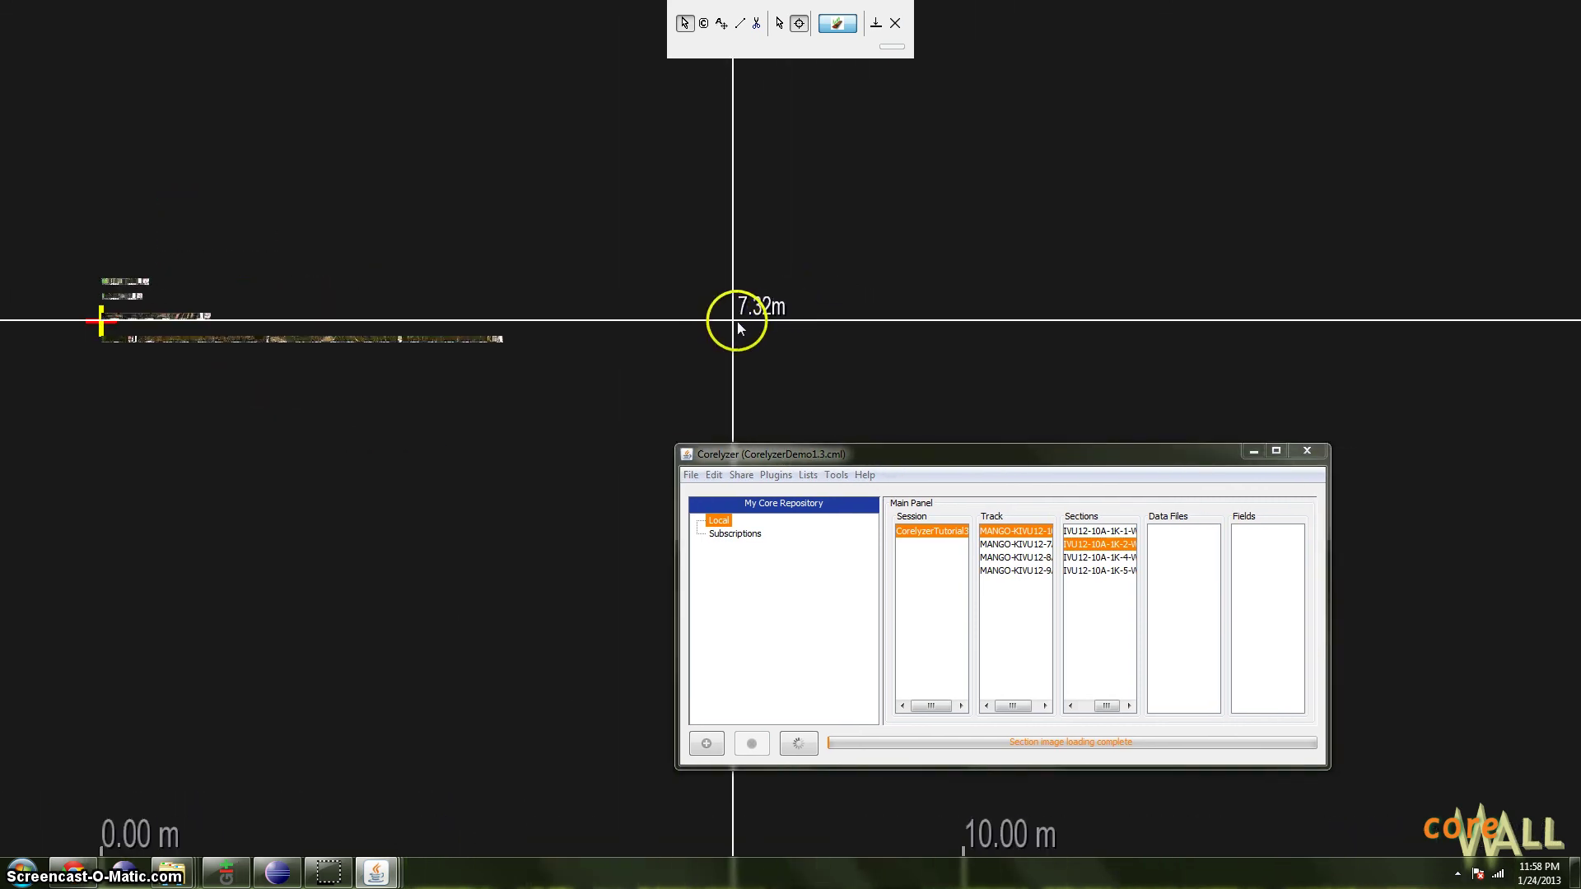
scroll(776, 296, down, 8)
drag(1150, 323, 600, 313)
scroll(518, 332, up, 5)
scroll(492, 352, up, 4)
drag(970, 457, 951, 468)
drag(708, 265, 663, 277)
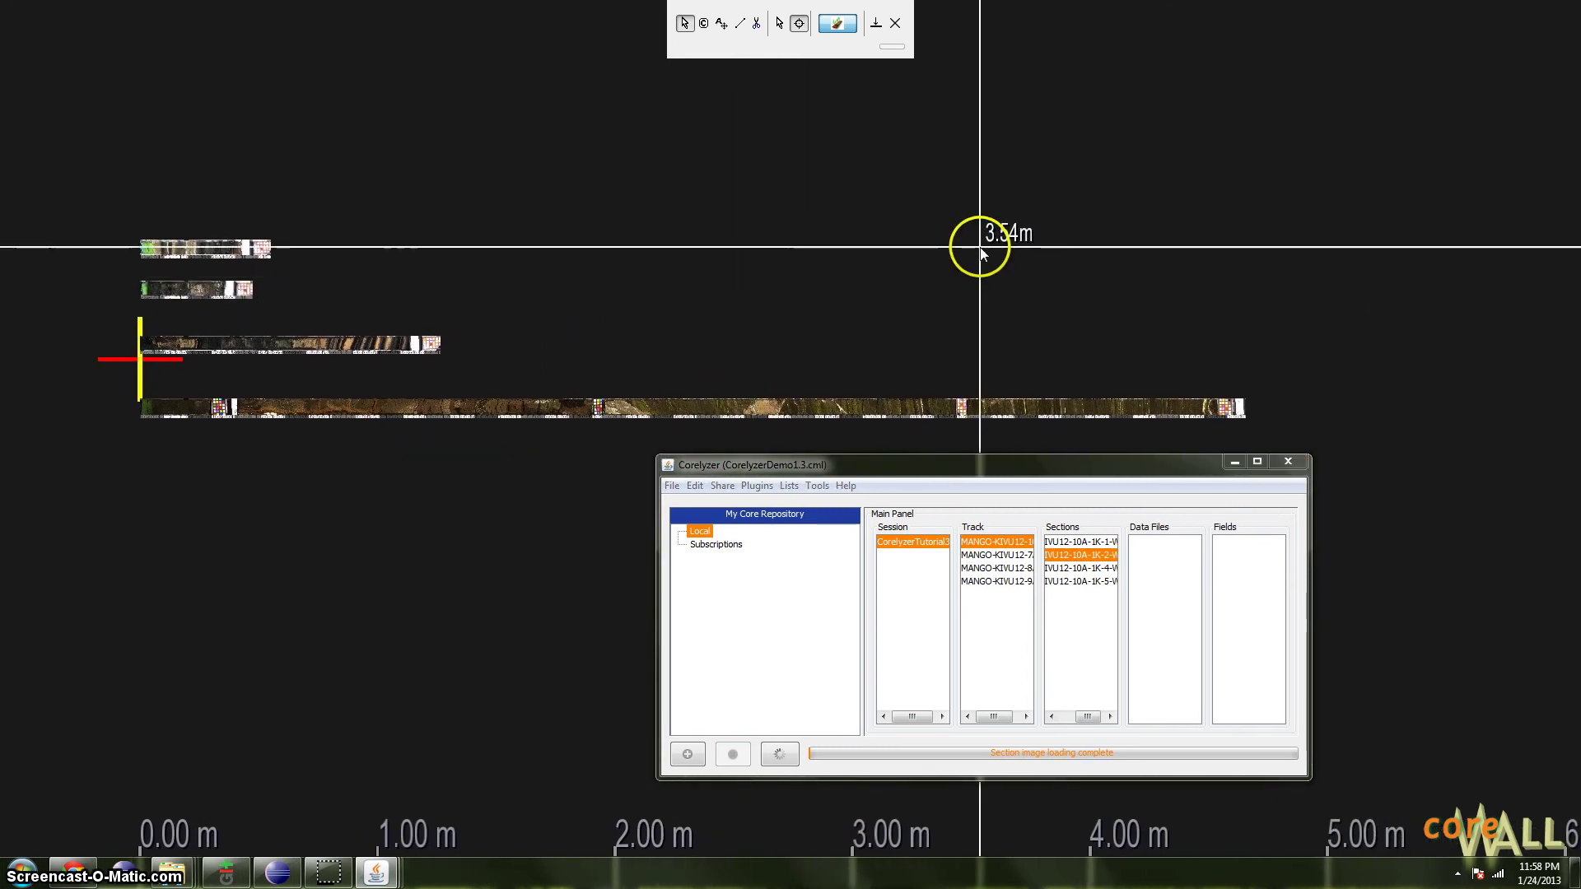
Locate section MANGO-KIVU12-10A-1K-2-W in the core display from the section list, keeping the main window clear of it.
click(1053, 469)
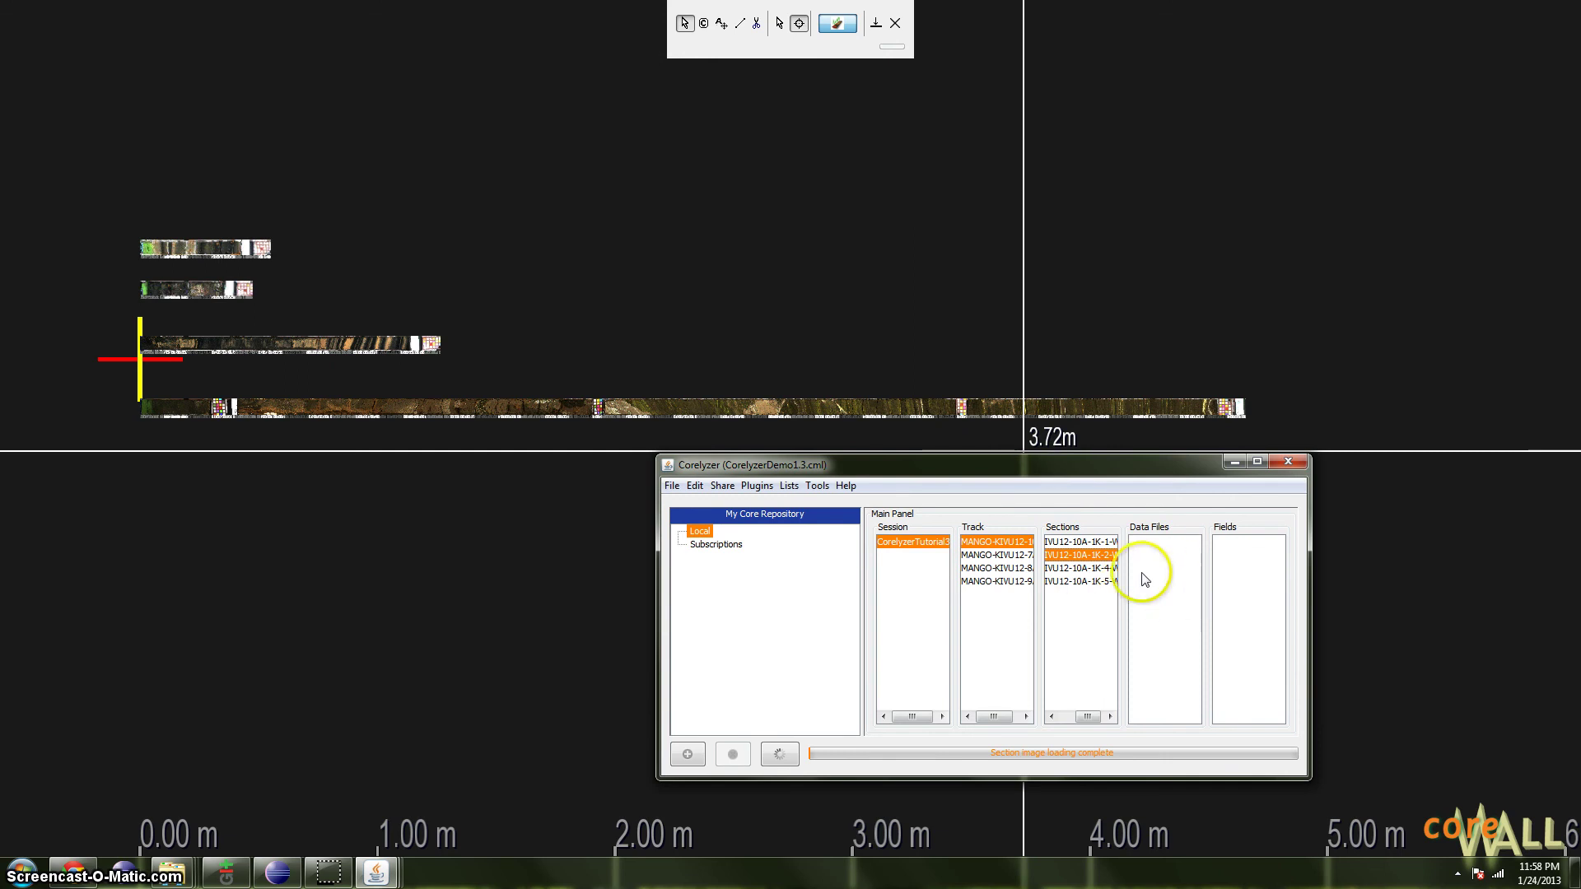
right_click(1077, 546)
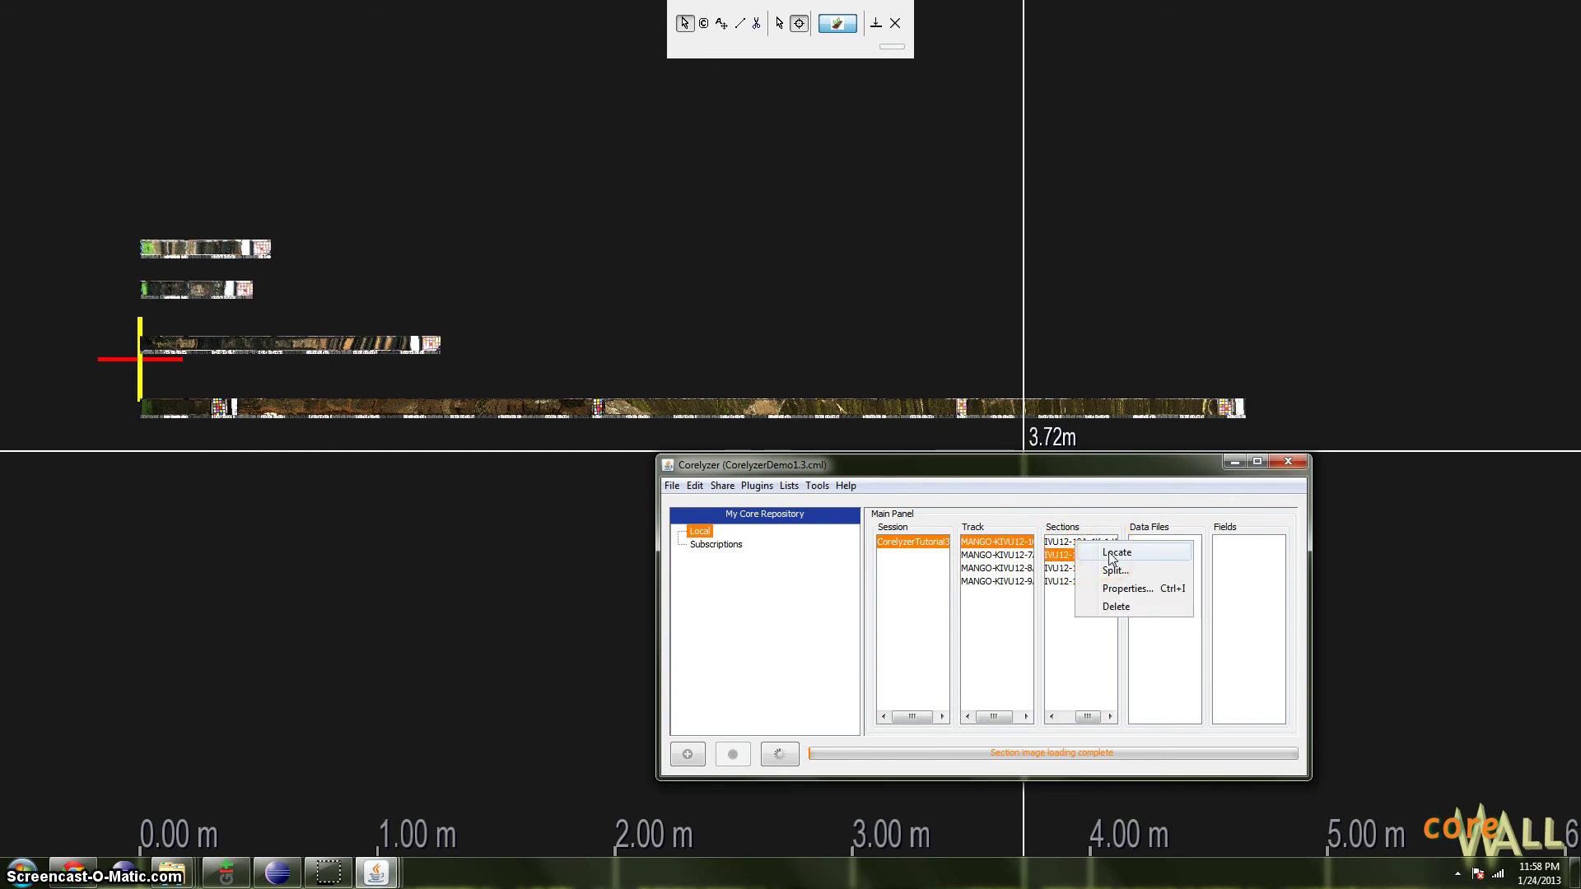
click(1112, 556)
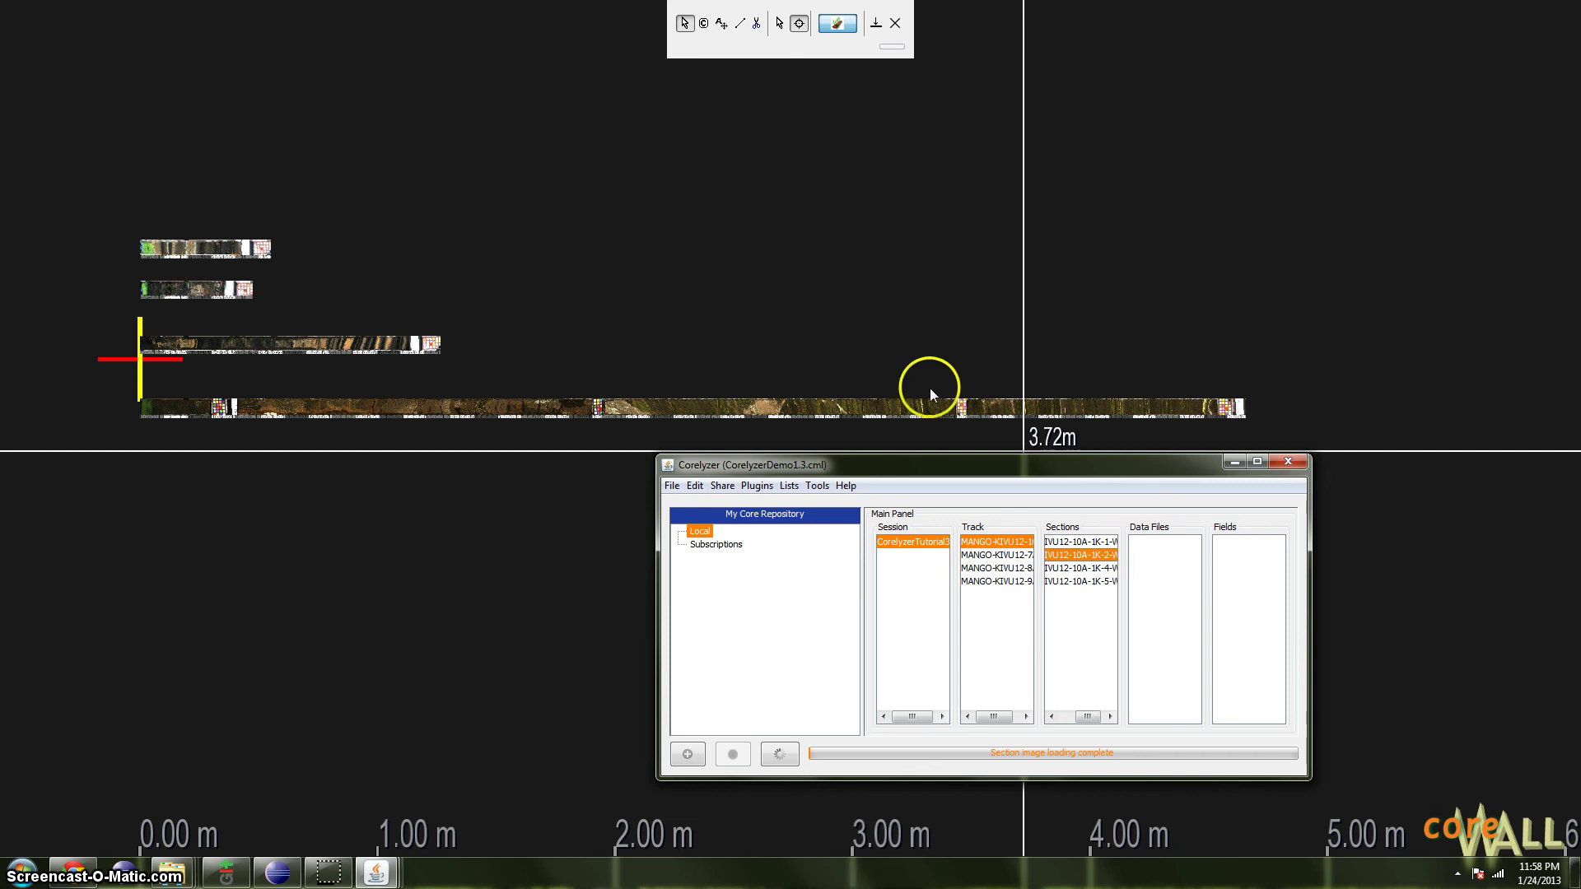
drag(826, 468, 958, 533)
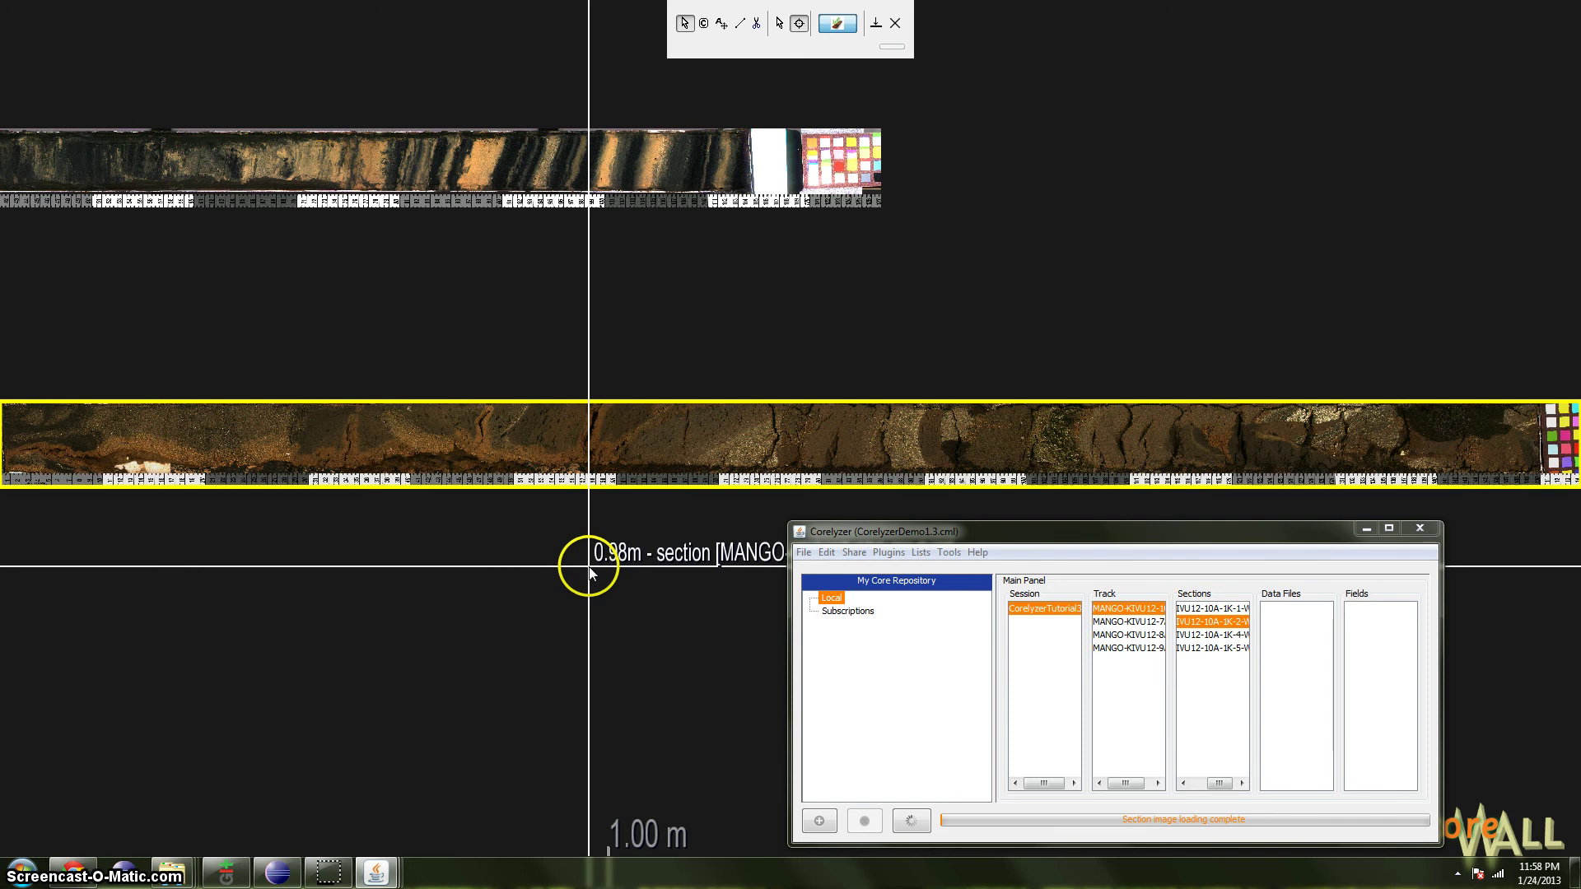
drag(1139, 536, 795, 433)
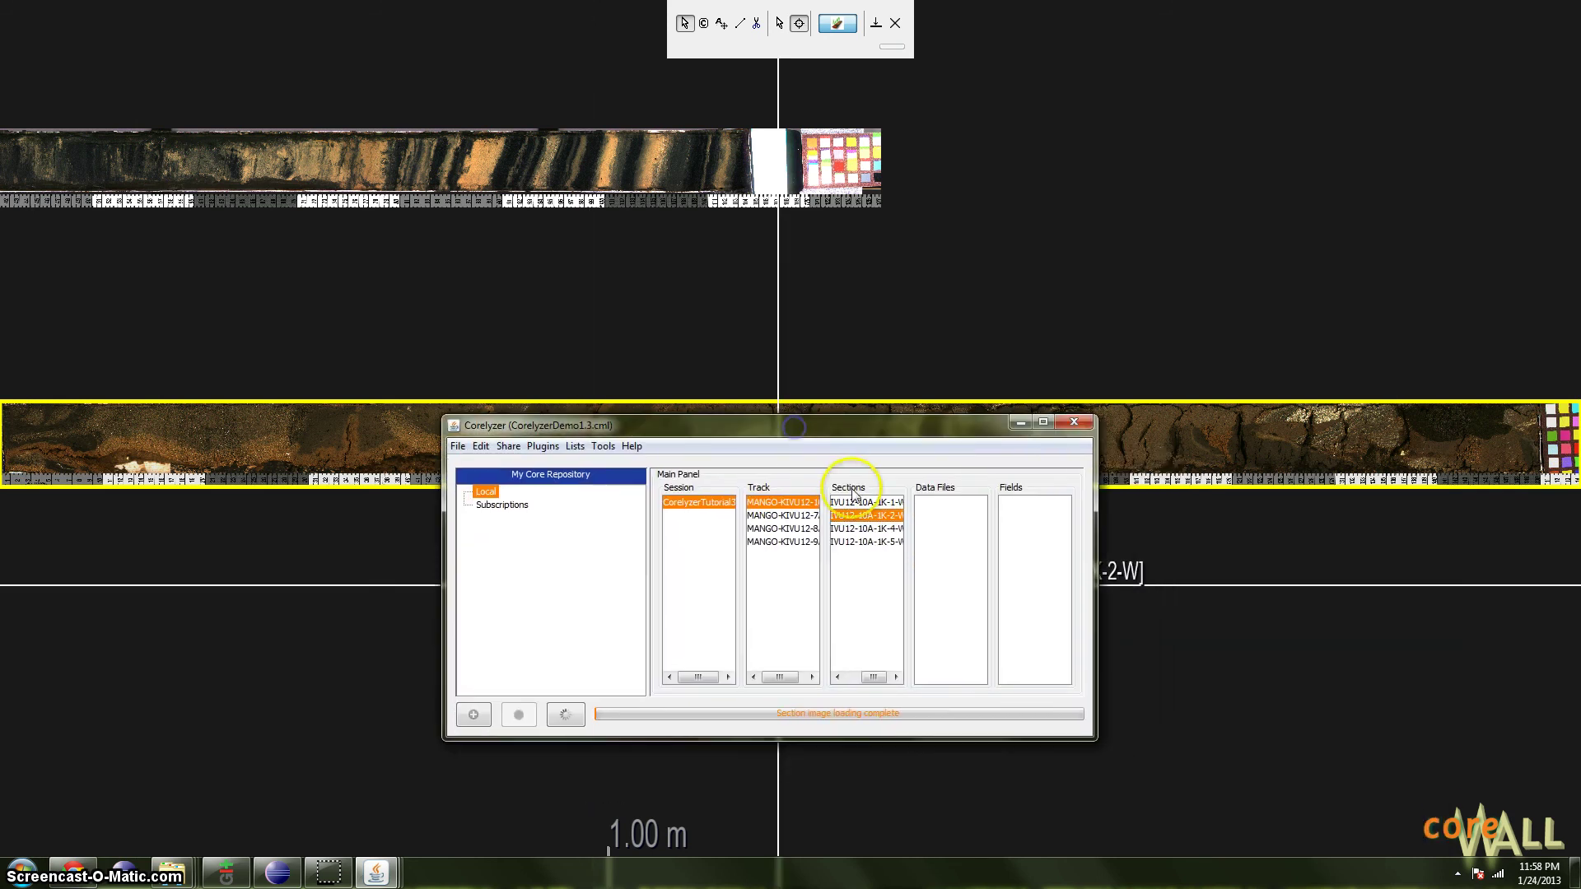
drag(683, 418, 732, 427)
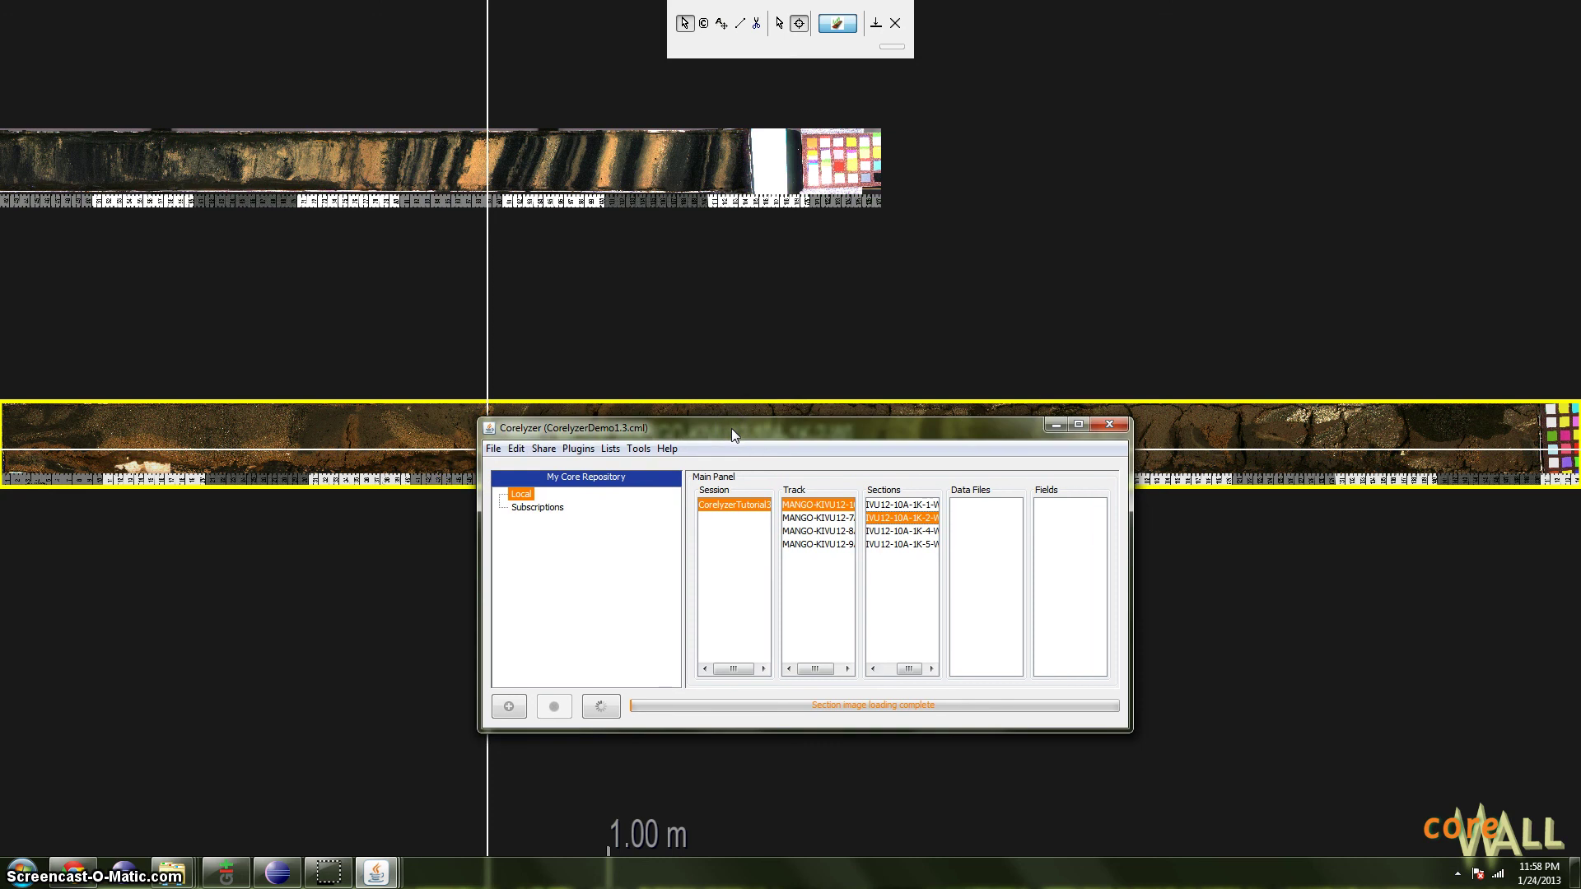